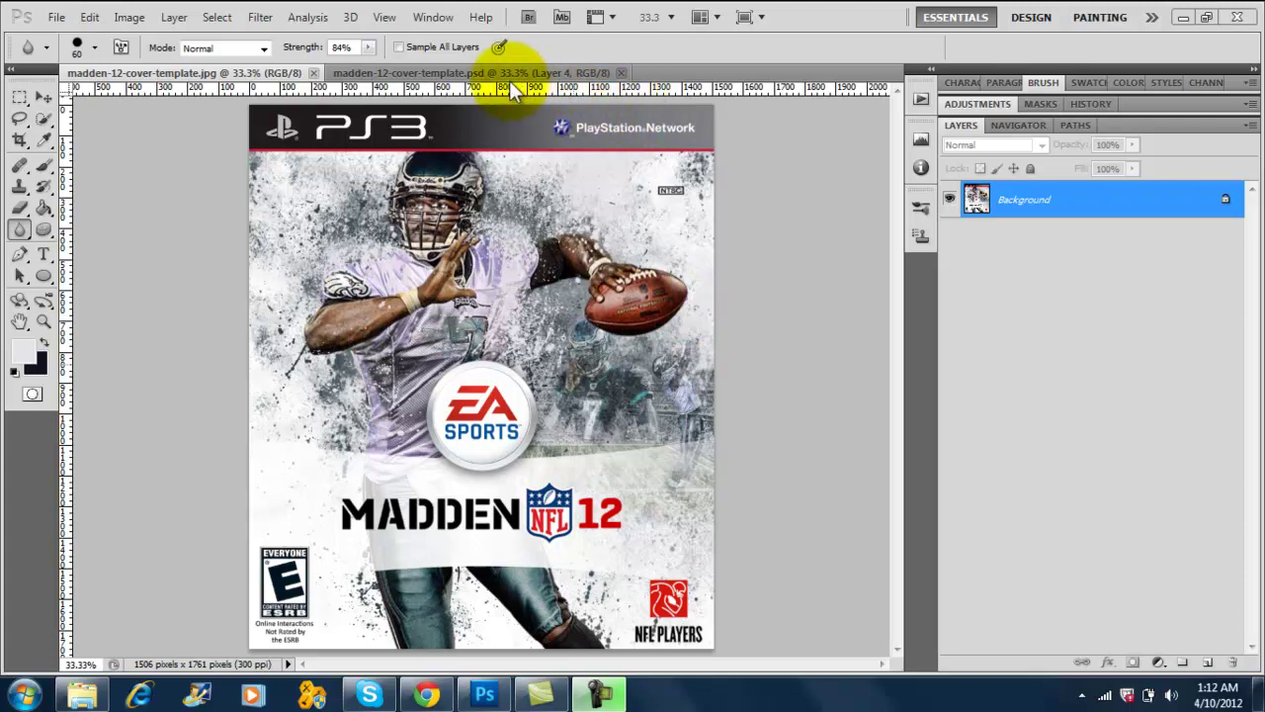
# Switch to the madden-12-cover-template.psd document and select the Player Here layer
pyautogui.click(430, 73)
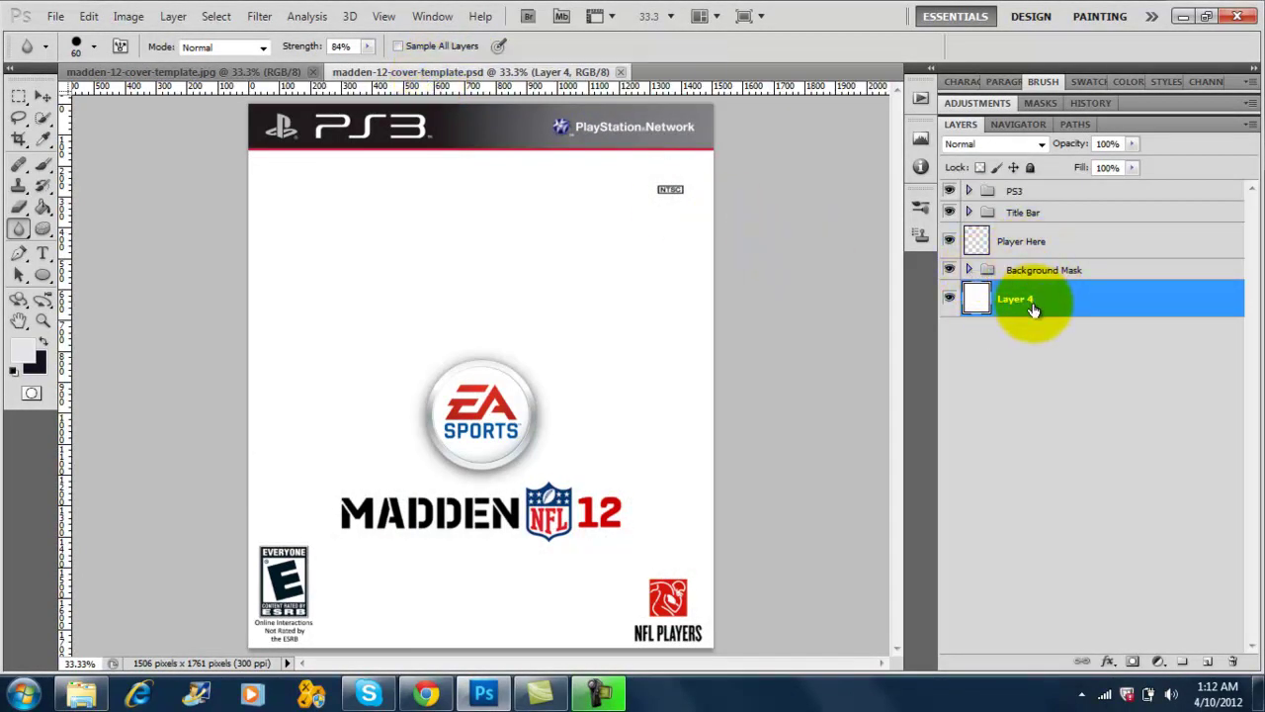
pyautogui.click(1011, 249)
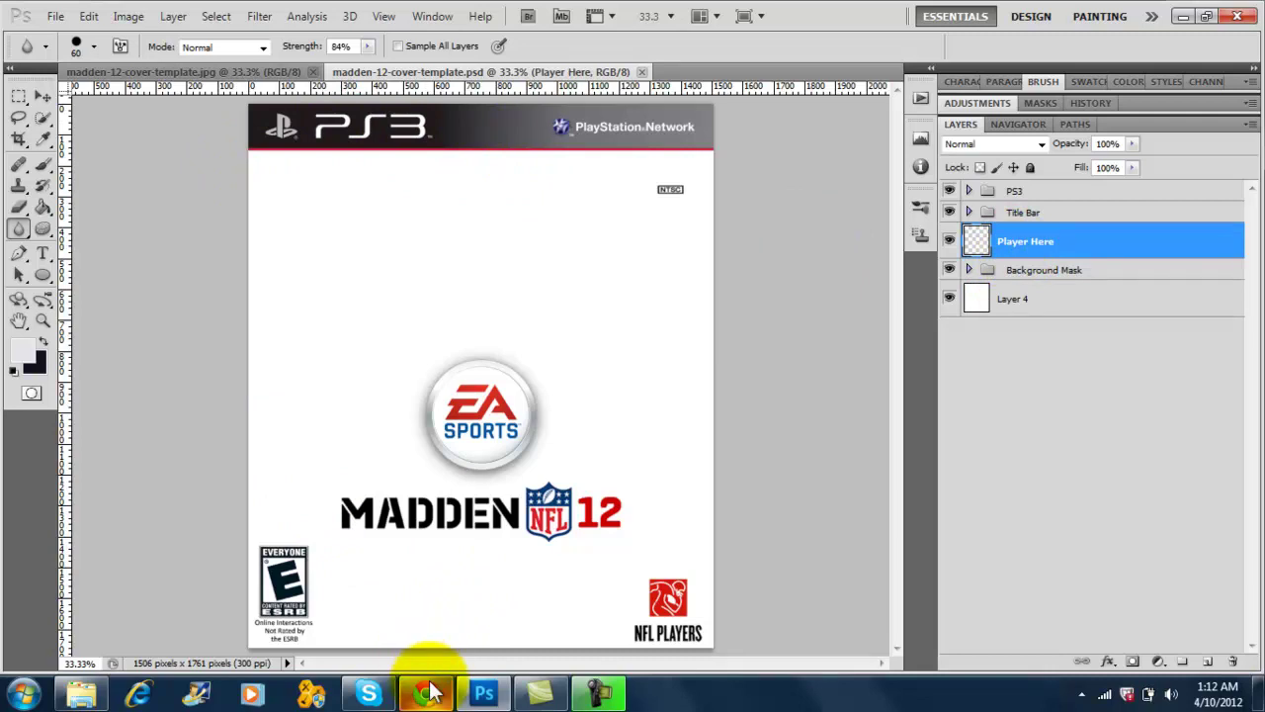
# Switch to the browser, load officialpsds.com in a new tab and search the site for "Mike Vick"
pyautogui.moveTo(432, 692)
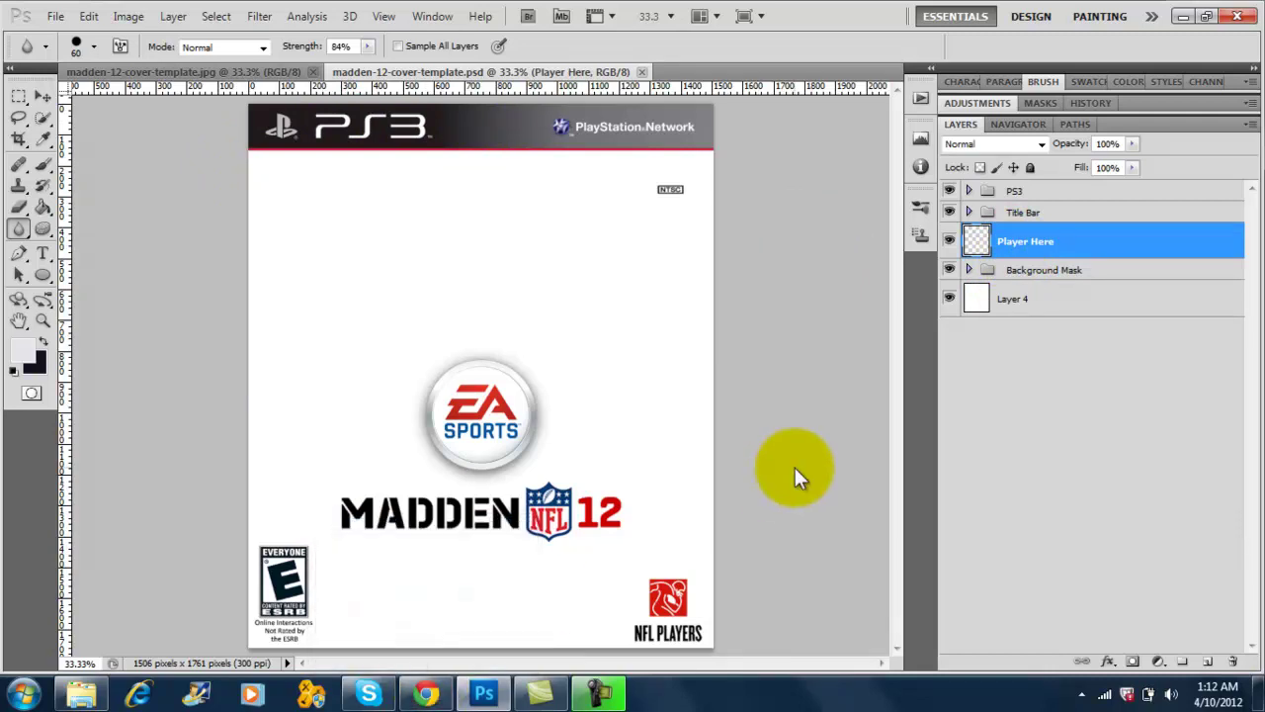
pyautogui.click(428, 694)
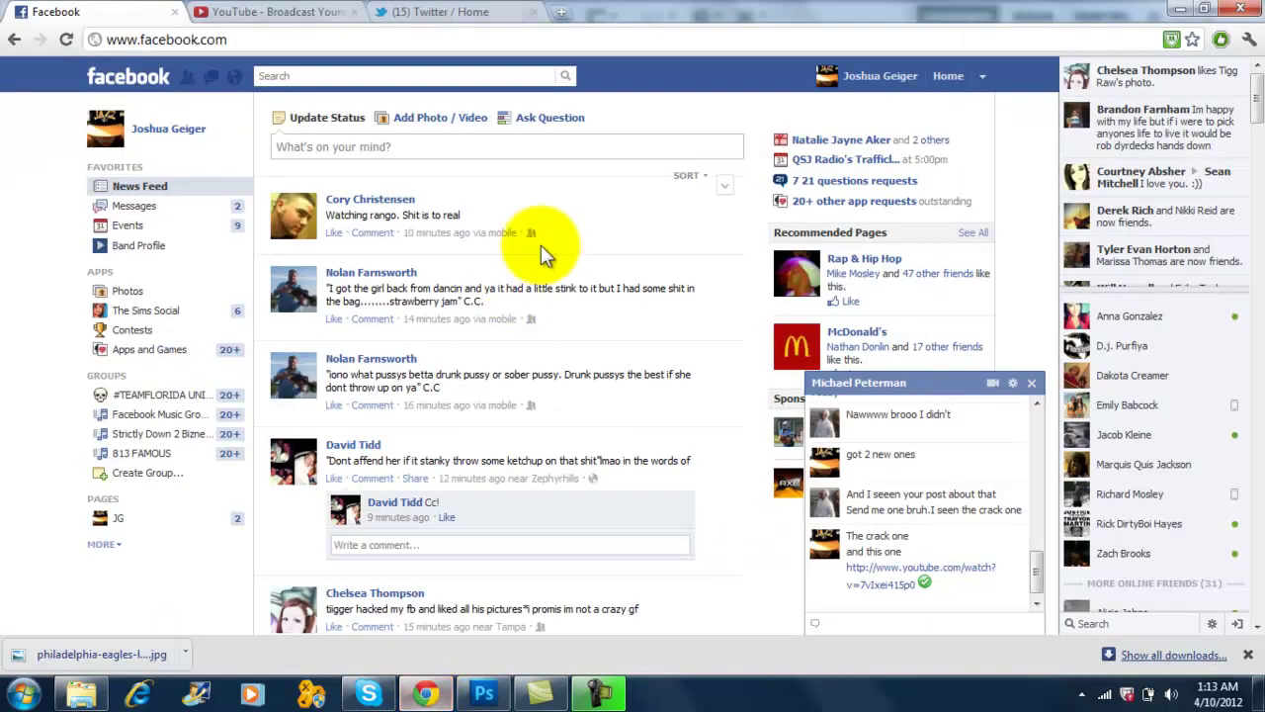
pyautogui.click(561, 12)
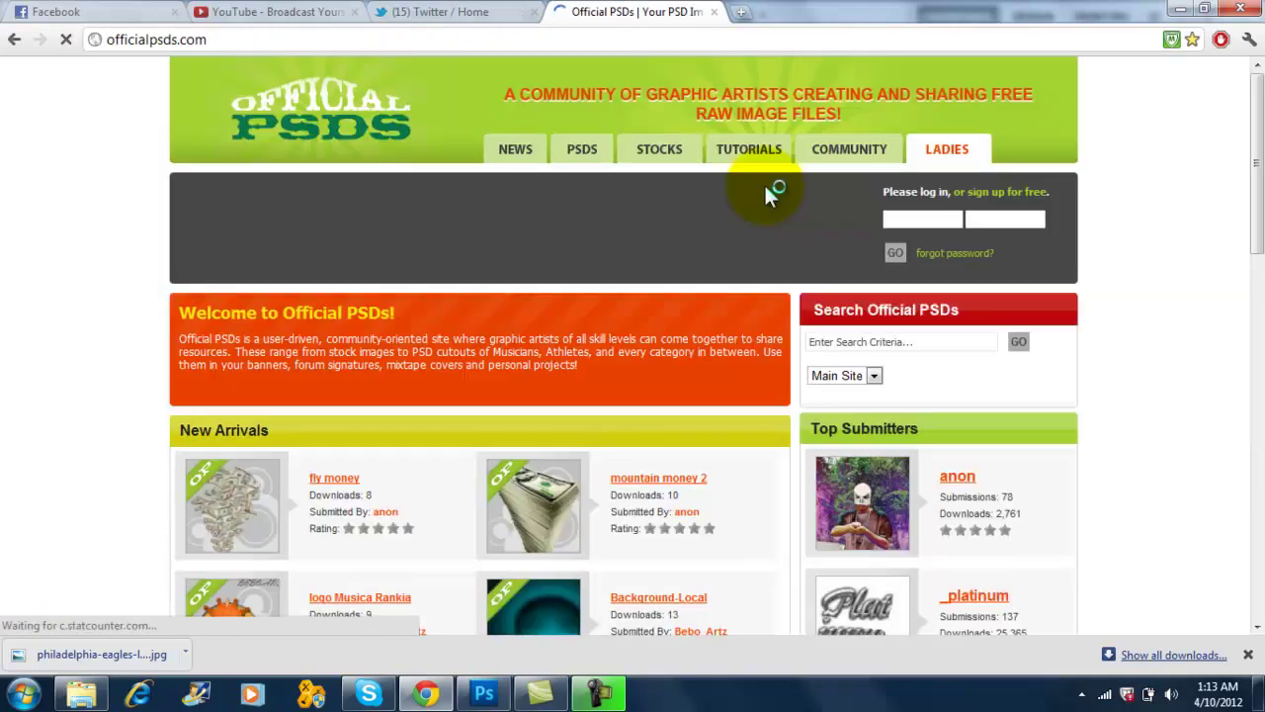
pyautogui.click(878, 342)
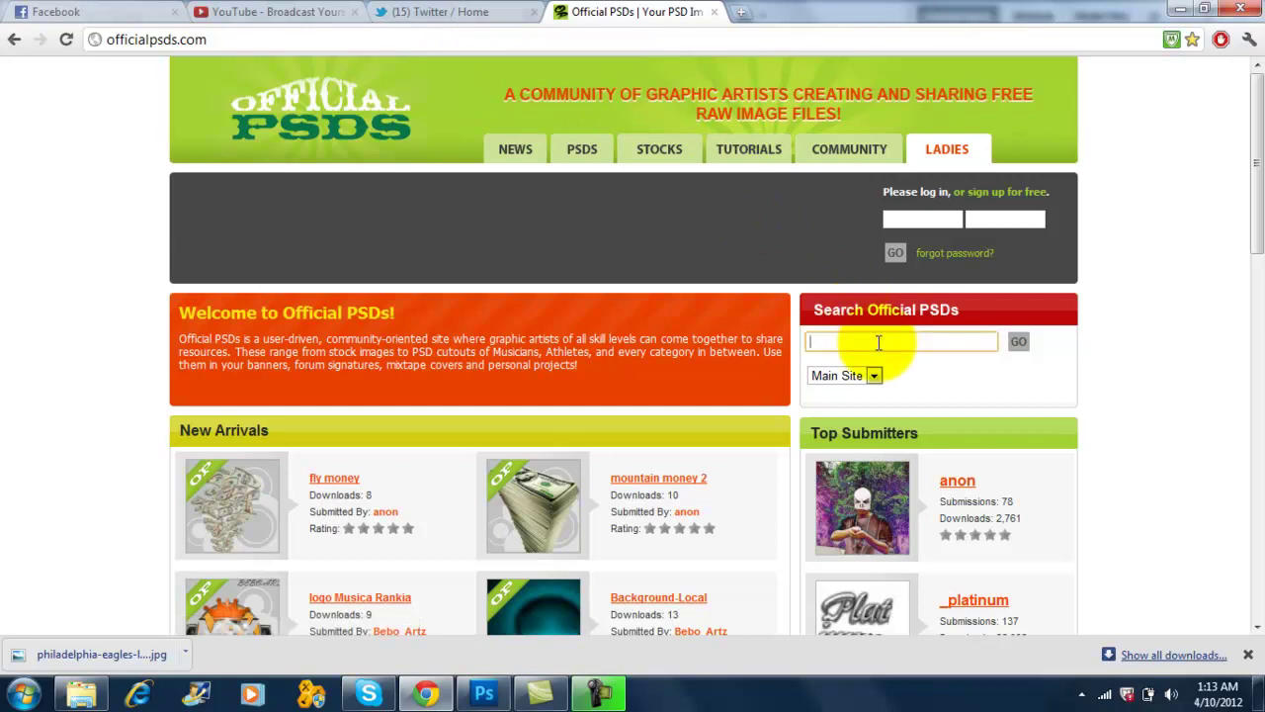
pyautogui.write('Mike Vick')
pyautogui.press('Return')
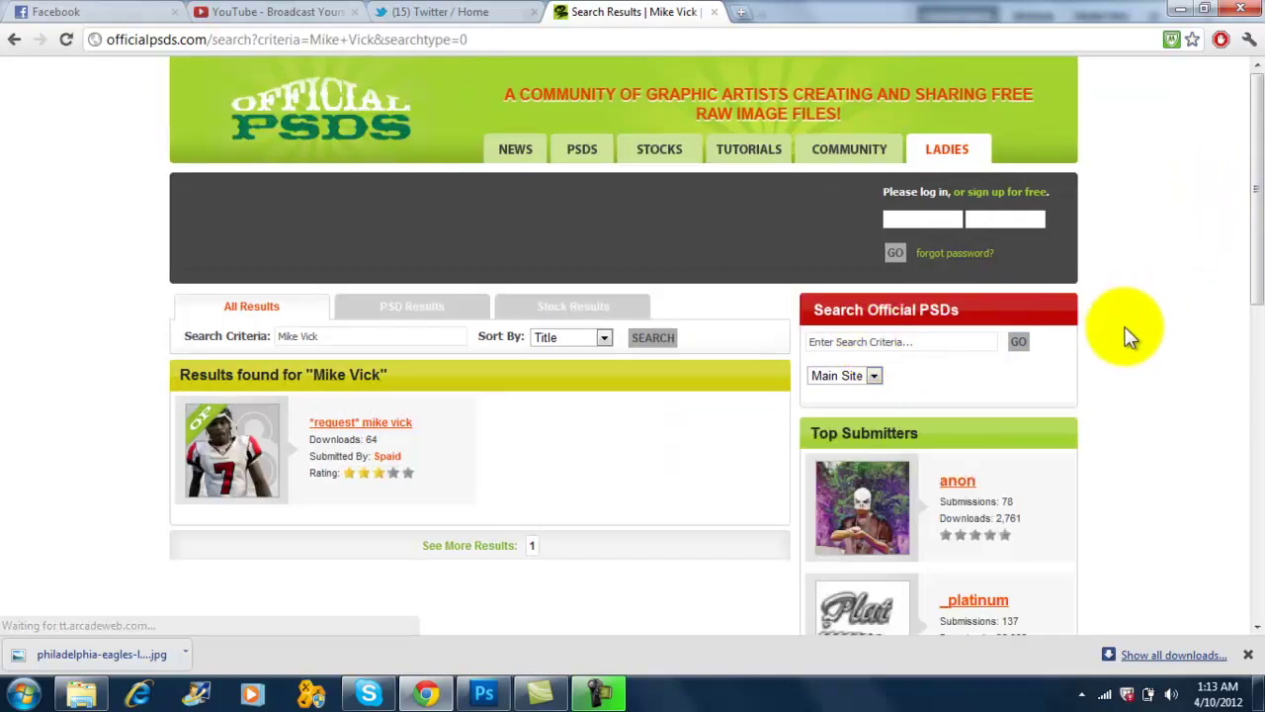
# Search Official PSDs again, this time for "Michael Vick"
pyautogui.click(921, 346)
pyautogui.write('Michael')
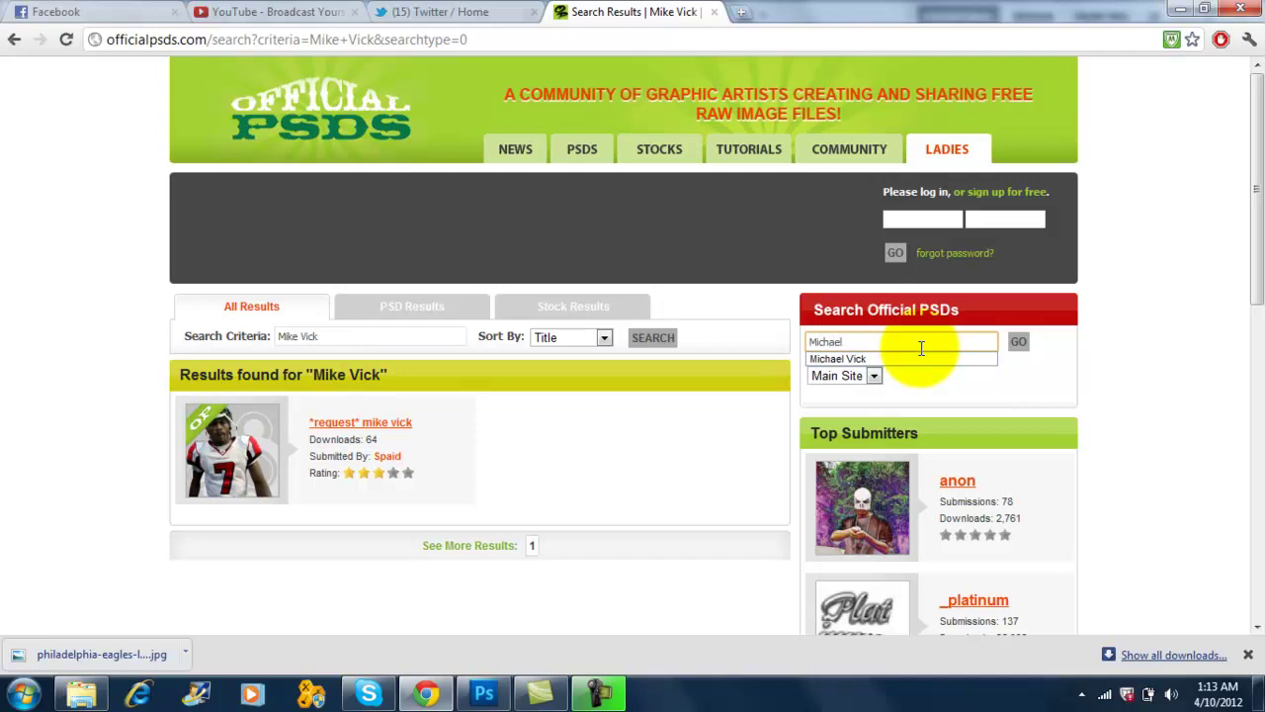
pyautogui.press('Down')
pyautogui.press('Return')
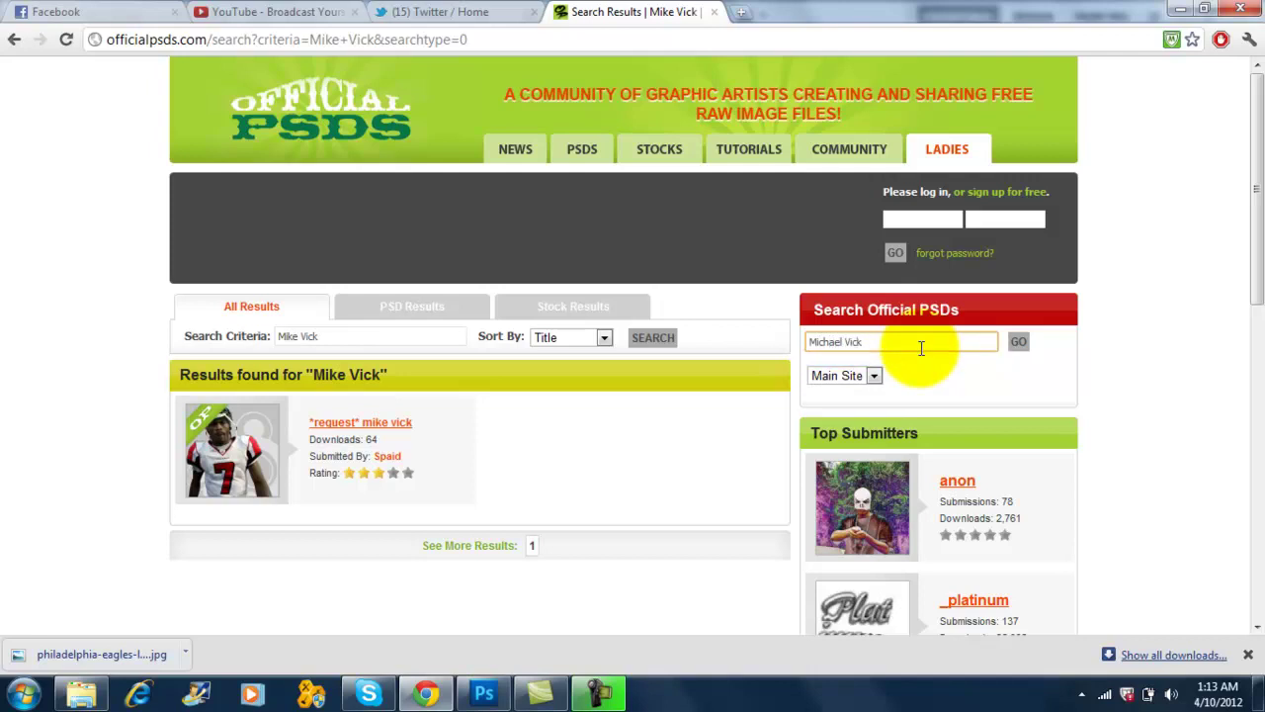
pyautogui.click(1020, 346)
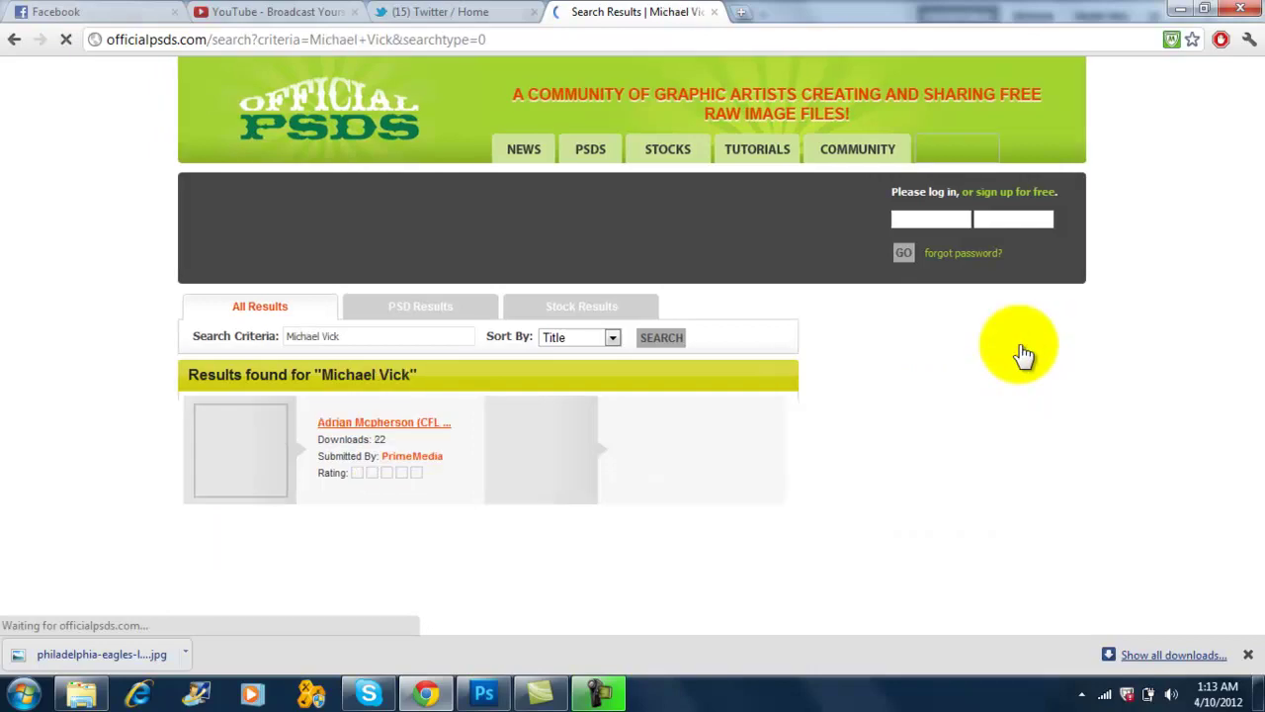
# Open the detail page of the Michael Vick Eagles PSD and view the full-body player cut-out
pyautogui.moveTo(1256, 155); pyautogui.dragTo(1246, 350)
pyautogui.click(339, 330)
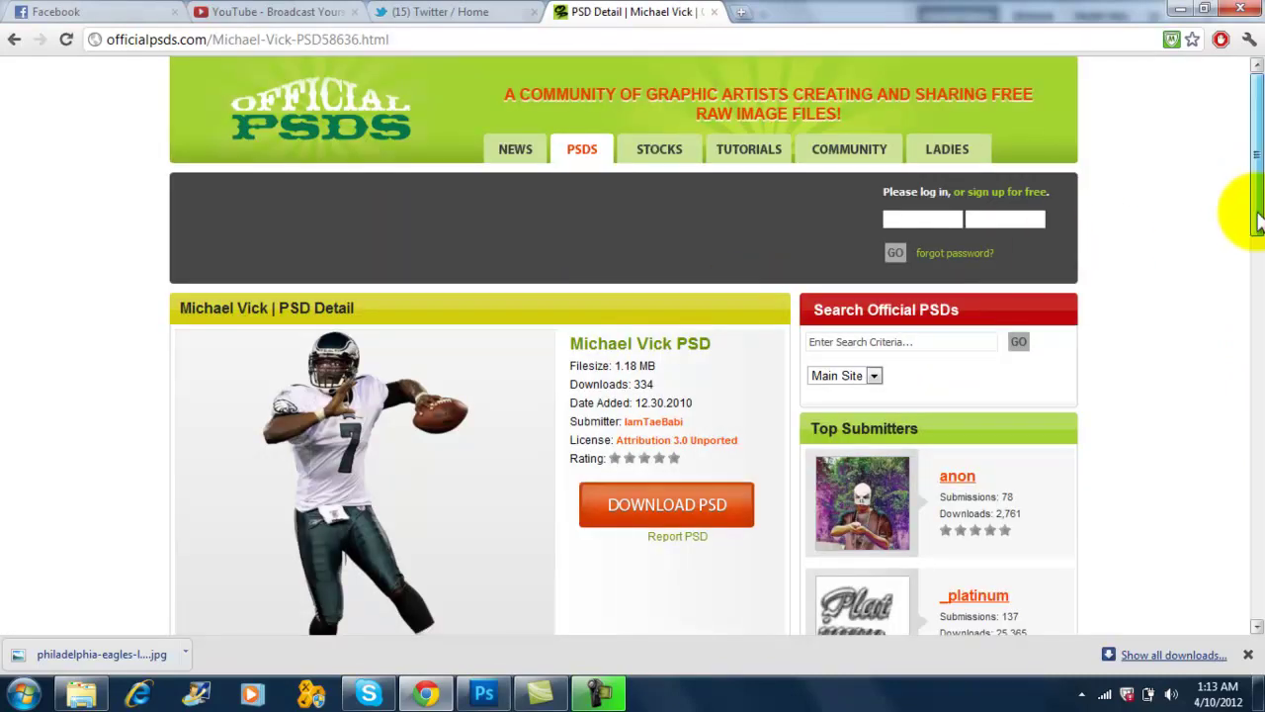
pyautogui.moveTo(1257, 222); pyautogui.dragTo(1139, 274)
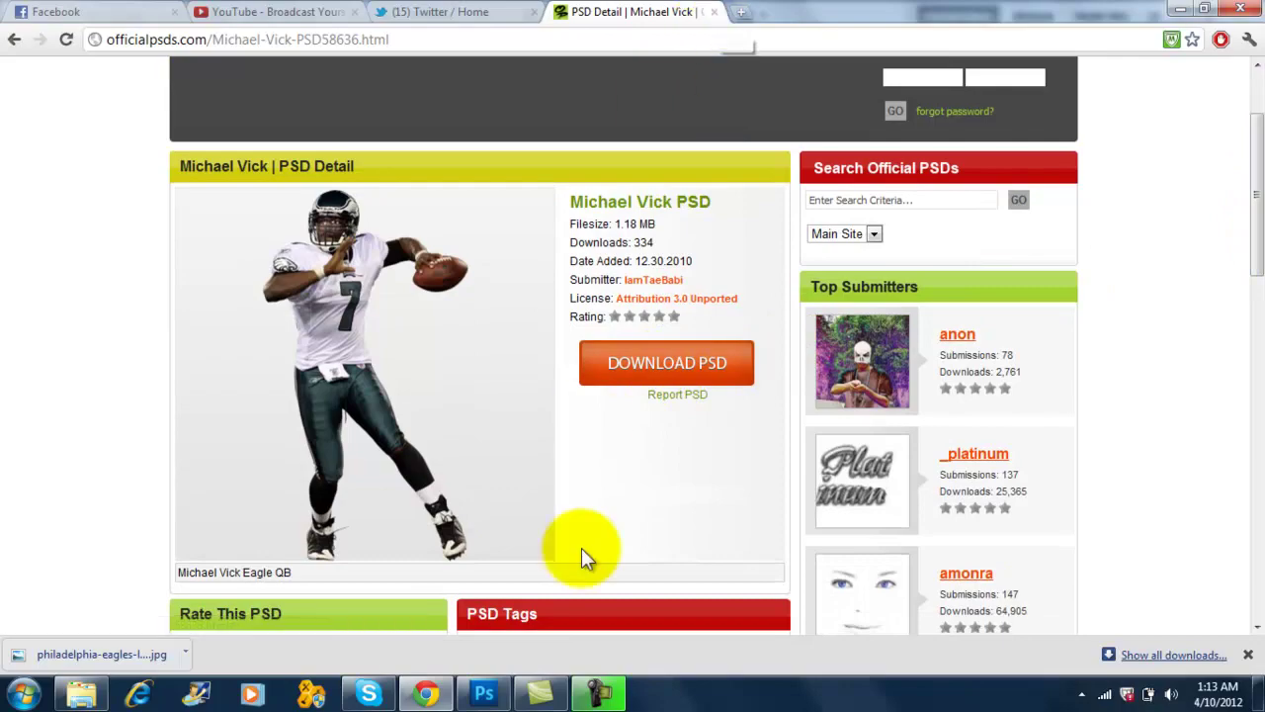
# Switch back to Photoshop and browse for a file to open in the Game covers folder under Football Graphics
pyautogui.click(486, 691)
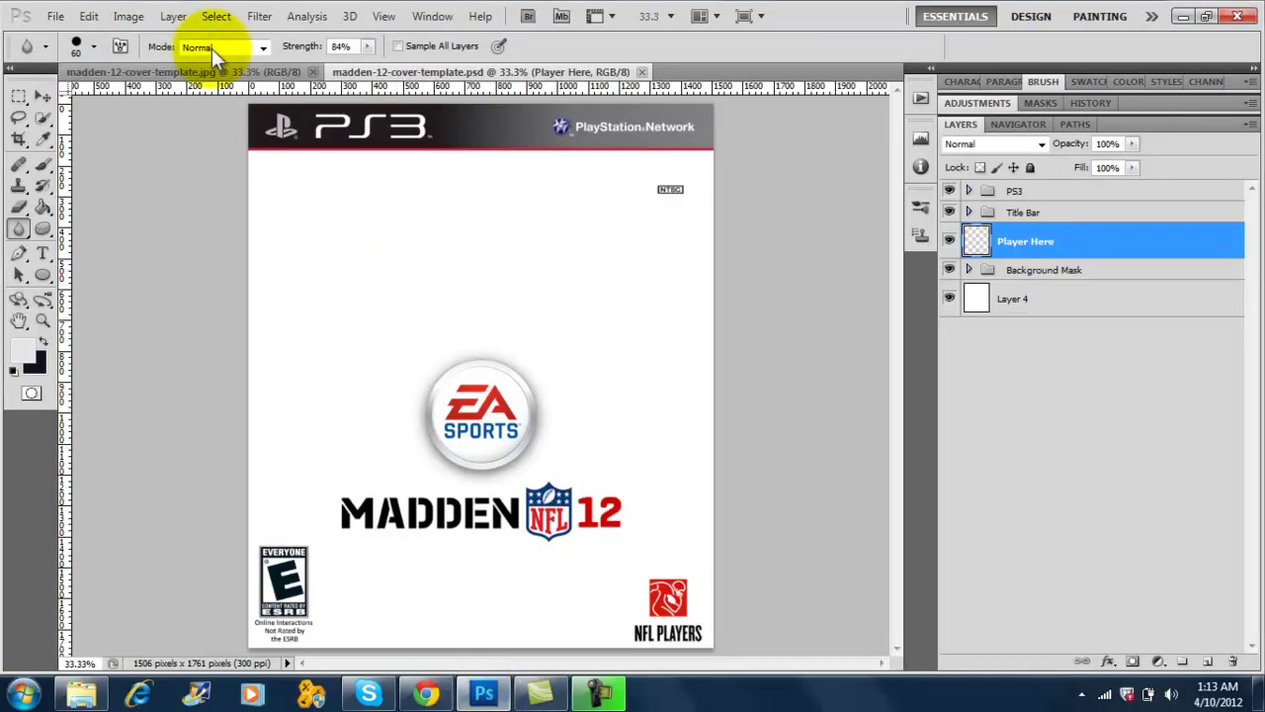
pyautogui.click(56, 16)
pyautogui.click(66, 48)
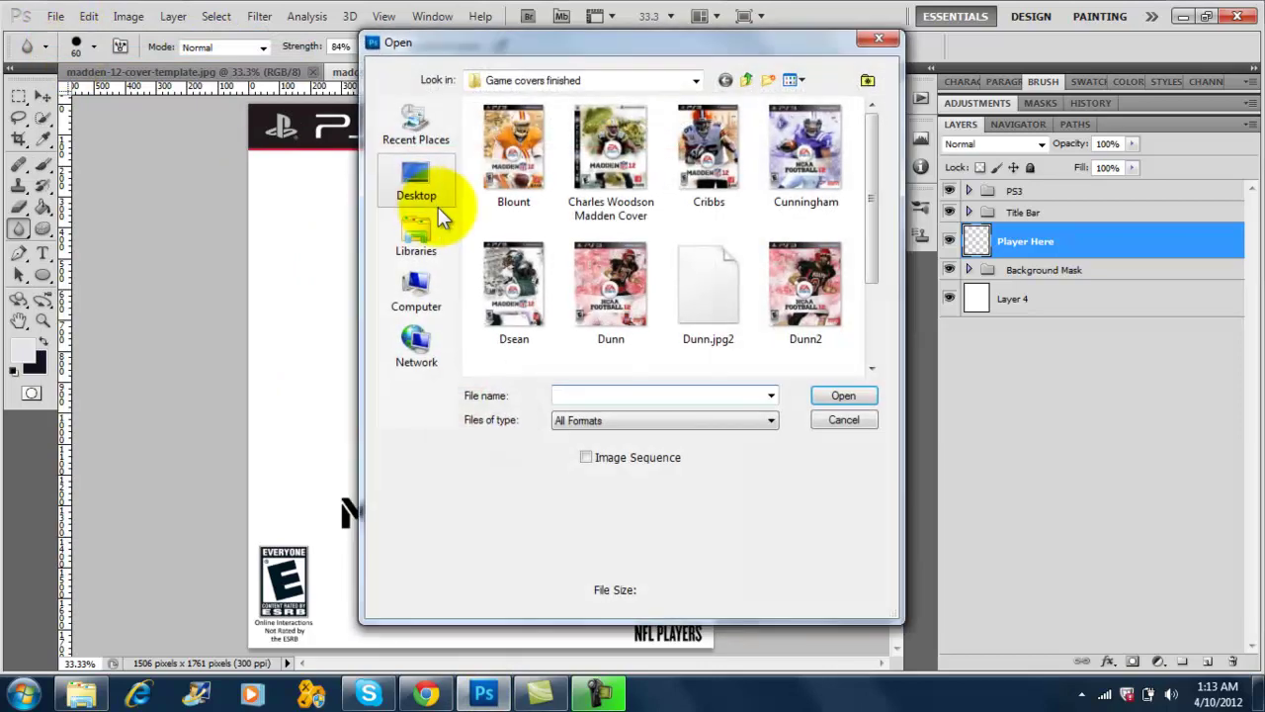
pyautogui.click(694, 80)
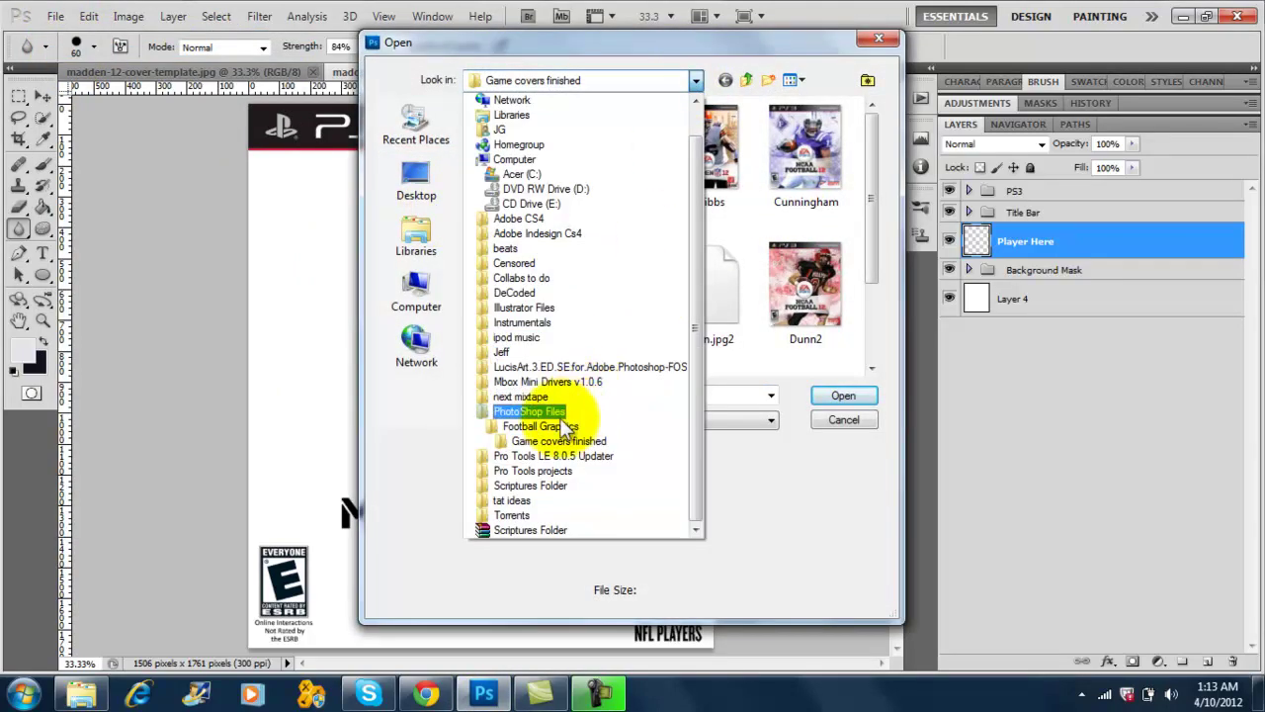
pyautogui.click(534, 430)
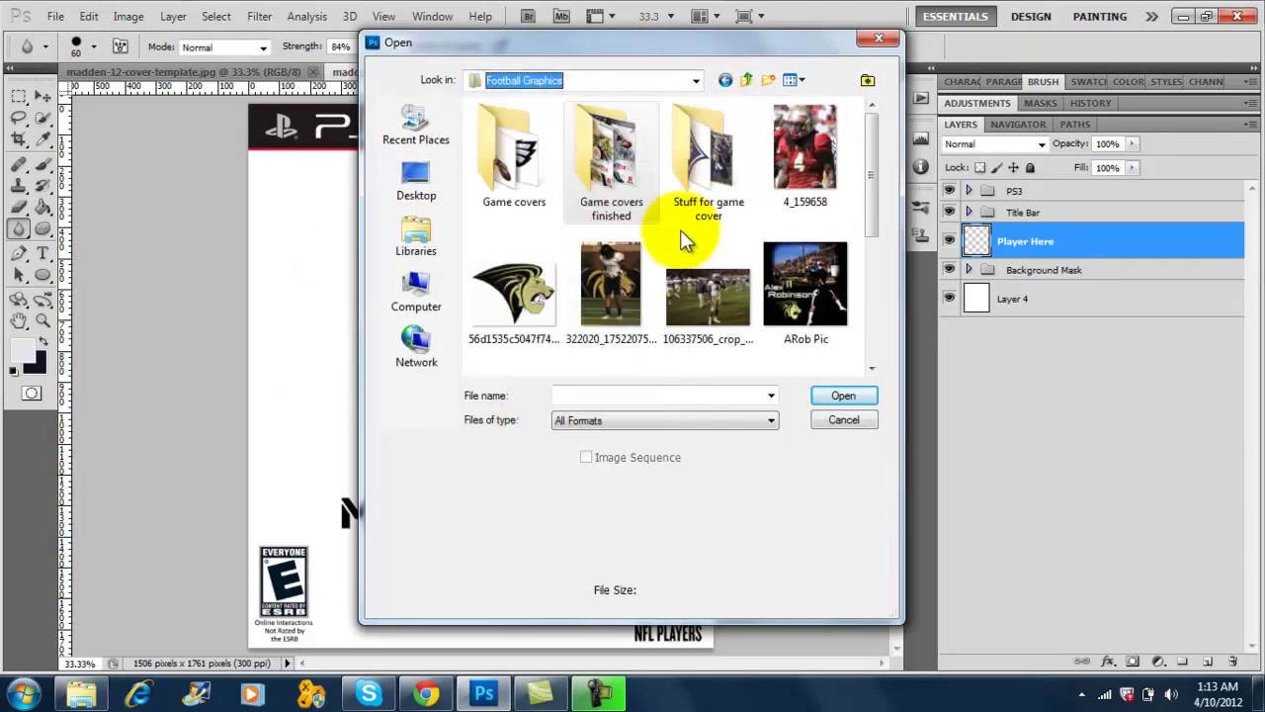
pyautogui.doubleClick(521, 177)
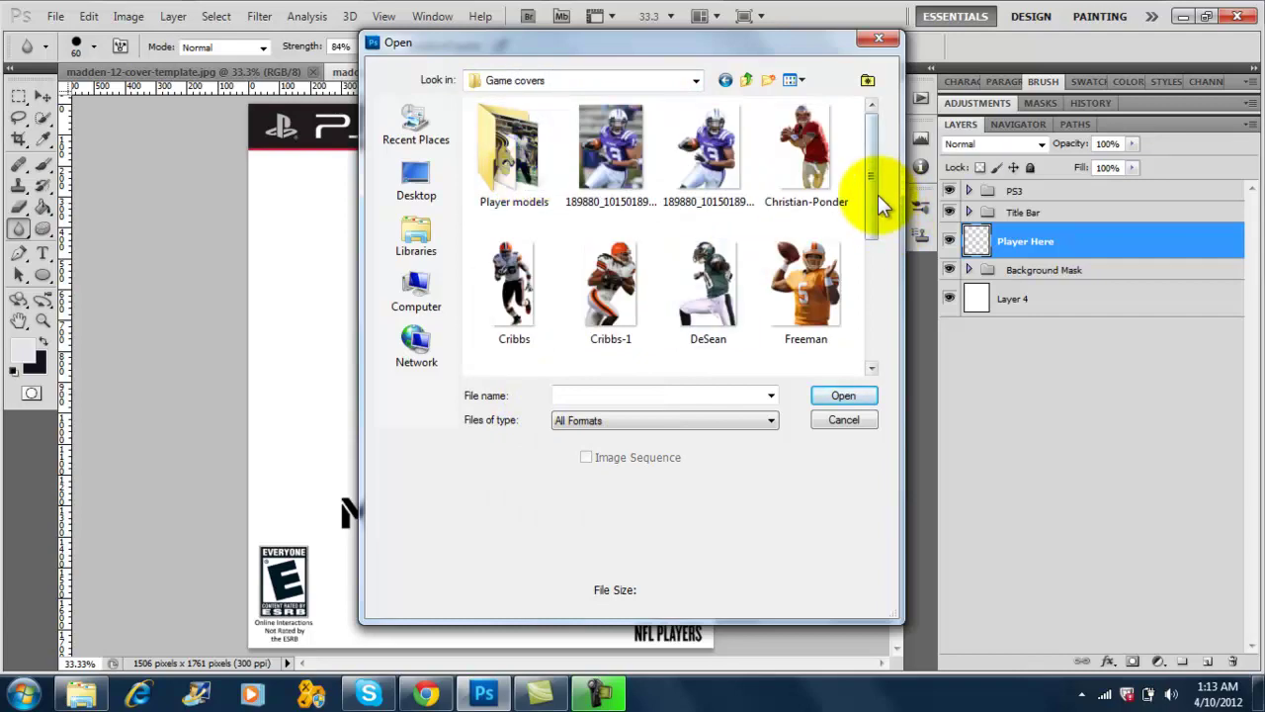
# Open the PNG image Michael-Vcik-psd58636 from the Game covers folder
pyautogui.moveTo(874, 198); pyautogui.dragTo(874, 324)
pyautogui.click(603, 170)
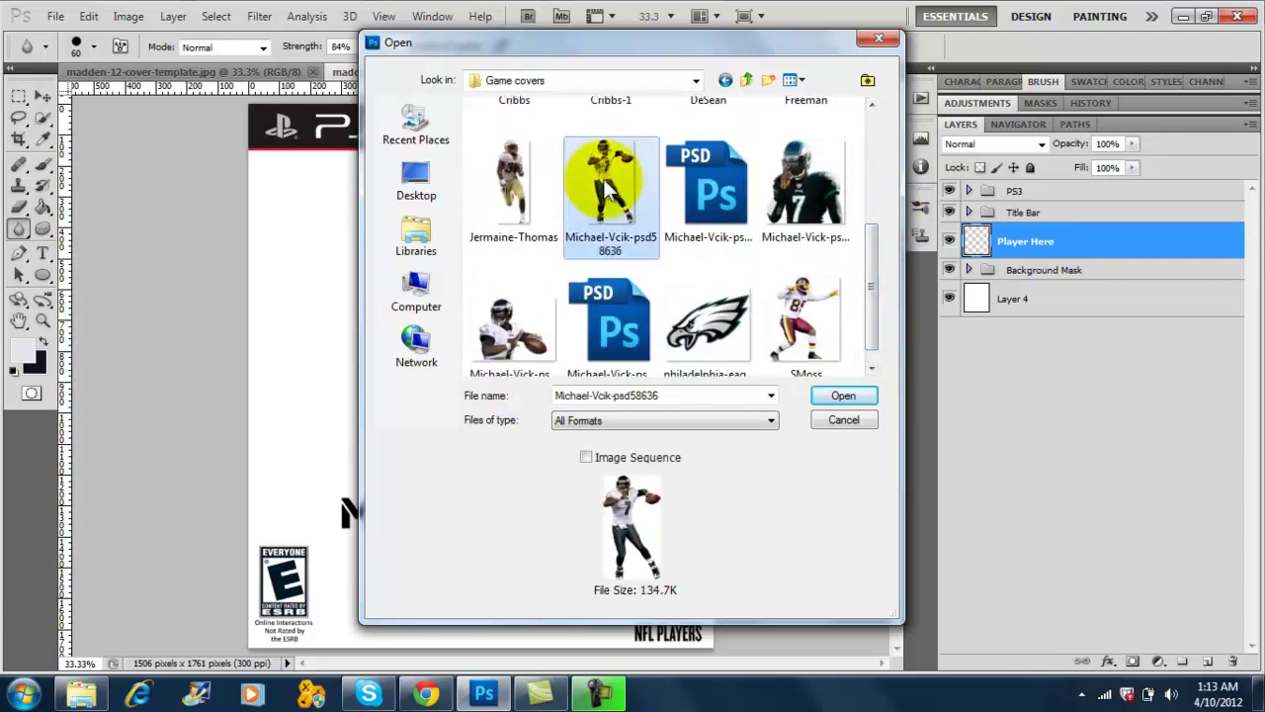
pyautogui.click(840, 395)
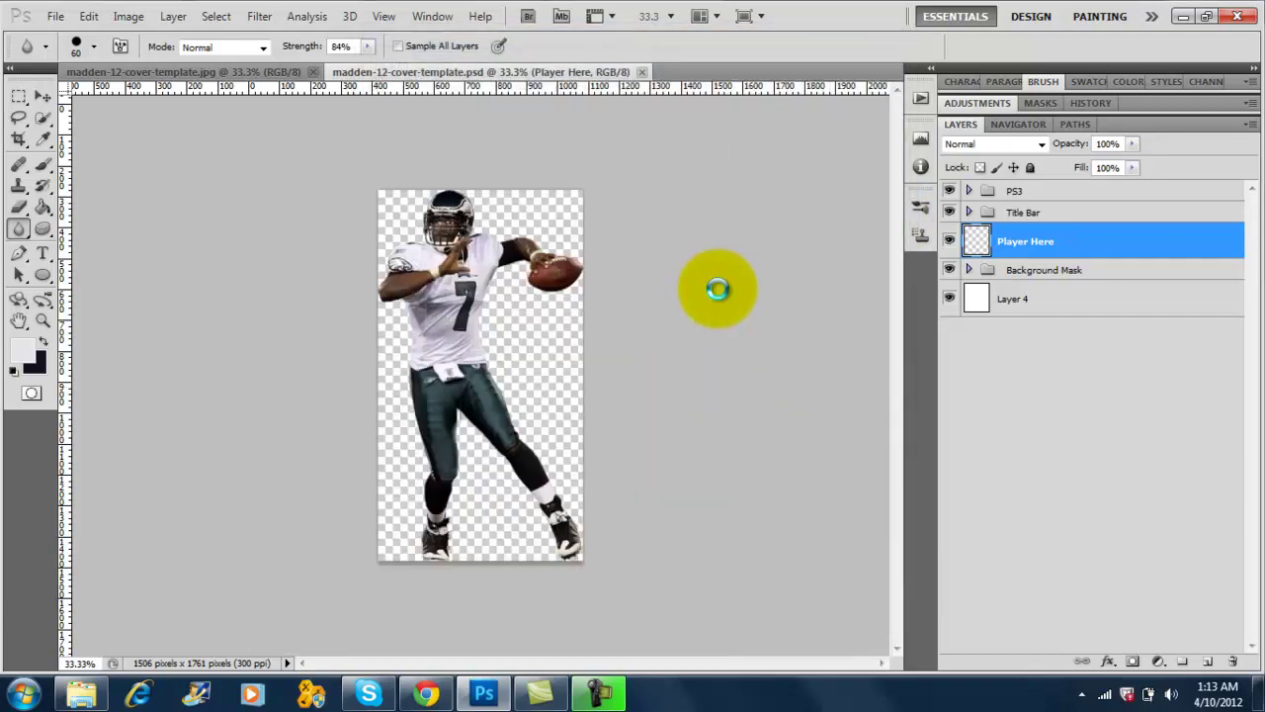
# Copy the PNG player cut-out into madden-12-cover-template.psd with the Move tool and close the PNG document
pyautogui.click(43, 98)
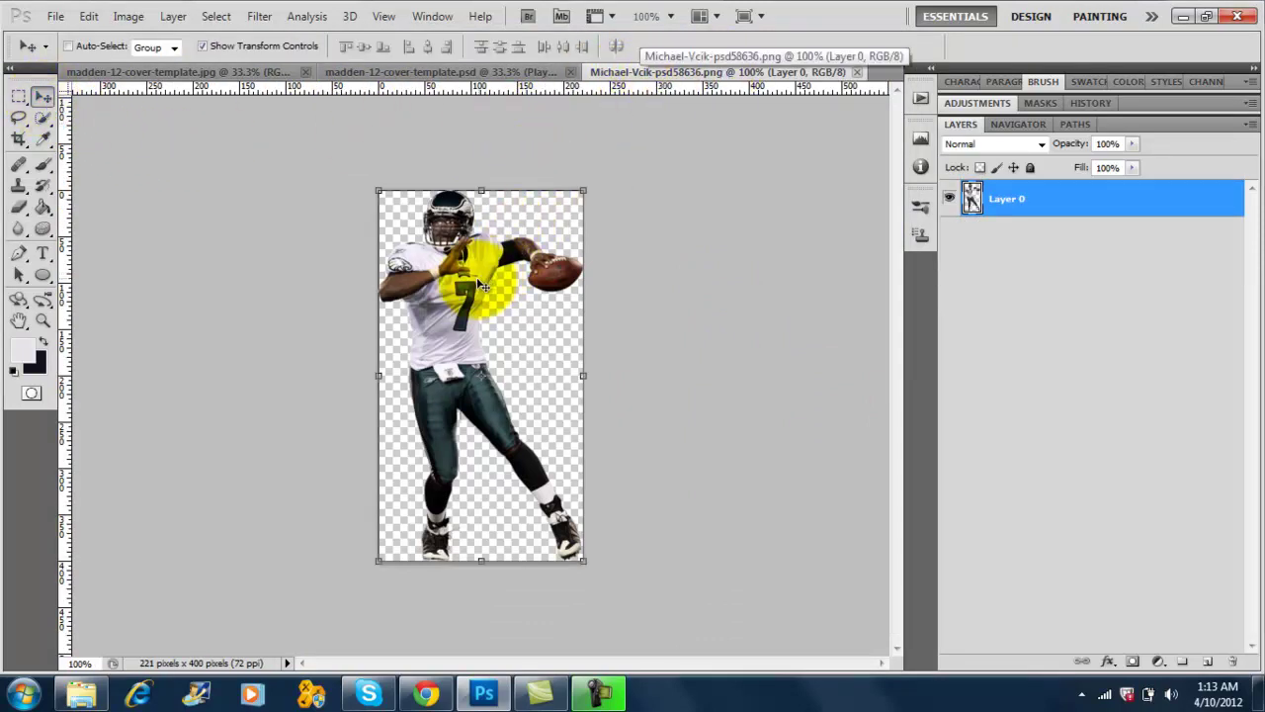
pyautogui.moveTo(482, 288); pyautogui.dragTo(383, 254)
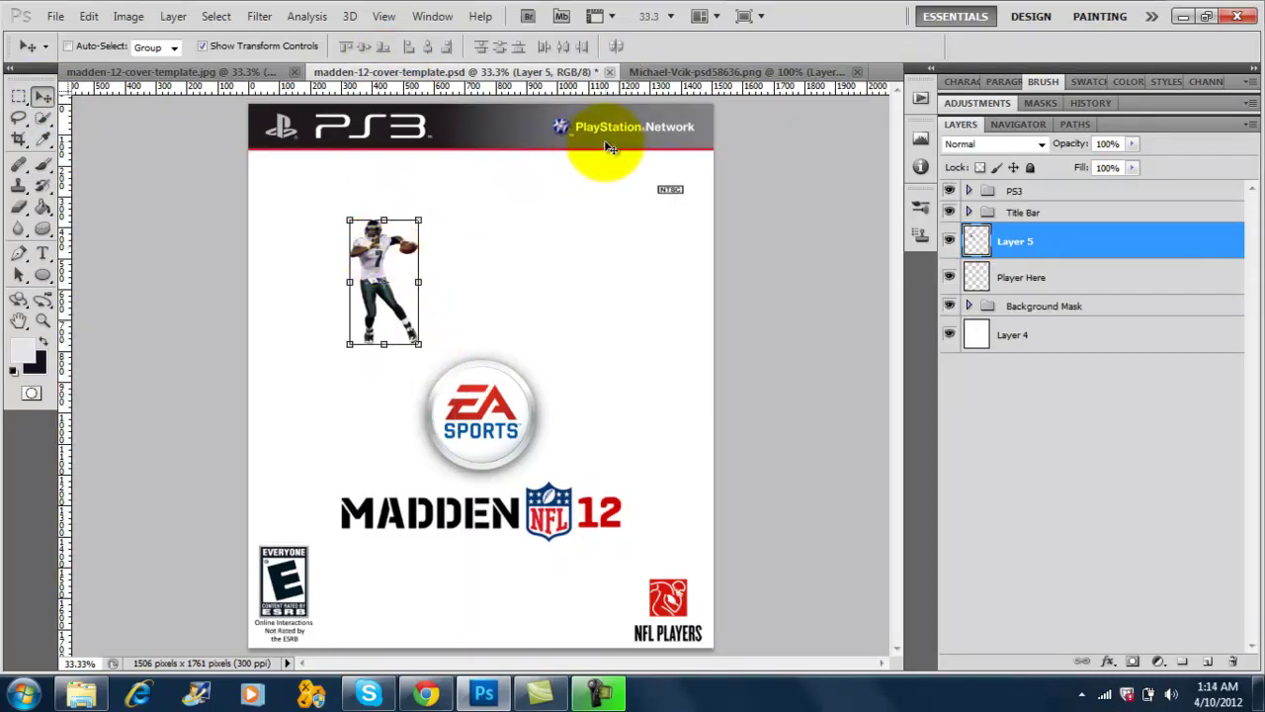
pyautogui.click(763, 69)
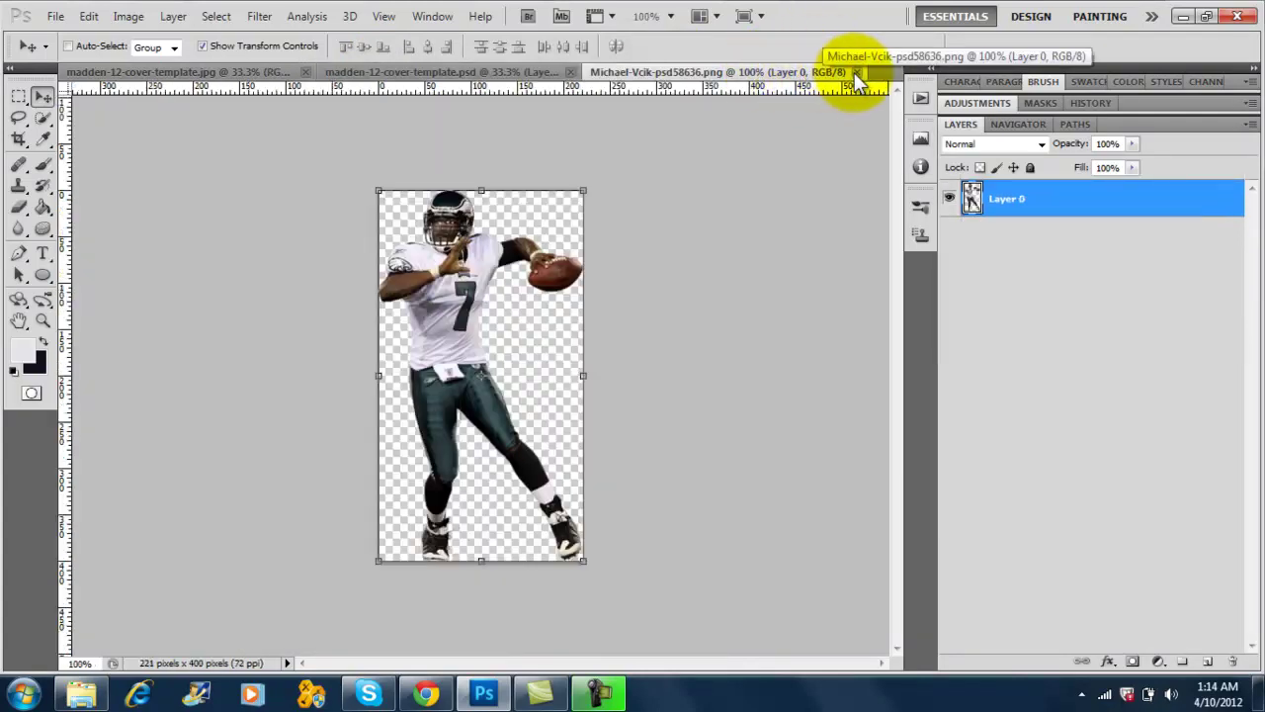
pyautogui.click(856, 72)
# Open the PSD version of Michael-Vcik-psd58636 from the Game covers folder
pyautogui.click(54, 18)
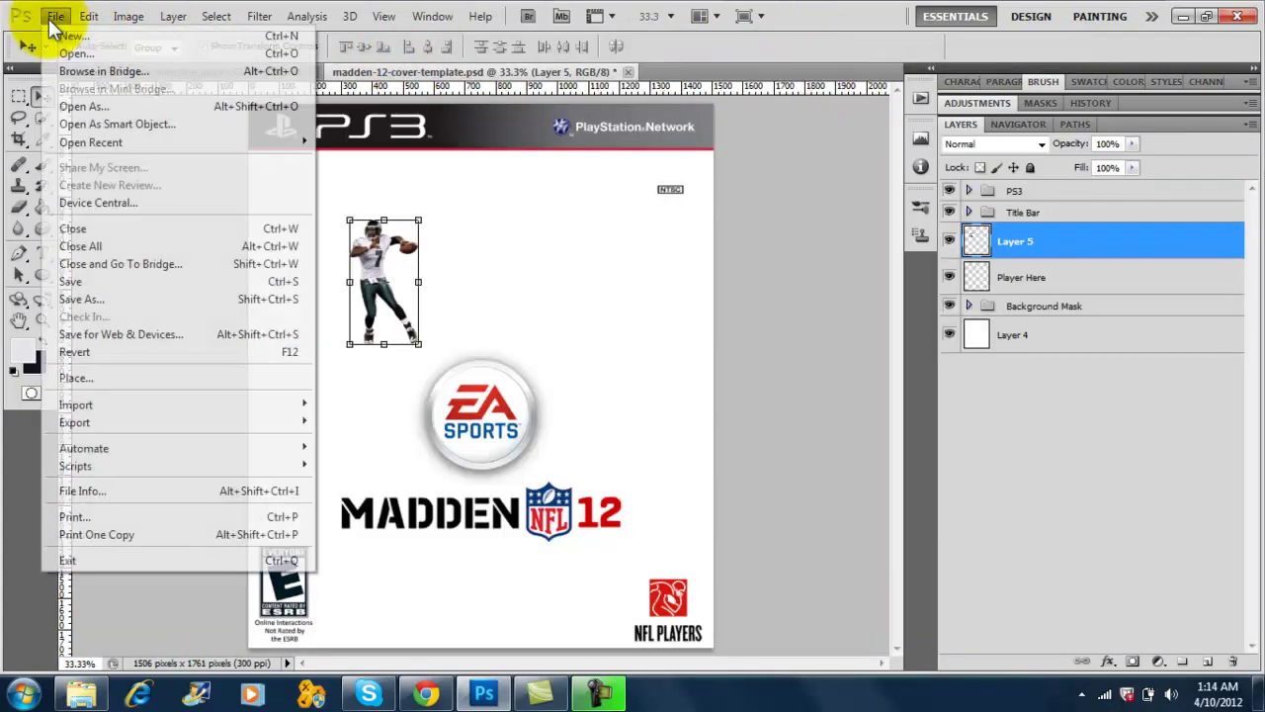
pyautogui.click(76, 54)
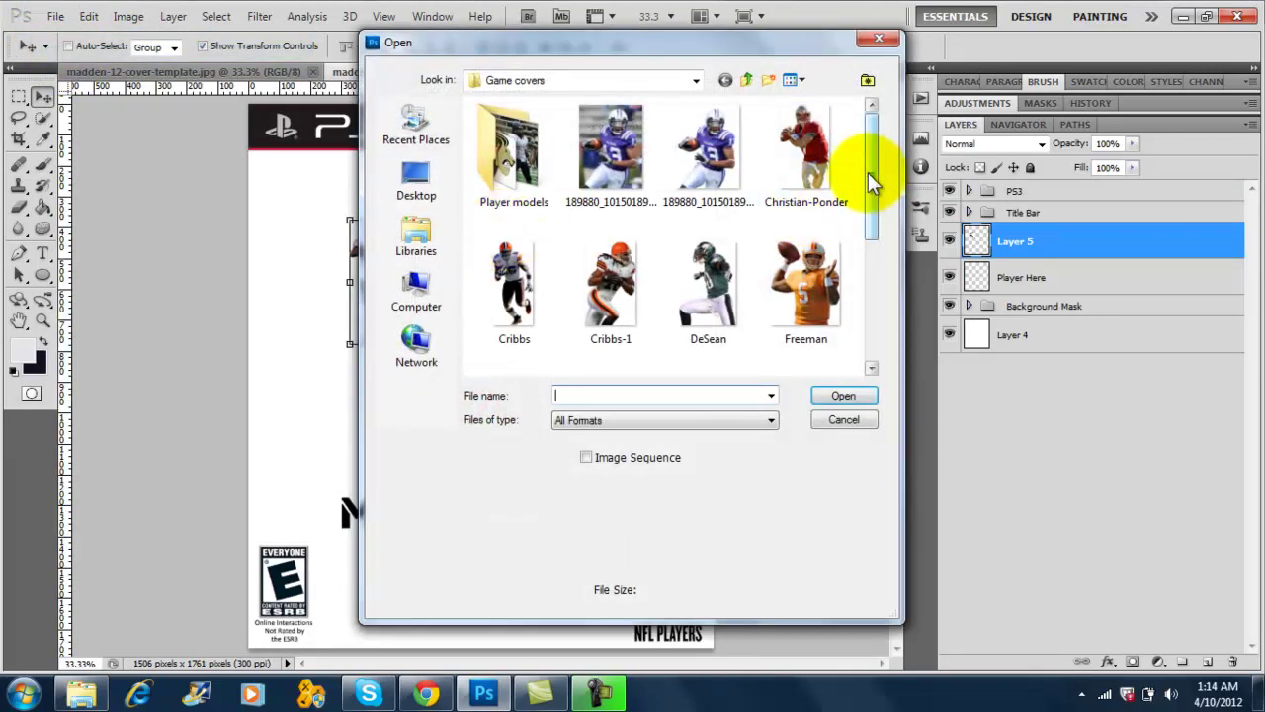
pyautogui.moveTo(872, 183); pyautogui.dragTo(876, 291)
pyautogui.click(703, 137)
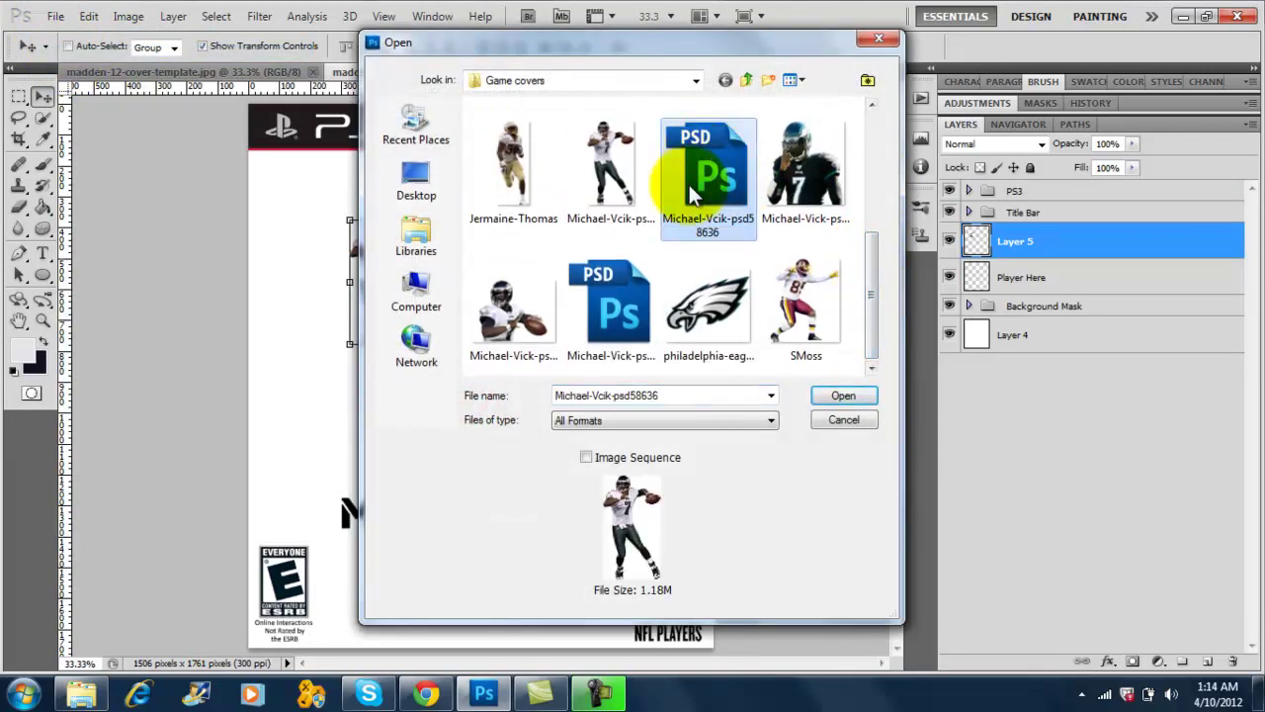
pyautogui.click(835, 395)
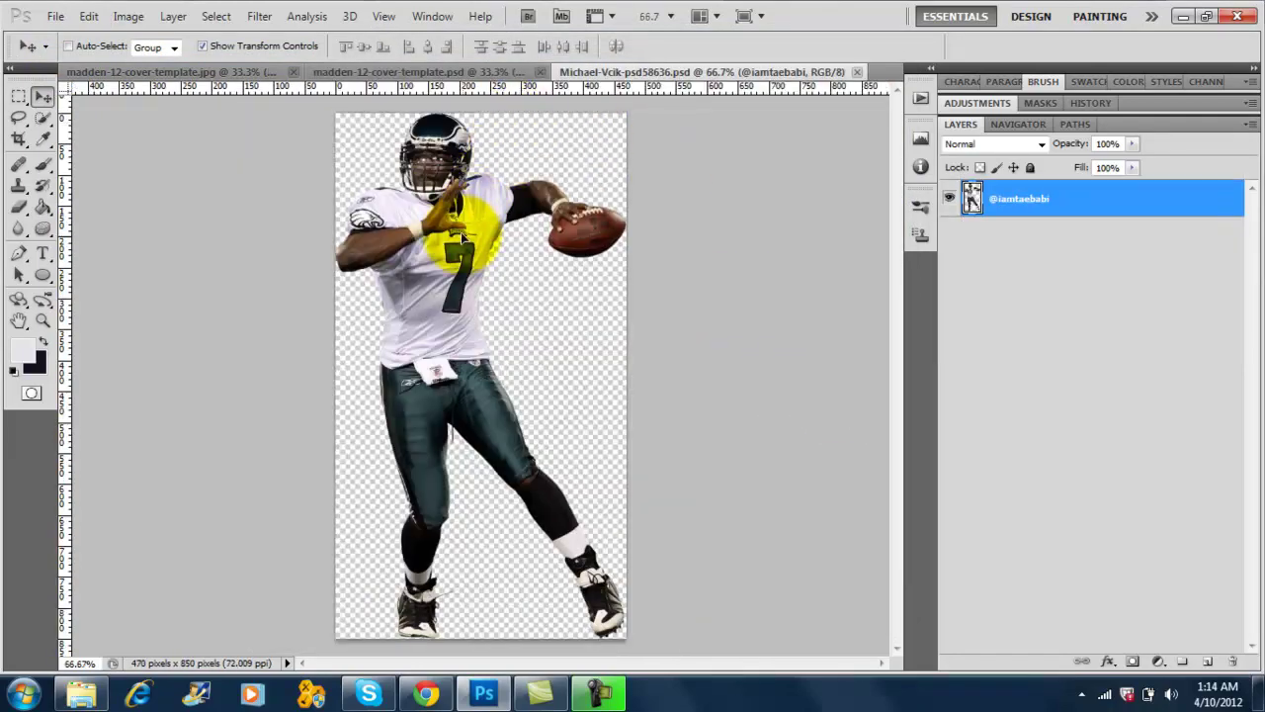
pyautogui.moveTo(462, 235); pyautogui.dragTo(492, 318)
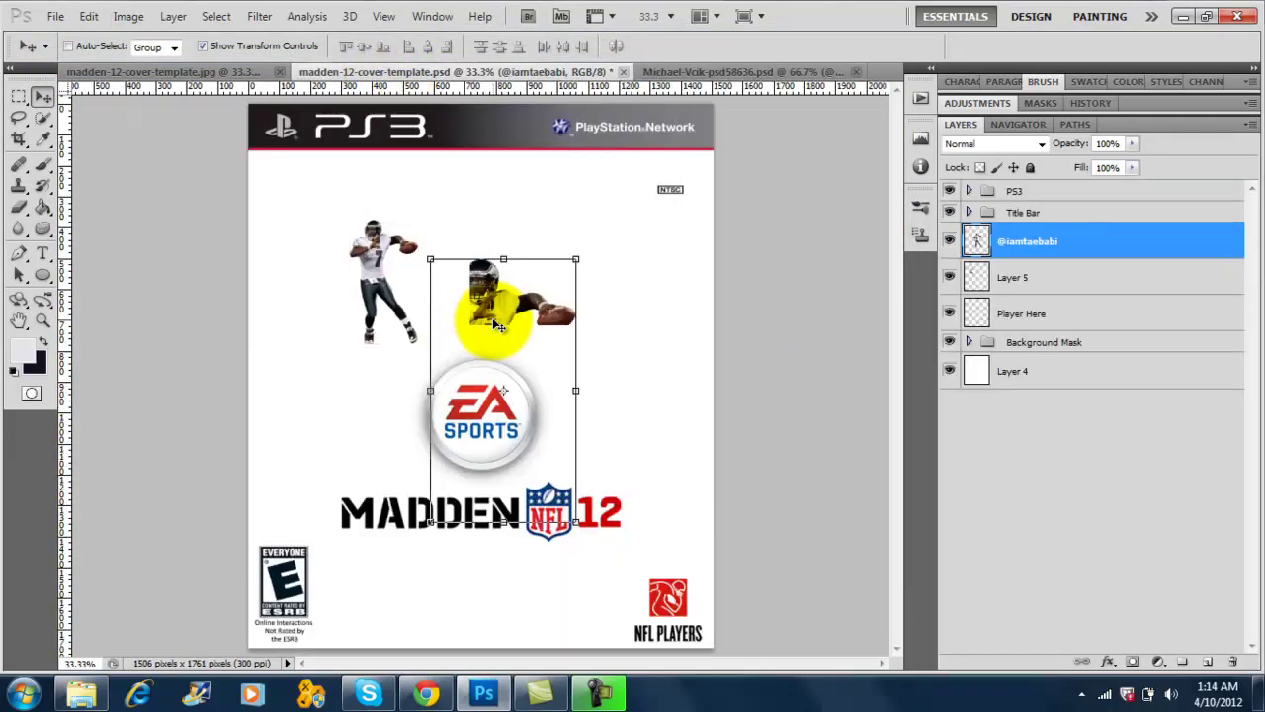
pyautogui.click(973, 285)
pyautogui.moveTo(1018, 280); pyautogui.dragTo(1244, 656)
pyautogui.click(1028, 244)
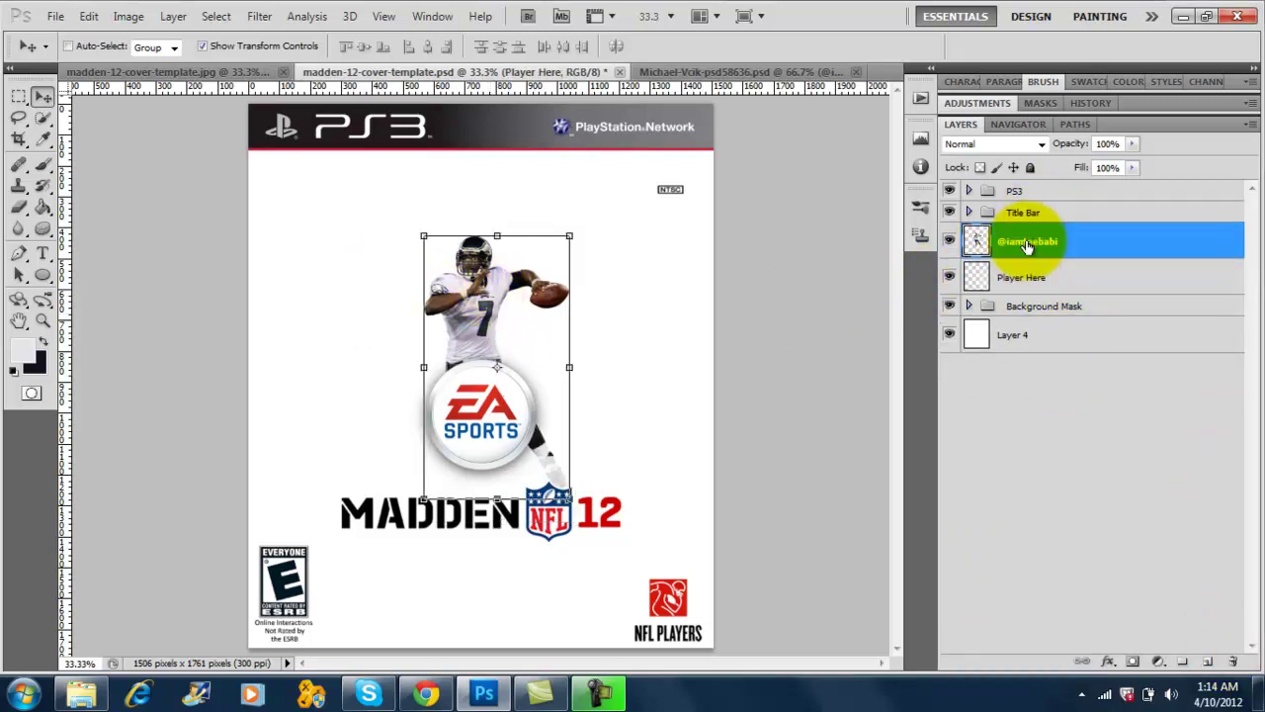
# Move the player to the cover's upper-left area and scale him proportionally to about 239%
pyautogui.moveTo(484, 302); pyautogui.dragTo(343, 234)
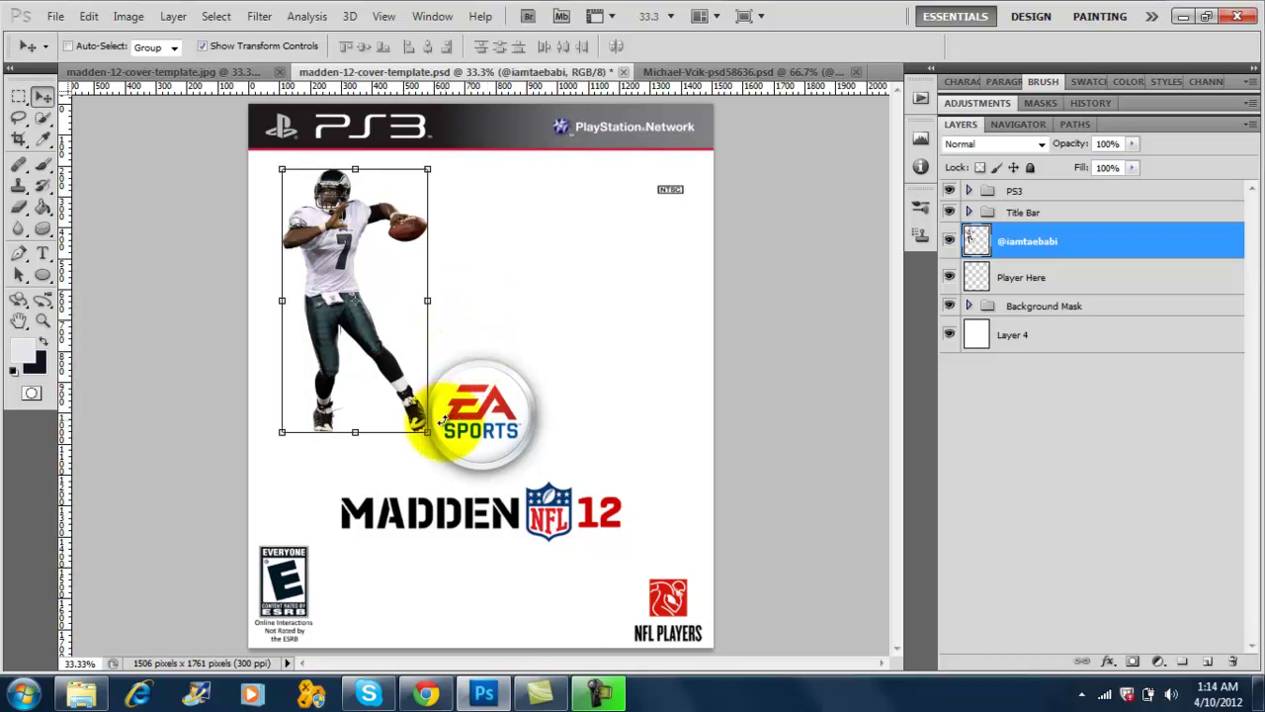
pyautogui.moveTo(427, 432); pyautogui.dragTo(816, 703)
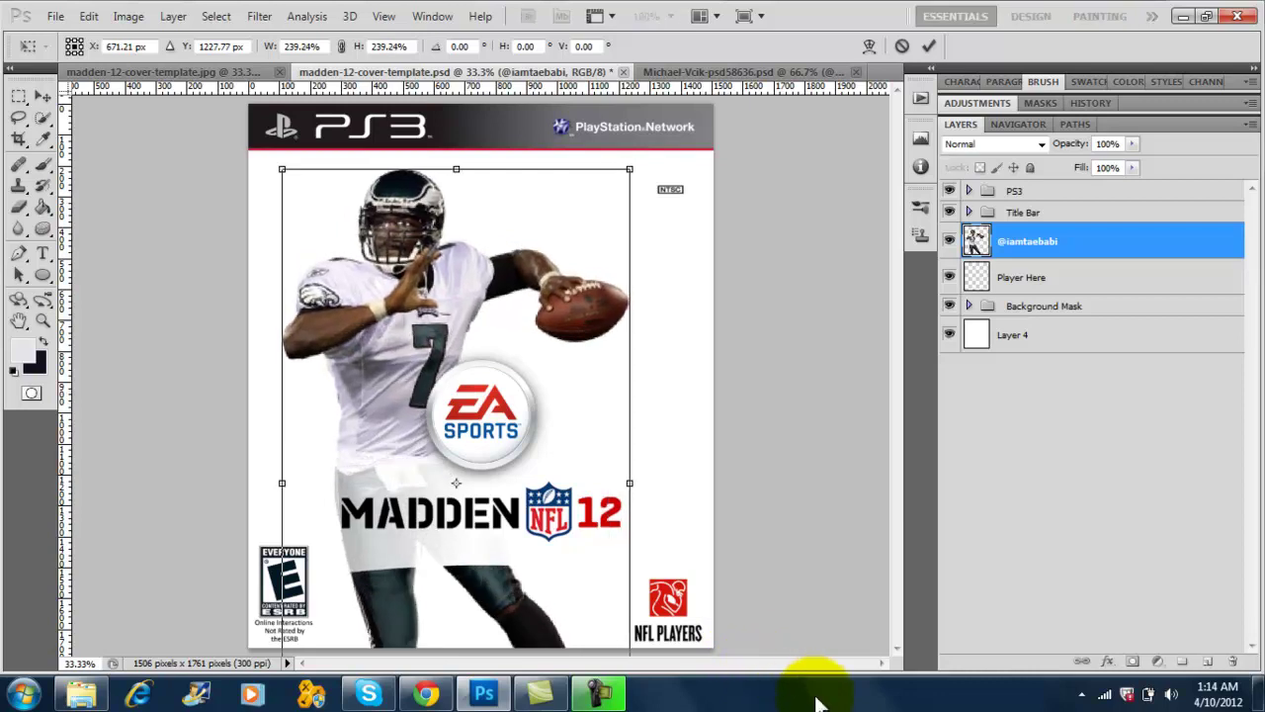
pyautogui.press('Return')
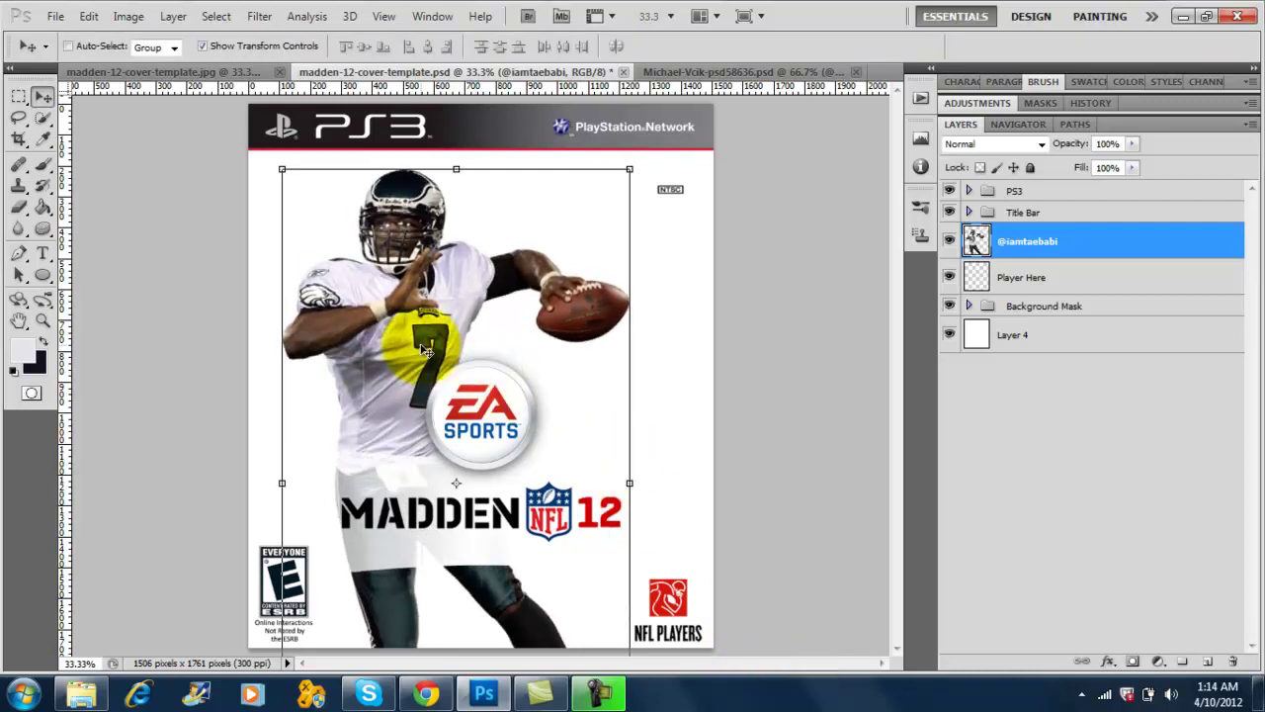
# Reposition the player up and to the right so the helmet tucks under the PS3 banner, and enlarge him to about 102.1%
pyautogui.moveTo(425, 351); pyautogui.dragTo(457, 329)
pyautogui.click(601, 563)
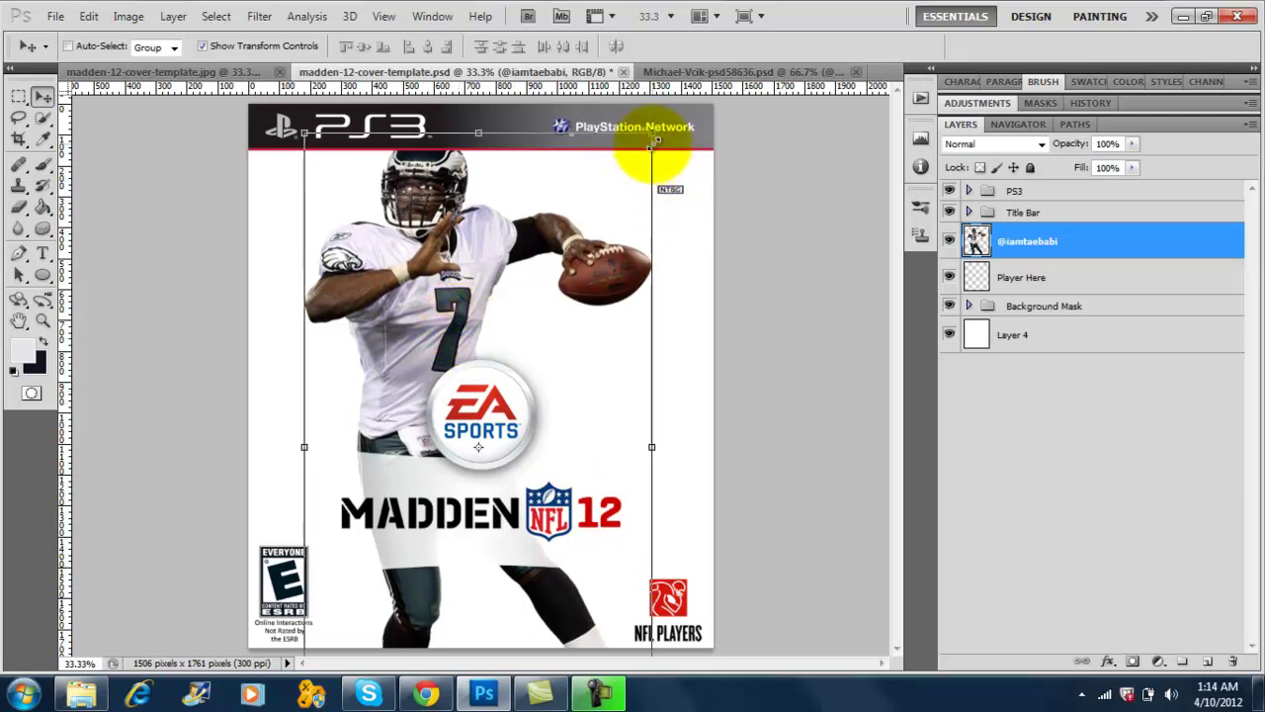
pyautogui.moveTo(651, 132); pyautogui.dragTo(671, 127)
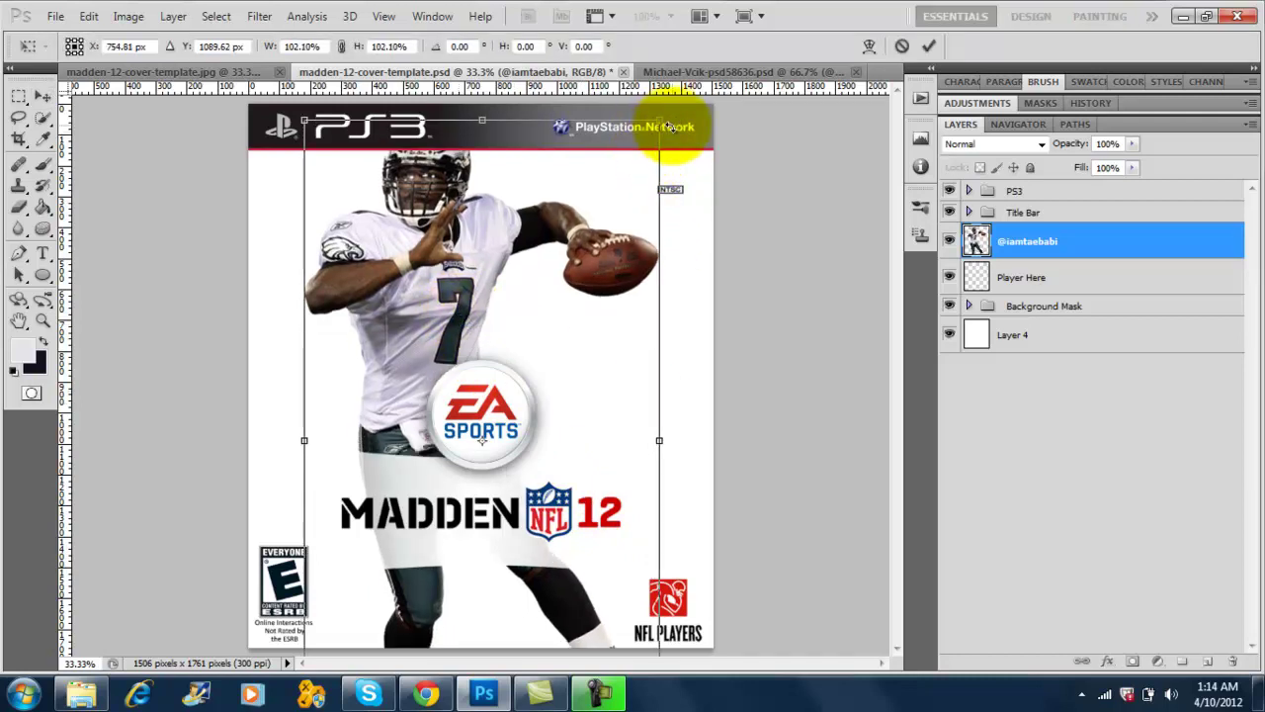
pyautogui.press('Return')
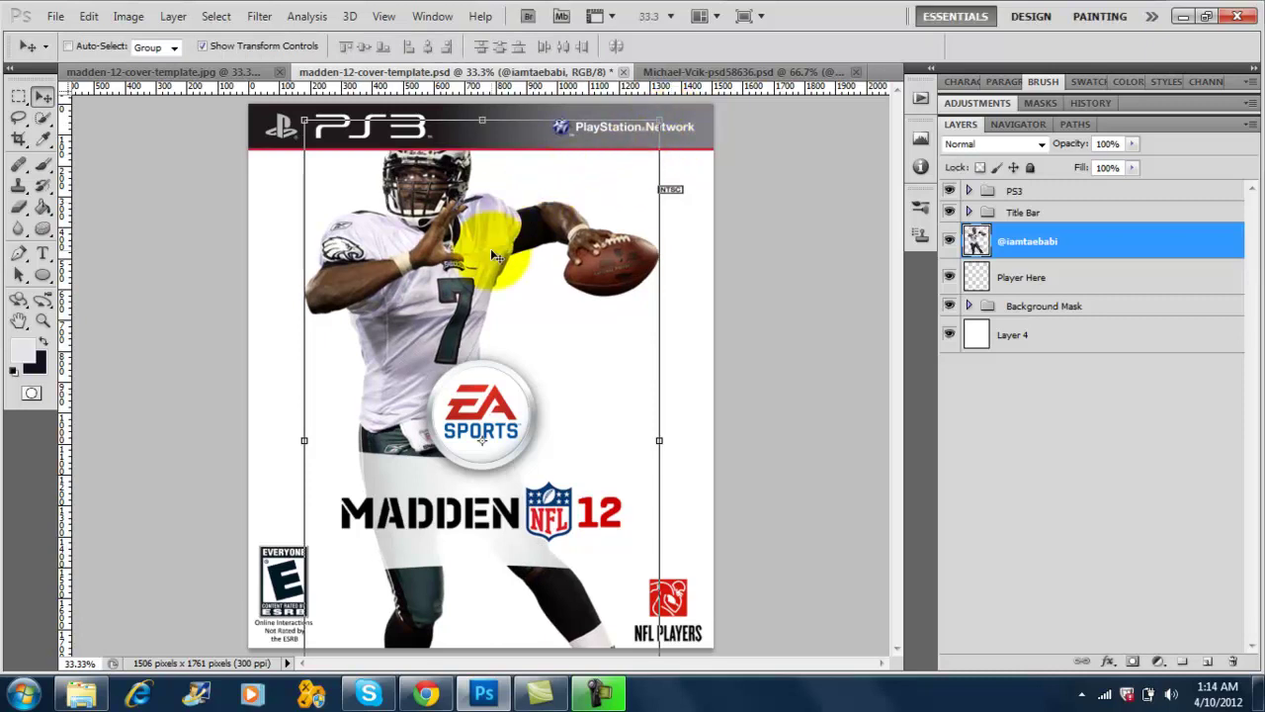
pyautogui.moveTo(458, 280); pyautogui.dragTo(472, 282)
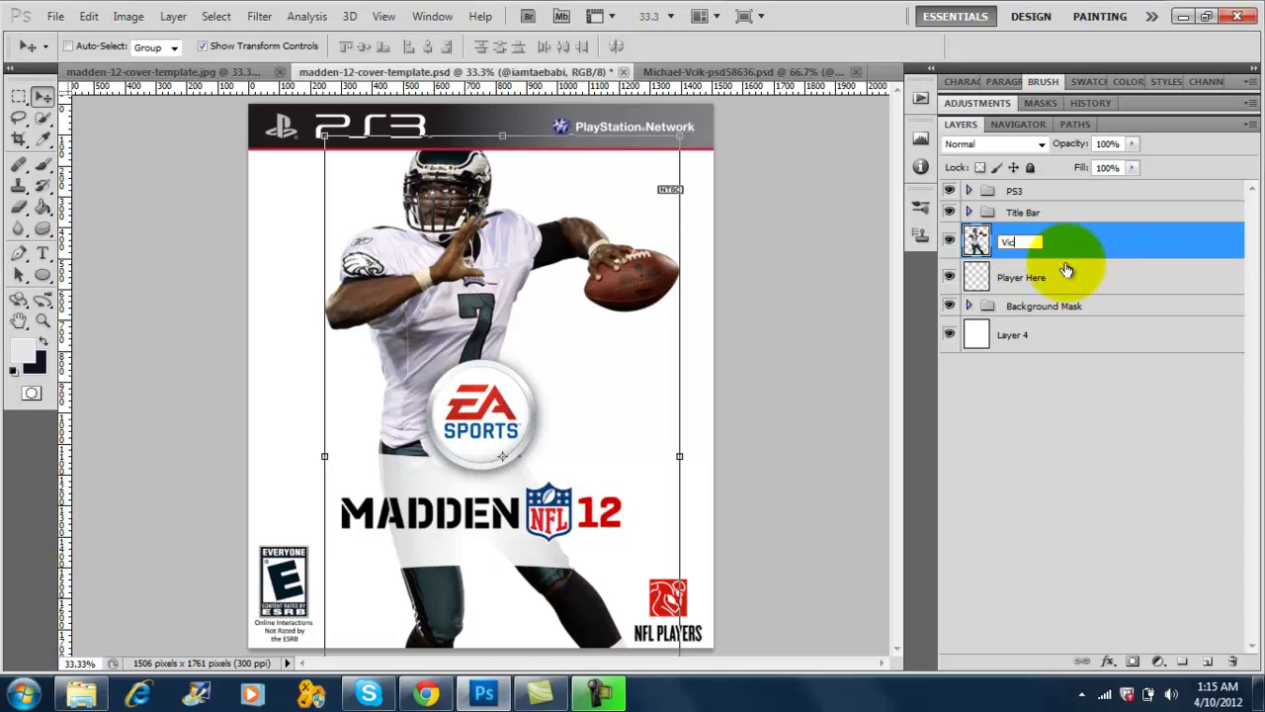
# Rename the player's layer as Vick and delete the empty Player Here layer
pyautogui.write('k')
pyautogui.press('Return')
pyautogui.moveTo(1043, 273); pyautogui.dragTo(1232, 660)
# Add two empty layers above the Vick layer and a third one directly beneath it
pyautogui.click(1075, 241)
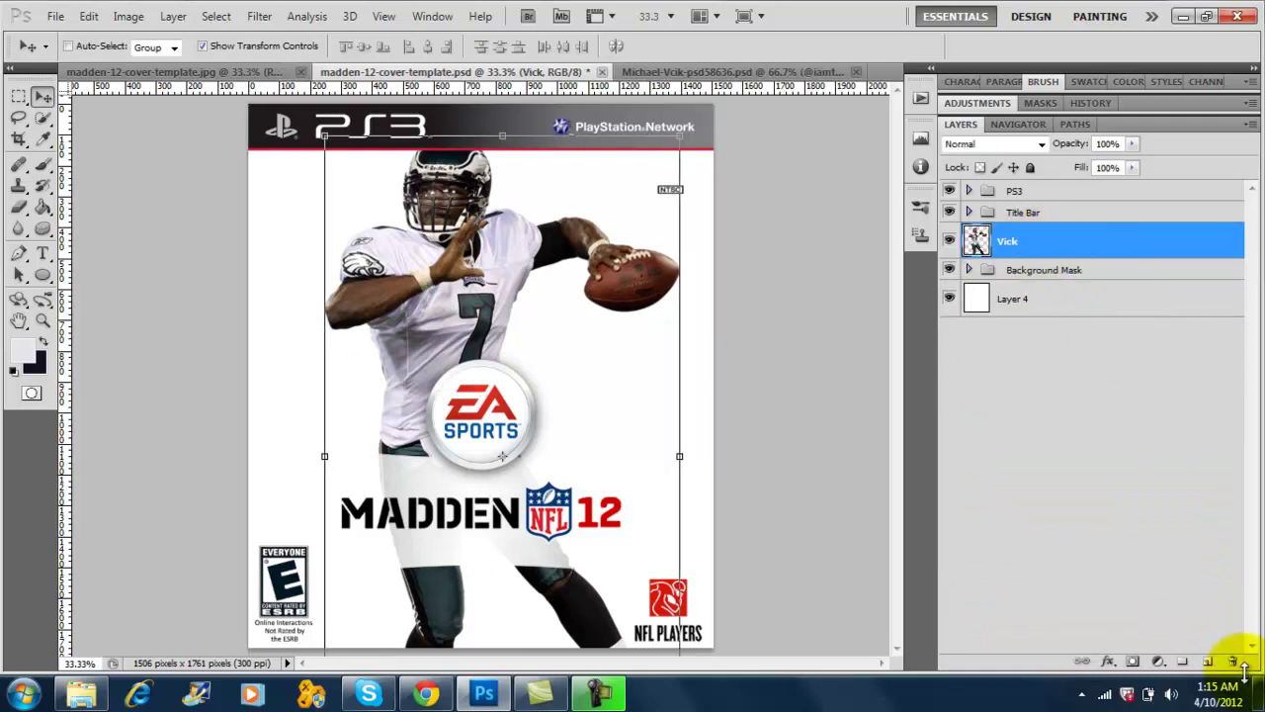
pyautogui.click(1208, 662)
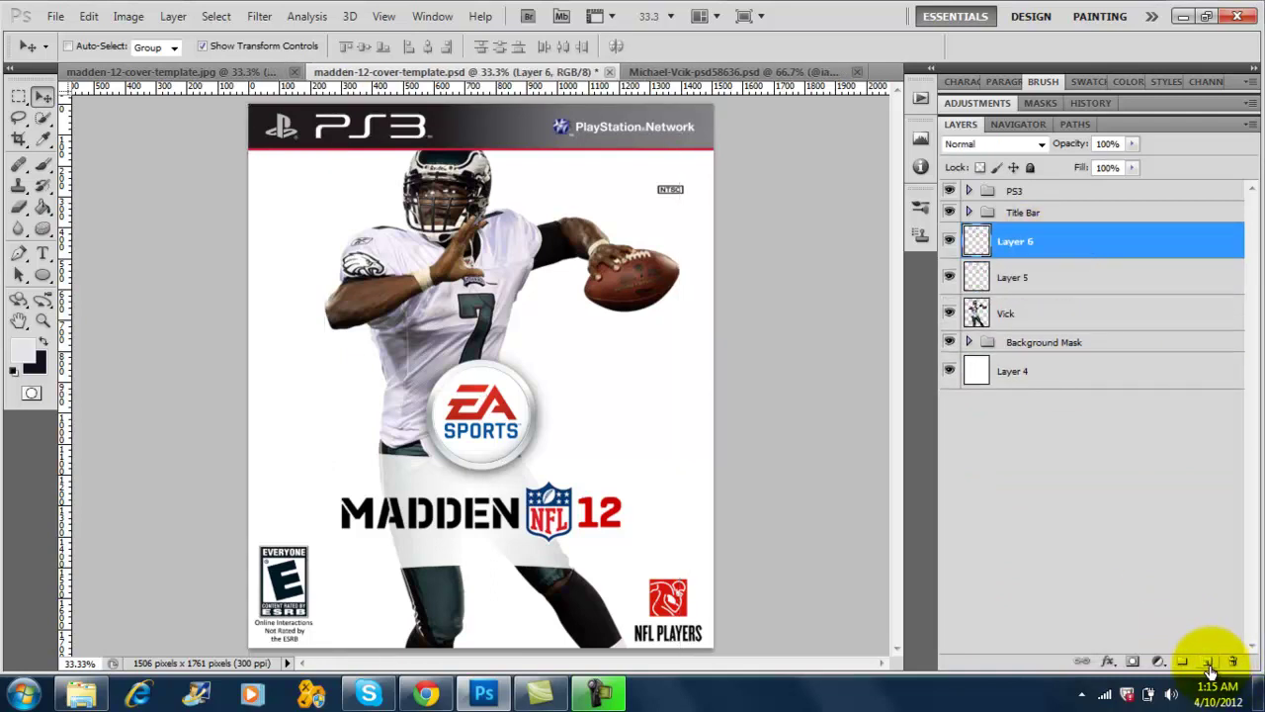
pyautogui.click(1008, 314)
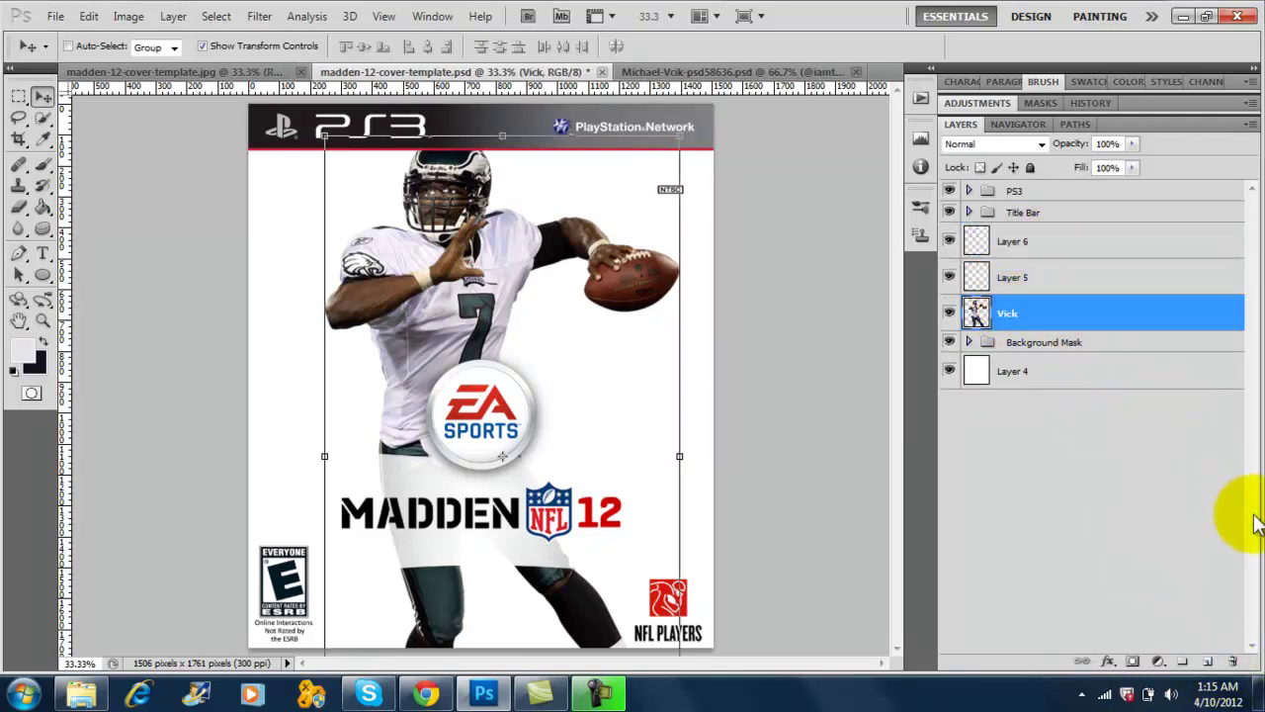
pyautogui.click(1207, 662)
pyautogui.moveTo(1007, 314); pyautogui.dragTo(1015, 365)
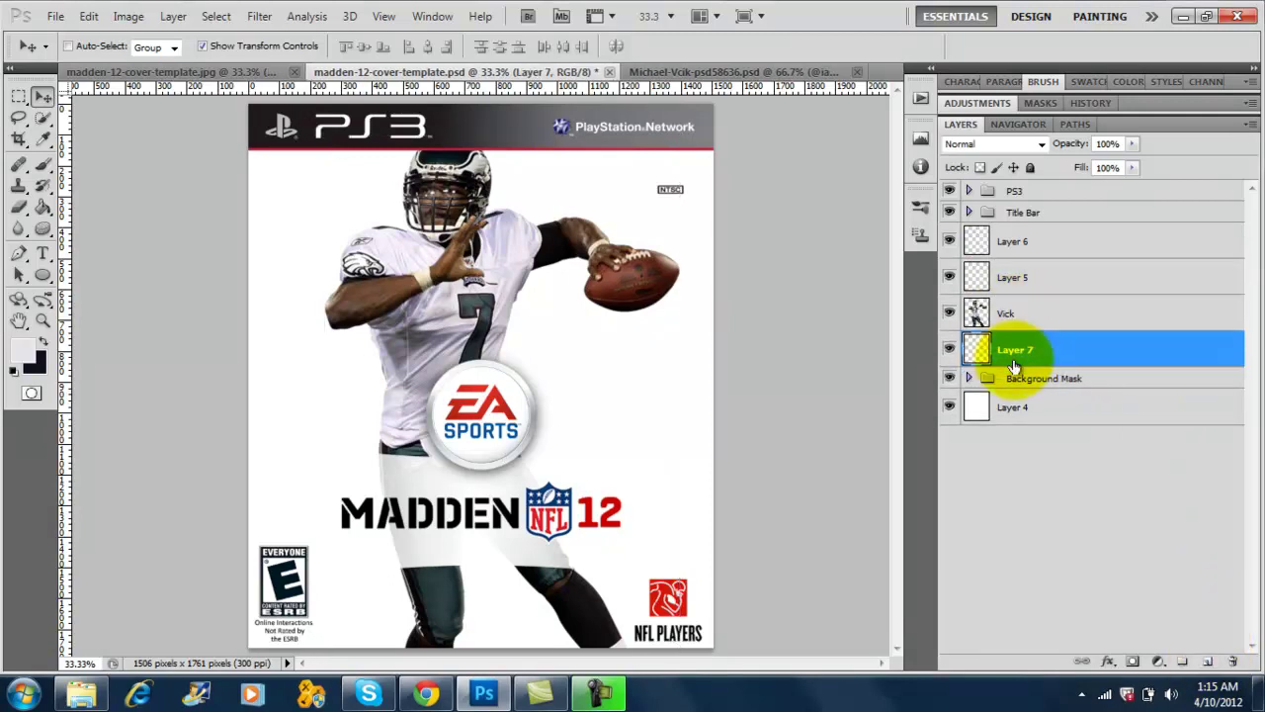
# Name the top empty layer White Splat, the one under it Green Splat, and the one below Vick Back Splat
pyautogui.click(1009, 248)
pyautogui.rightClick(1009, 242)
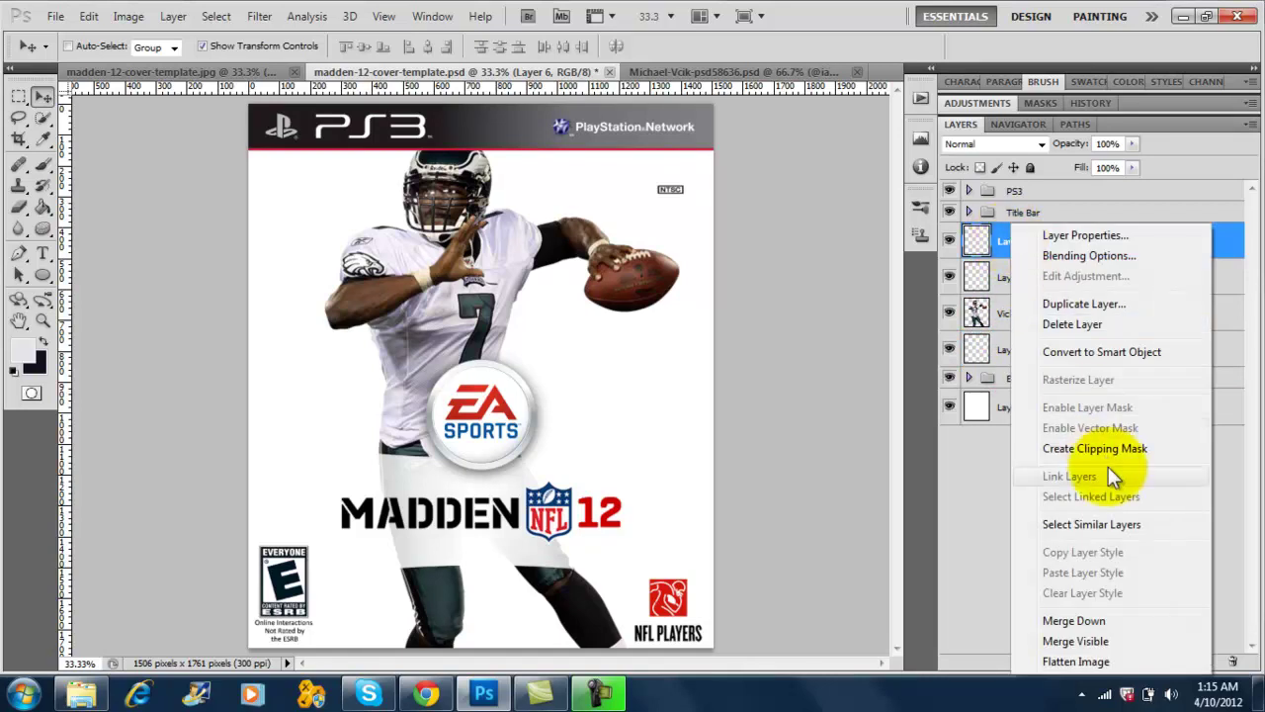
pyautogui.click(1006, 245)
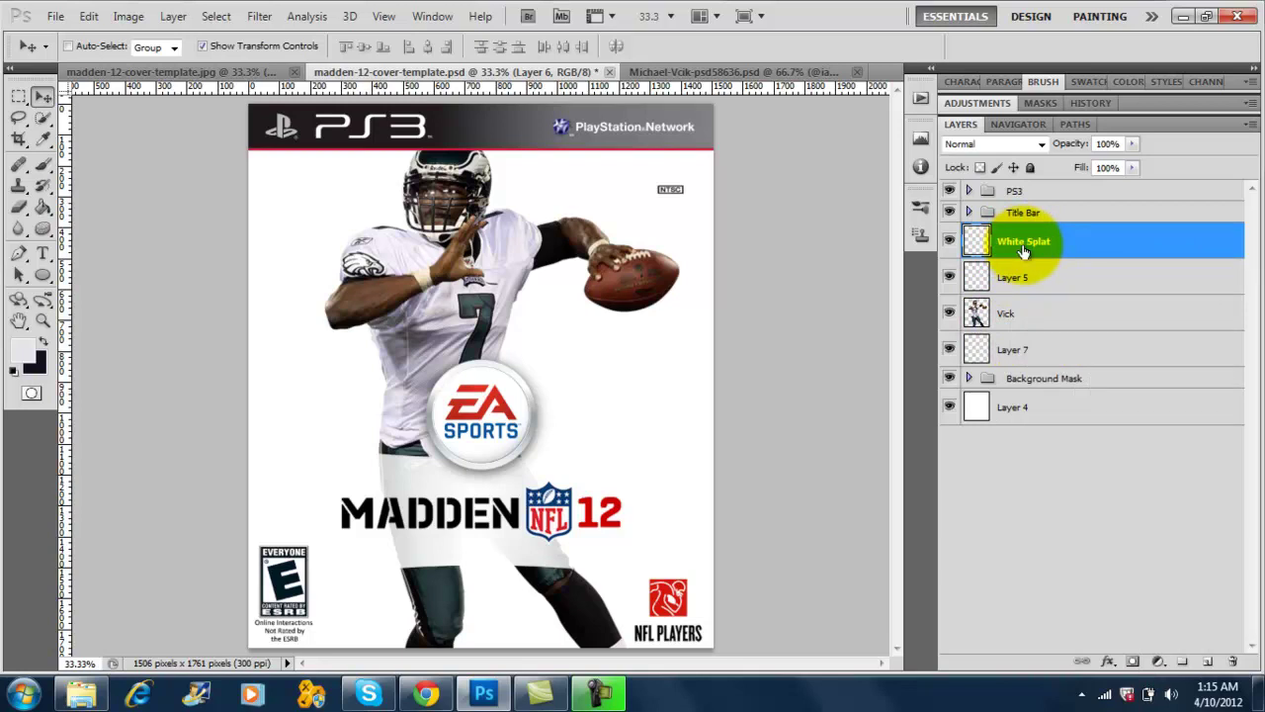
pyautogui.doubleClick(1012, 277)
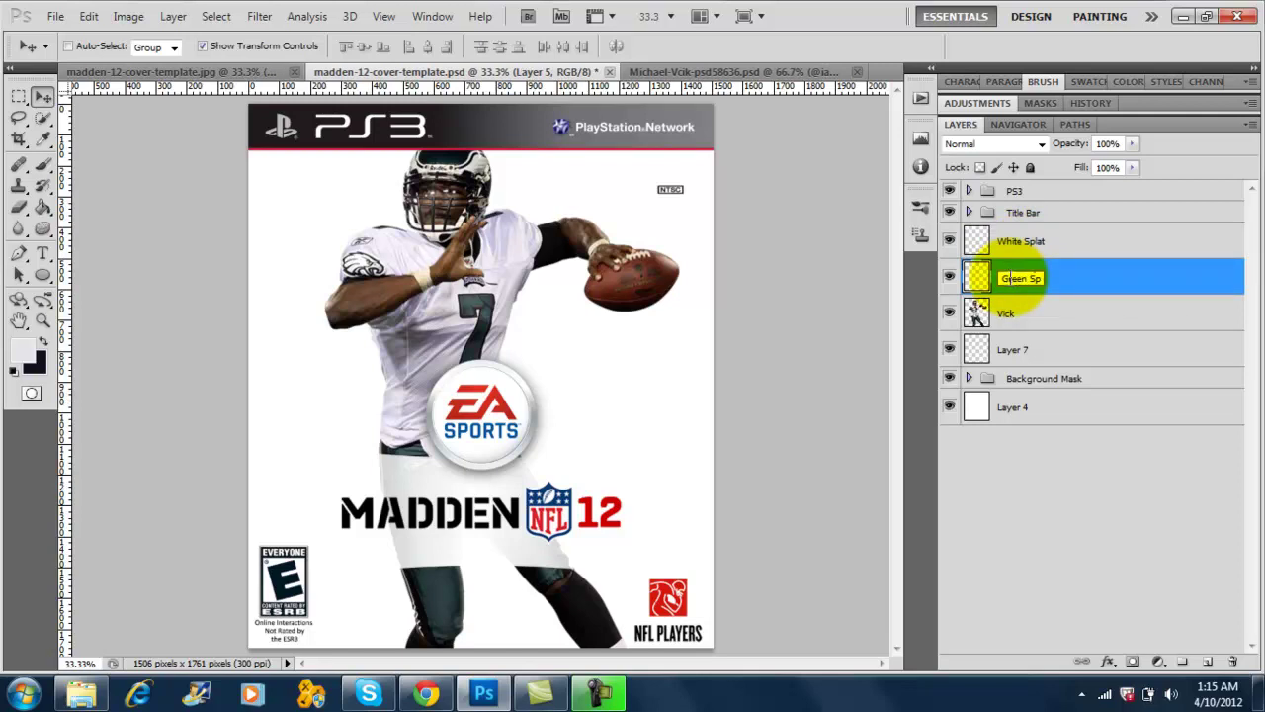
pyautogui.press('Return')
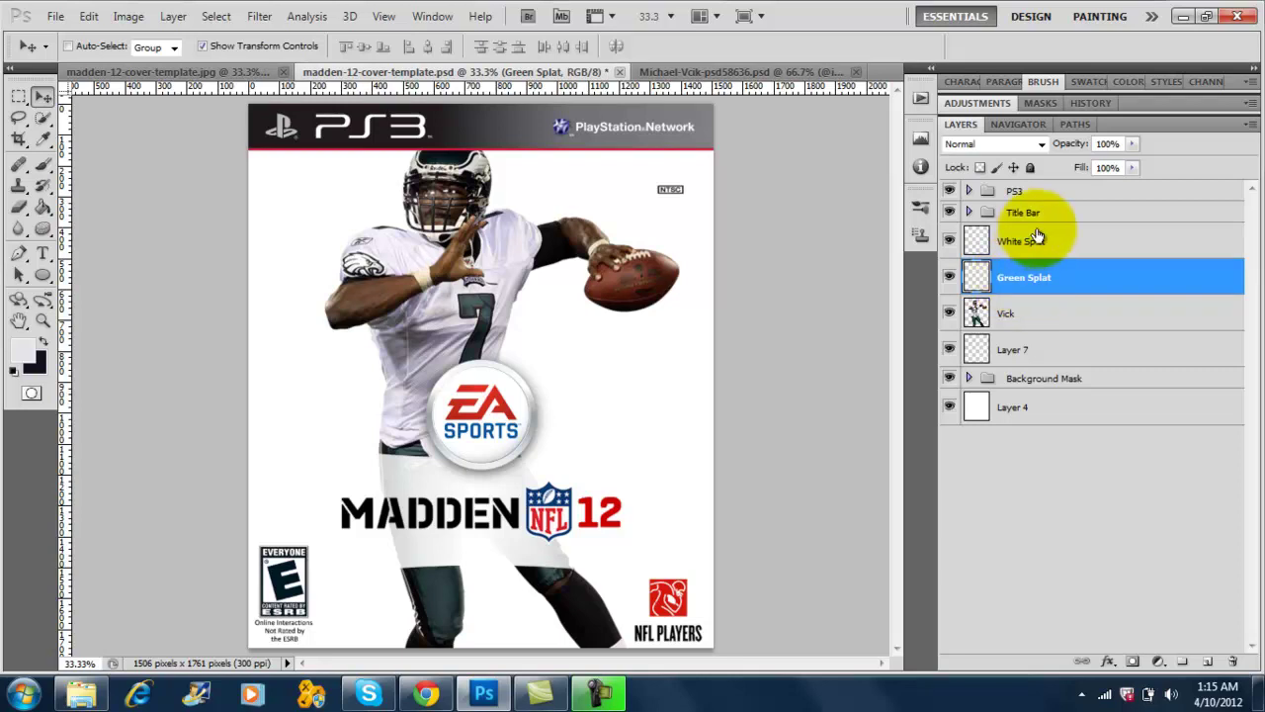
pyautogui.click(1009, 353)
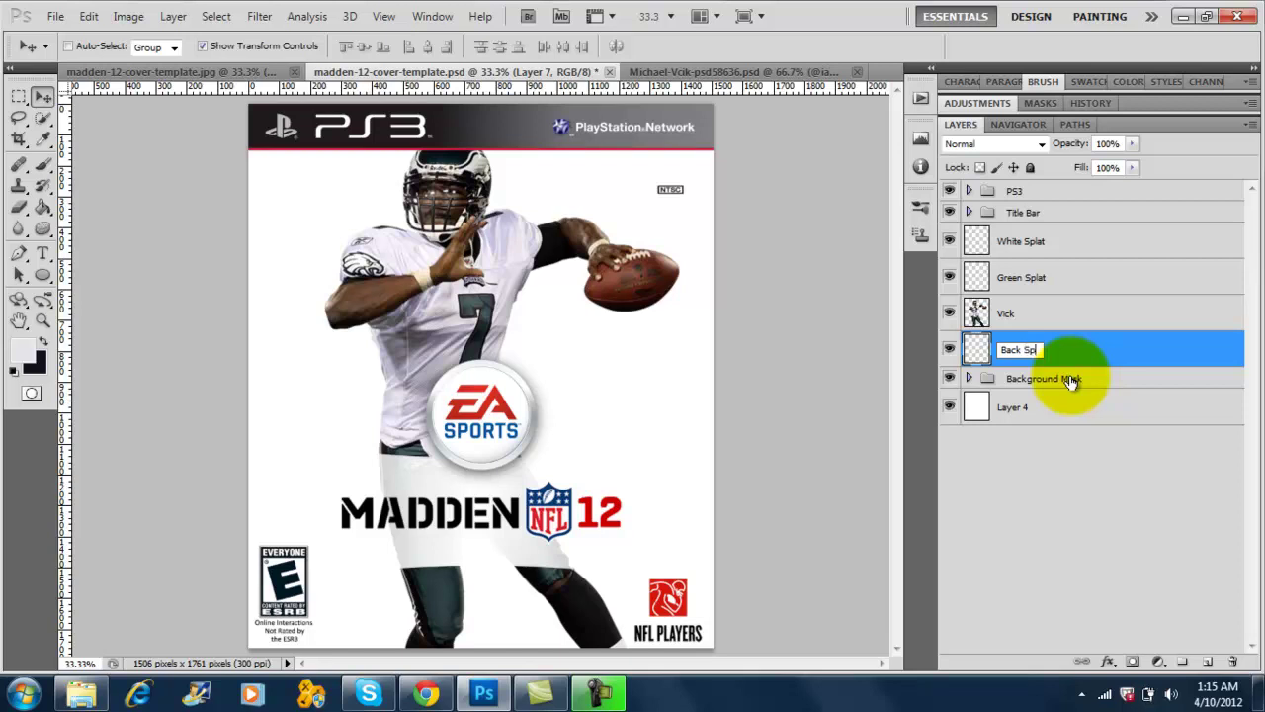
pyautogui.write('Back Splat')
pyautogui.press('Return')
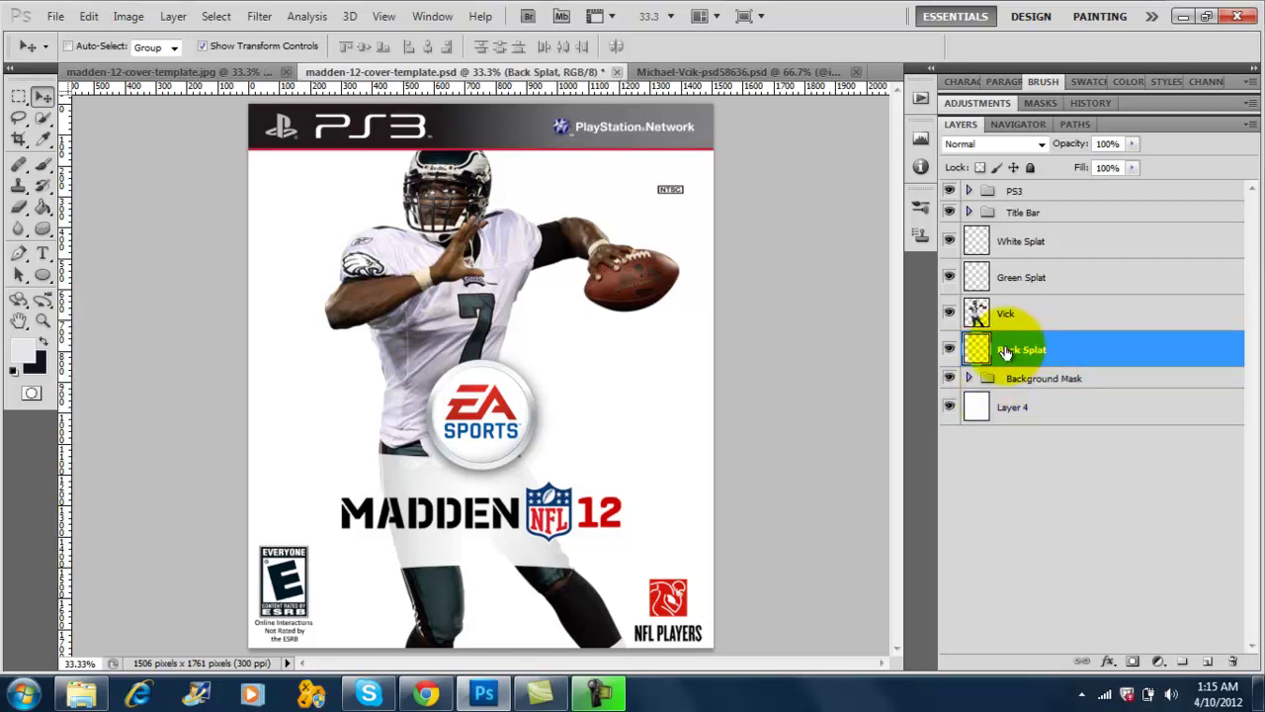
# Sample the uniform's dark green as the foreground colour and set up the 965 splatter brush at 1399 px
pyautogui.click(45, 343)
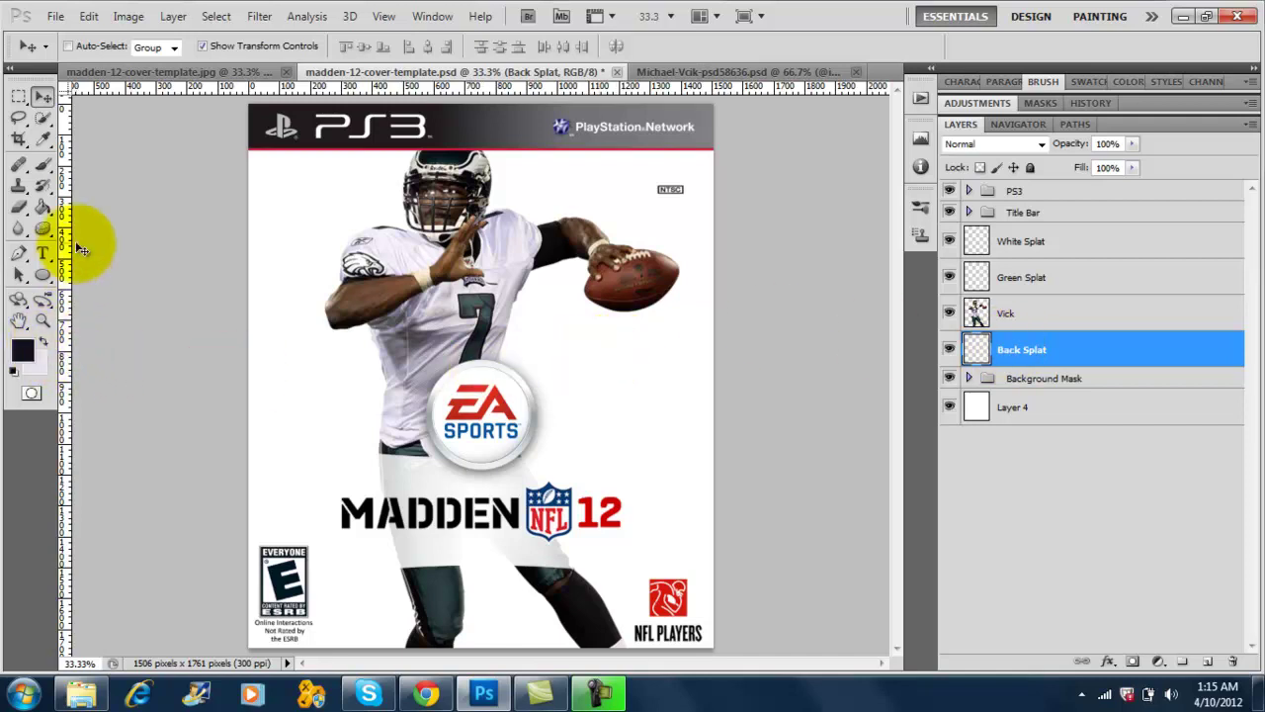
pyautogui.click(41, 140)
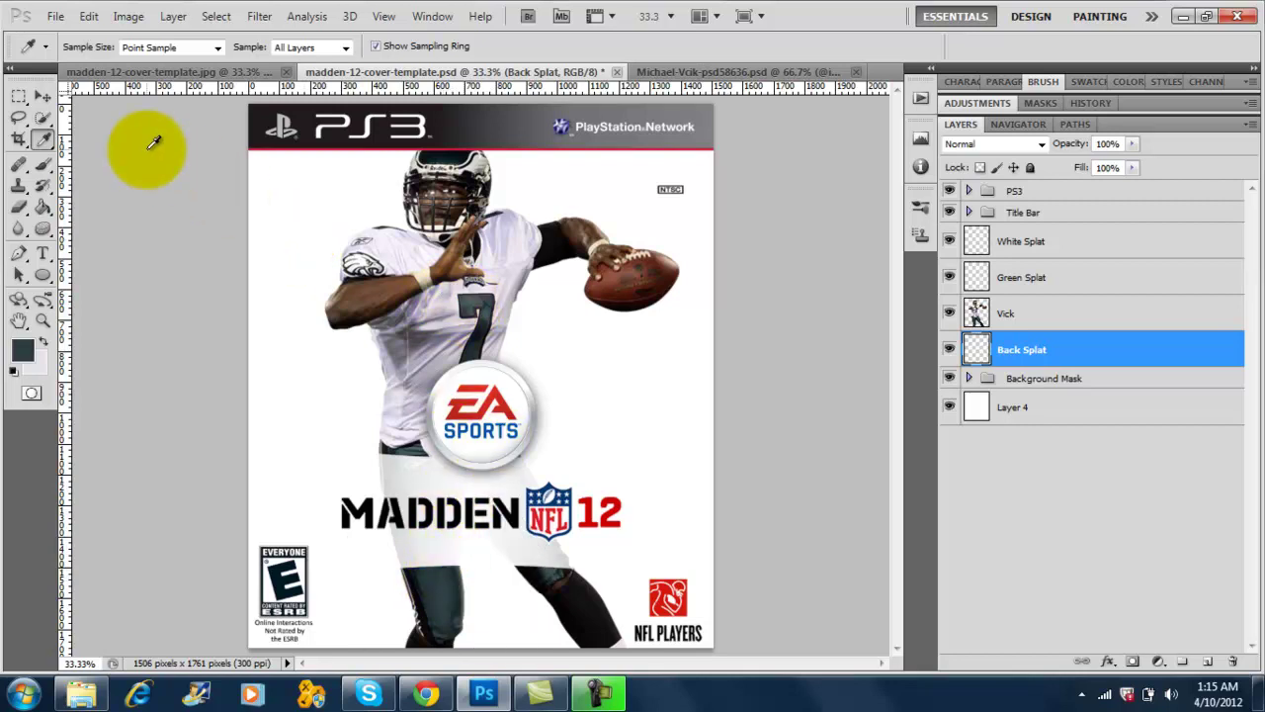
pyautogui.click(44, 163)
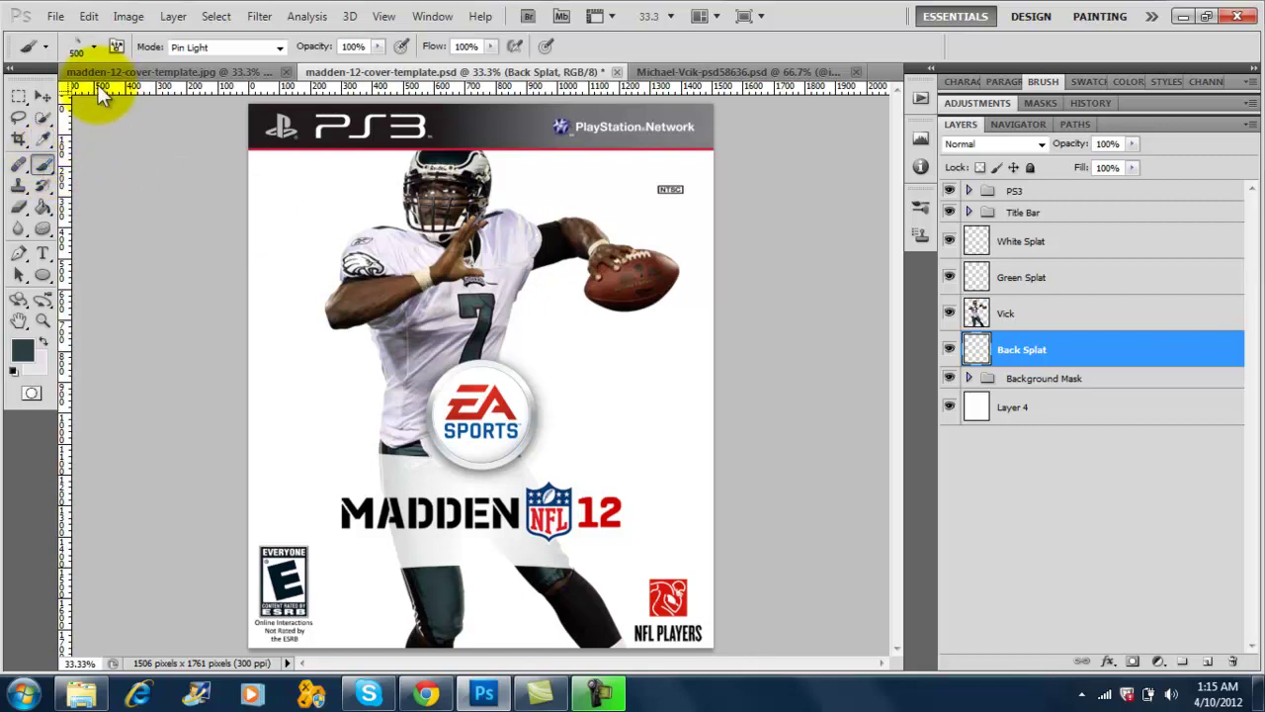
pyautogui.click(93, 48)
pyautogui.click(93, 47)
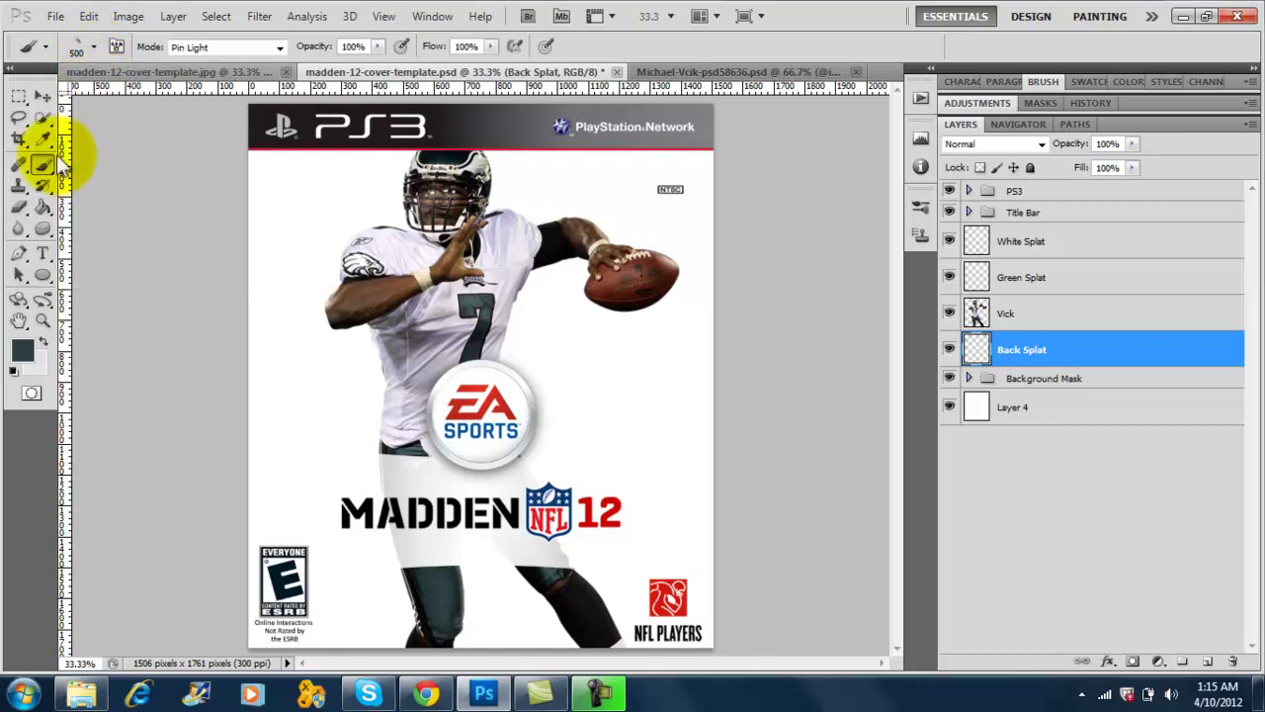
pyautogui.click(93, 47)
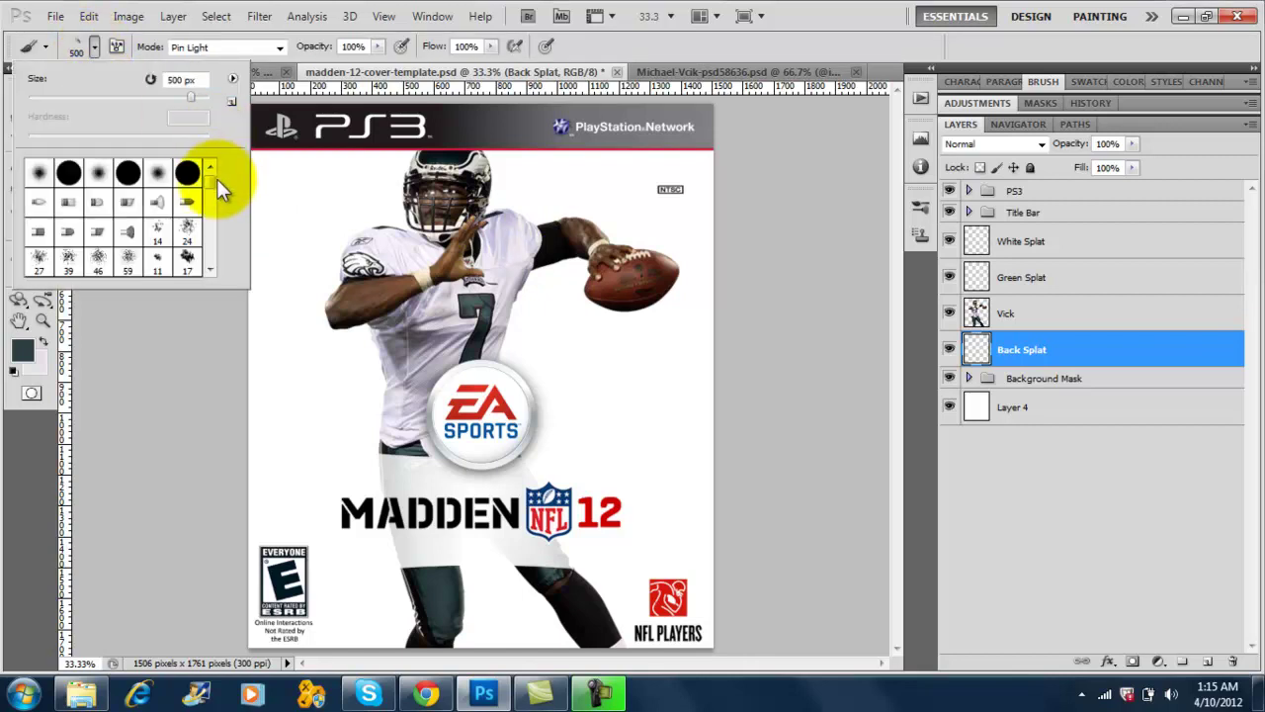
pyautogui.moveTo(210, 182); pyautogui.dragTo(209, 257)
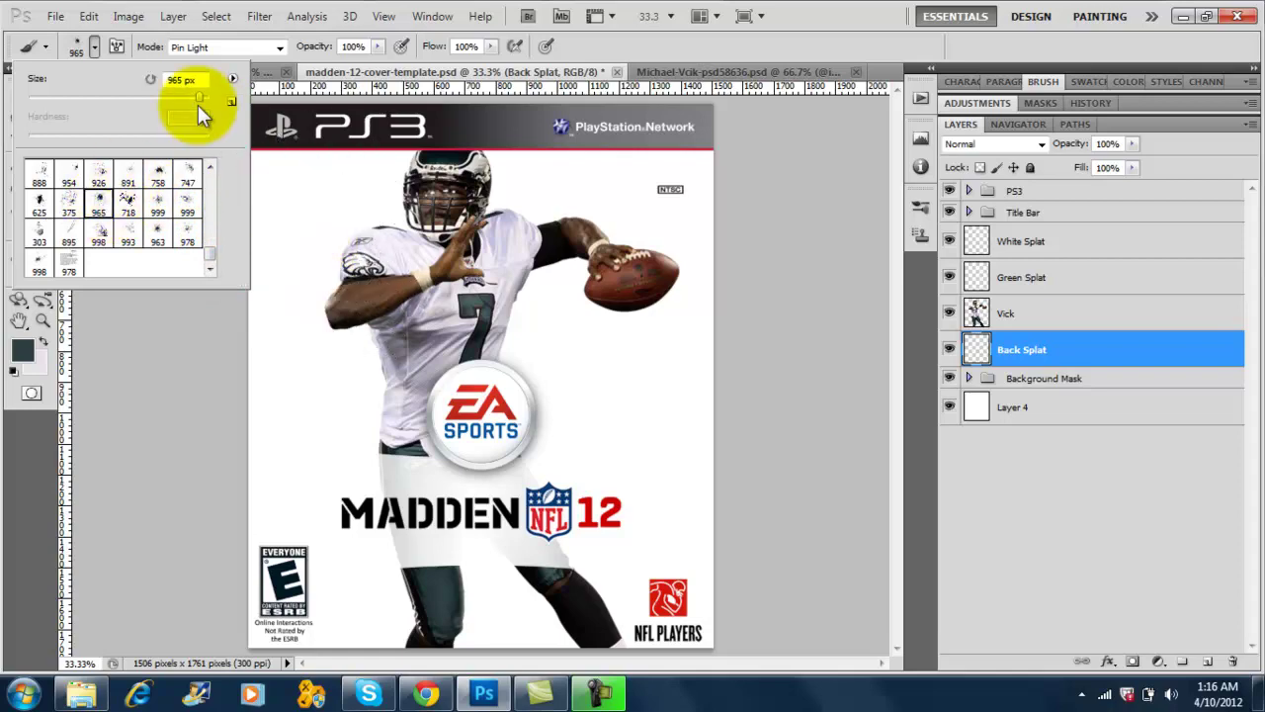
pyautogui.moveTo(200, 97); pyautogui.dragTo(203, 96)
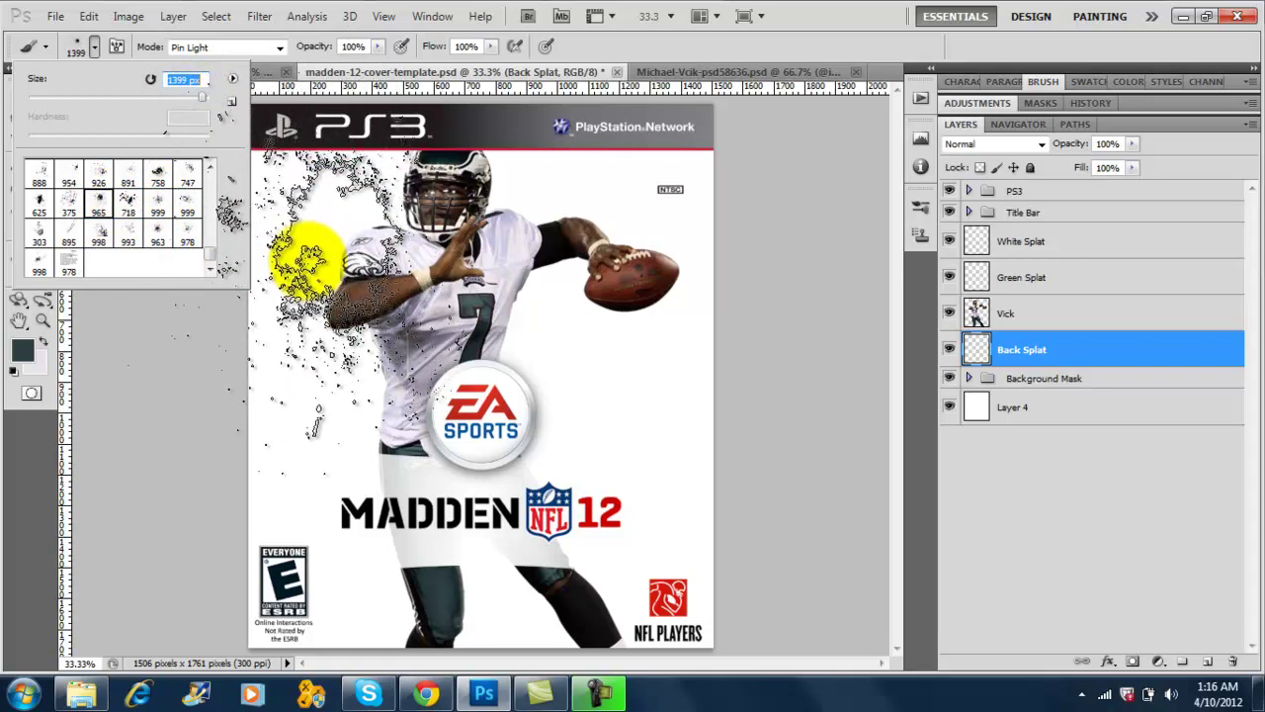
pyautogui.click(96, 49)
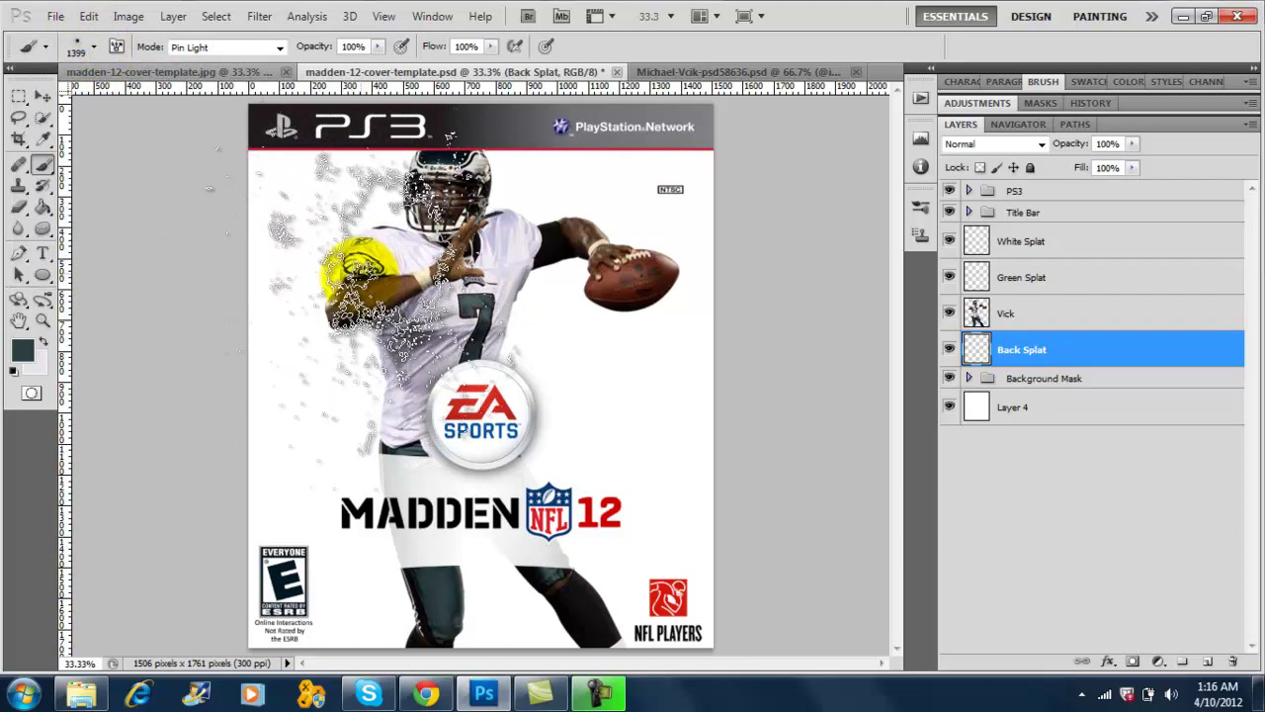
# Paint dark green splatter behind the player on the Back Splat layer, around his shoulders, throwing arm and waist
pyautogui.click(360, 273)
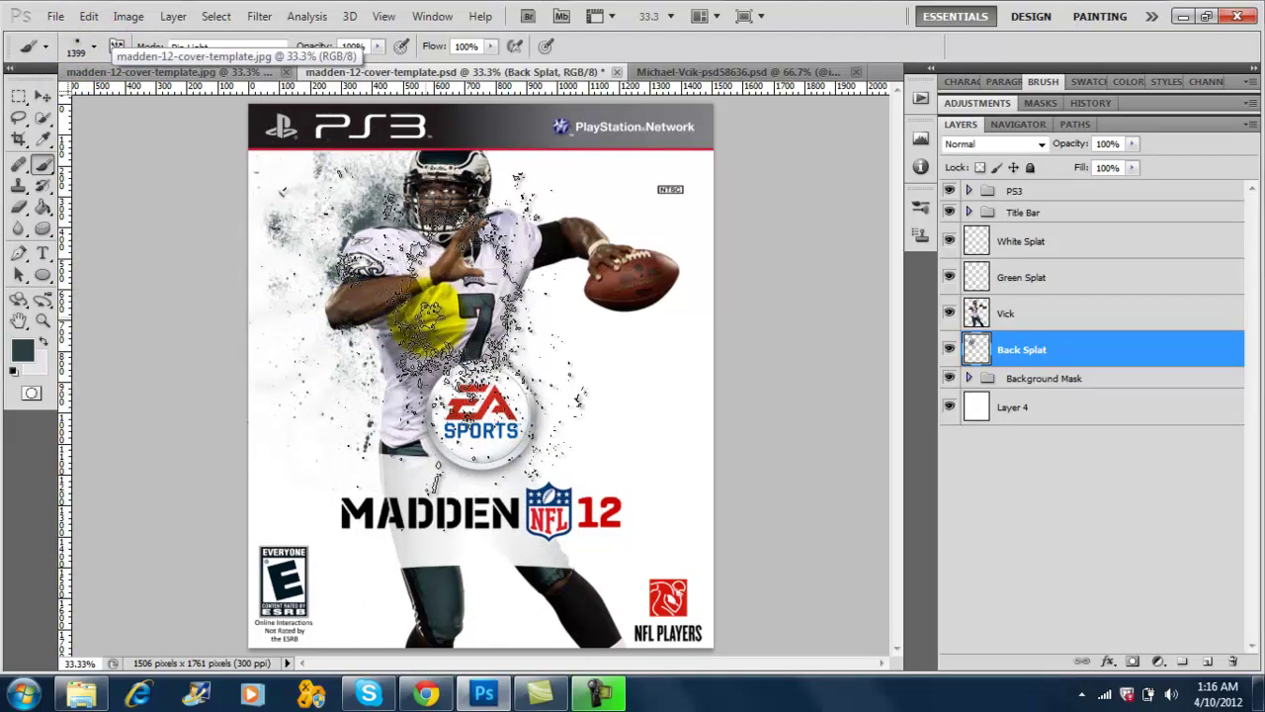
pyautogui.click(491, 312)
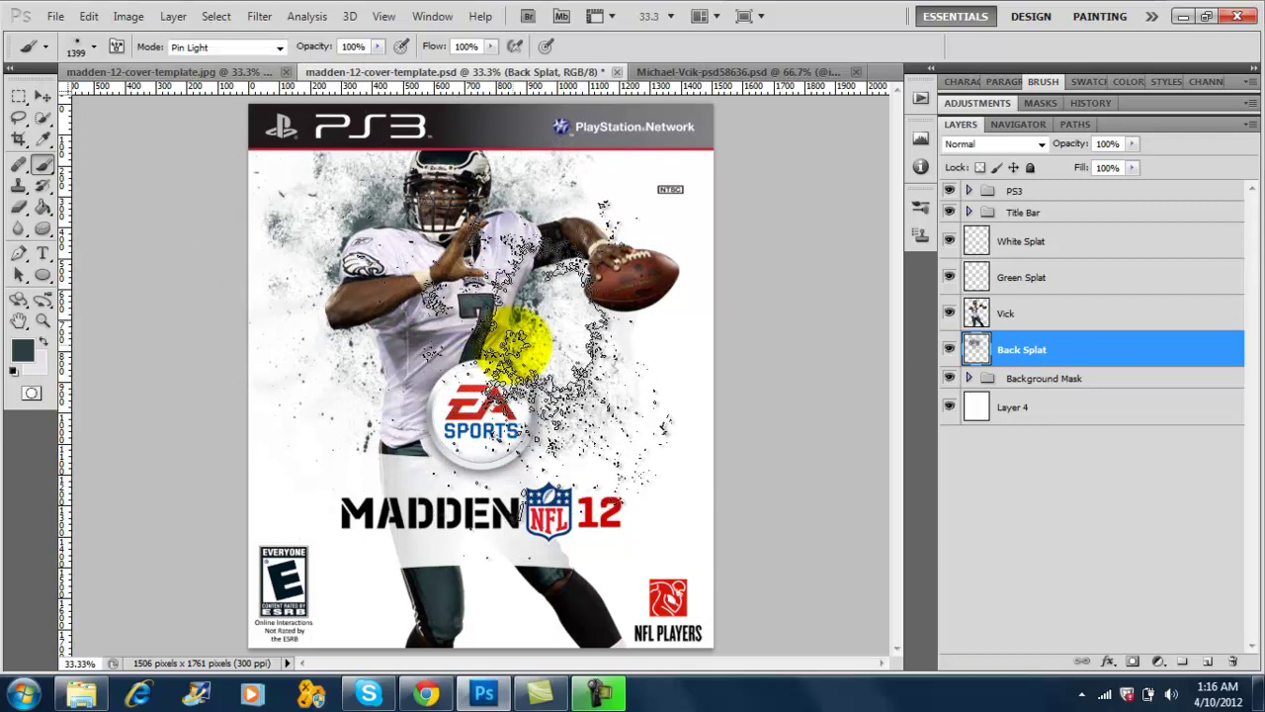
pyautogui.moveTo(556, 358)
pyautogui.mouseDown()
pyautogui.moveTo(593, 353)
pyautogui.moveTo(583, 366)
pyautogui.moveTo(653, 407)
pyautogui.moveTo(627, 443)
pyautogui.moveTo(571, 454)
pyautogui.moveTo(584, 476)
pyautogui.moveTo(627, 478)
pyautogui.moveTo(451, 451)
pyautogui.moveTo(425, 390)
pyautogui.moveTo(325, 306)
pyautogui.moveTo(345, 310)
pyautogui.moveTo(447, 444)
pyautogui.moveTo(579, 424)
pyautogui.moveTo(466, 353)
pyautogui.moveTo(367, 451)
pyautogui.moveTo(375, 361)
pyautogui.moveTo(409, 452)
pyautogui.moveTo(513, 537)
pyautogui.moveTo(599, 485)
pyautogui.moveTo(452, 401)
pyautogui.moveTo(409, 430)
pyautogui.mouseUp()
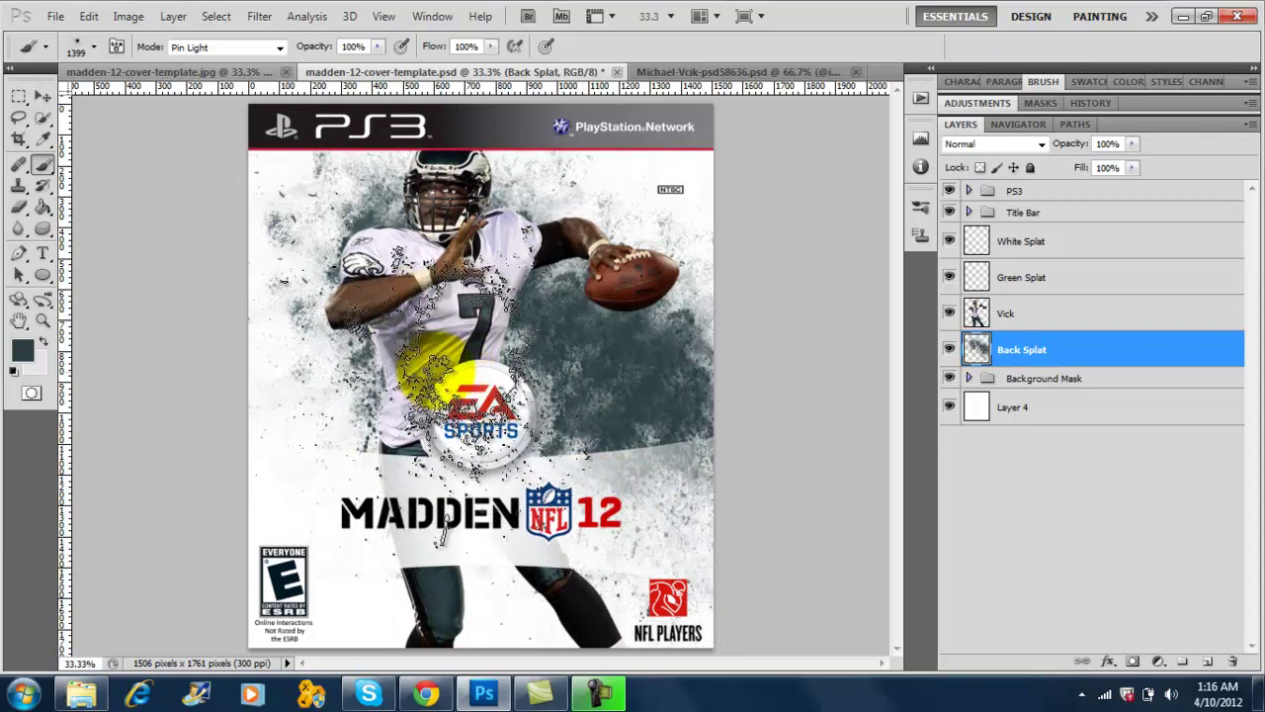
# Rotate the splatter brush tip to -74° at 1411 px and paint more dark green splatter behind the player
pyautogui.click(1047, 83)
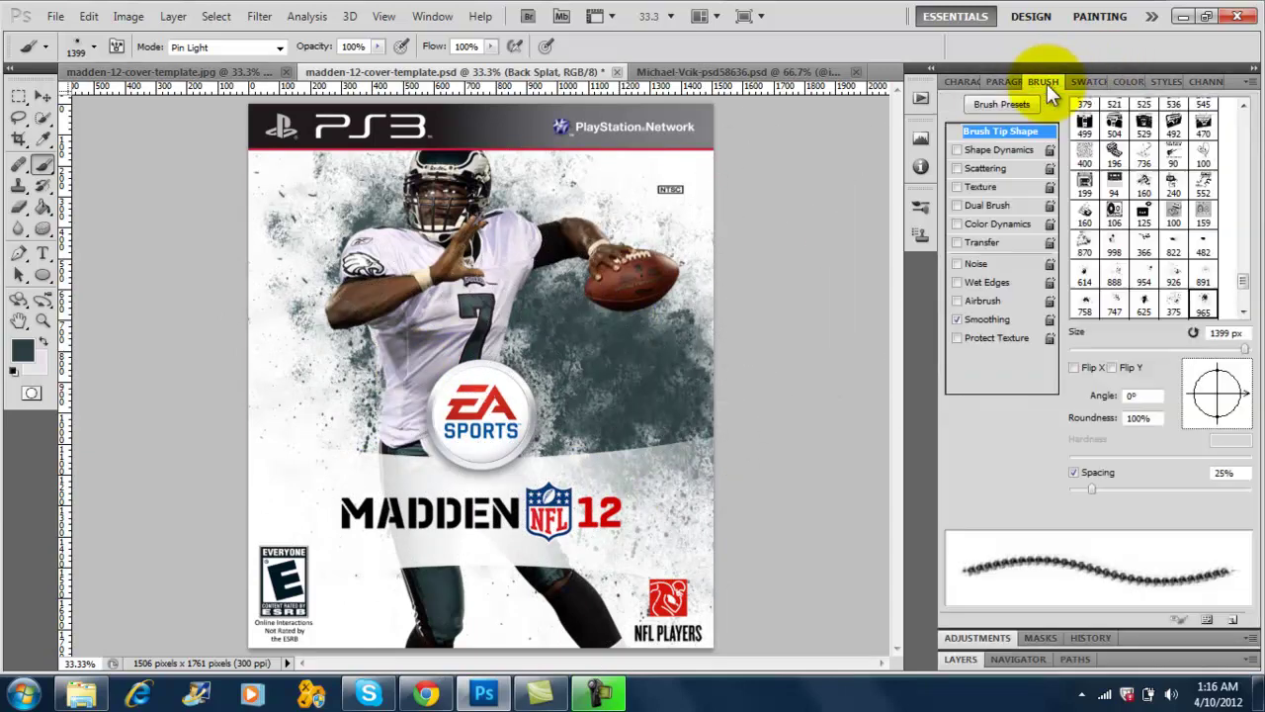
pyautogui.moveTo(1197, 376)
pyautogui.mouseDown()
pyautogui.moveTo(1247, 420)
pyautogui.moveTo(1233, 425)
pyautogui.mouseUp()
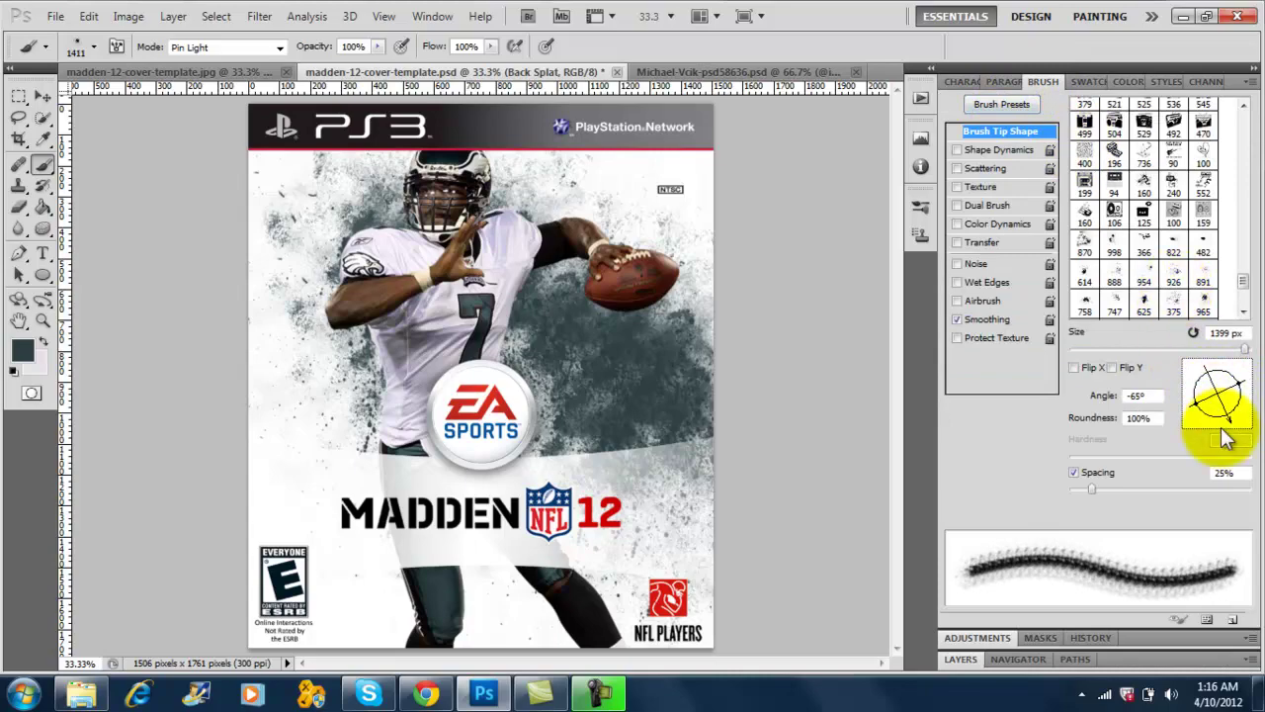
pyautogui.moveTo(1233, 430); pyautogui.dragTo(1219, 418)
pyautogui.moveTo(652, 415)
pyautogui.mouseDown()
pyautogui.moveTo(579, 451)
pyautogui.moveTo(423, 423)
pyautogui.moveTo(405, 331)
pyautogui.mouseUp()
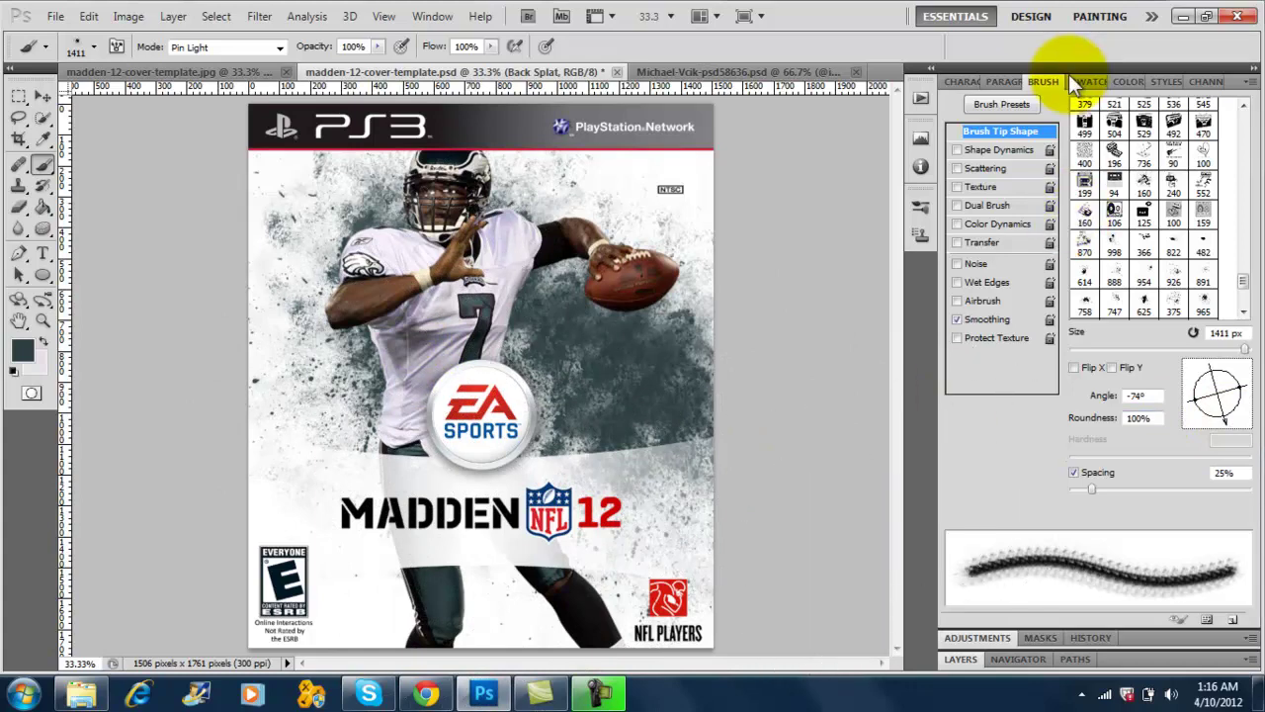
# Undo the light splatter made at 85% opacity and paint it over the green areas of Back Splat at 46% instead
pyautogui.click(960, 659)
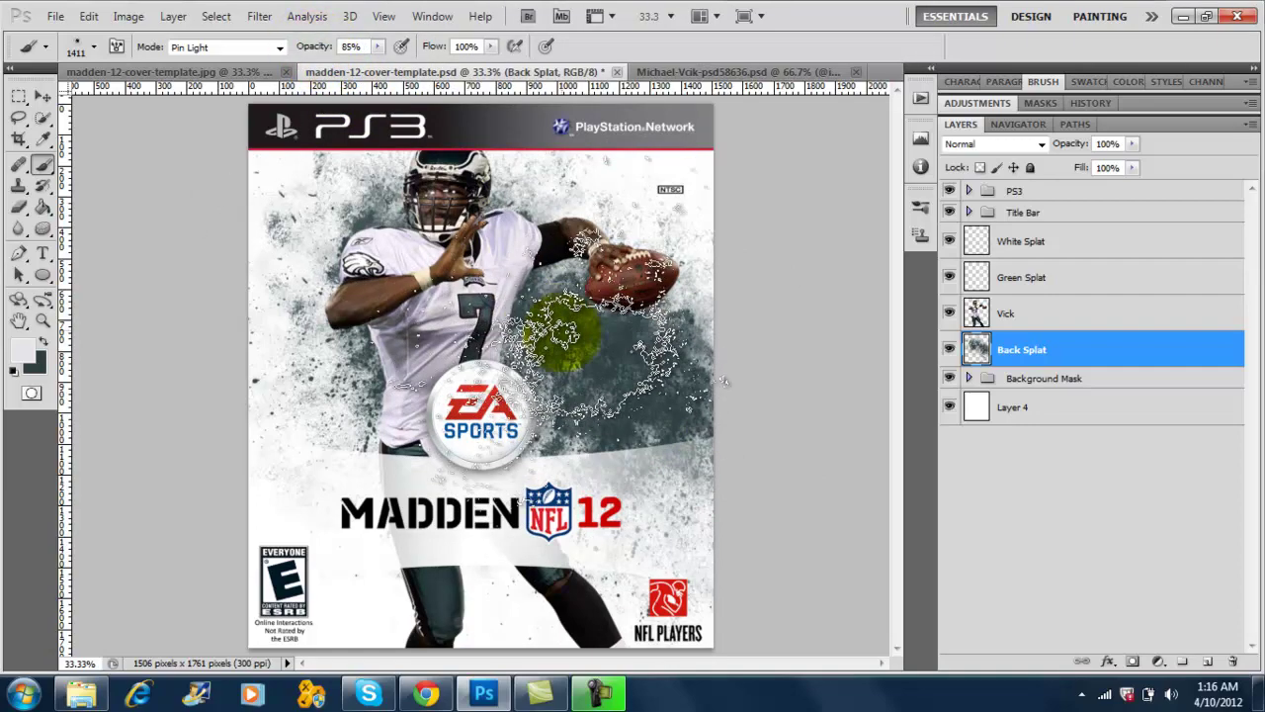
pyautogui.click(487, 330)
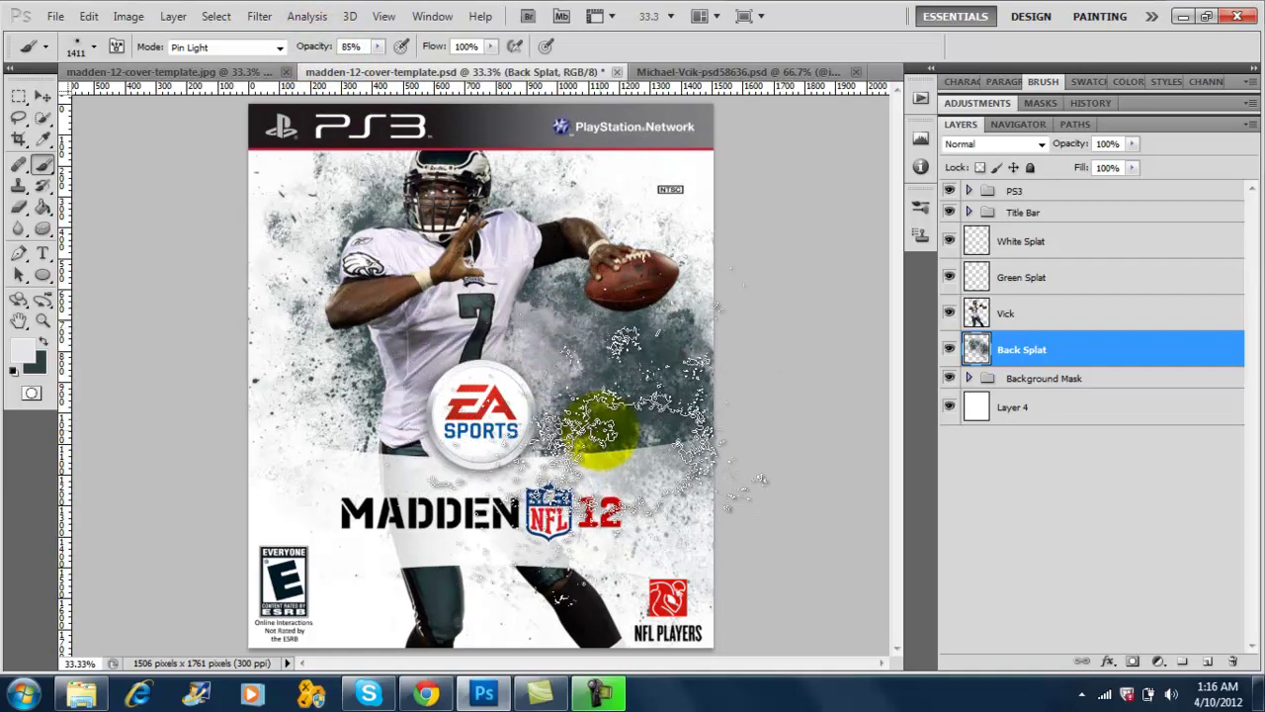
pyautogui.hotkey('ctrl', 'z')
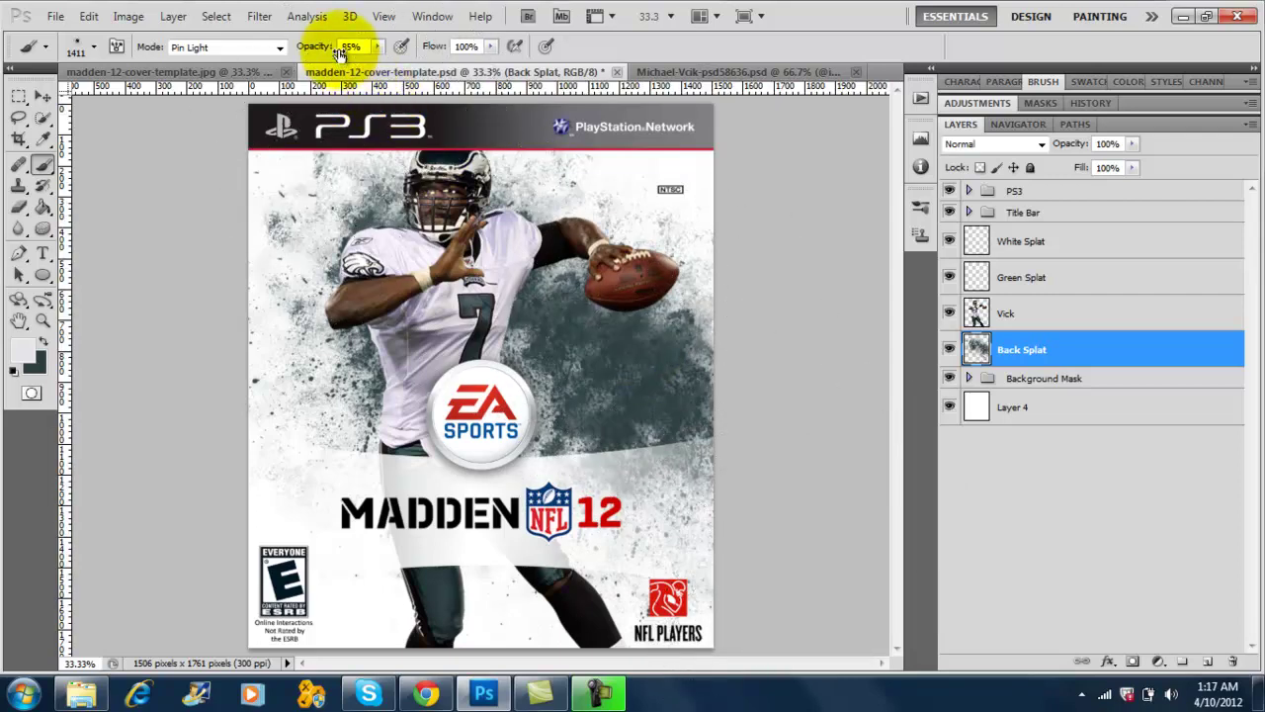
pyautogui.moveTo(336, 45); pyautogui.dragTo(297, 47)
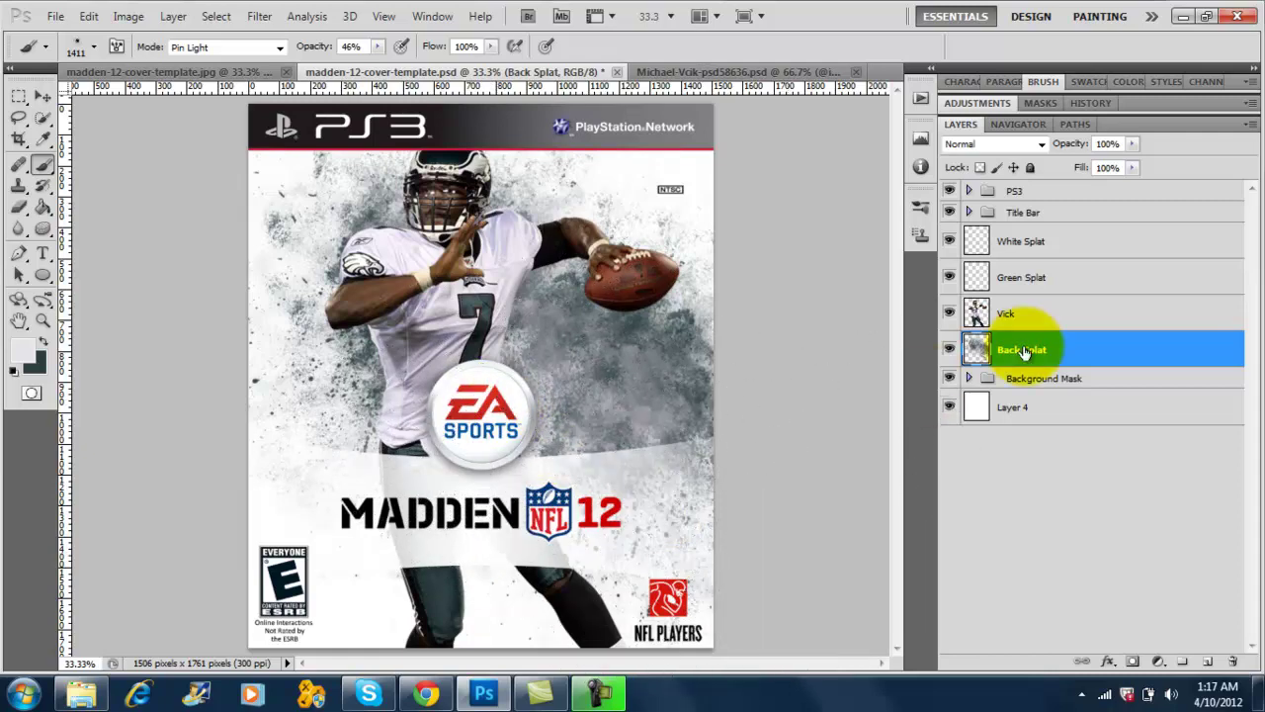
# On the White Splat layer, choose the 747 splatter brush and reduce its size to 250 px
pyautogui.click(1018, 241)
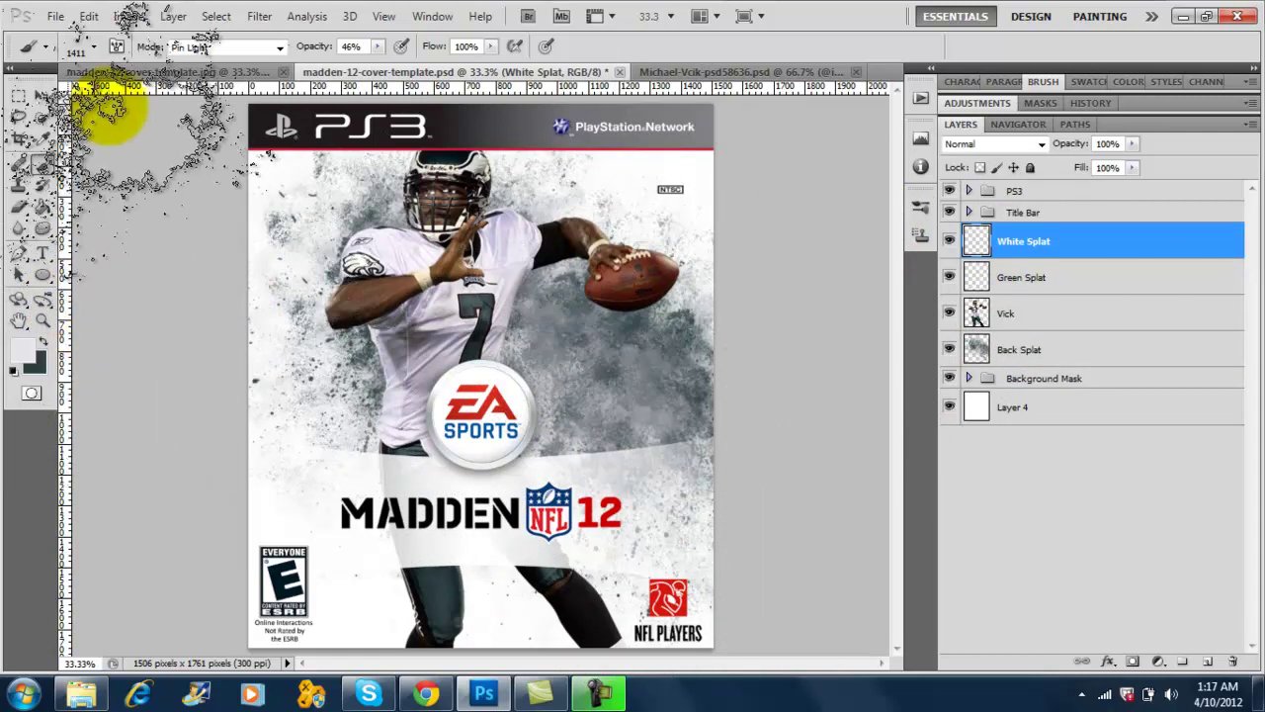
pyautogui.click(94, 46)
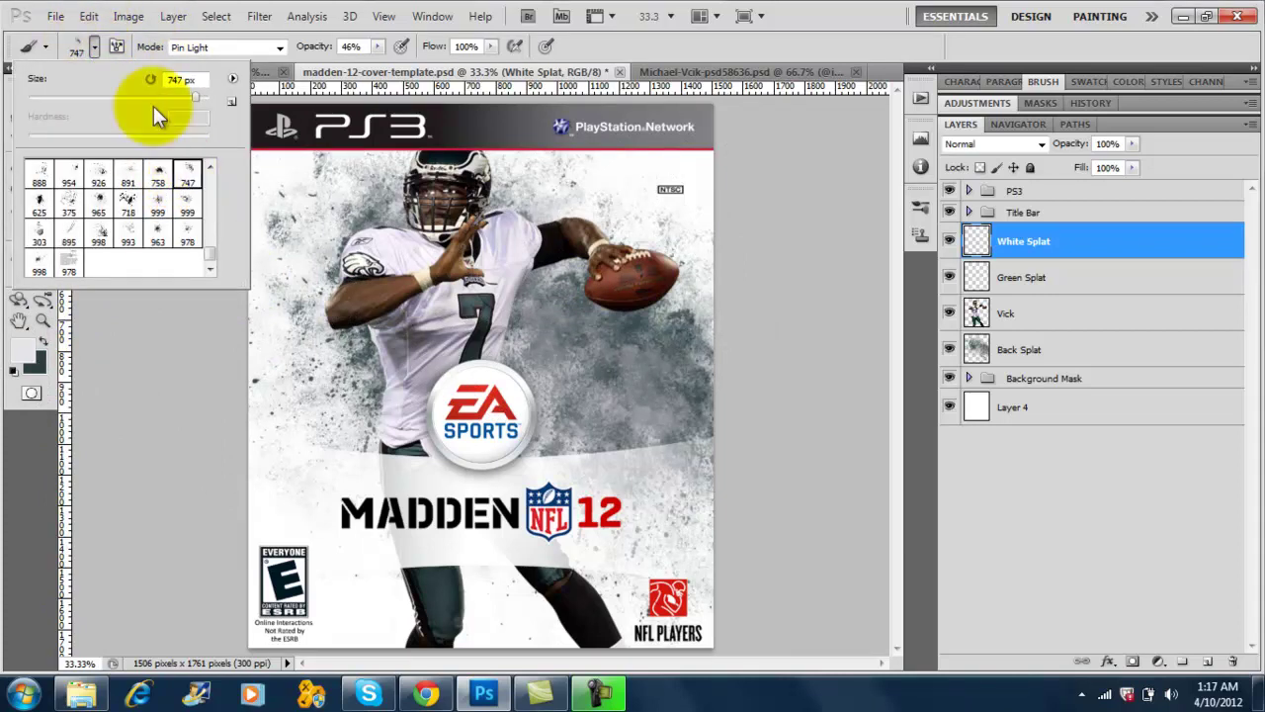
pyautogui.click(96, 49)
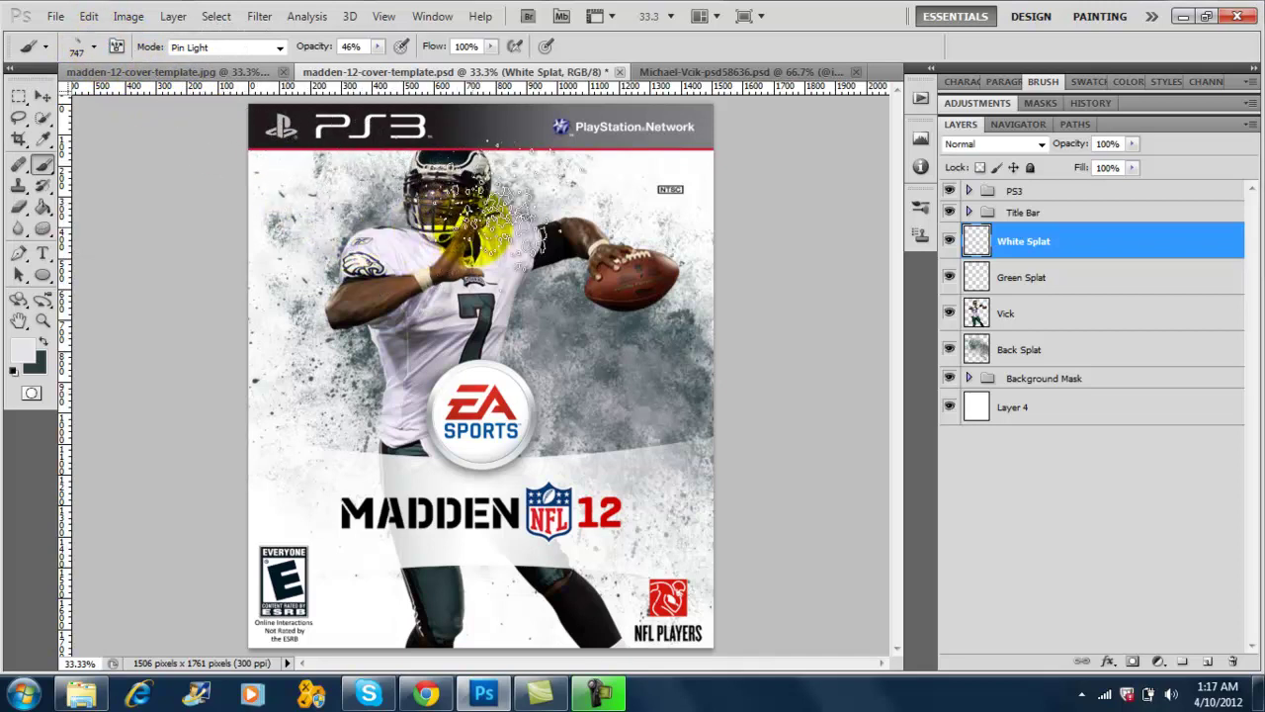
pyautogui.press('[')
pyautogui.press('[')
pyautogui.press('[')
pyautogui.press('[')
pyautogui.press('[')
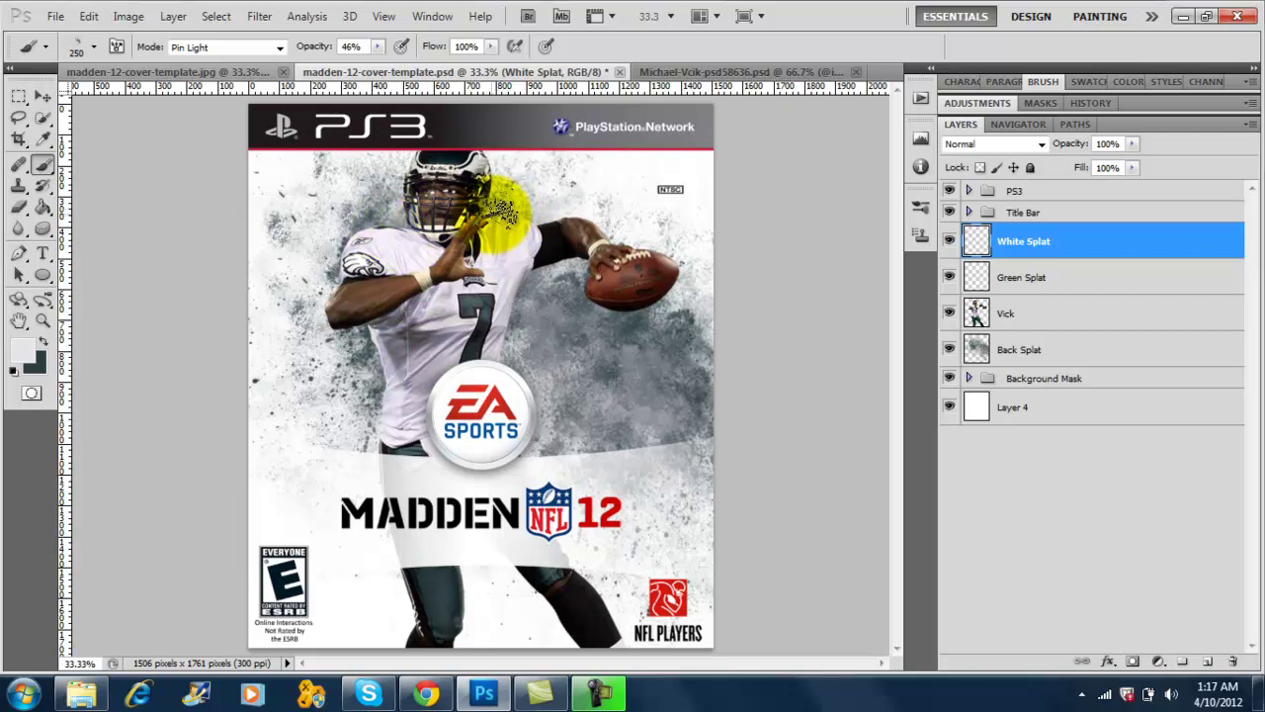
# Dab light splatter over the tops of the player's shoulders on both sides of the helmet
pyautogui.click(501, 210)
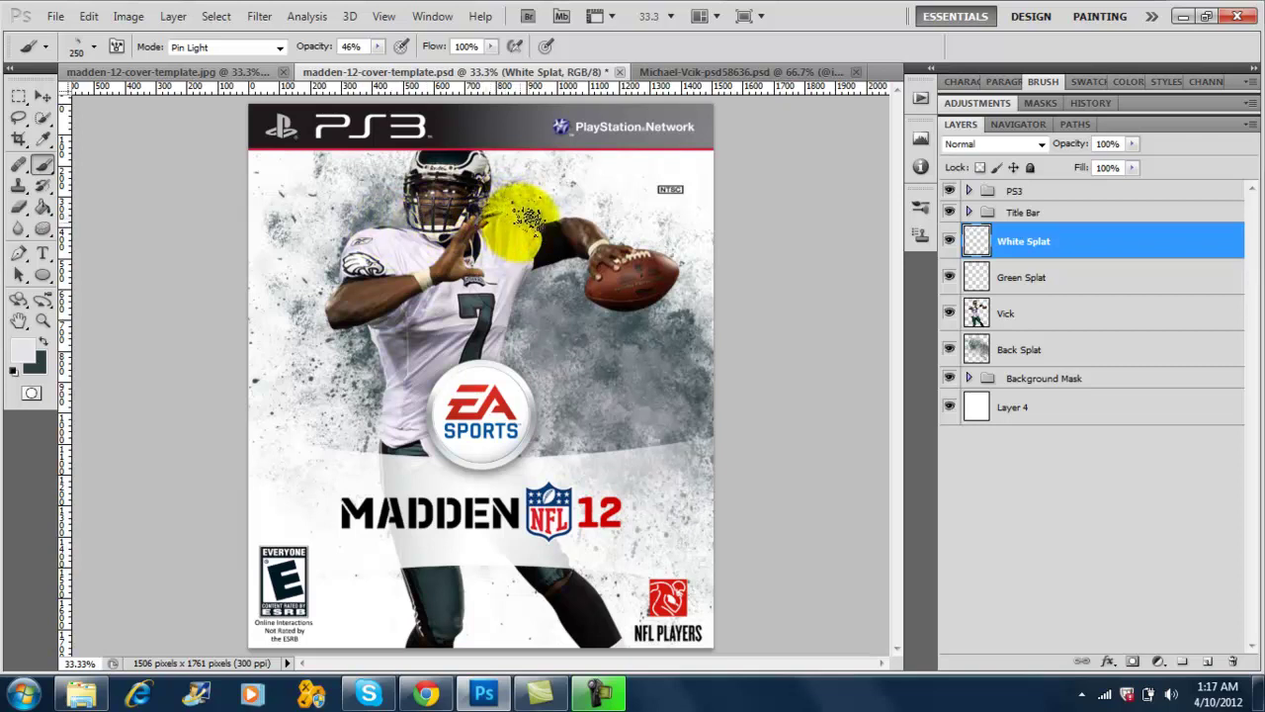
pyautogui.click(499, 207)
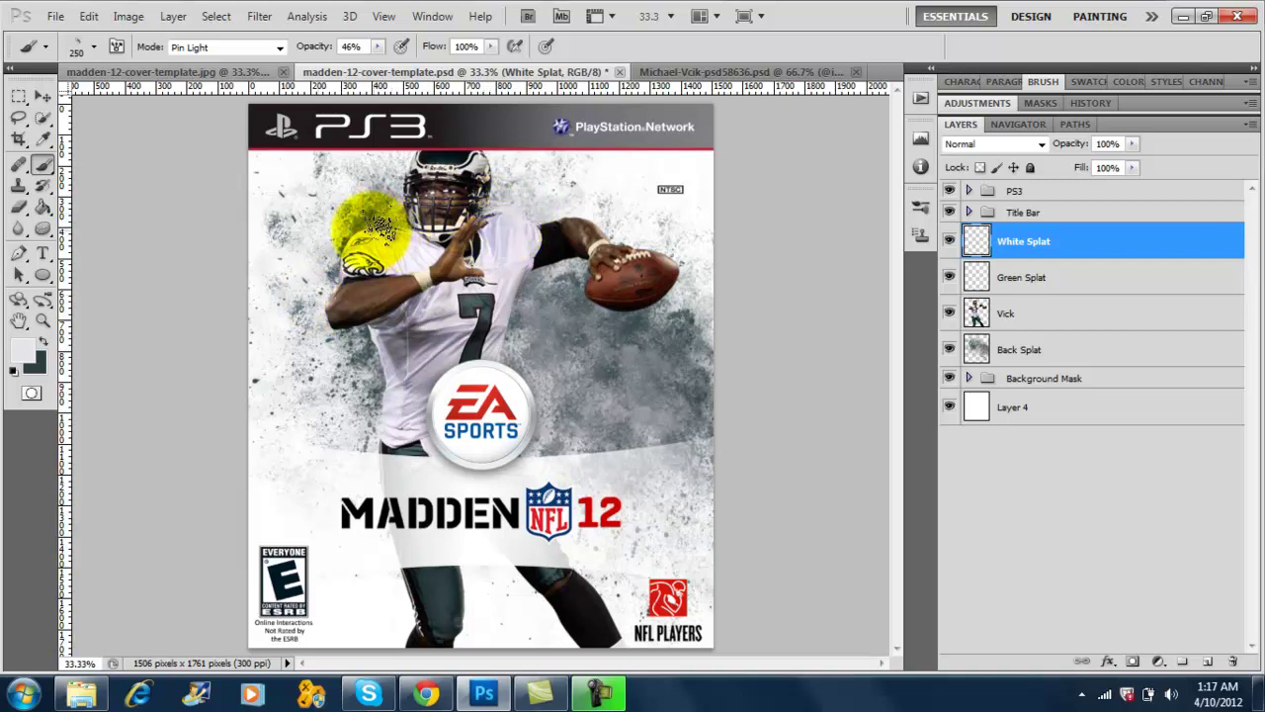
pyautogui.click(394, 220)
pyautogui.click(380, 226)
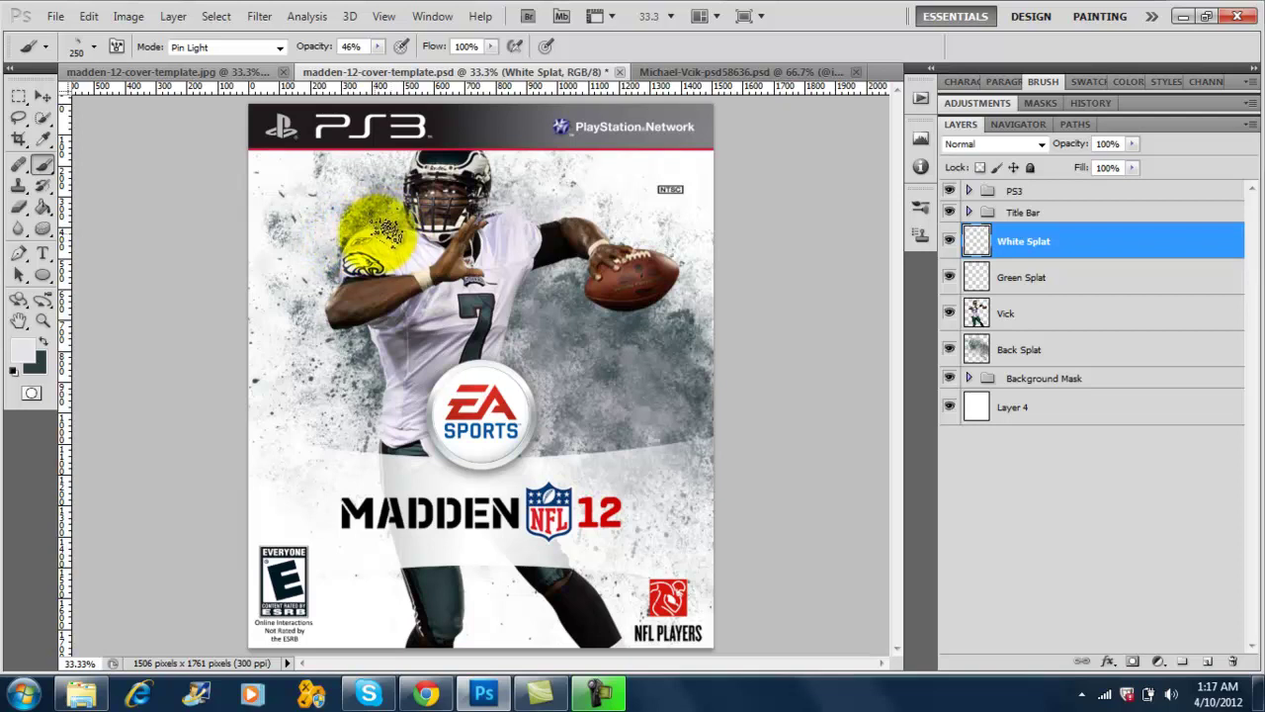
# Dab more light splatter along the outer edge of the shoulder with the Eagles logo on the White Splat layer
pyautogui.click(352, 236)
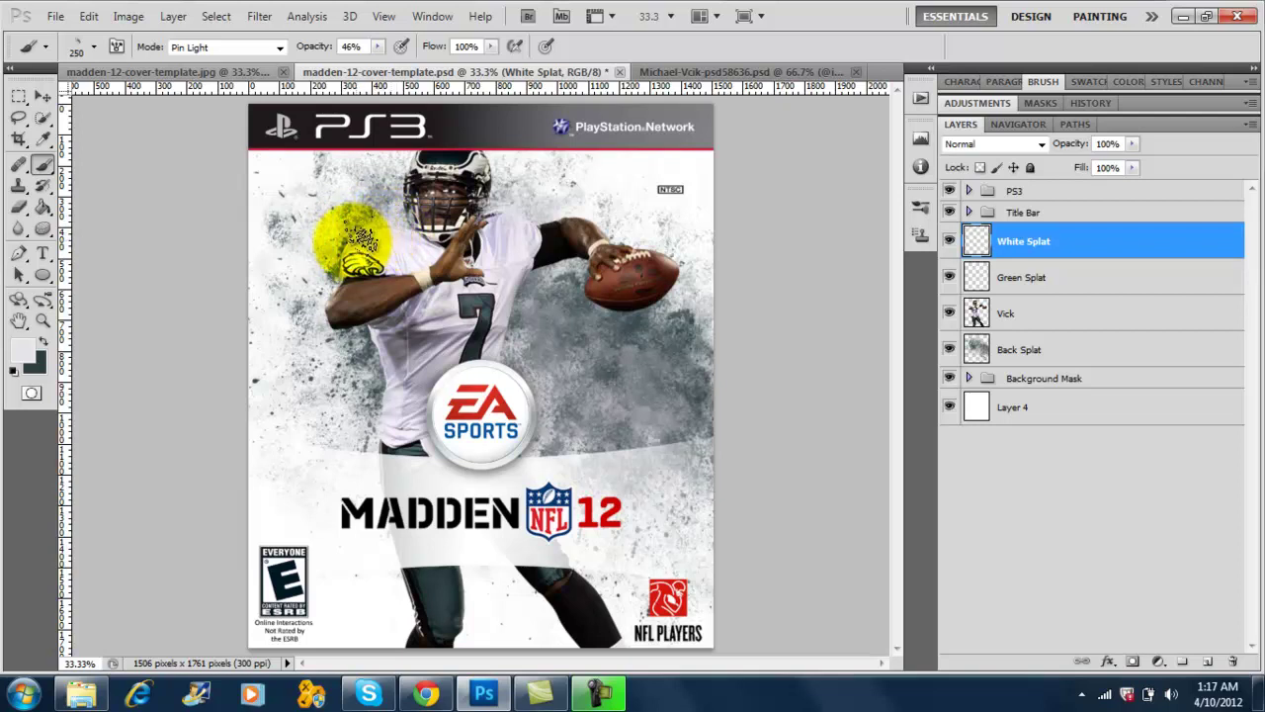
pyautogui.click(341, 231)
pyautogui.click(328, 255)
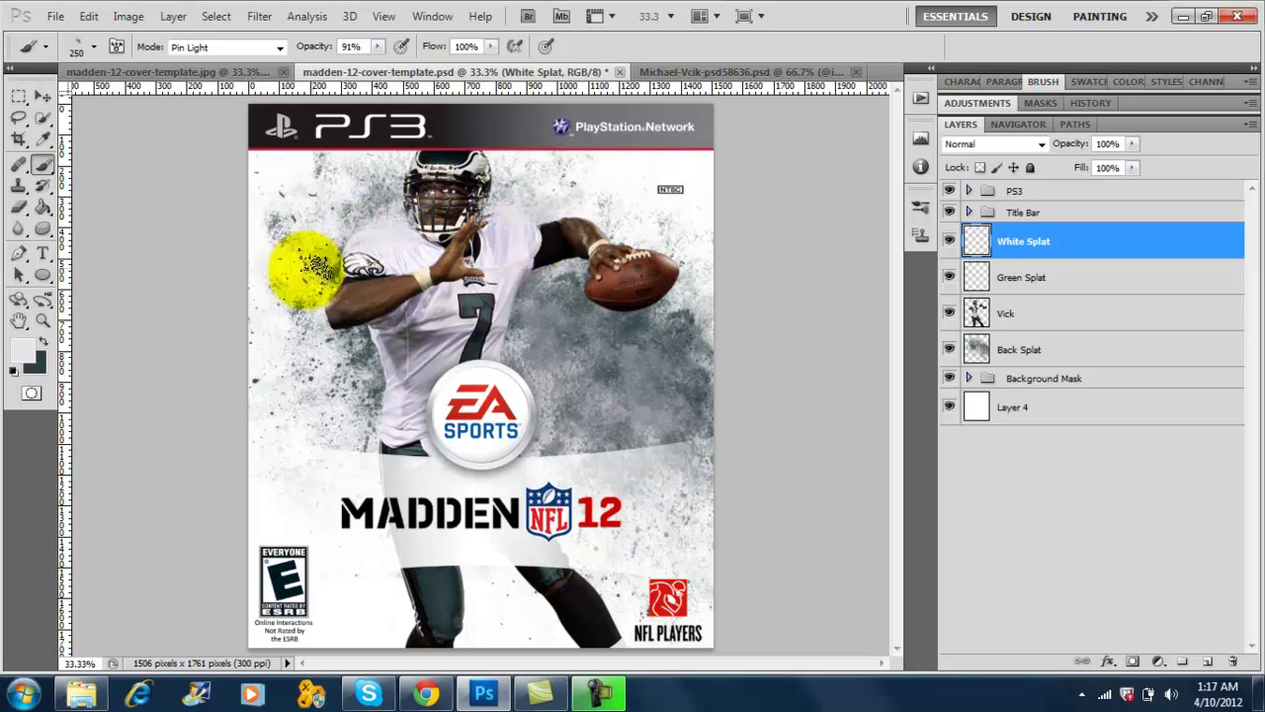
# Try dark green splatter at 91% opacity on the Green Splat layer, between the helmet and the throwing shoulder
pyautogui.click(41, 342)
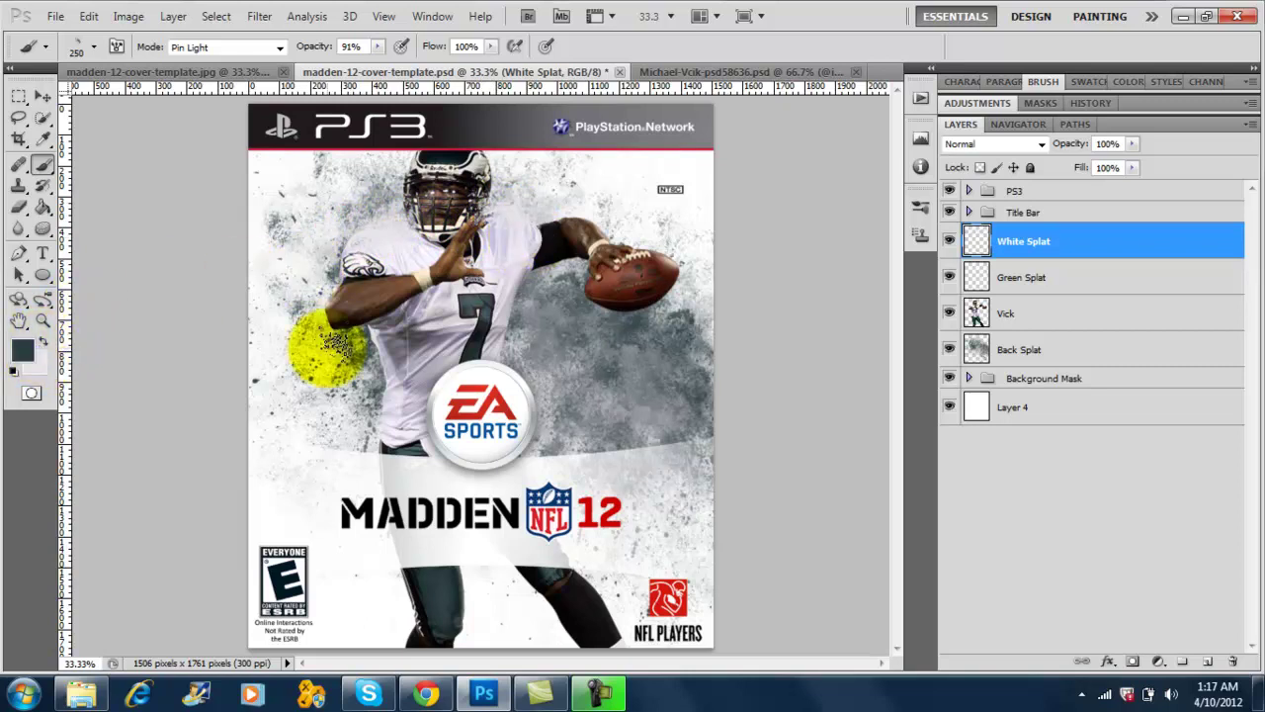
pyautogui.click(1023, 270)
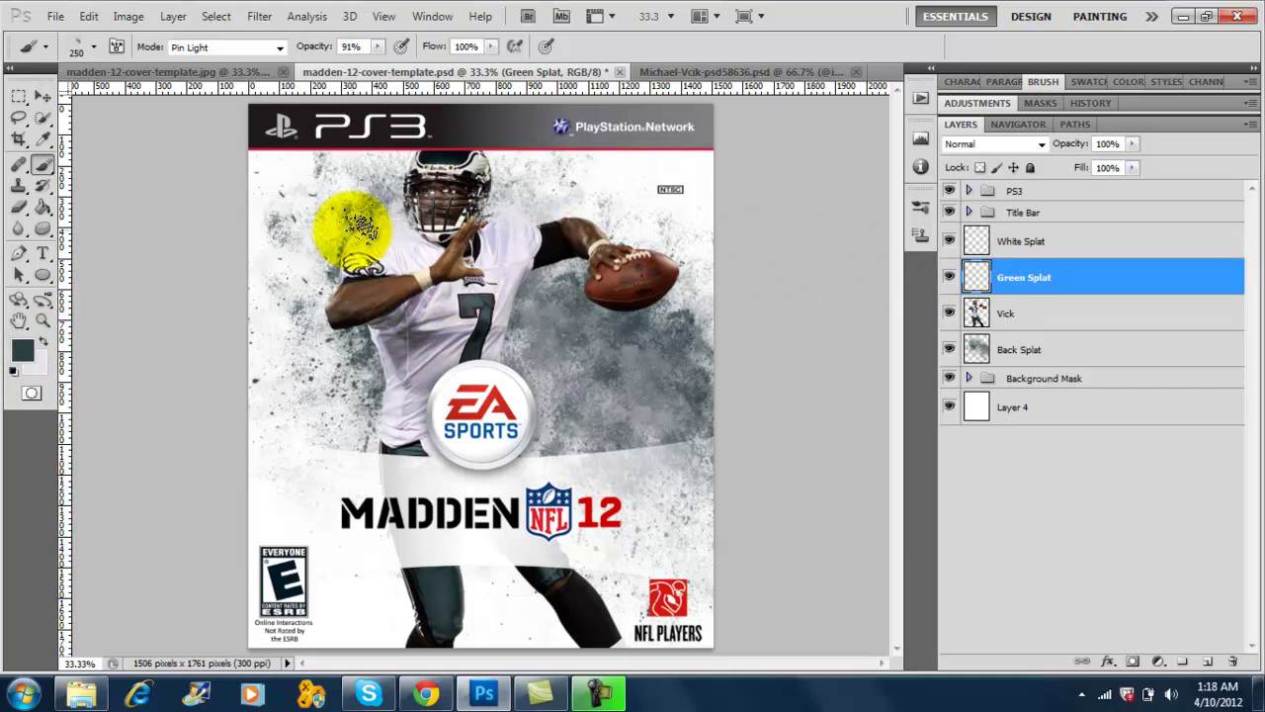
pyautogui.click(506, 237)
pyautogui.click(499, 217)
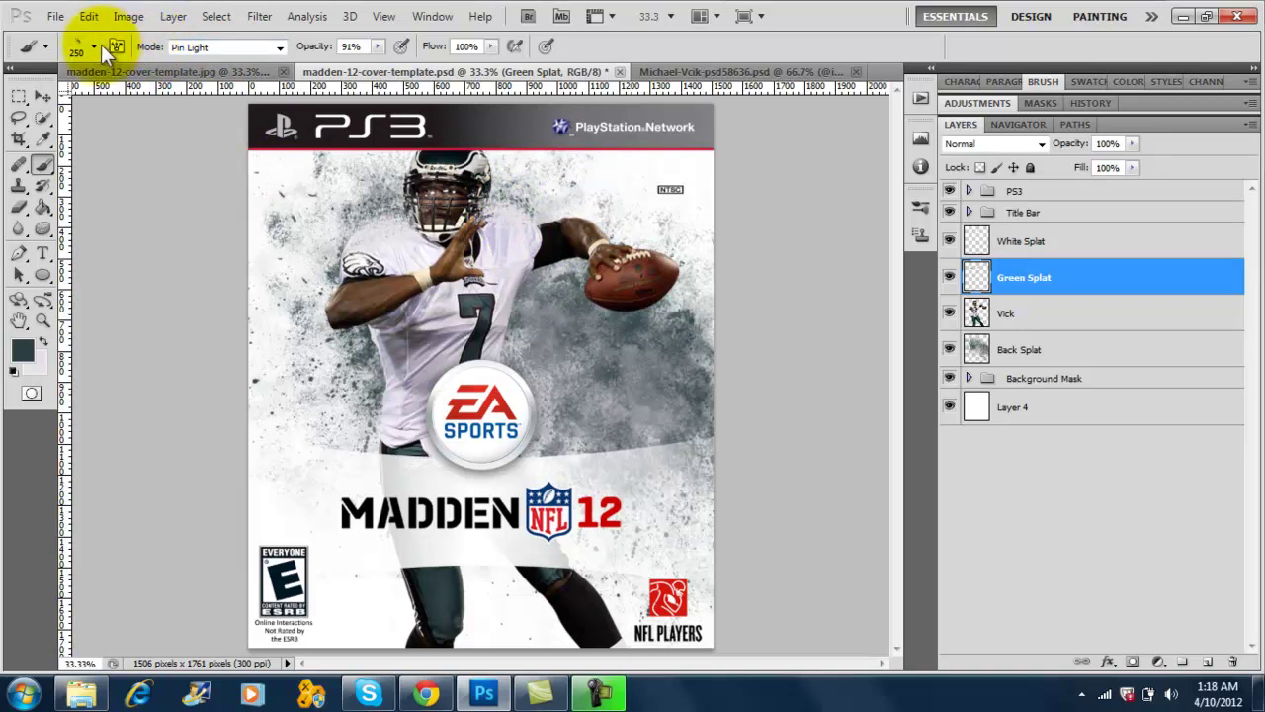
# Choose the 999 splatter brush, reduce it to 500 px and try dark green splatter over the player's shoulders and arm
pyautogui.click(95, 45)
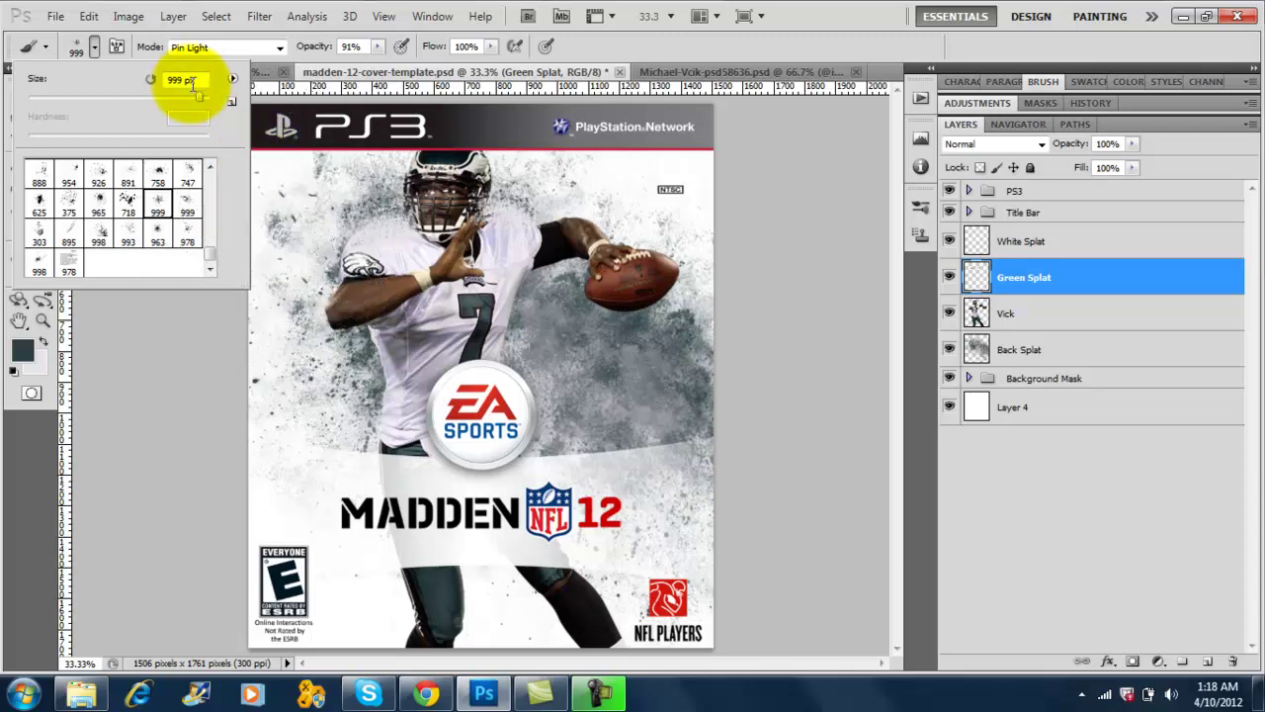
pyautogui.click(353, 227)
pyautogui.click(366, 271)
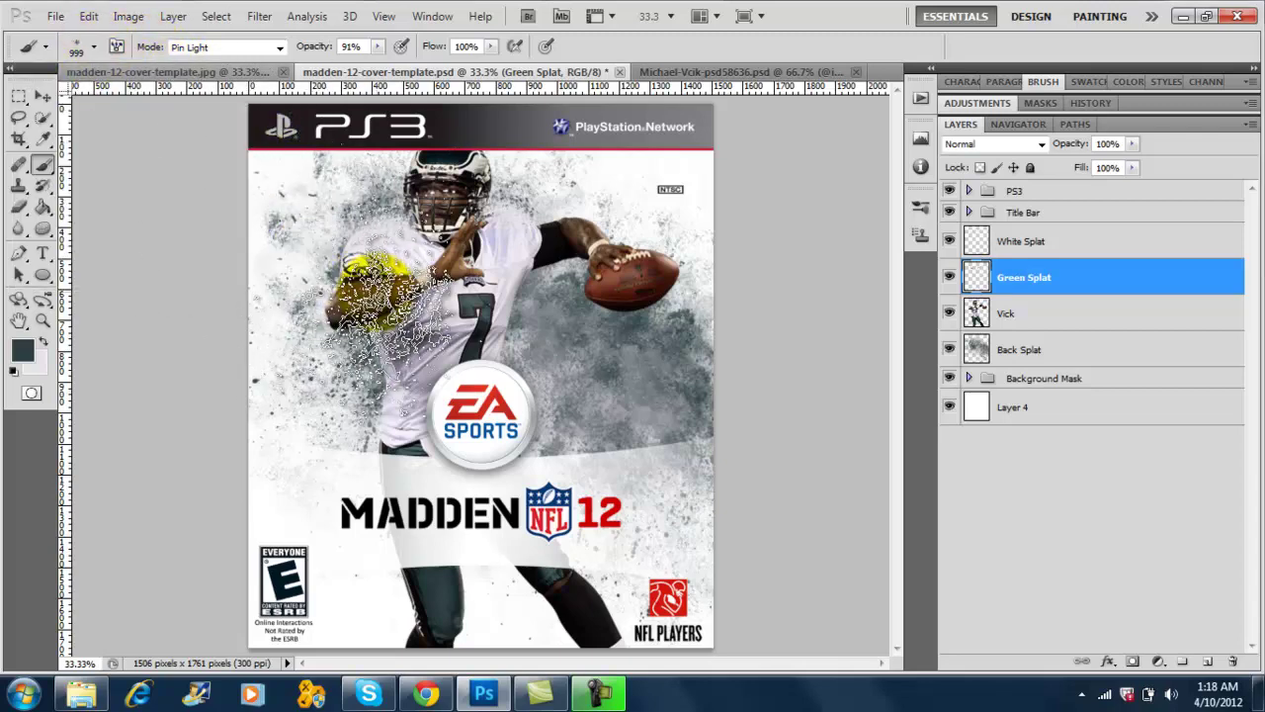
pyautogui.press('[')
pyautogui.press('[')
pyautogui.press('[')
pyautogui.press('[')
pyautogui.press('[')
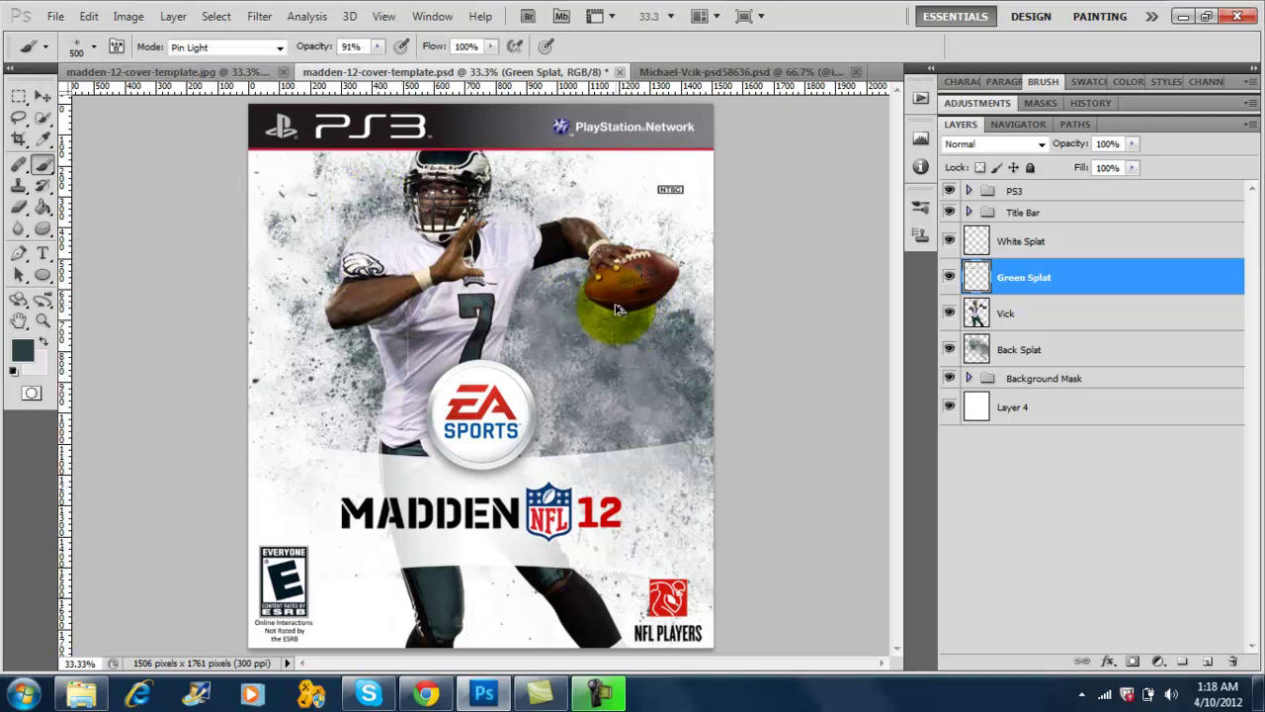
pyautogui.moveTo(578, 267); pyautogui.dragTo(556, 212)
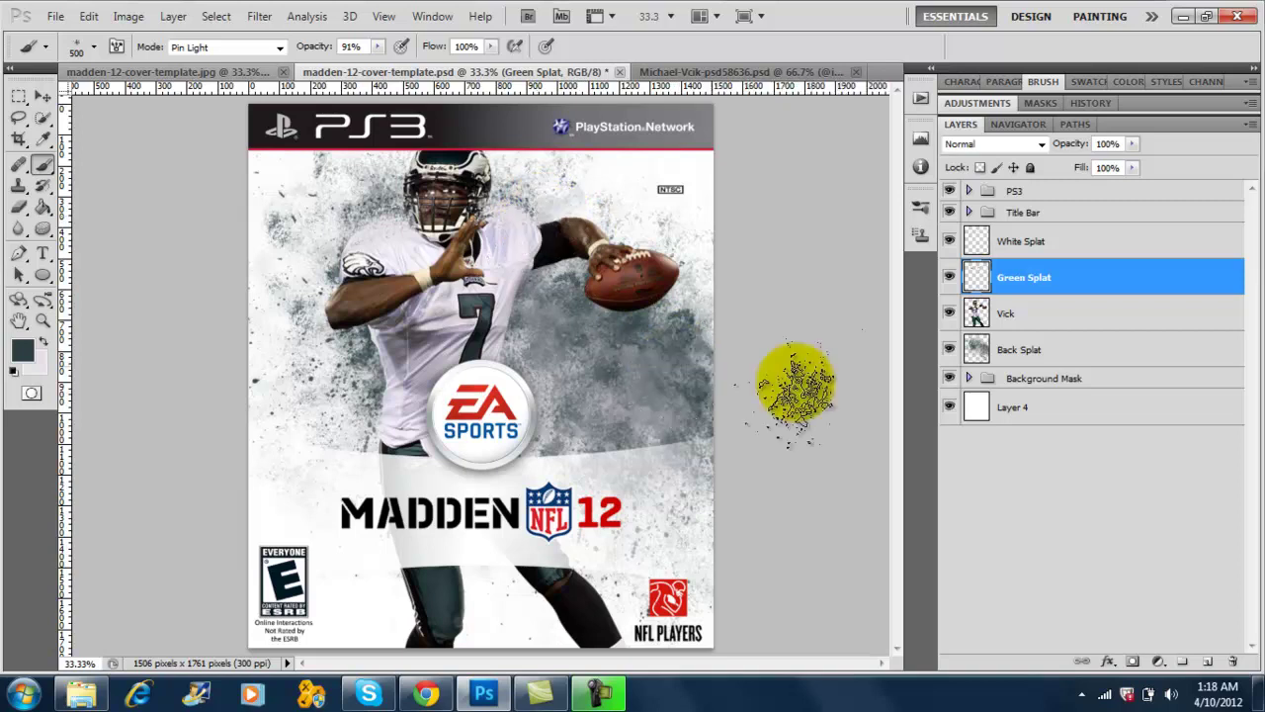
# Add a new empty layer directly above Back Splat
pyautogui.click(1061, 354)
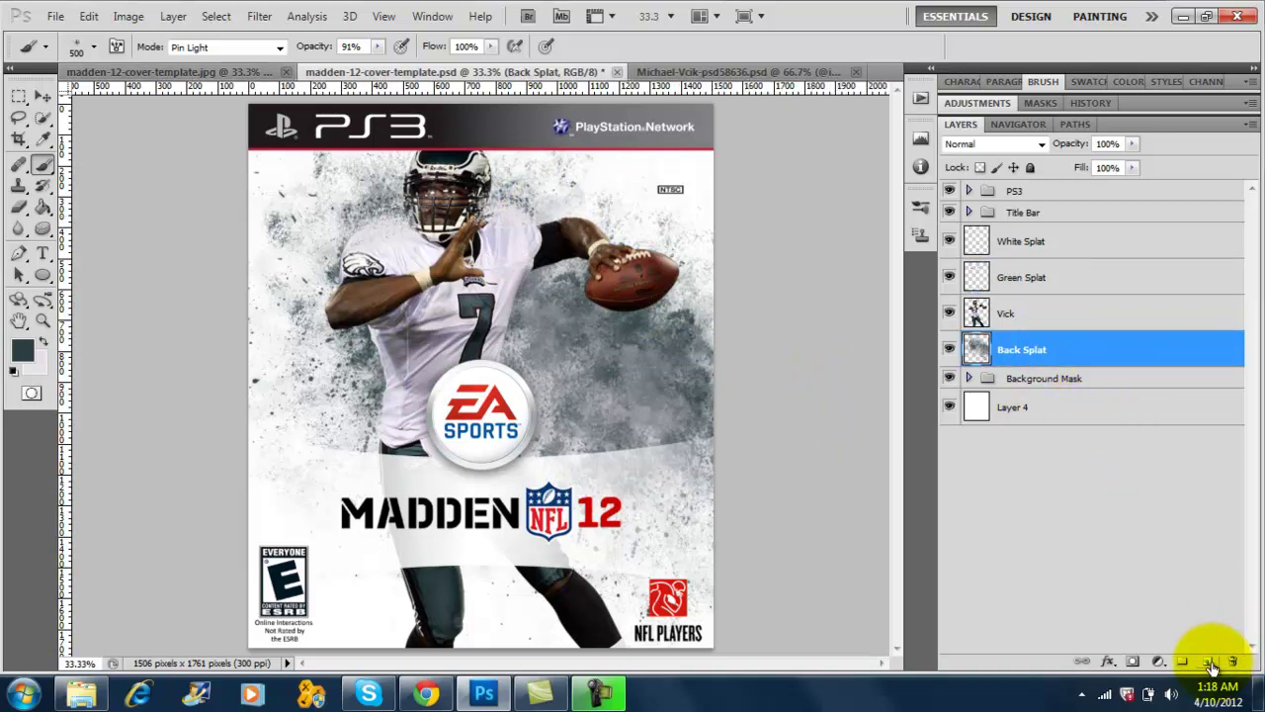
pyautogui.click(1207, 660)
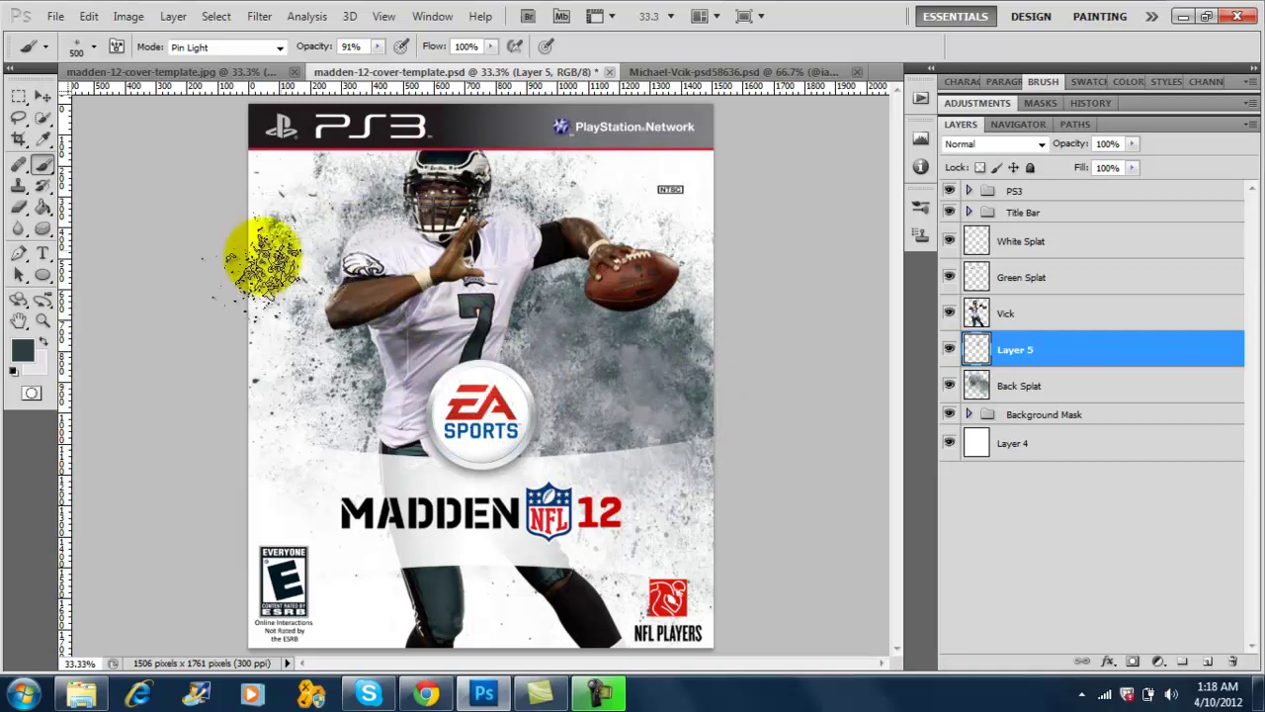
# Paint light splatter over the jersey and arms on the White Splat layer, reducing the brush from 500 to 300 px
pyautogui.click(1025, 255)
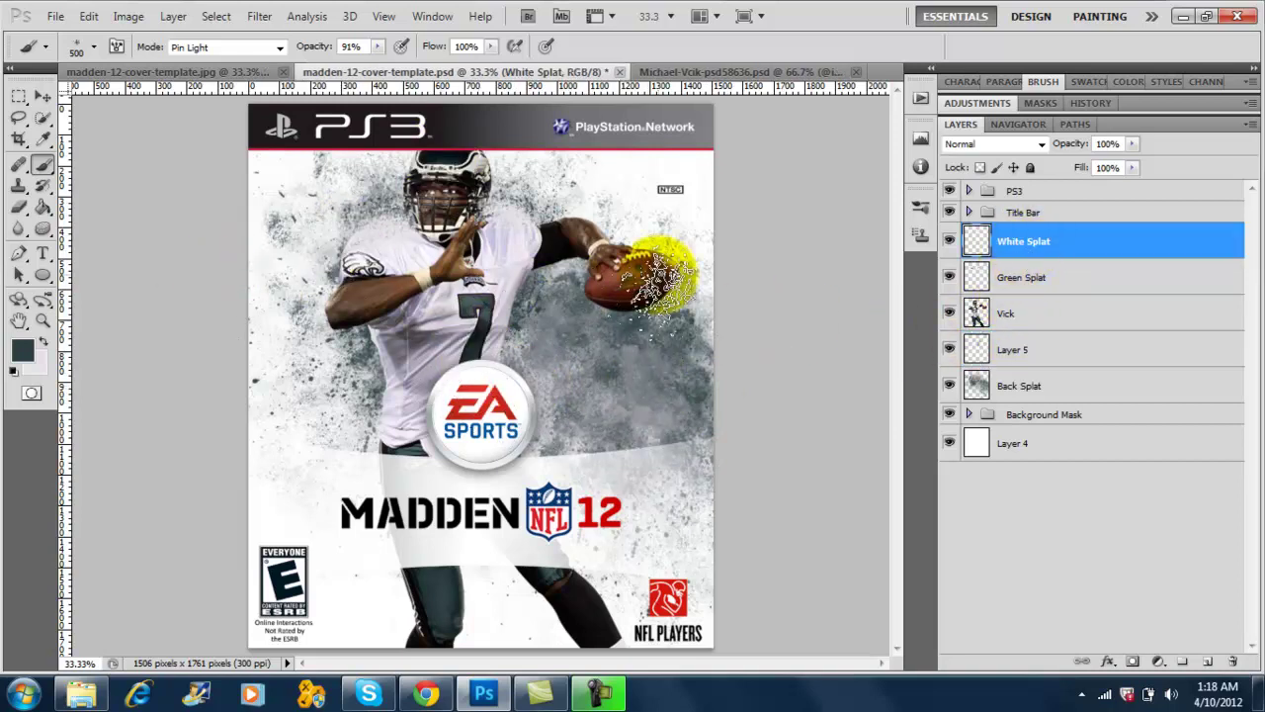
pyautogui.click(44, 340)
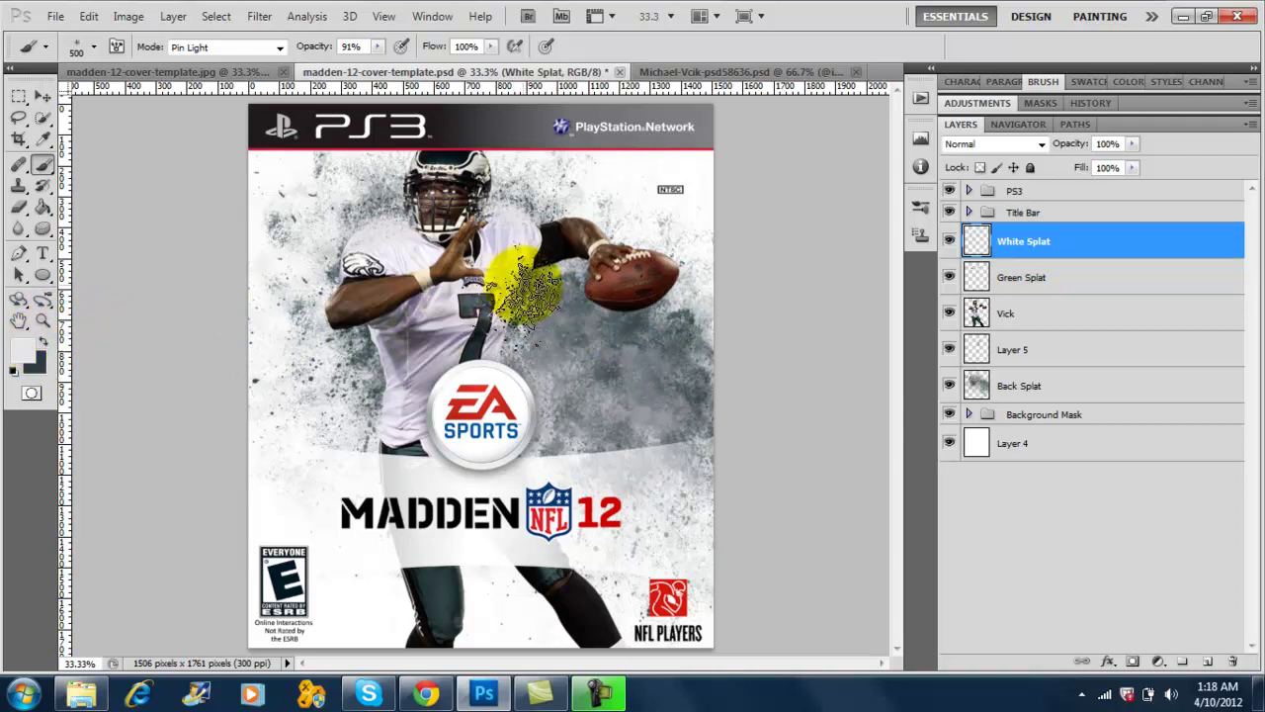
pyautogui.keyDown('ctrl'); pyautogui.click(593, 302); pyautogui.keyUp('ctrl')
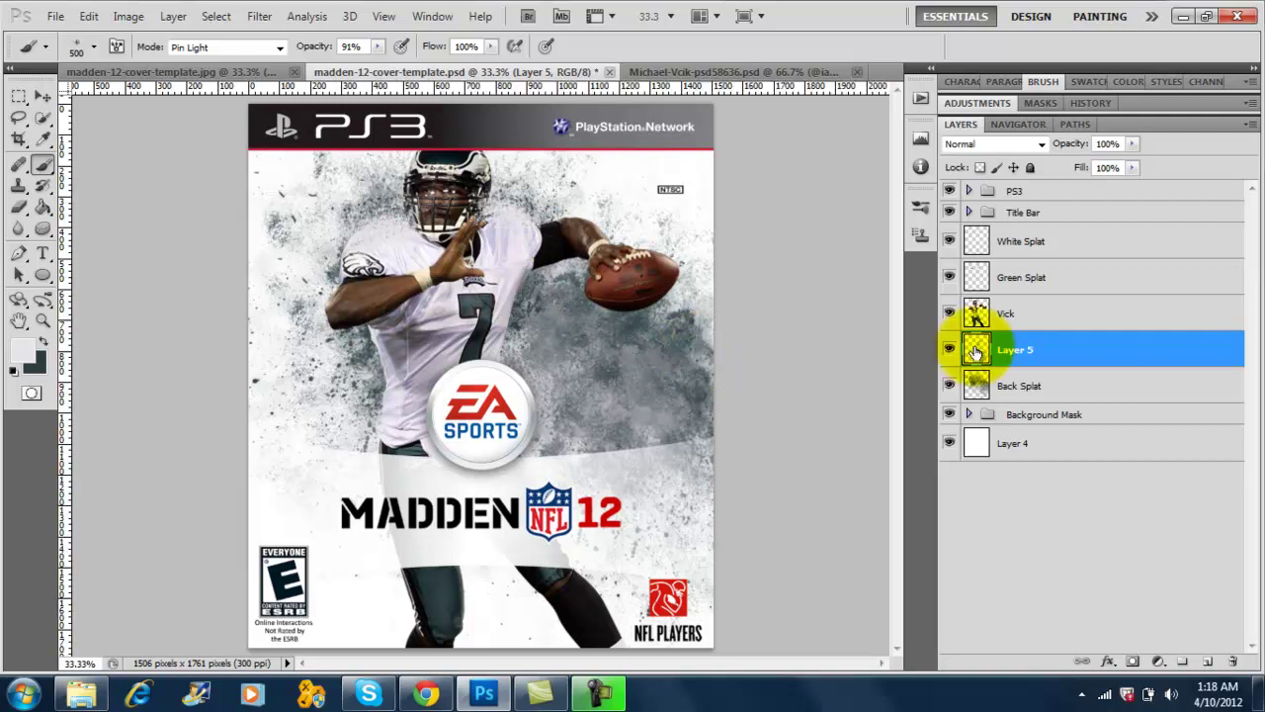
pyautogui.click(1039, 251)
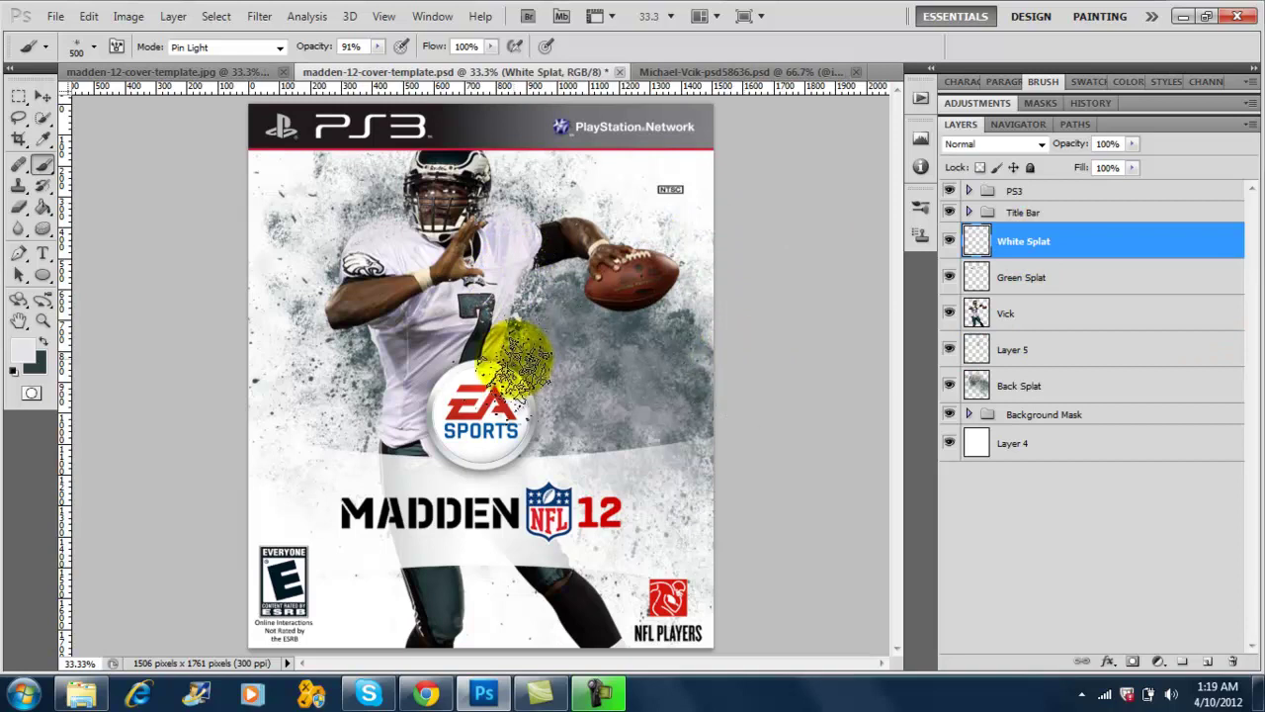
pyautogui.moveTo(384, 380); pyautogui.dragTo(341, 368)
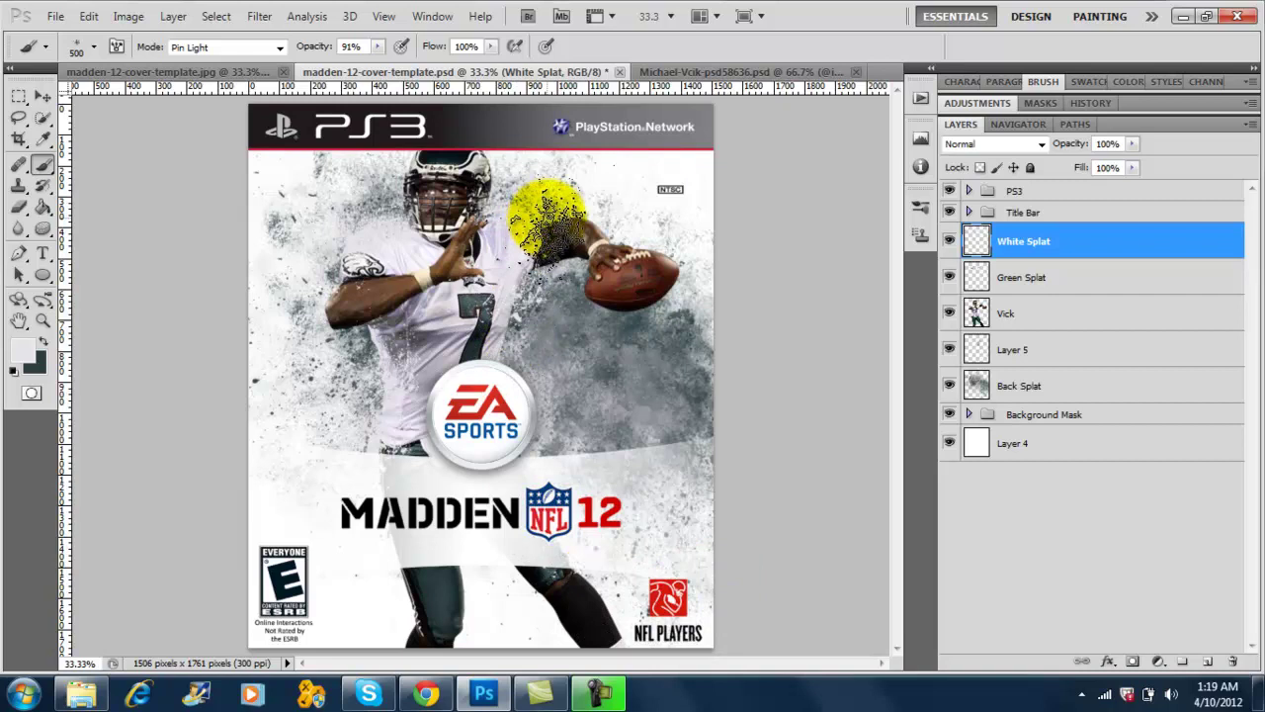
pyautogui.press('[')
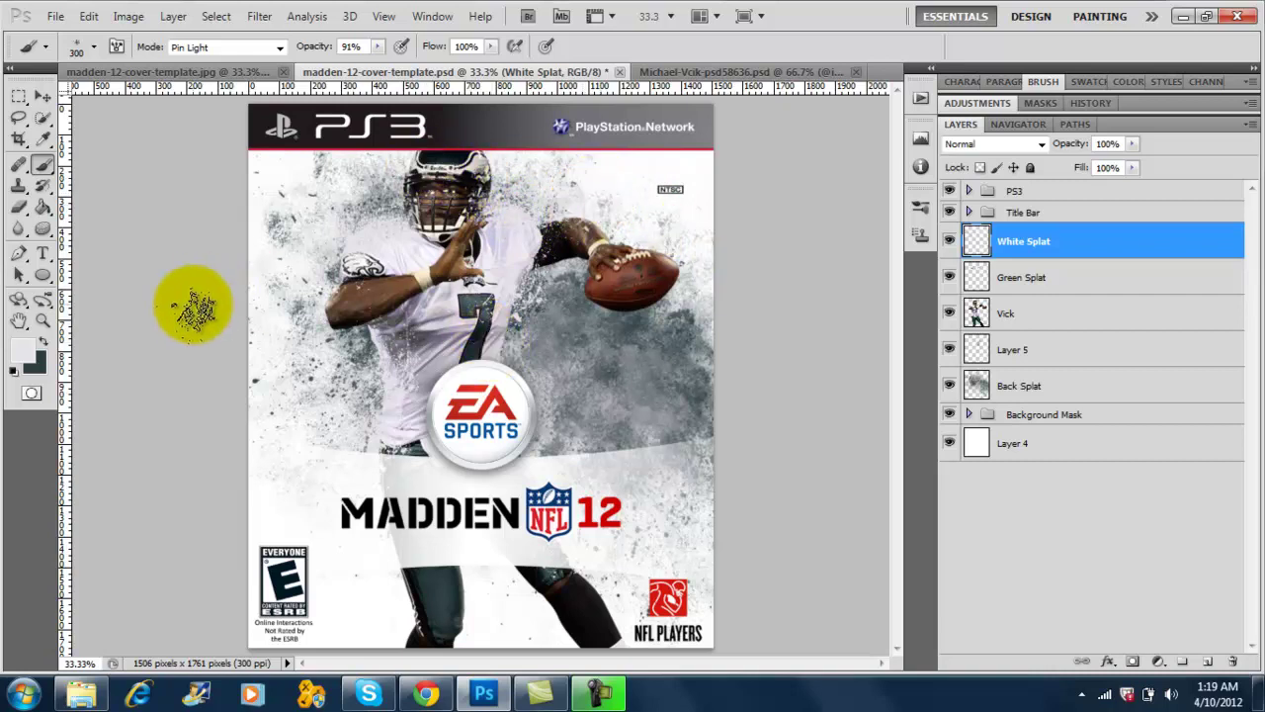
# Make Green Splat the active layer and dark green the foreground colour
pyautogui.click(1025, 279)
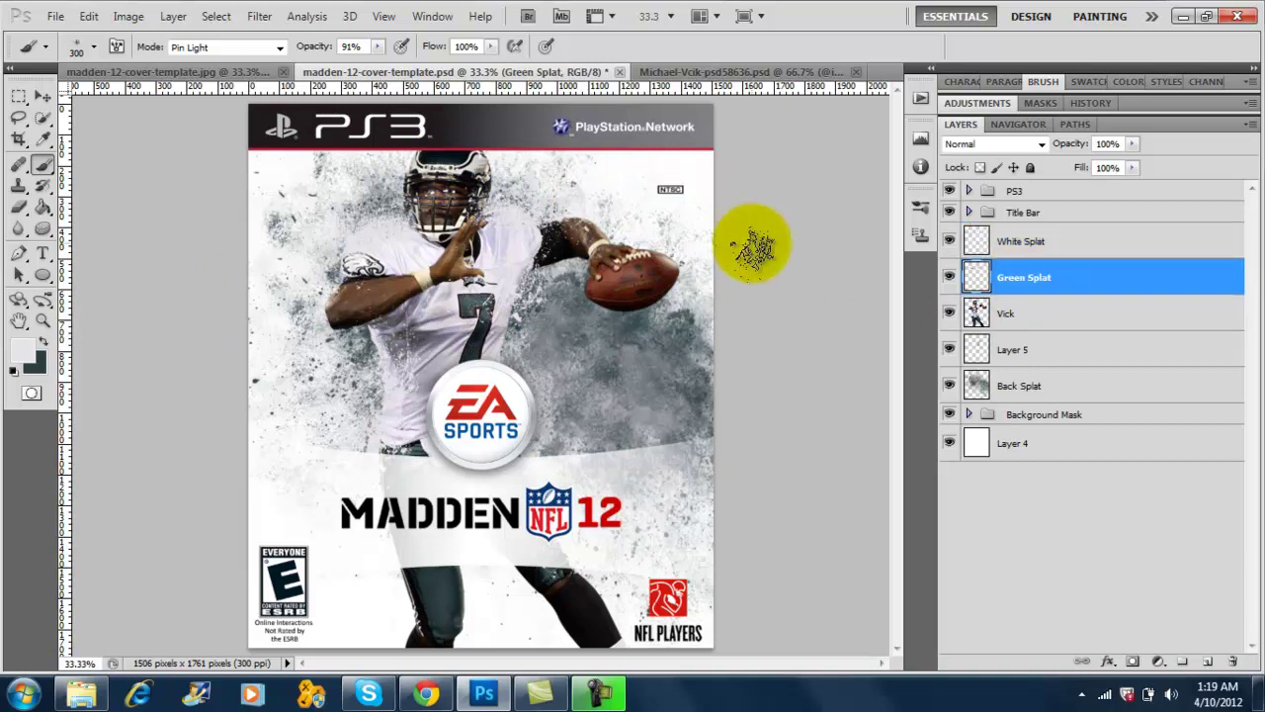
pyautogui.click(43, 339)
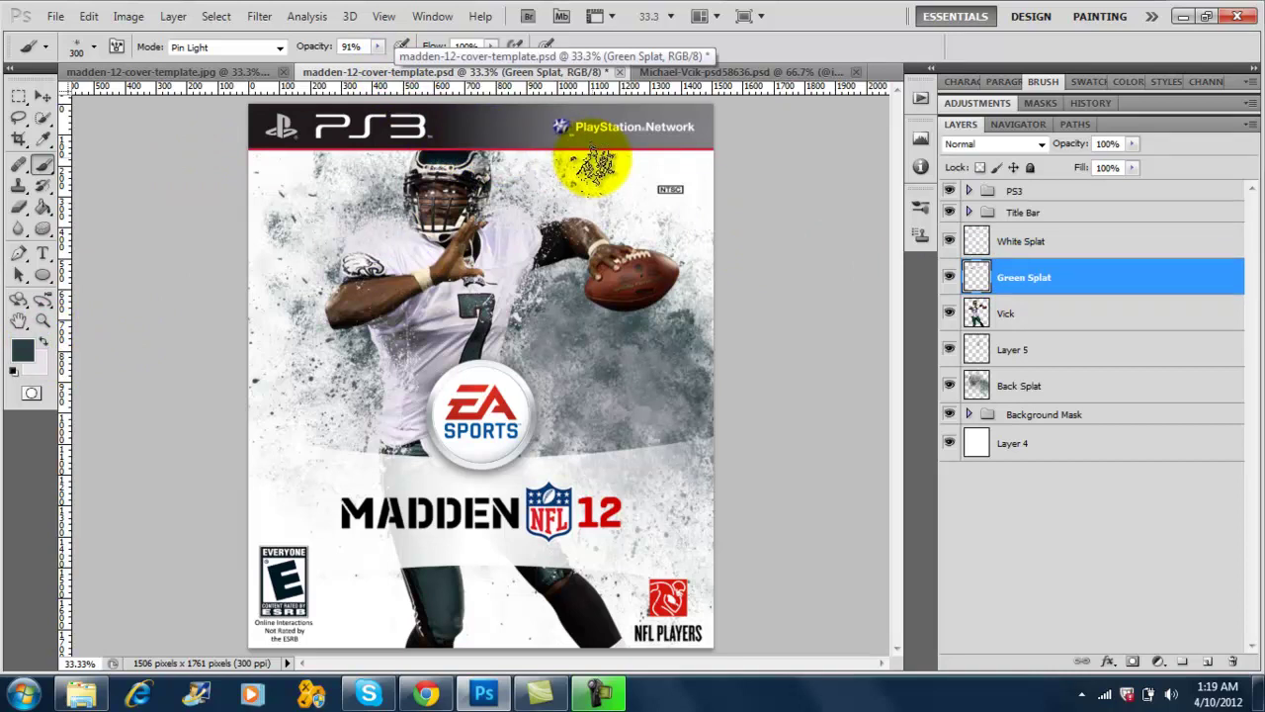
pyautogui.hotkey('alt', ']')
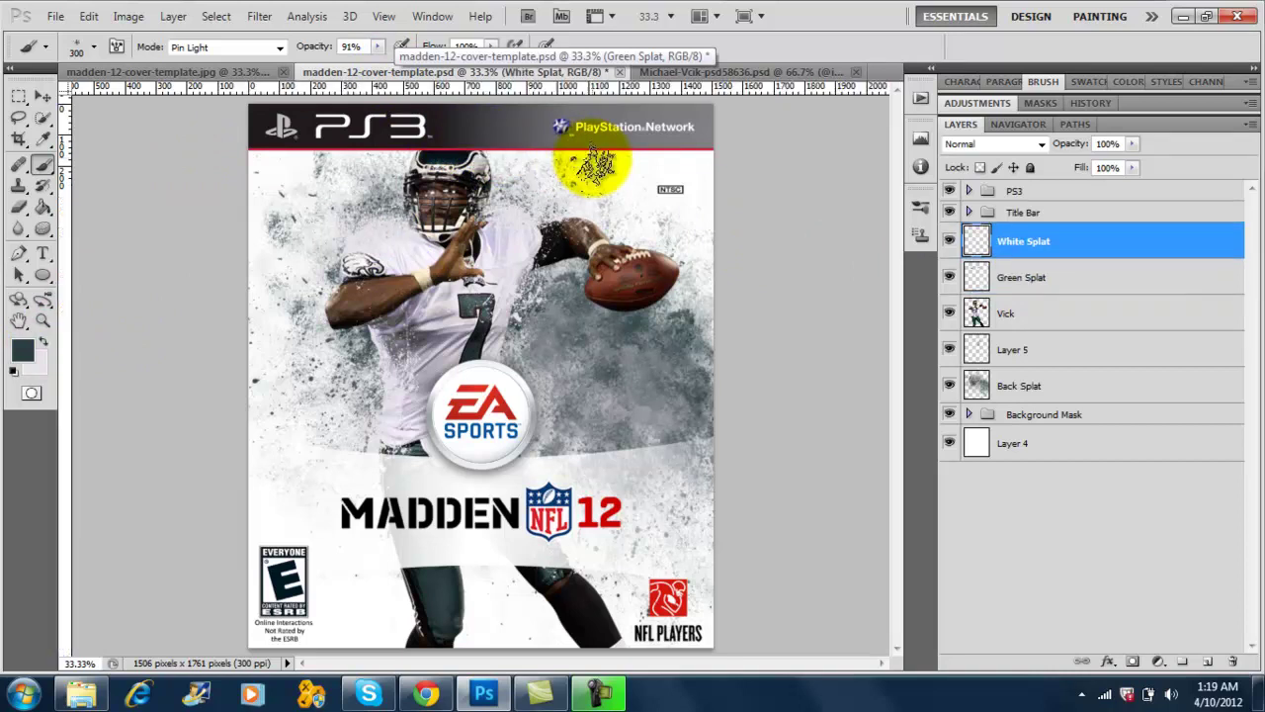
pyautogui.click(1033, 276)
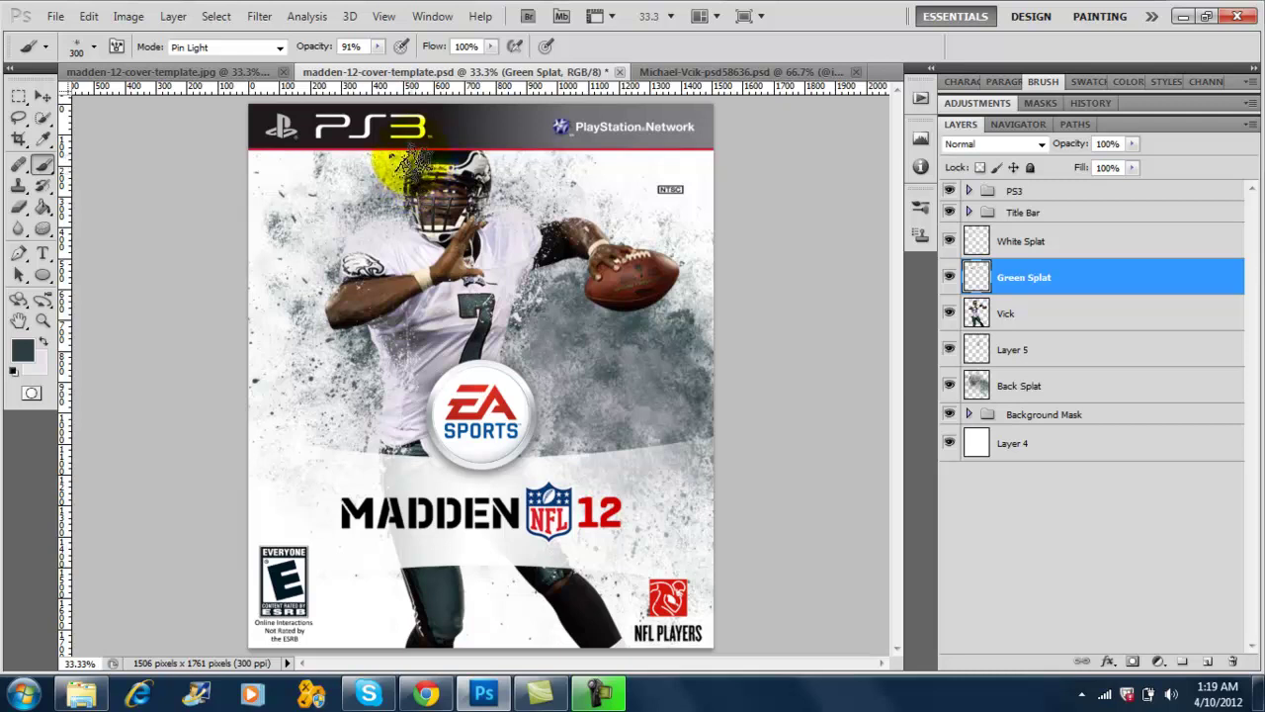
pyautogui.hotkey('alt', ']')
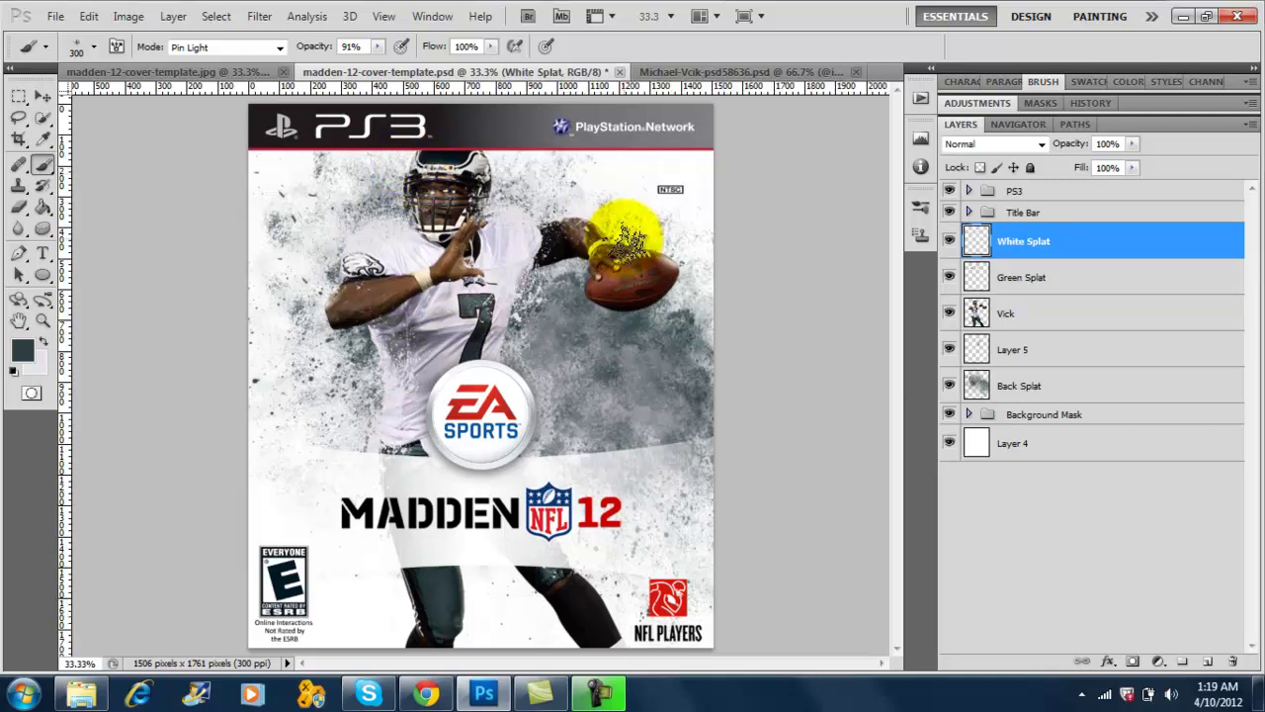
pyautogui.click(1013, 276)
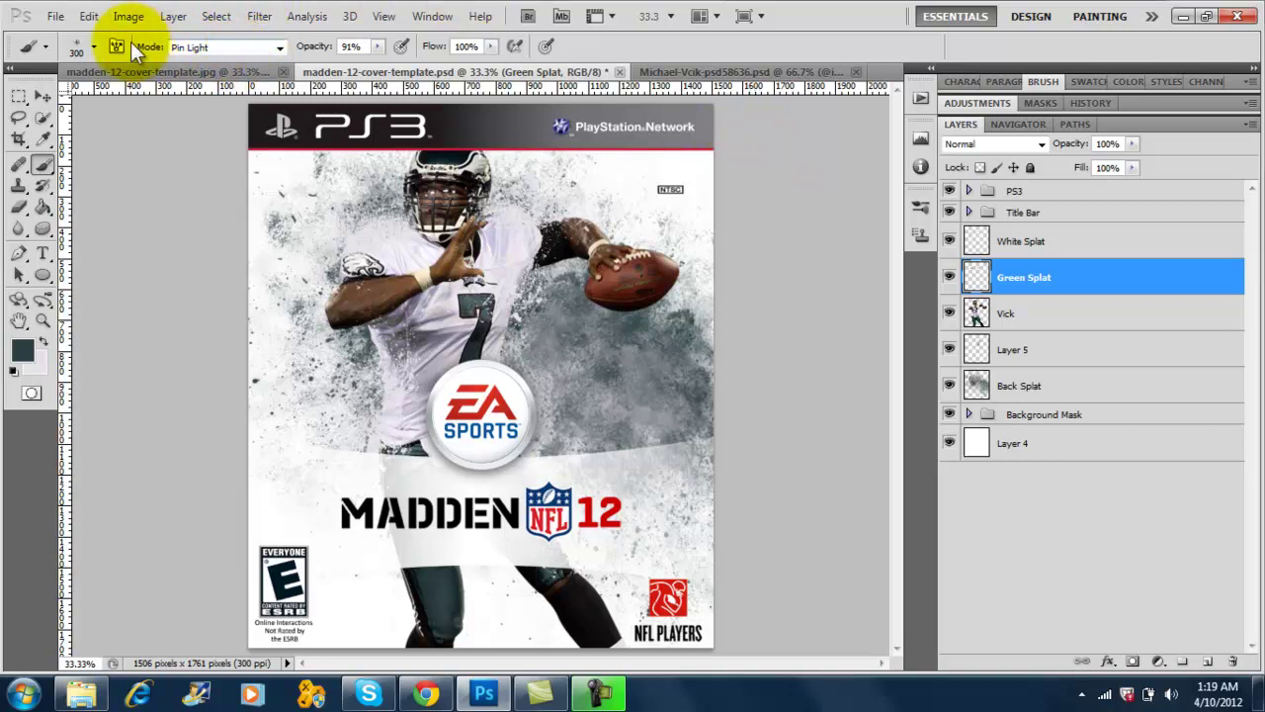
# Choose the 965 splatter brush and reduce its size to 300 px
pyautogui.click(95, 45)
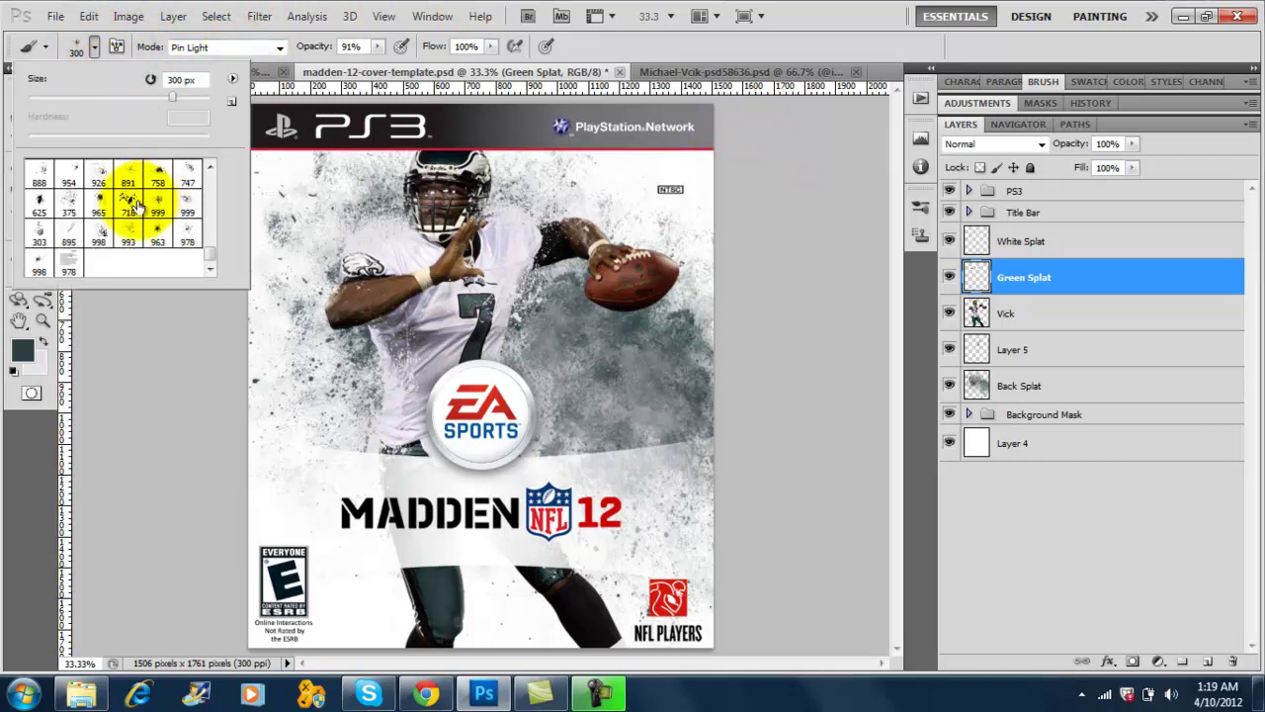
pyautogui.click(96, 43)
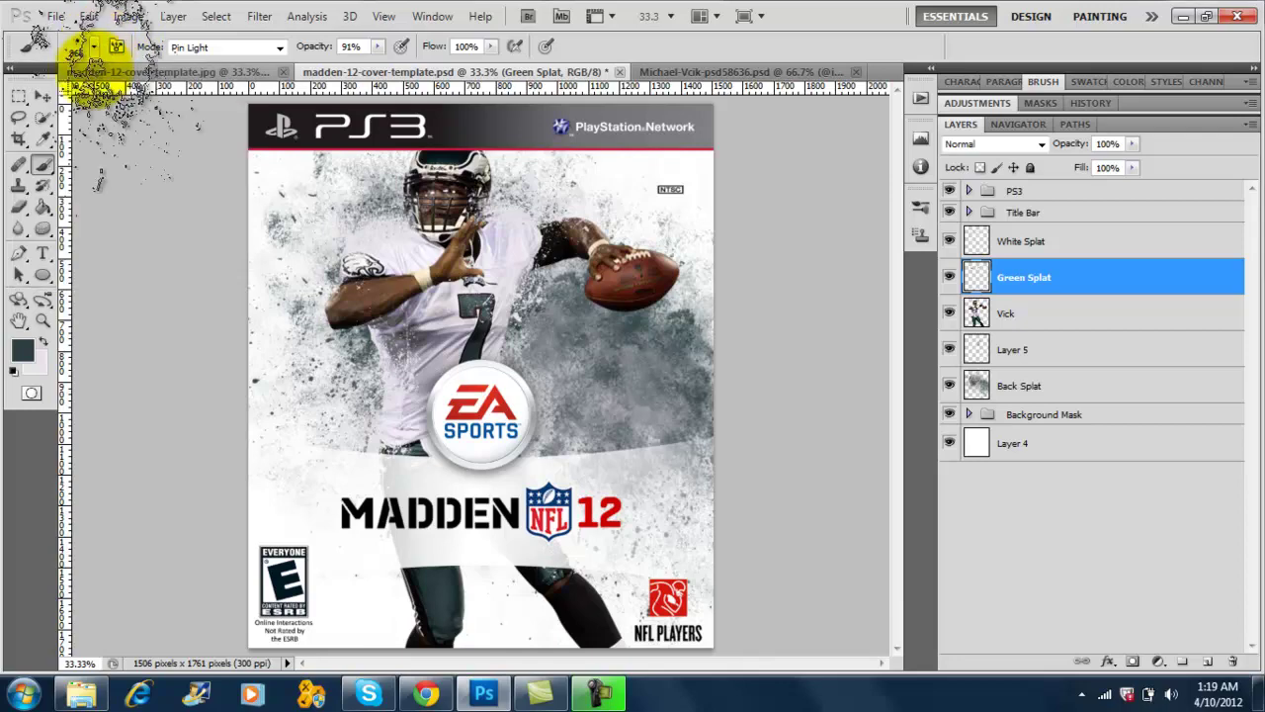
pyautogui.press('[')
pyautogui.press('[')
pyautogui.press('[')
pyautogui.press('[')
pyautogui.press('[')
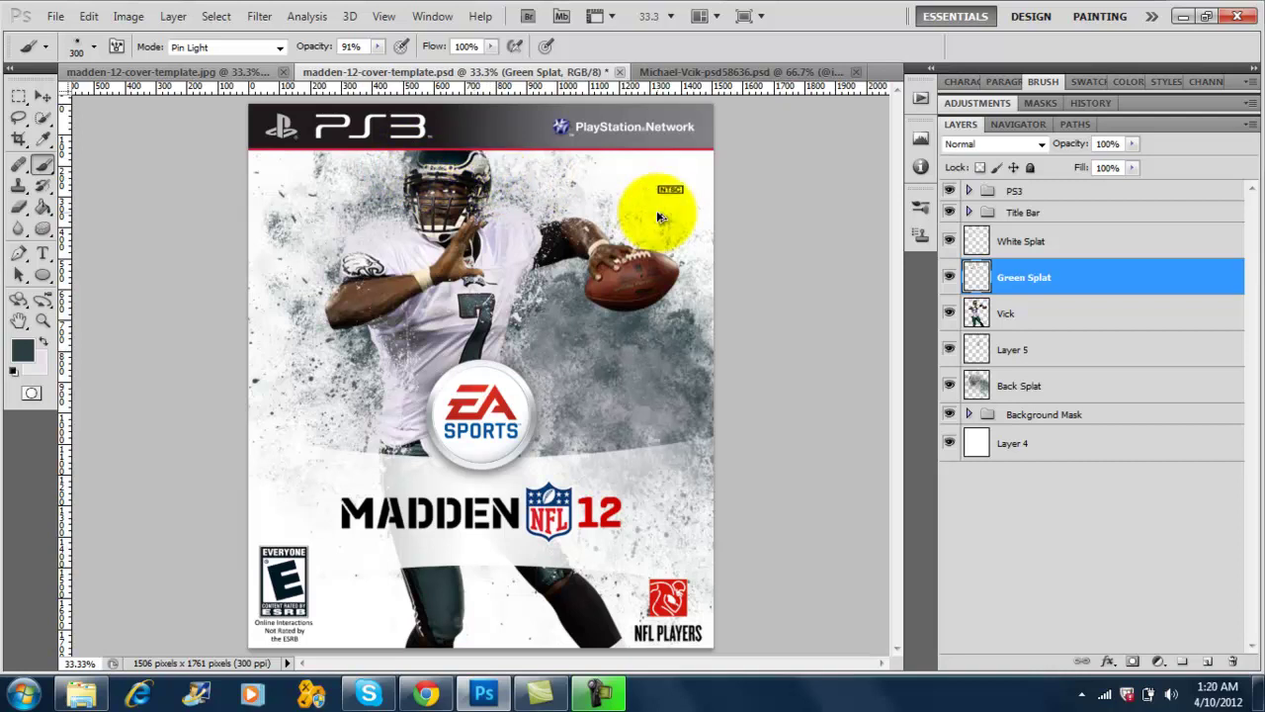
# With Green Splat active, sample the near-black colour of the helmet as the foreground colour and return to the Brush tool
pyautogui.hotkey('alt', ']')
pyautogui.click(1050, 282)
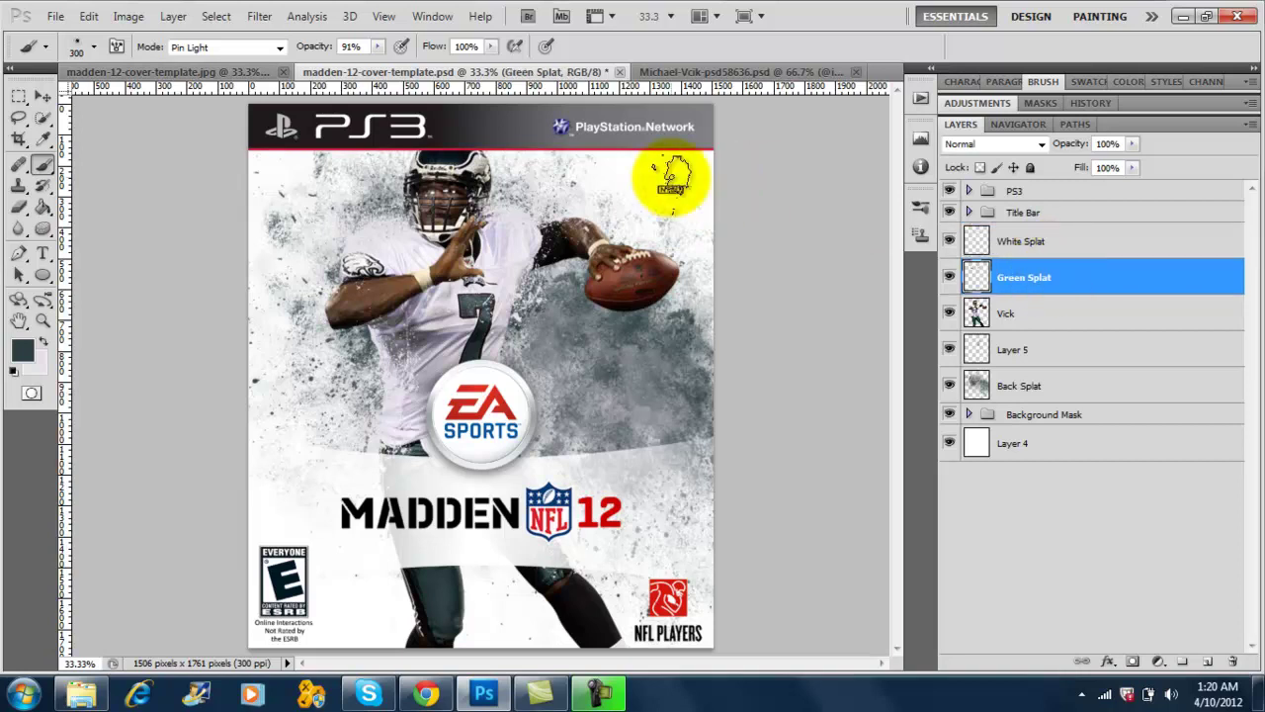
pyautogui.click(42, 139)
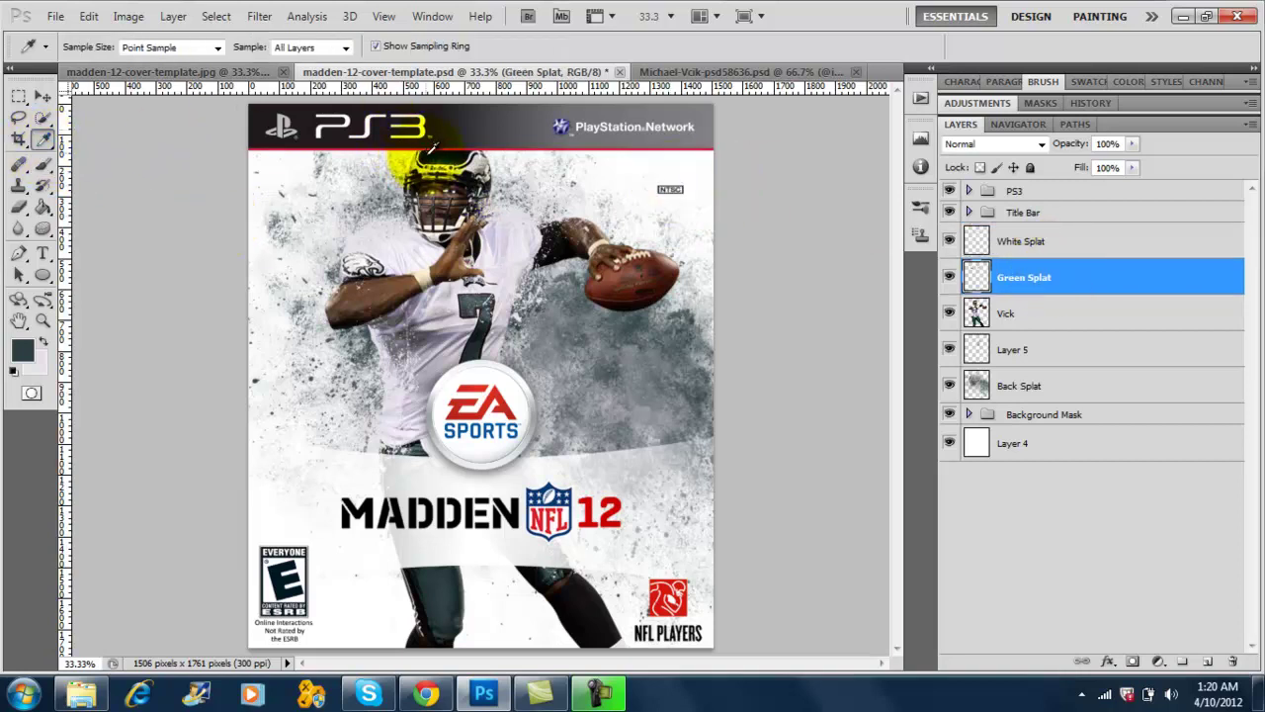
pyautogui.click(427, 178)
pyautogui.click(41, 166)
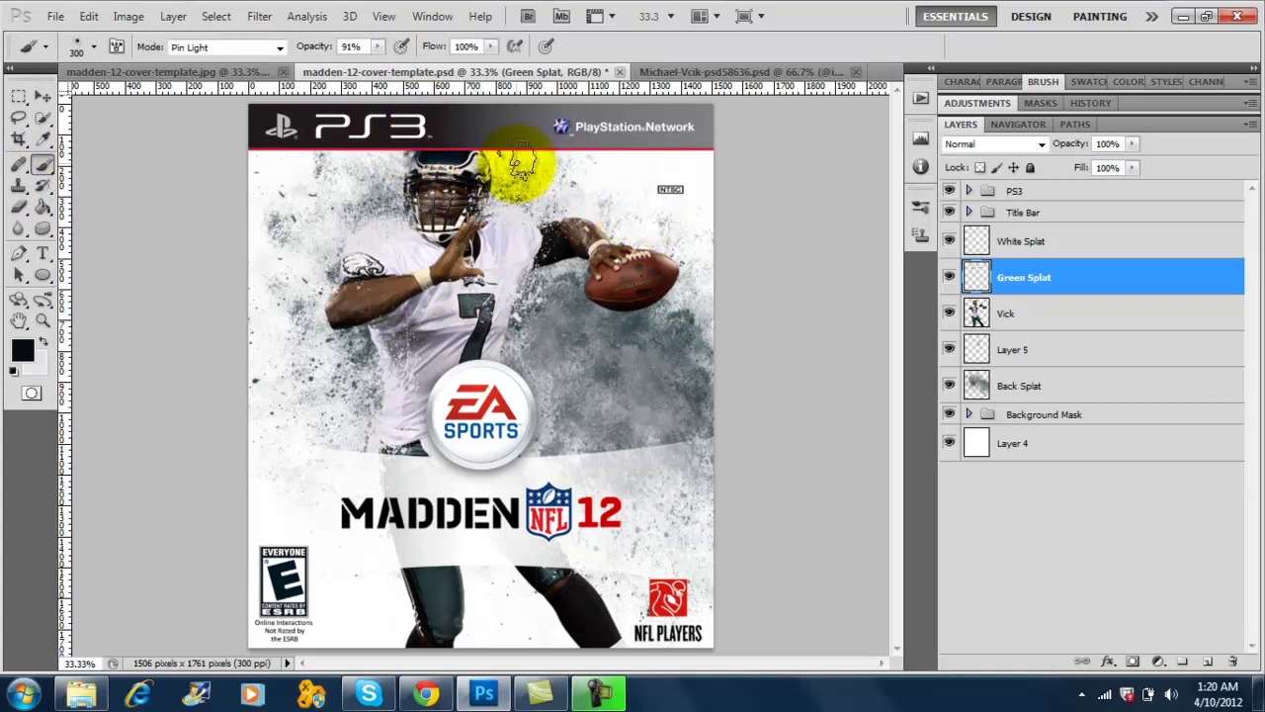
# Rotate the splatter brush tip to -63° at 302 px
pyautogui.click(1115, 83)
pyautogui.click(1044, 83)
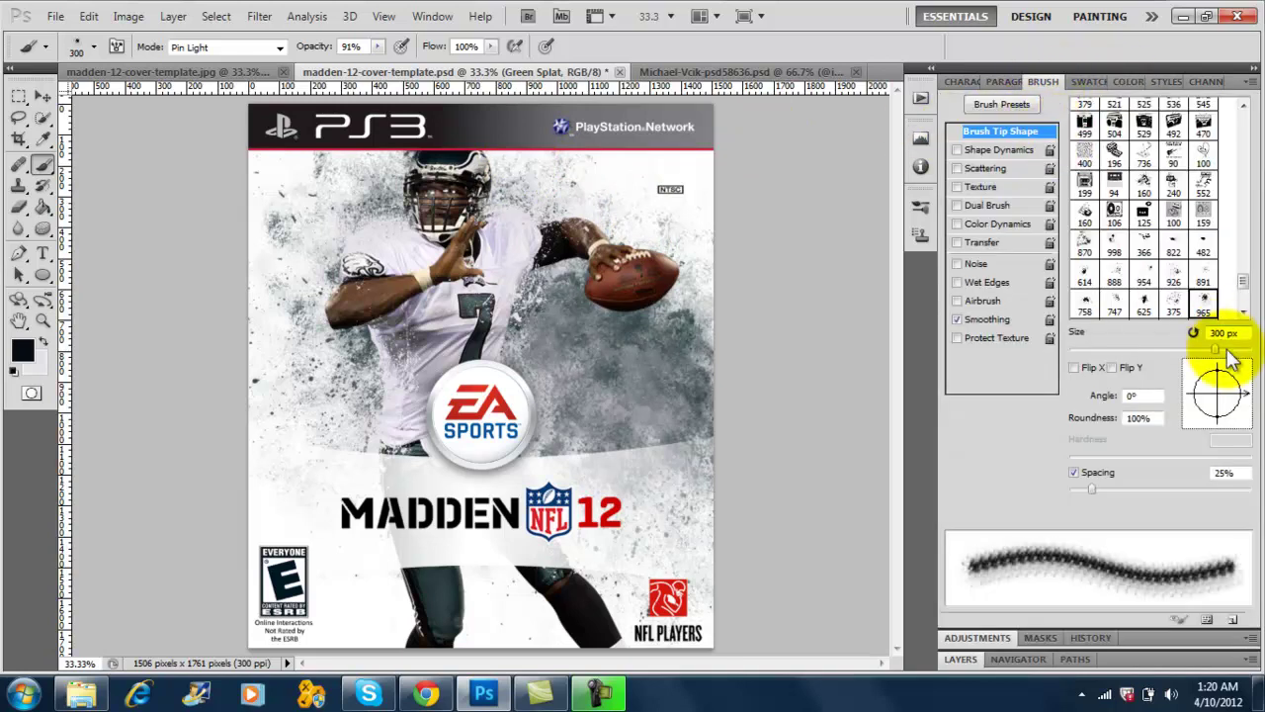
pyautogui.moveTo(1232, 361); pyautogui.dragTo(1225, 423)
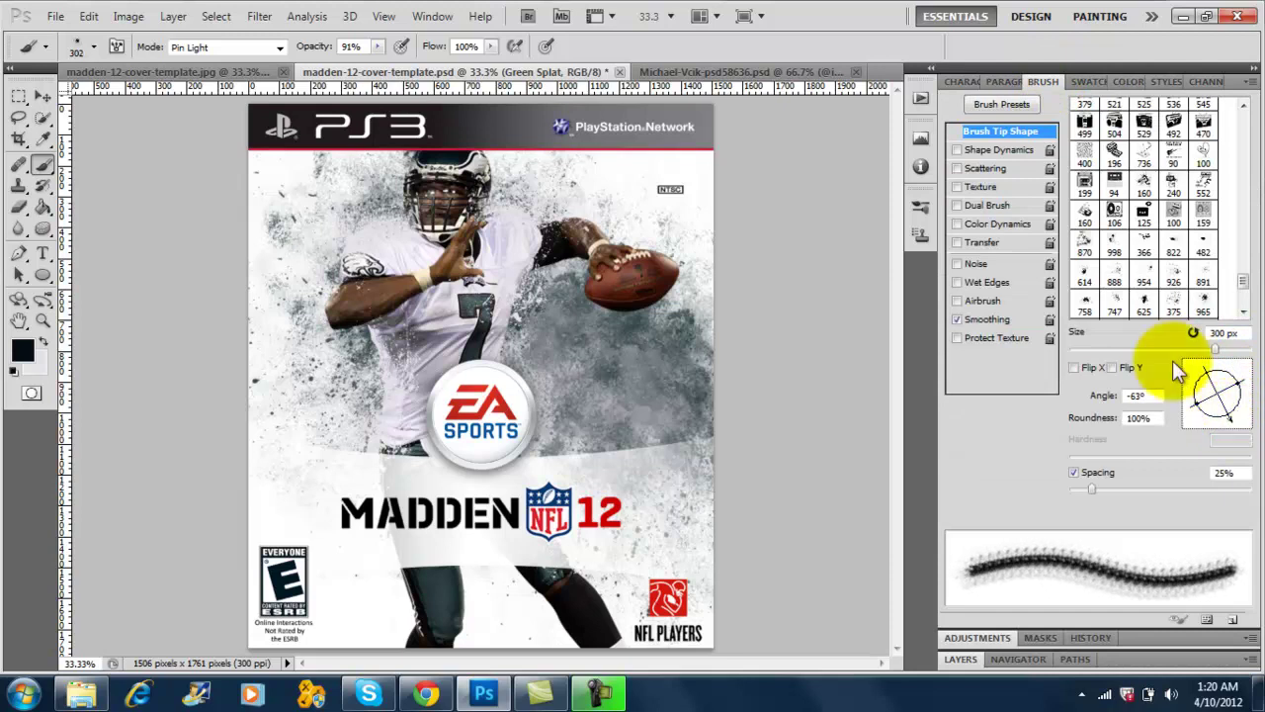
pyautogui.click(958, 659)
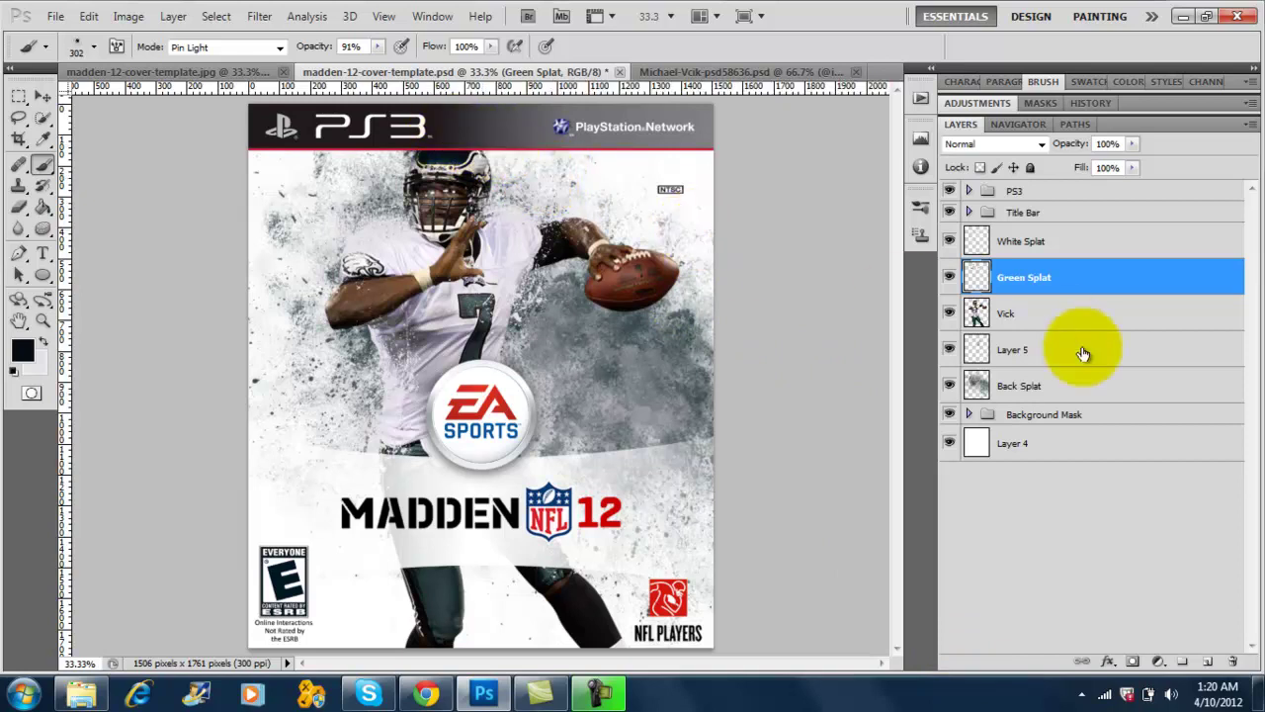
# On Layer 5, choose the 747 splatter brush and paint near-black splatter behind the player beside the helmet
pyautogui.click(1032, 361)
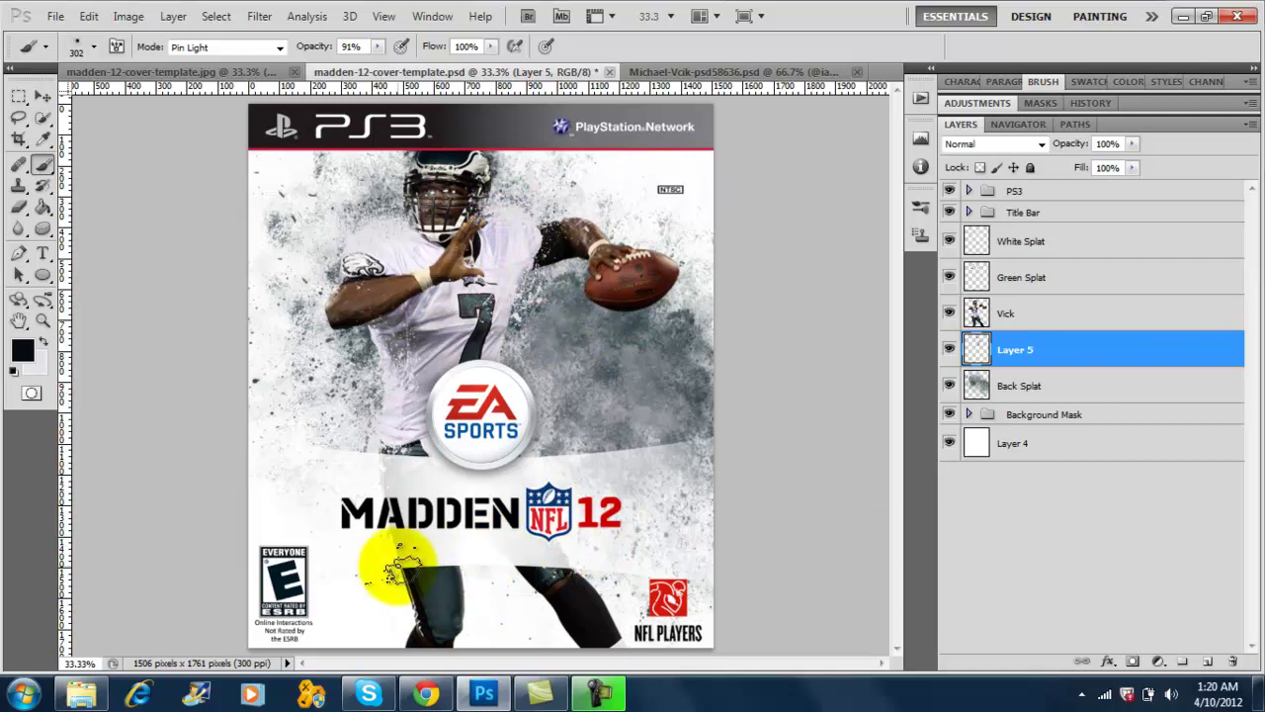
pyautogui.click(92, 46)
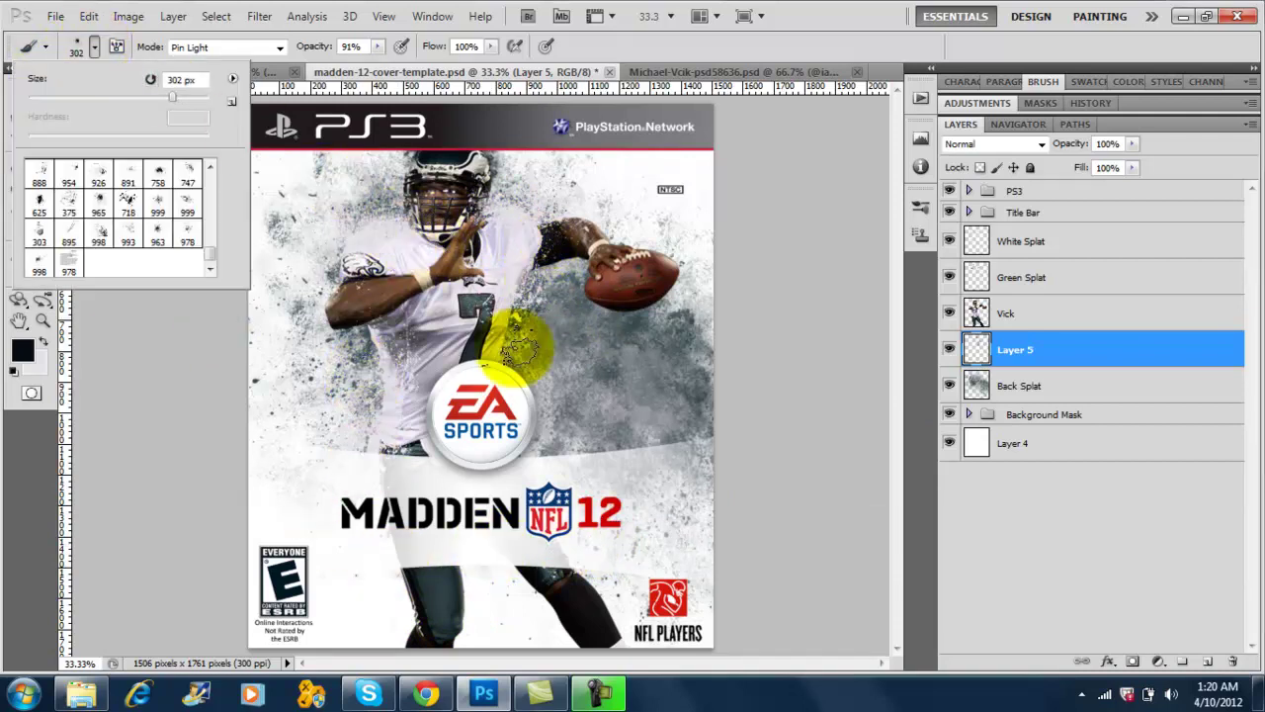
pyautogui.click(187, 174)
pyautogui.click(97, 50)
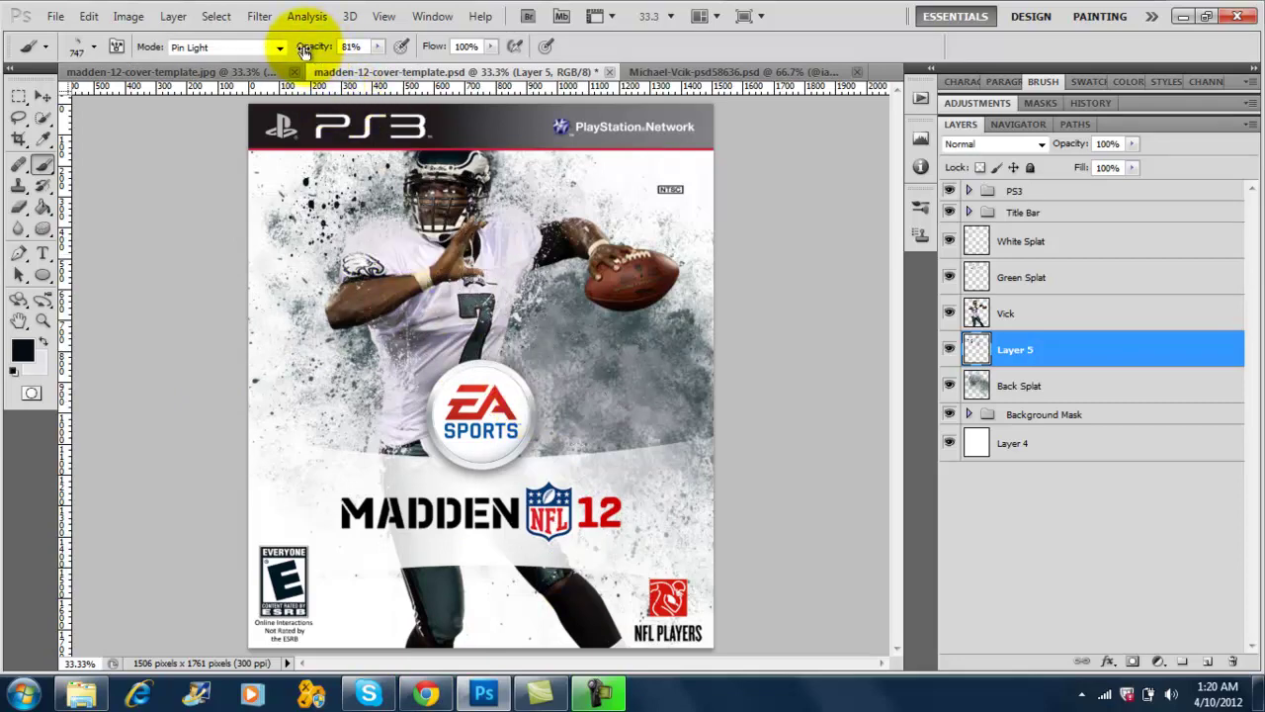
# Set the brush opacity to 75% and choose the 999 splatter brush
pyautogui.moveTo(314, 49); pyautogui.dragTo(312, 36)
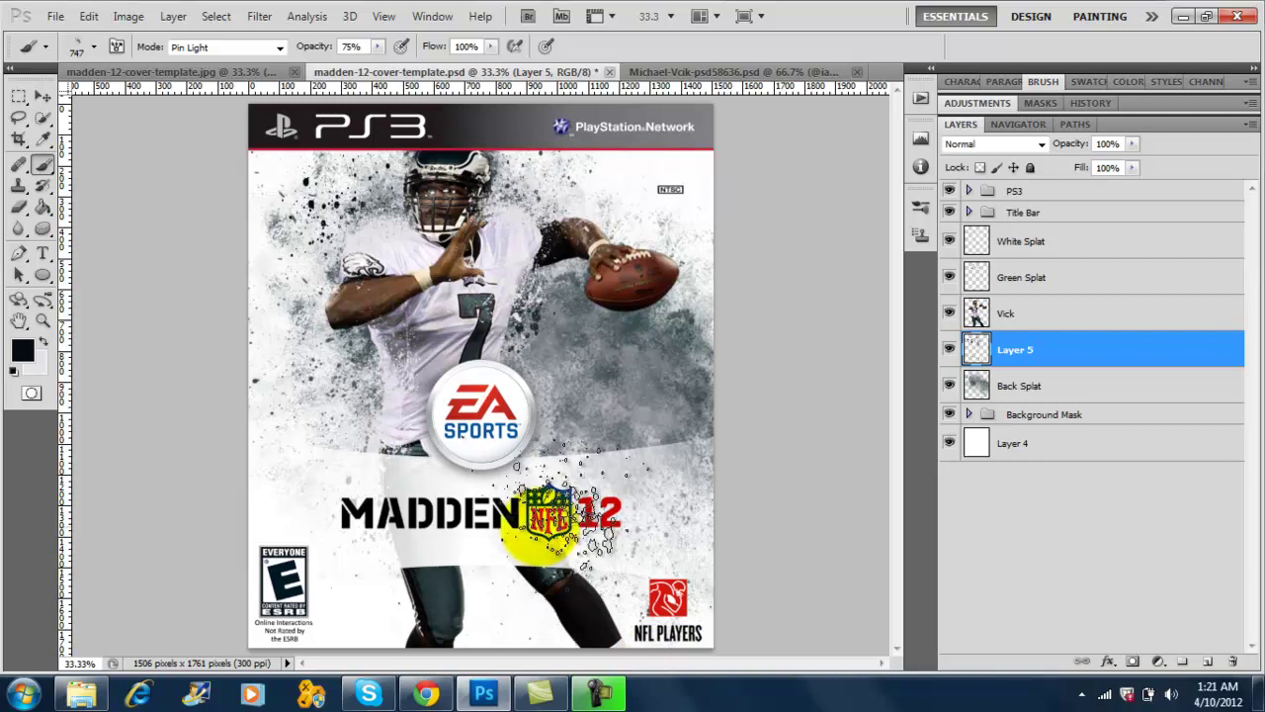
pyautogui.click(93, 48)
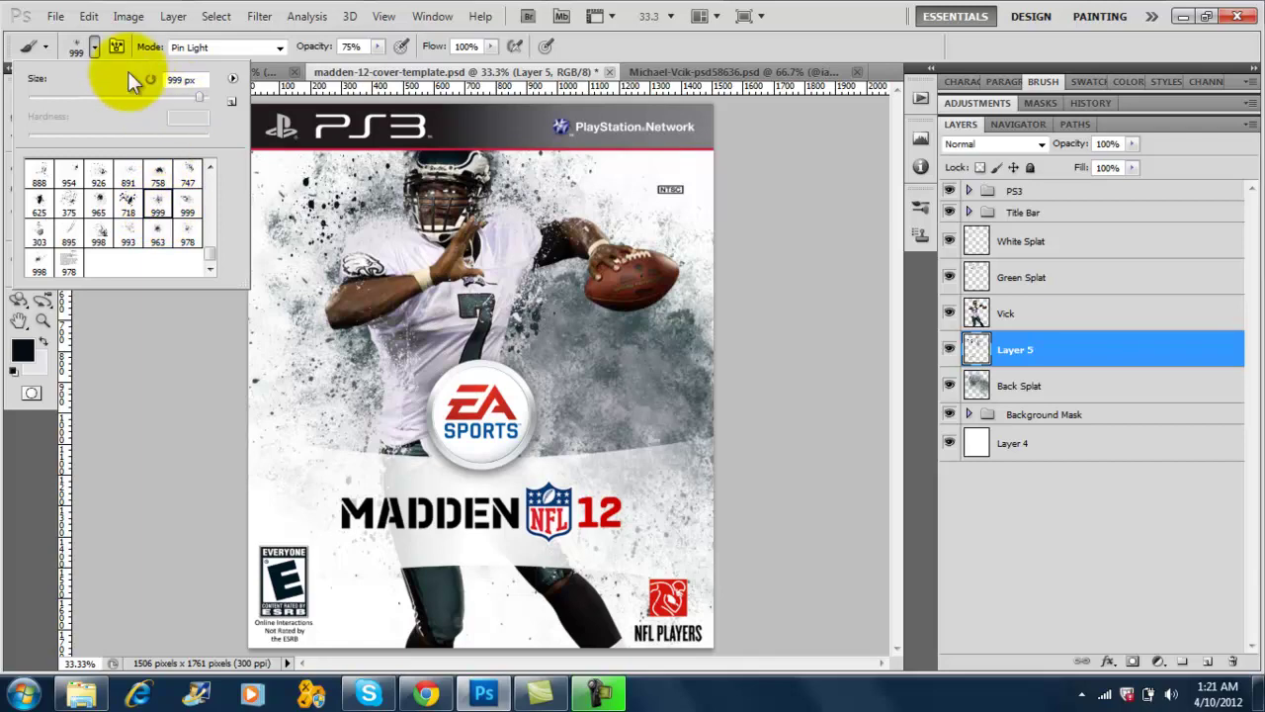
pyautogui.click(95, 48)
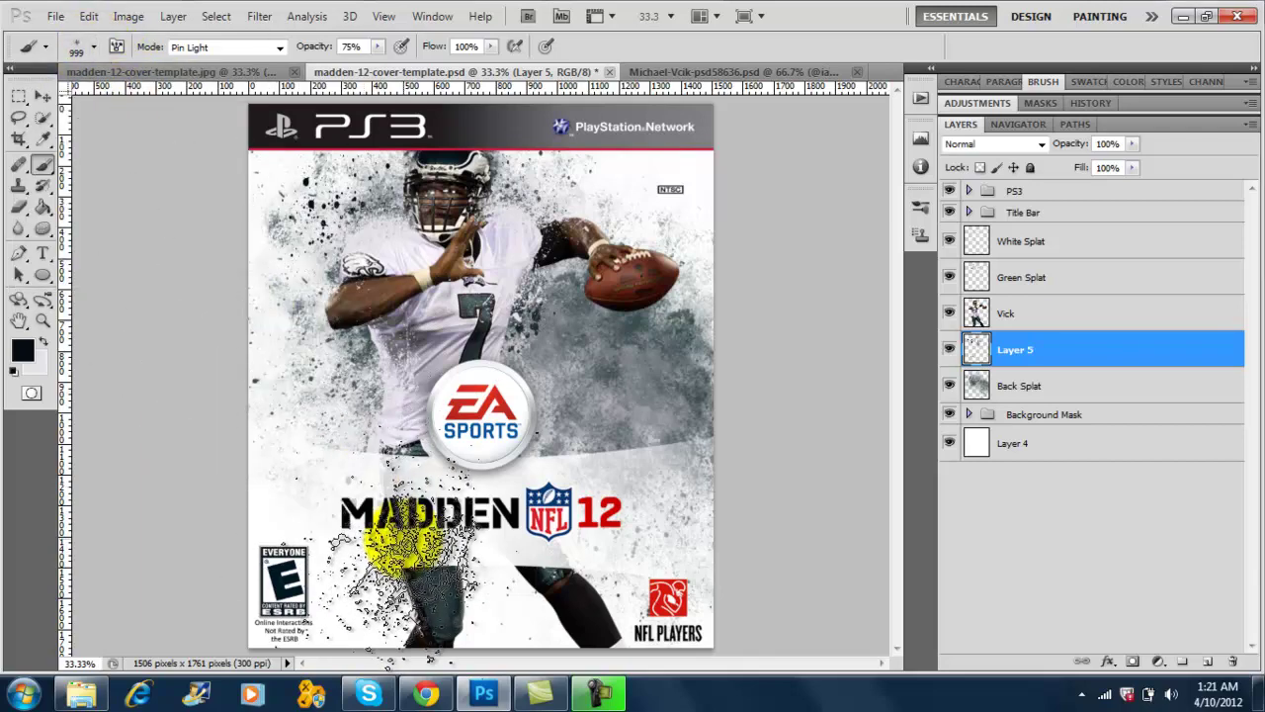
# Reduce the splatter brush to 500 px and stamp light splatter beside the jersey number on the White Splat layer
pyautogui.press('[')
pyautogui.press('[')
pyautogui.press('[')
pyautogui.press('[')
pyautogui.press('[')
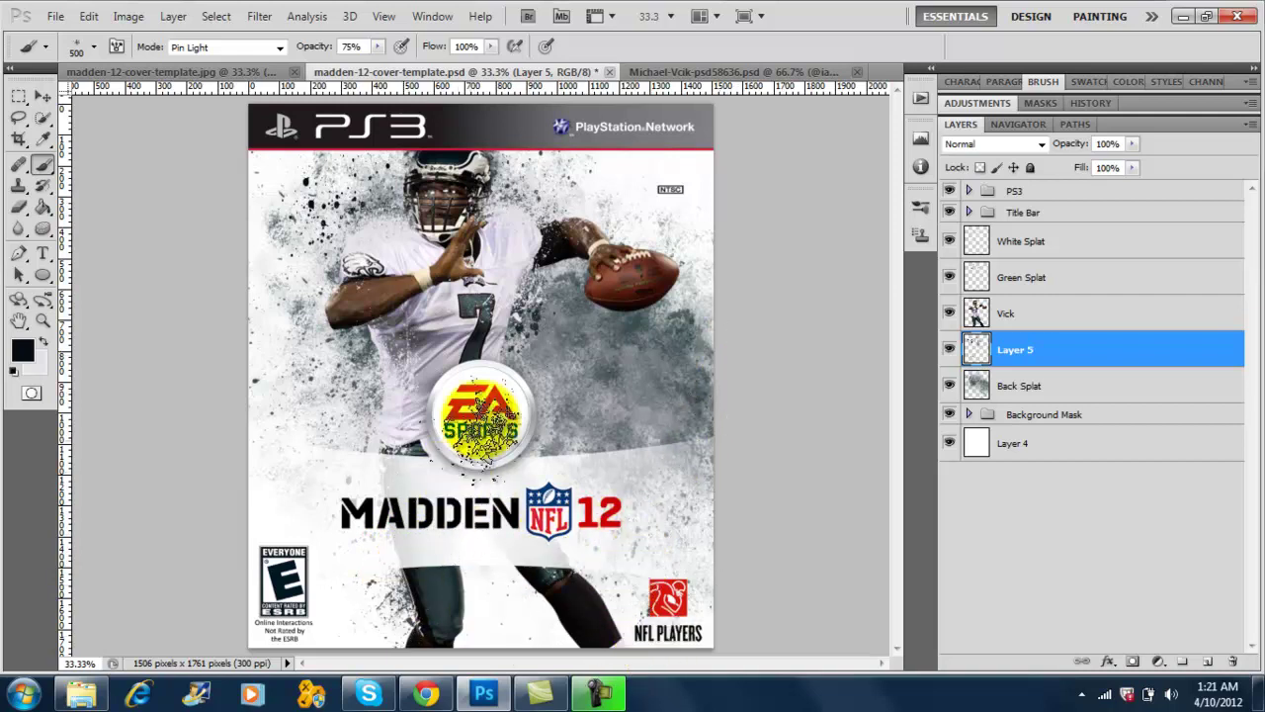
pyautogui.click(1002, 244)
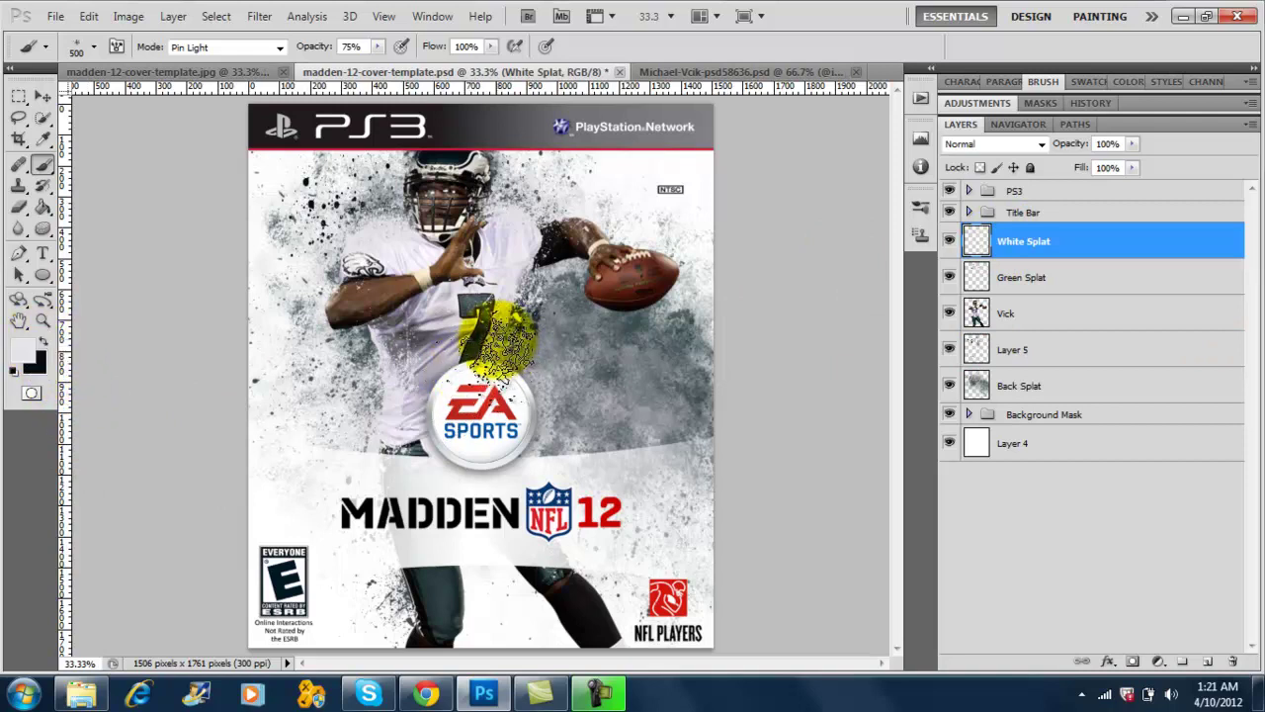
pyautogui.click(504, 352)
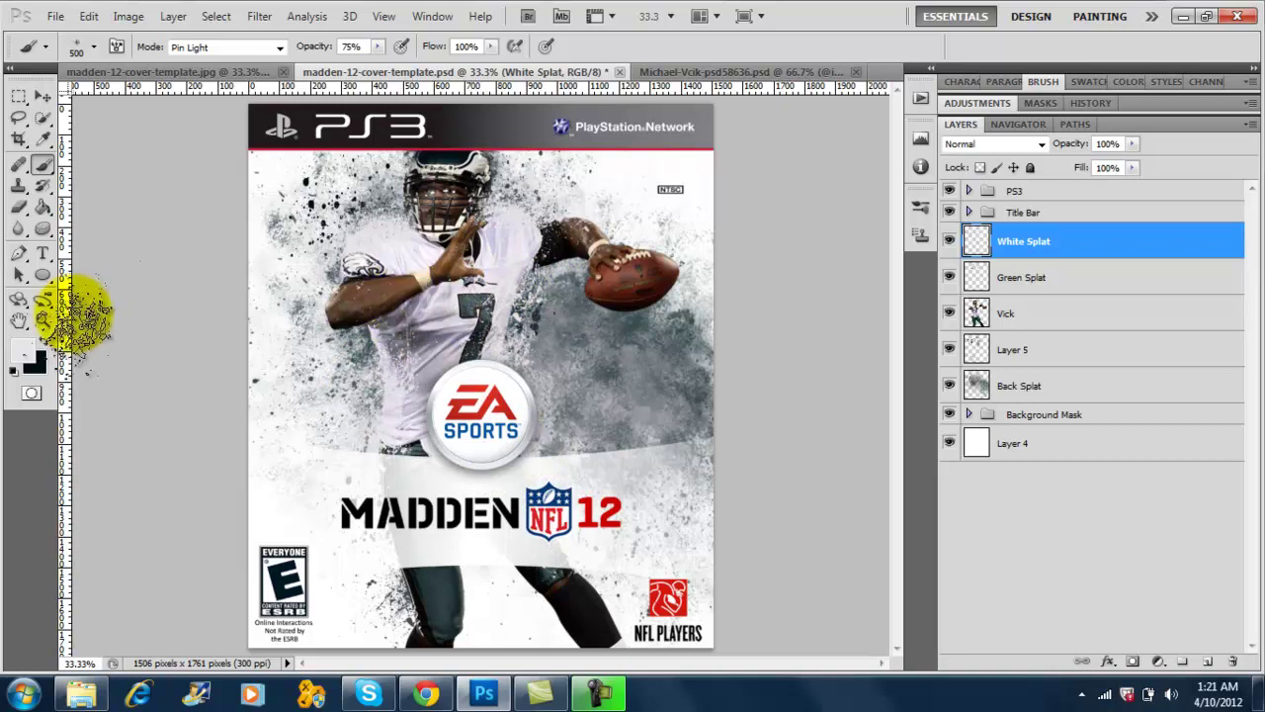
# Close the separate Michael Vick document and open the LucisArt 3 ED filter for the Vick layer with its preview at 25%
pyautogui.click(1030, 323)
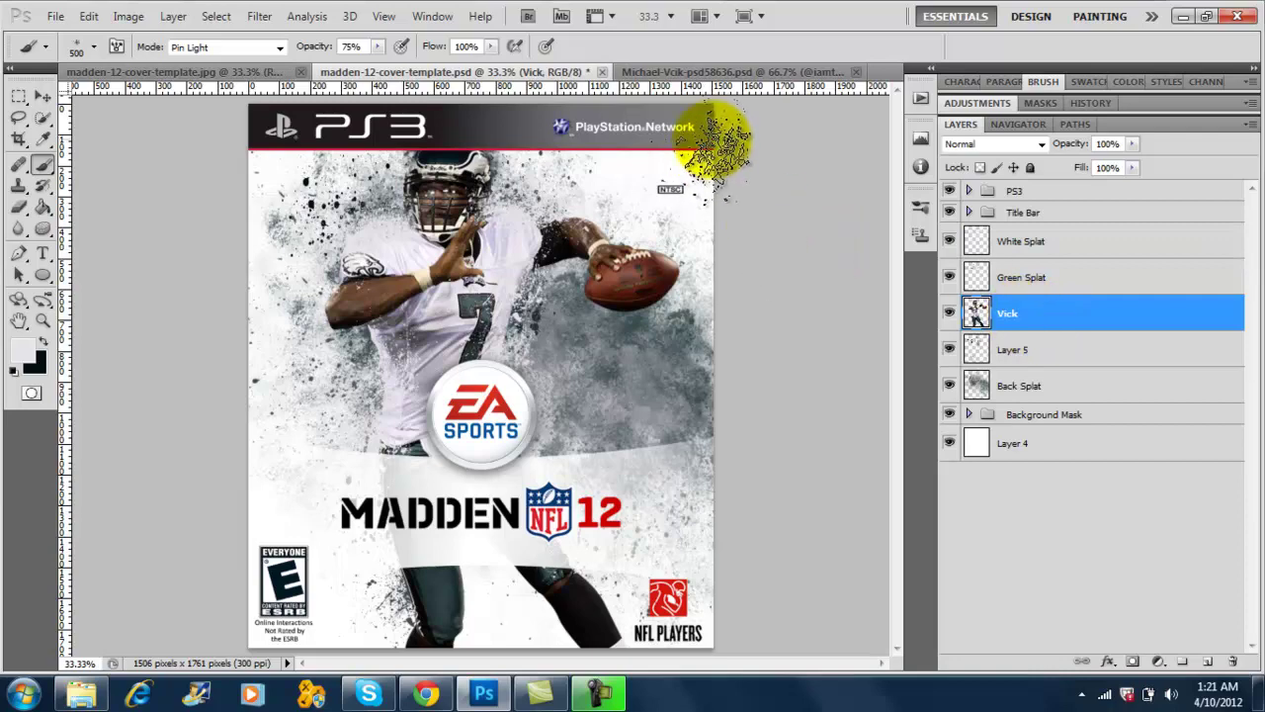
pyautogui.click(753, 73)
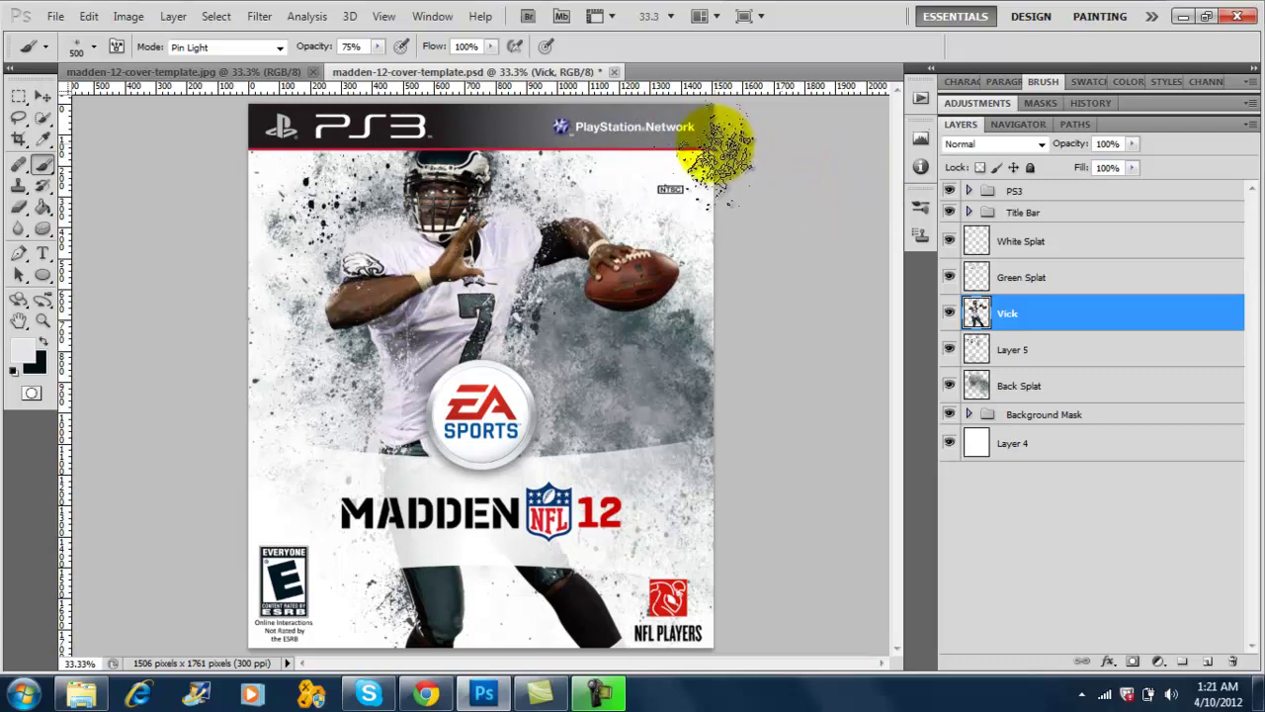
pyautogui.click(258, 20)
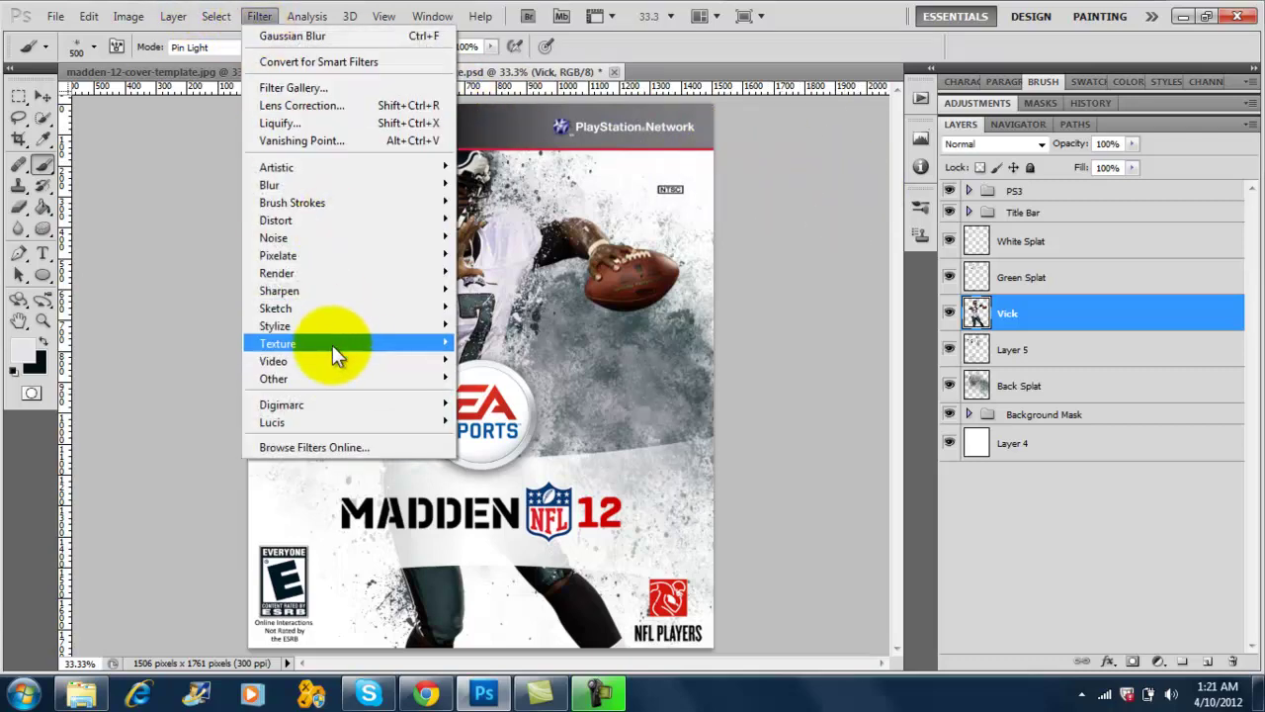
pyautogui.moveTo(353, 351)
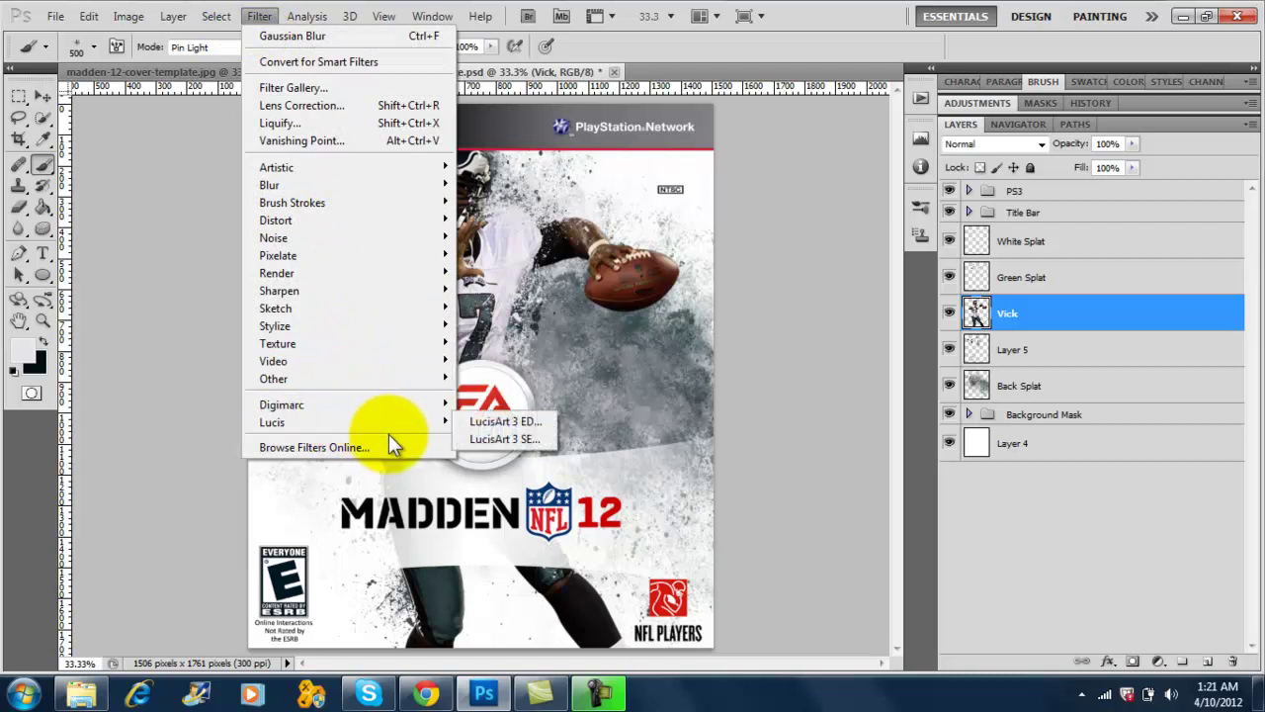
pyautogui.moveTo(434, 424)
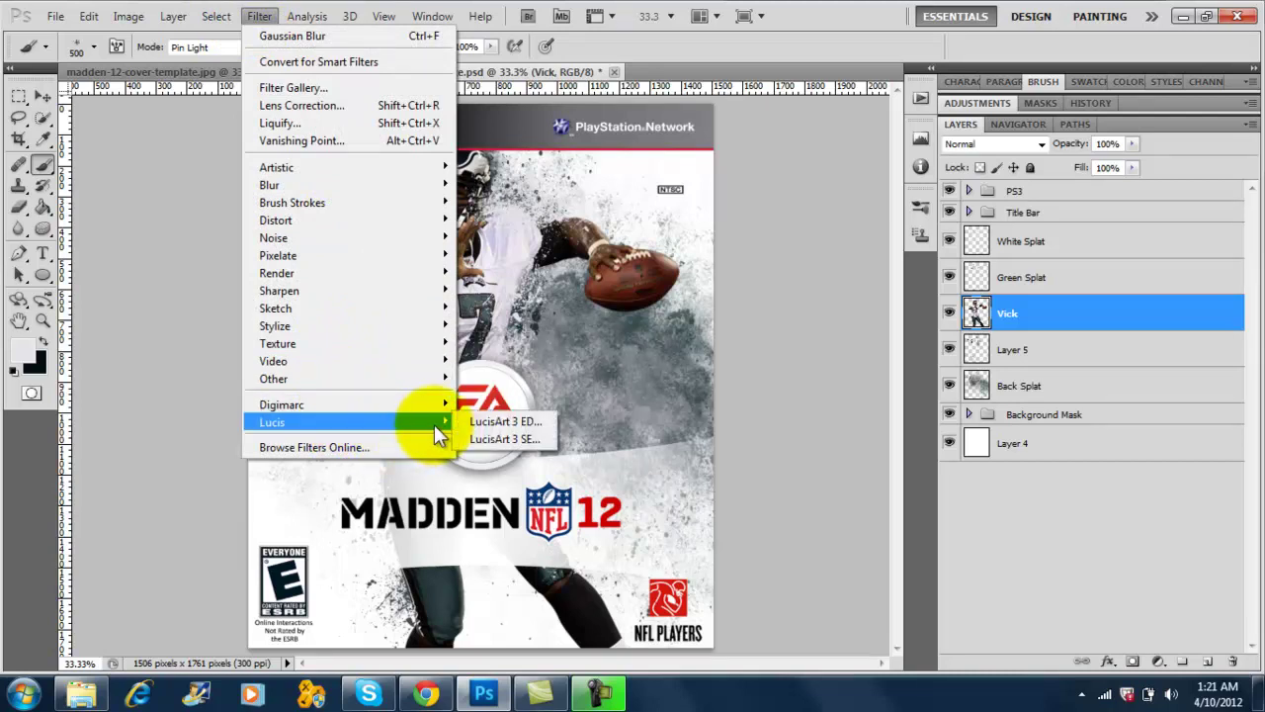
pyautogui.click(516, 423)
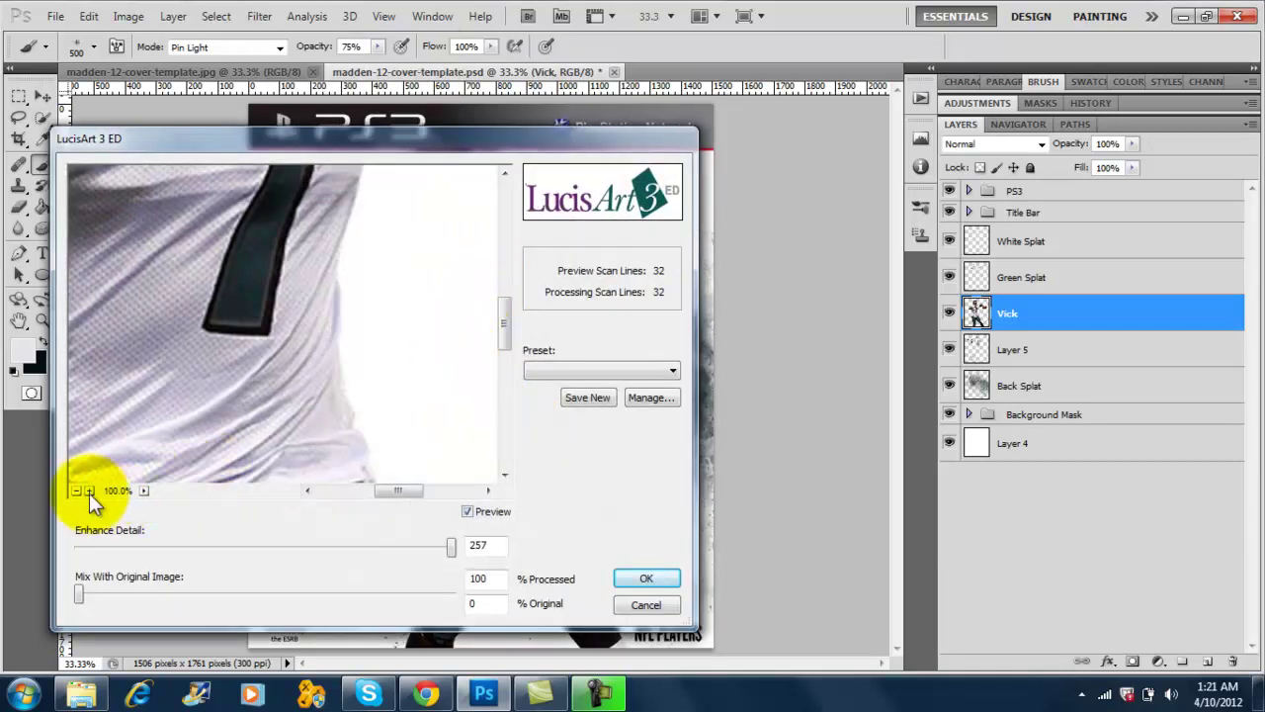
pyautogui.click(77, 491)
pyautogui.click(77, 492)
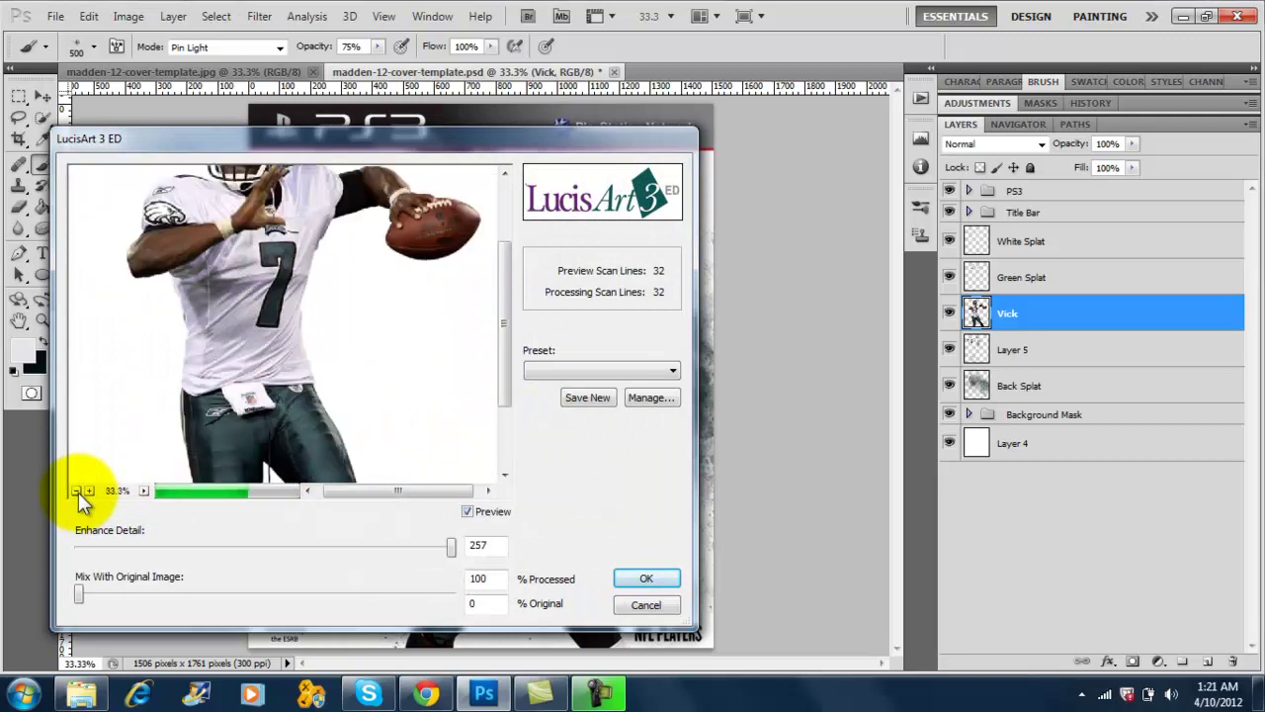
pyautogui.click(77, 491)
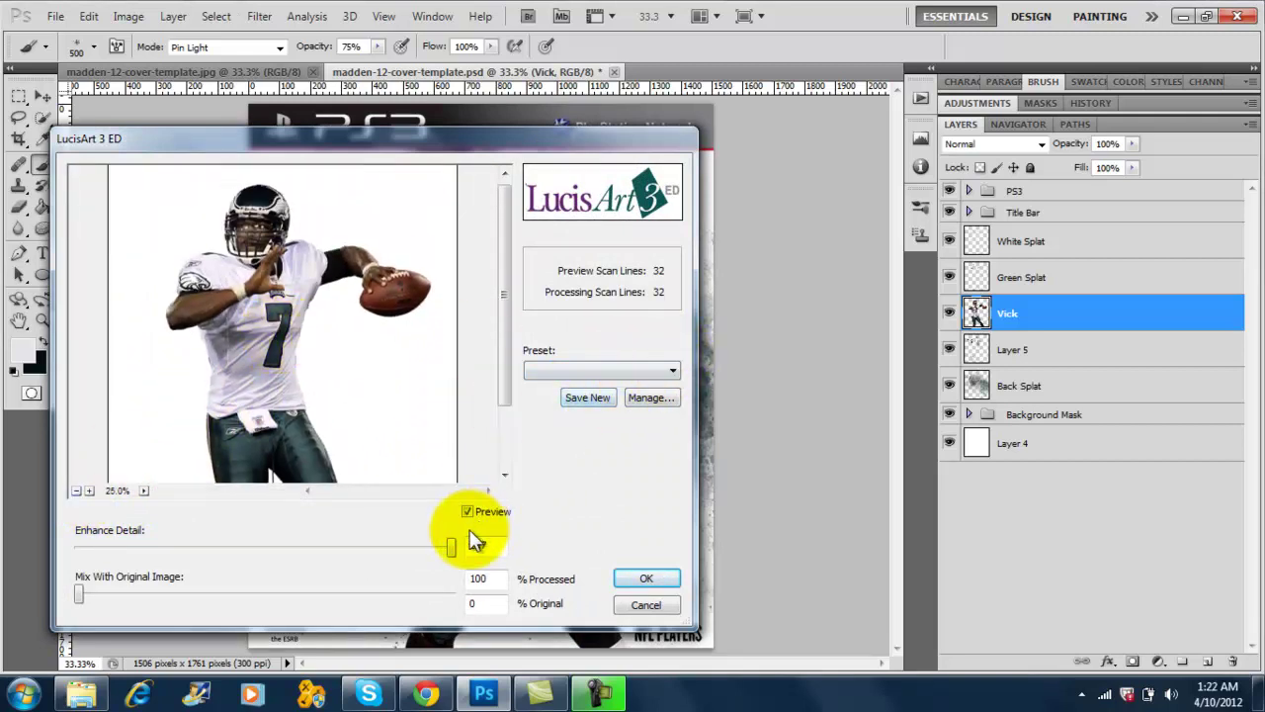
# Apply the LucisArt filter with Enhance Detail at 65 and a mix of about 55% processed and 45% original
pyautogui.moveTo(452, 548); pyautogui.dragTo(203, 554)
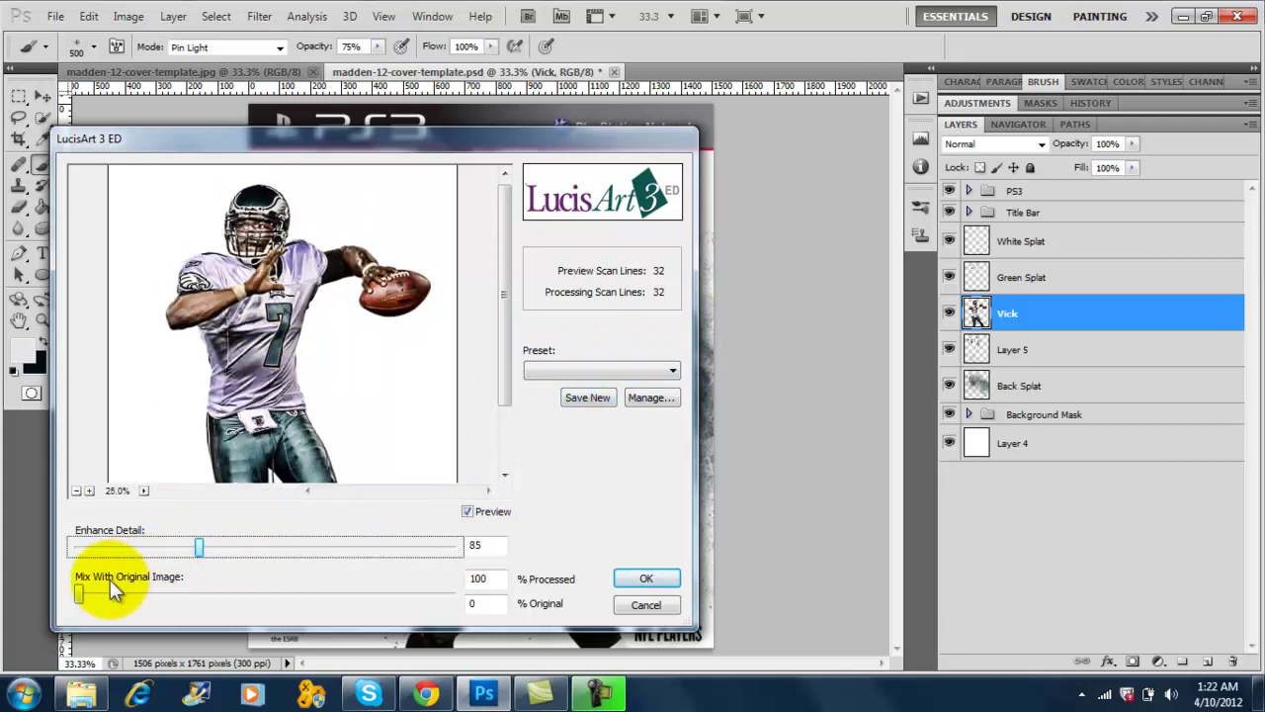
pyautogui.moveTo(81, 596); pyautogui.dragTo(254, 595)
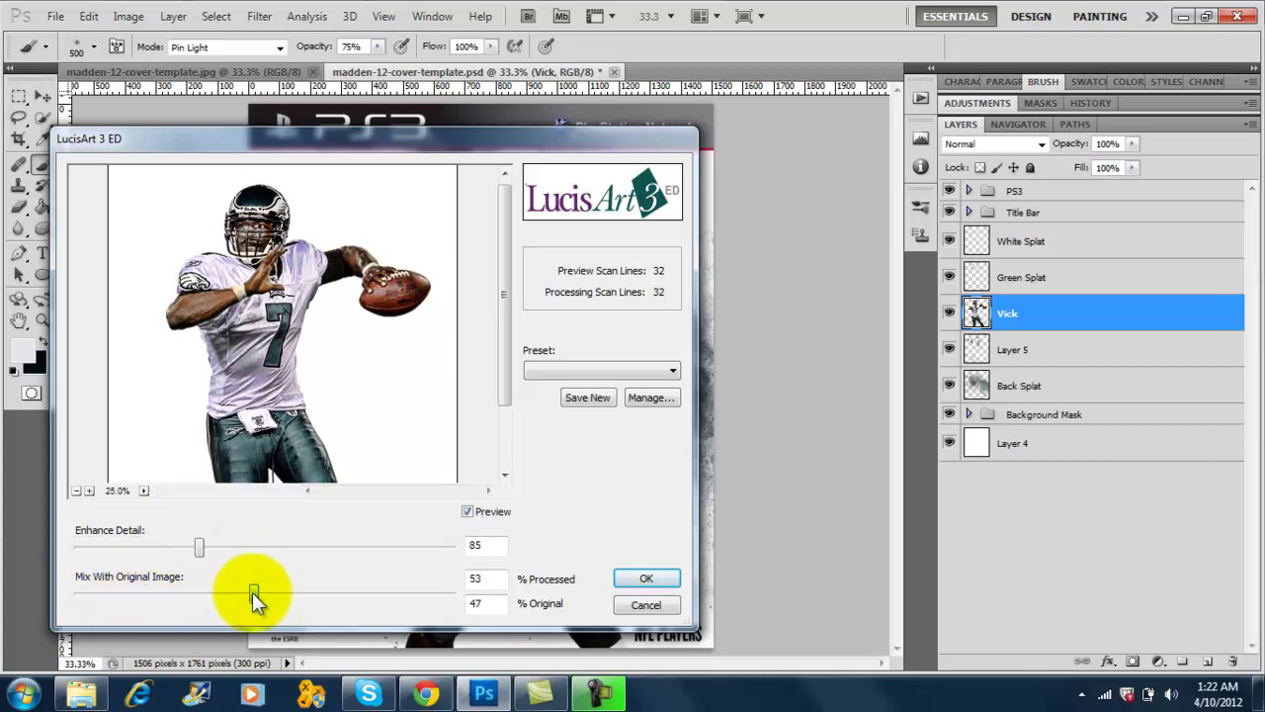
pyautogui.moveTo(197, 548); pyautogui.dragTo(122, 546)
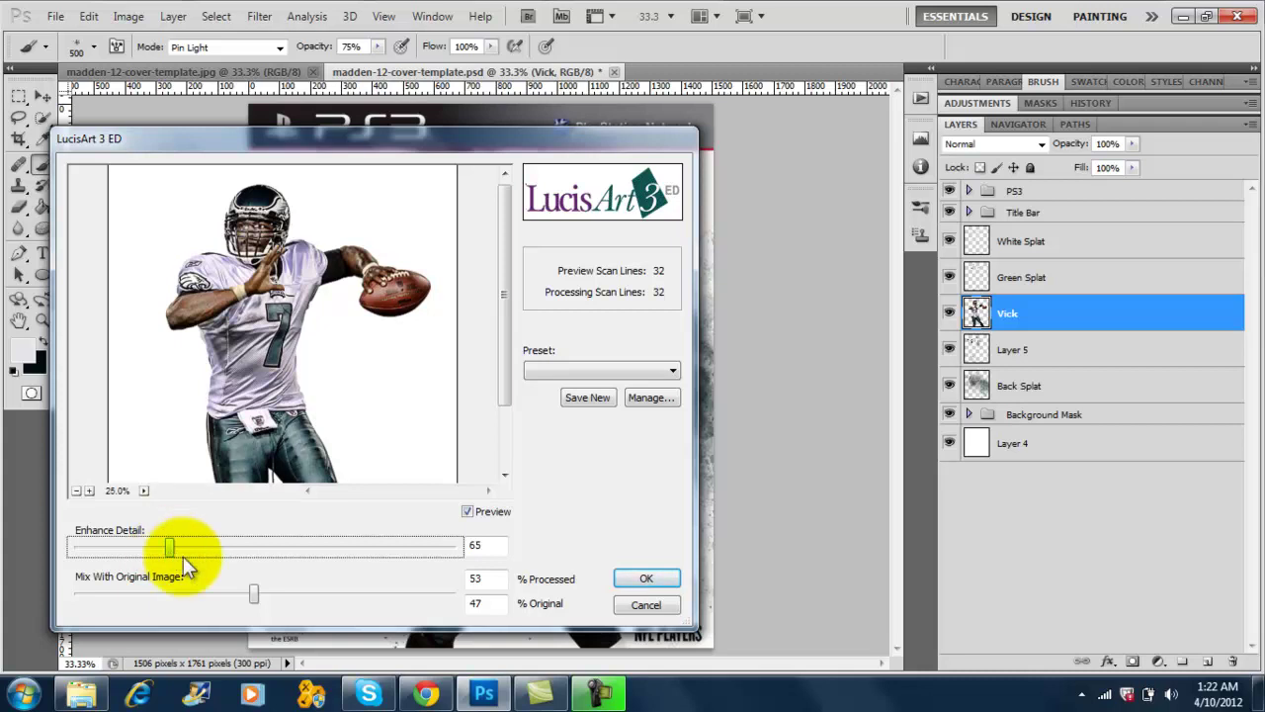
pyautogui.moveTo(255, 594); pyautogui.dragTo(248, 594)
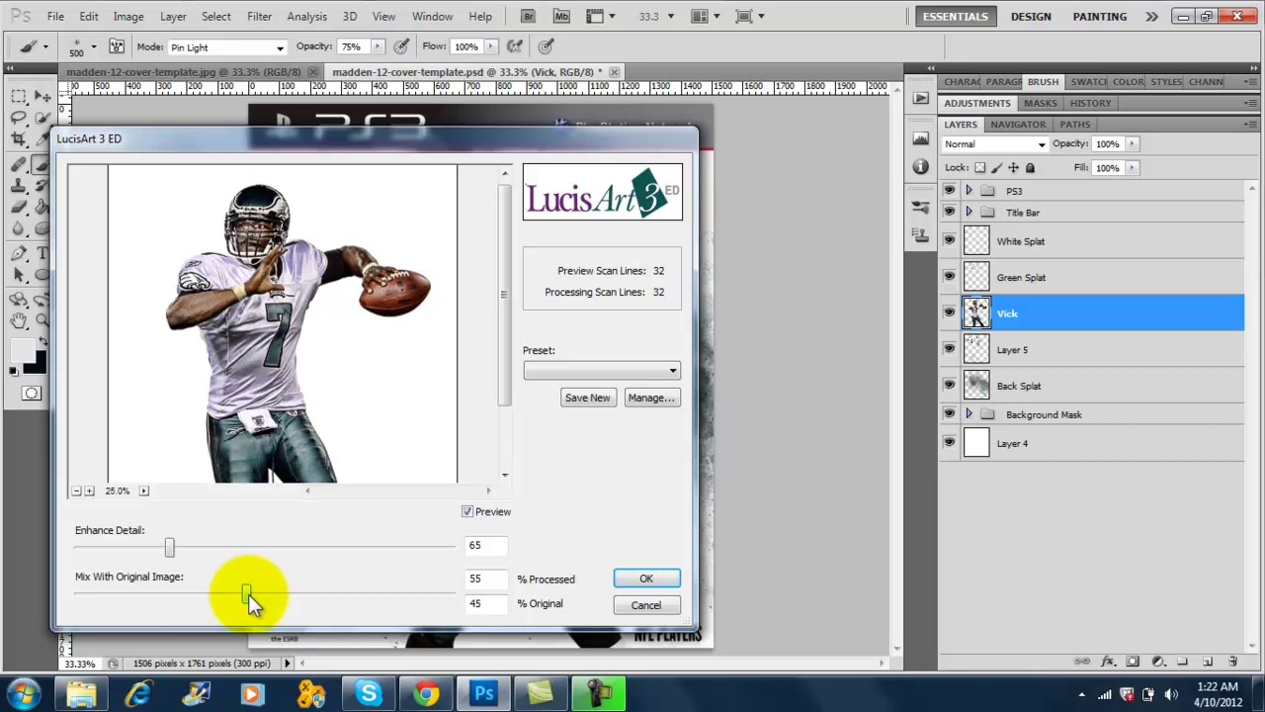
pyautogui.moveTo(247, 594); pyautogui.dragTo(244, 594)
pyautogui.click(623, 579)
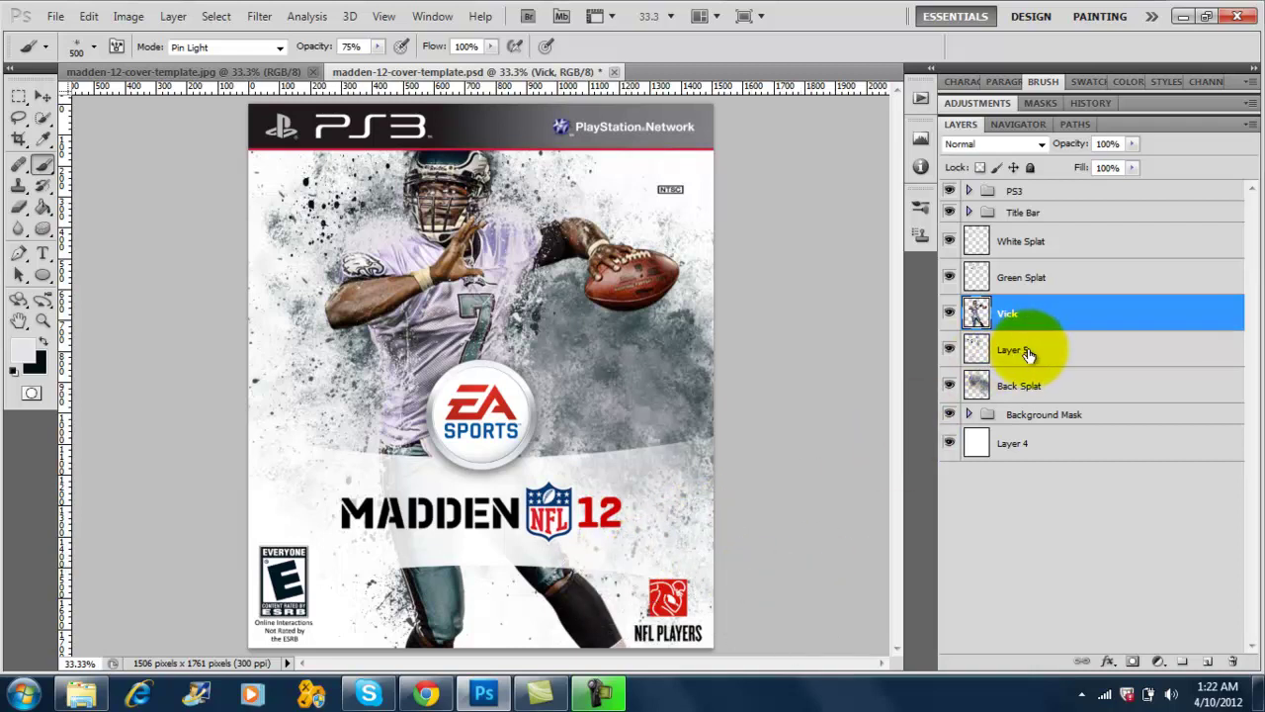
# With Green Splat active, sample a grey-green as the foreground colour and return to the Brush tool
pyautogui.click(1030, 276)
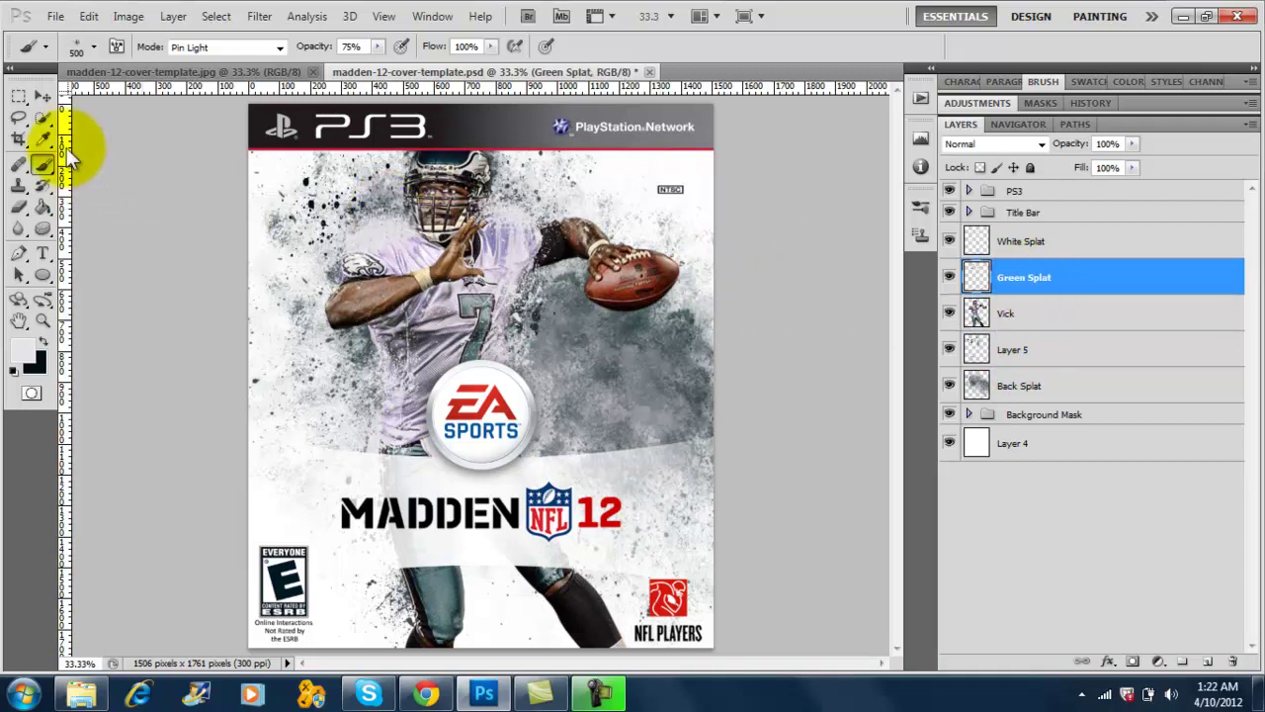
pyautogui.click(43, 138)
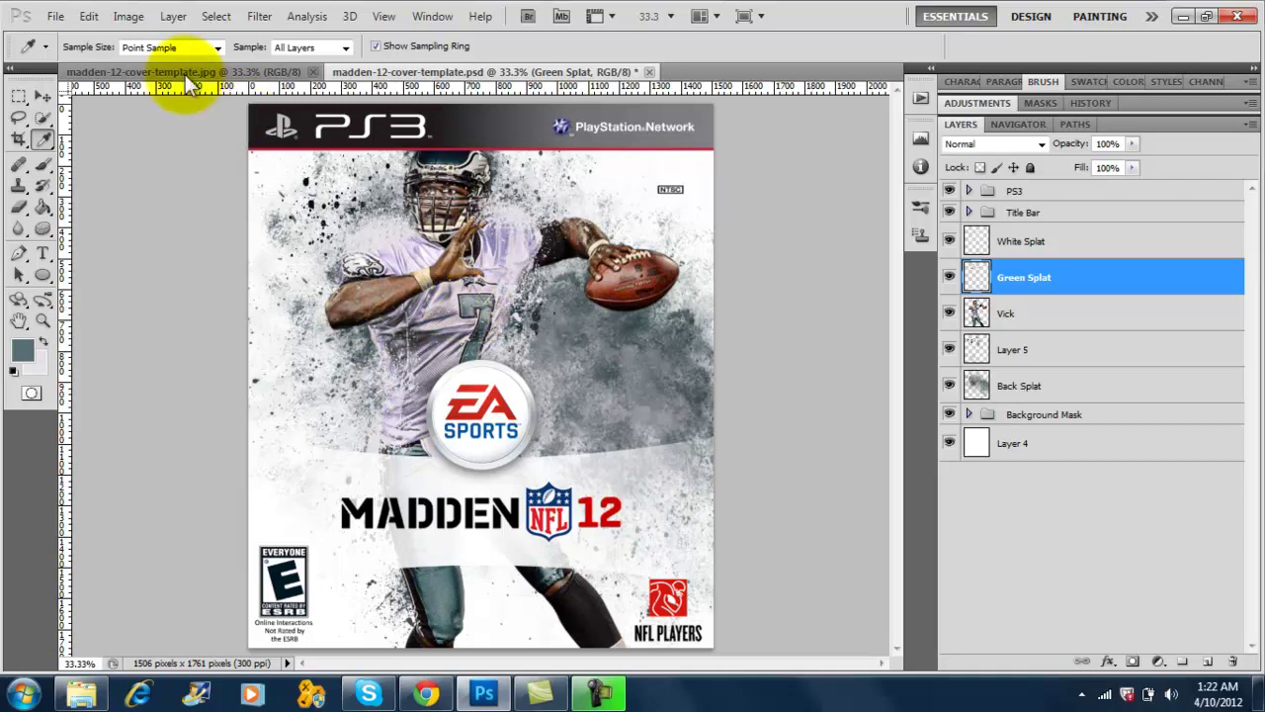
pyautogui.click(44, 161)
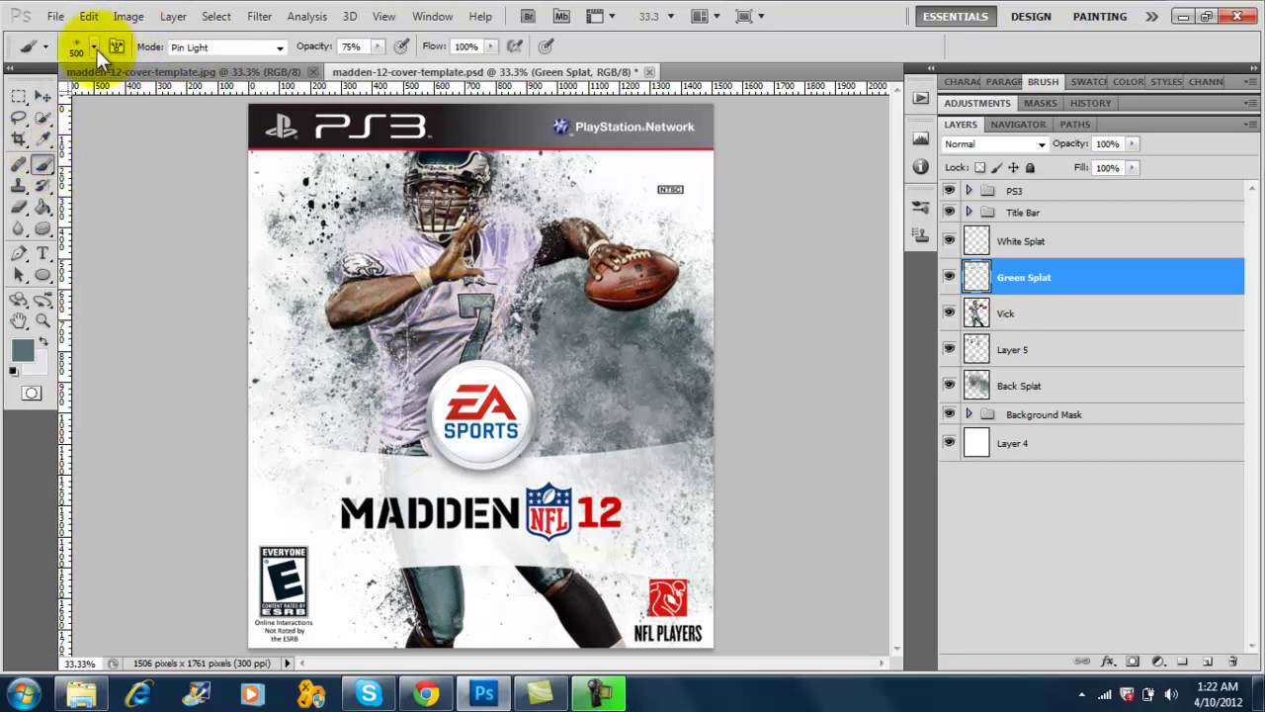
# Choose the 978 splatter brush after trying the 999 and 963 tips
pyautogui.click(94, 48)
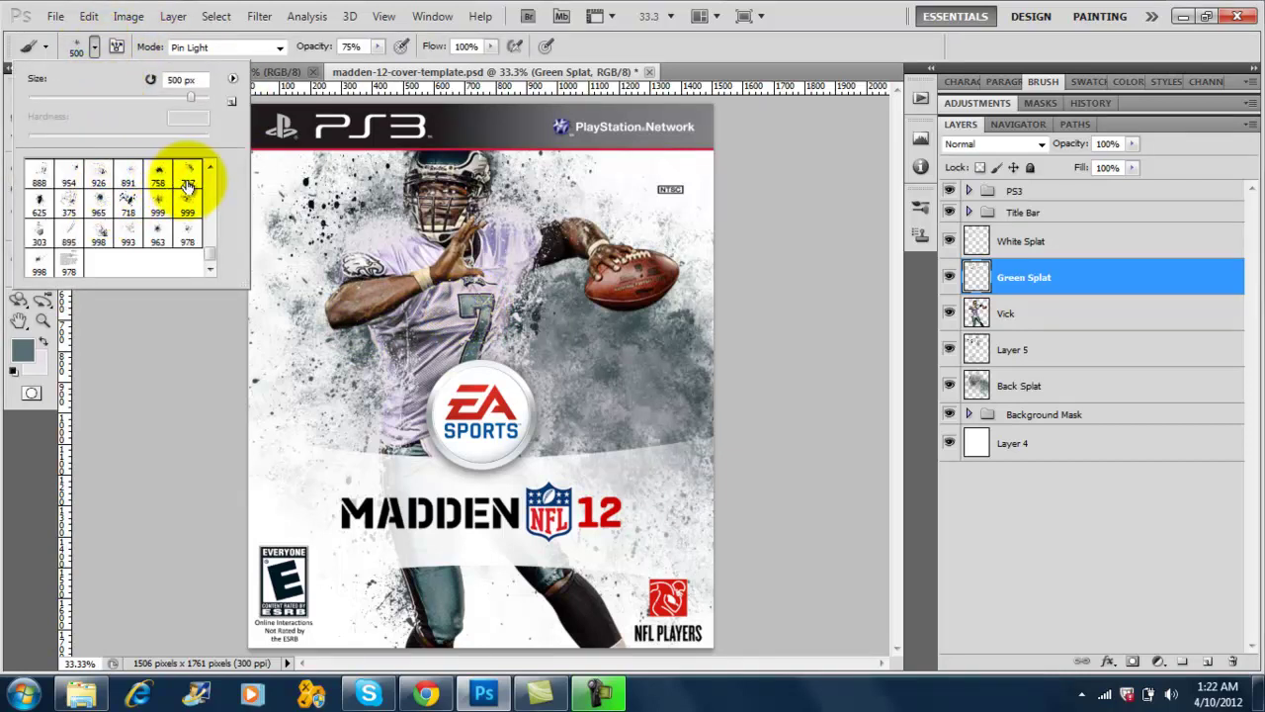
pyautogui.click(161, 206)
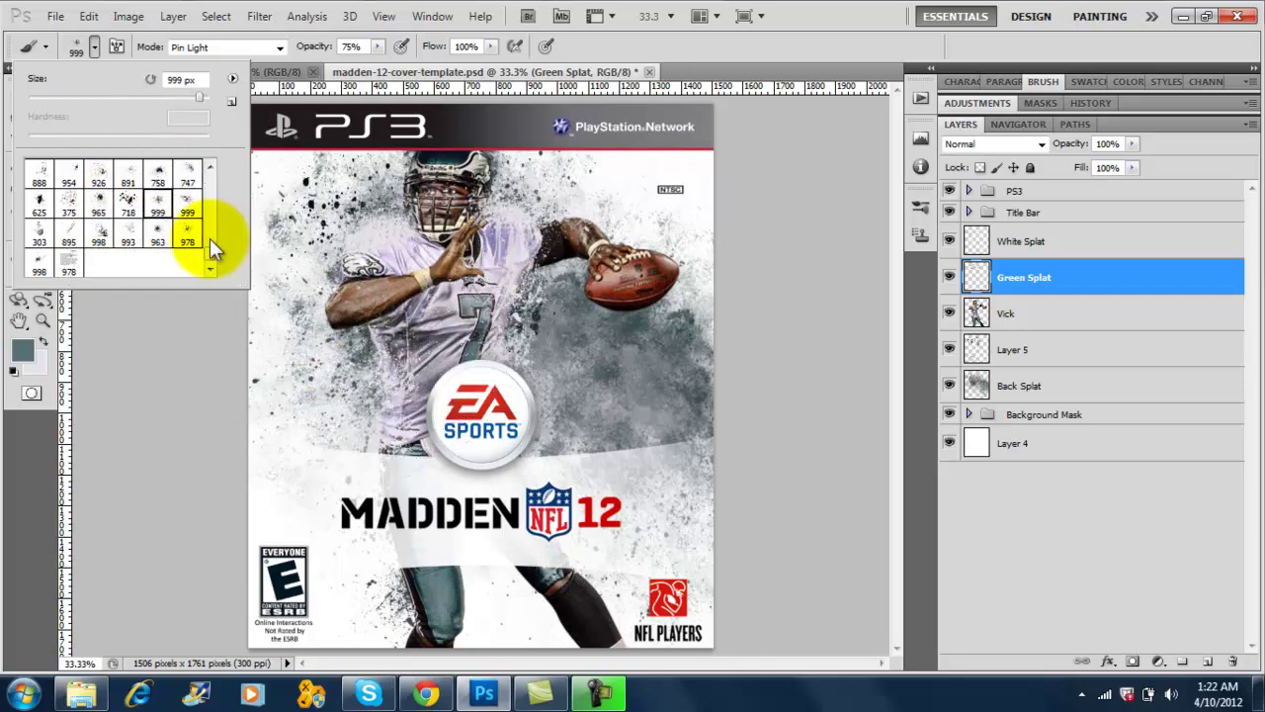
pyautogui.click(158, 233)
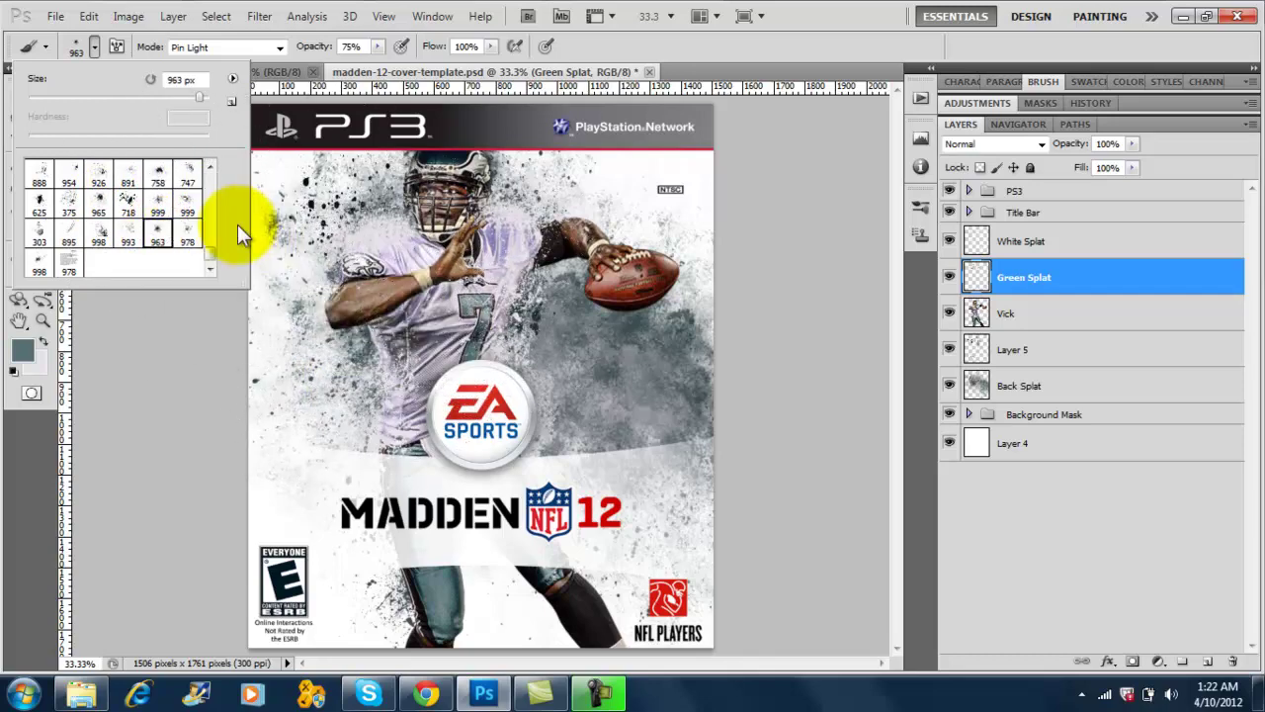
pyautogui.click(196, 232)
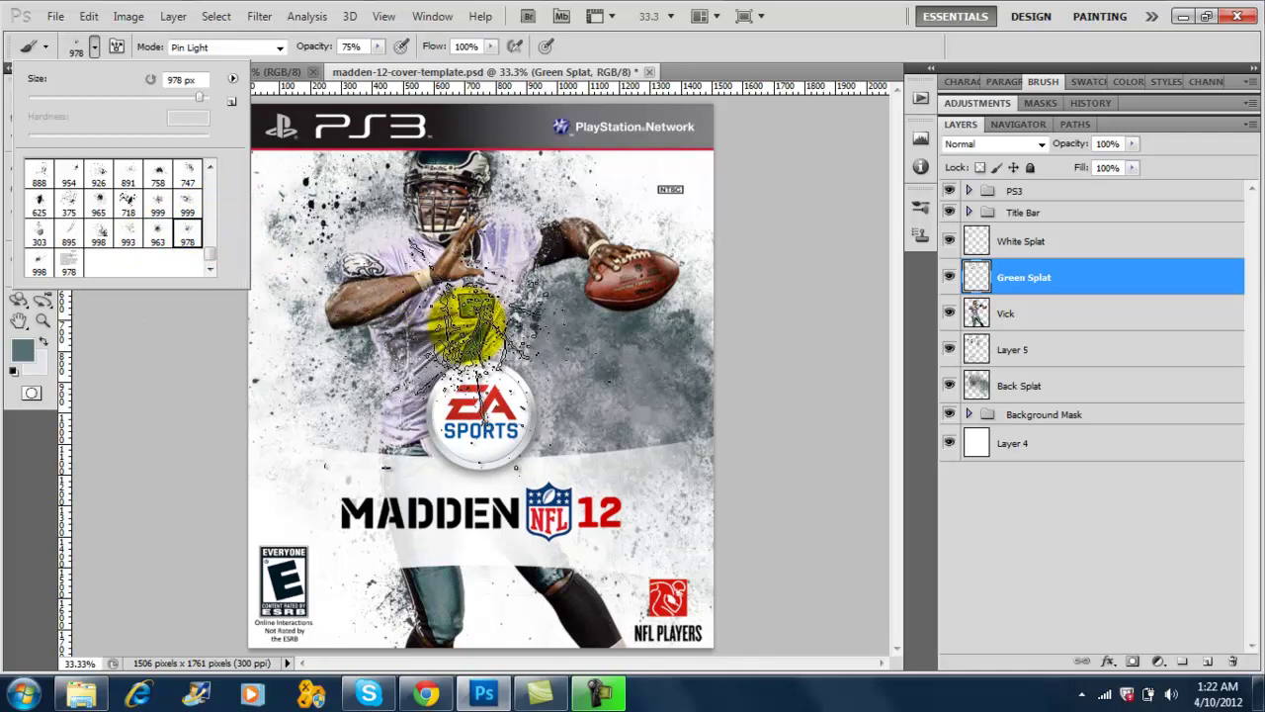
pyautogui.click(98, 49)
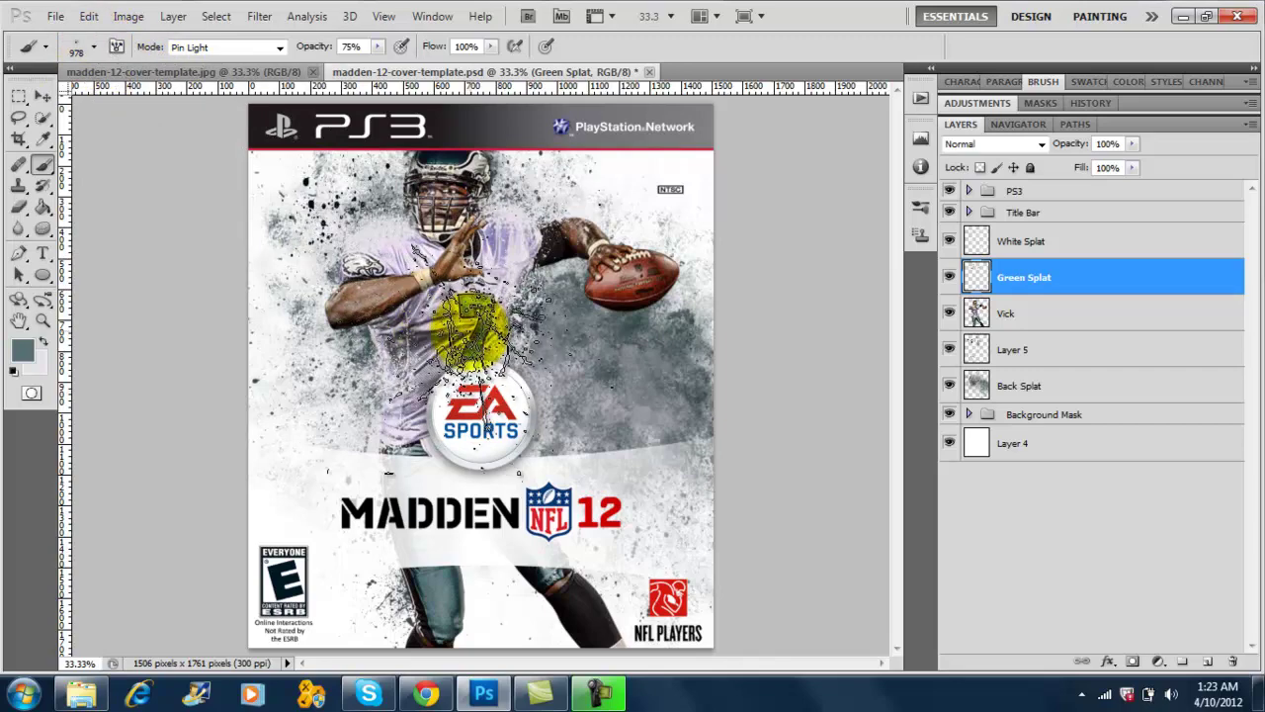
# Reduce the splatter brush to 250 px and stamp grey-green splatter over the jersey number on Green Splat
pyautogui.press('[')
pyautogui.press('[')
pyautogui.press('[')
pyautogui.press('[')
pyautogui.press('[')
pyautogui.press('[')
pyautogui.press('[')
pyautogui.press('[')
pyautogui.press('[')
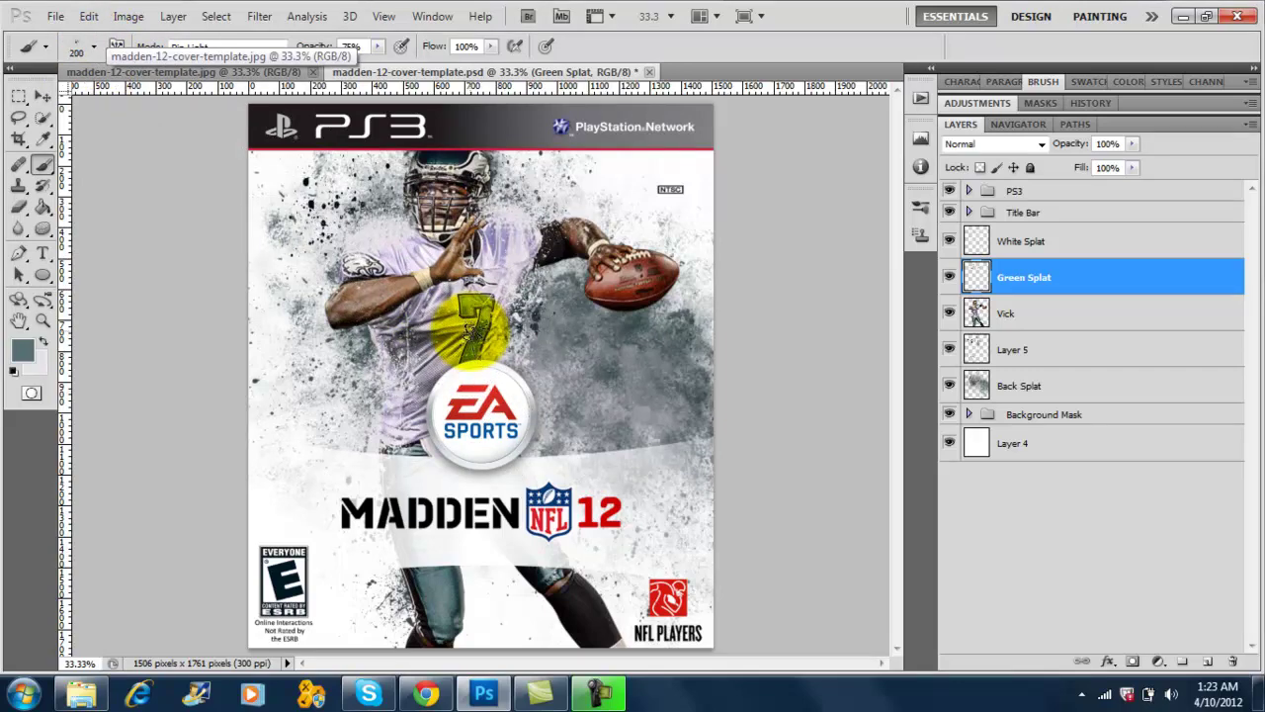
pyautogui.press(']')
pyautogui.press(']')
pyautogui.press(']')
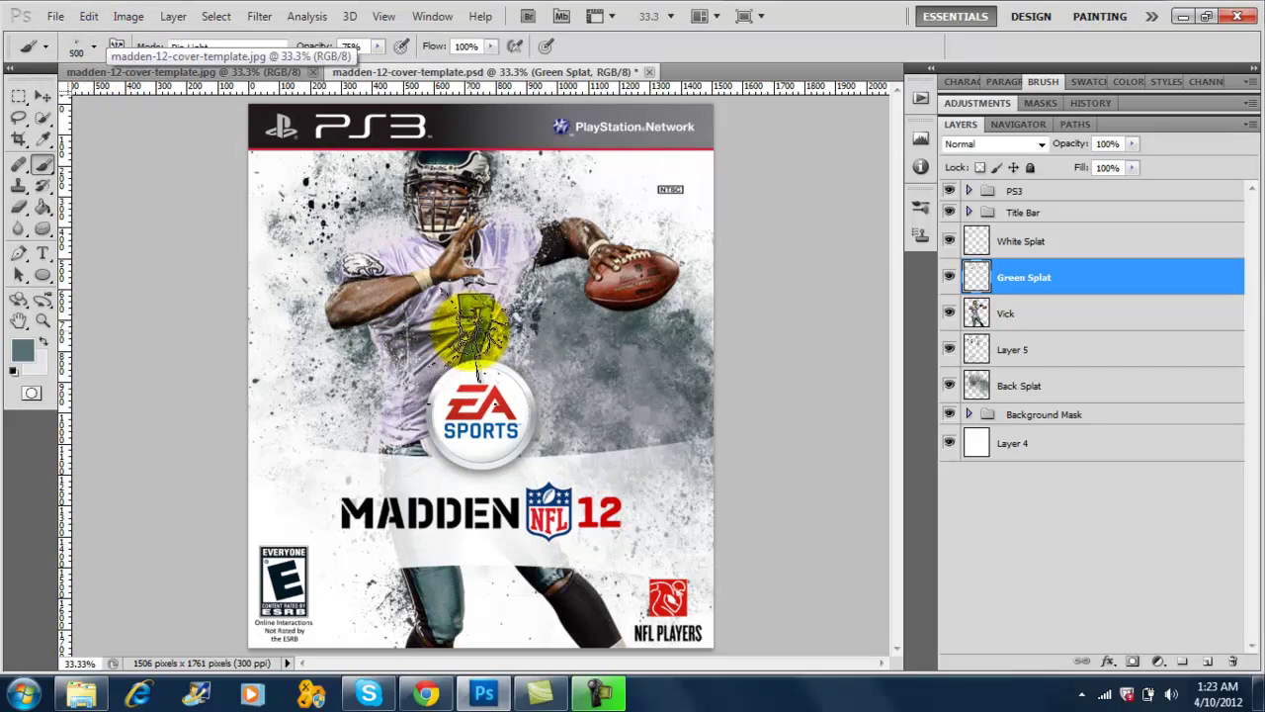
pyautogui.press('[')
pyautogui.hotkey('ctrl', 'z')
pyautogui.click(460, 297)
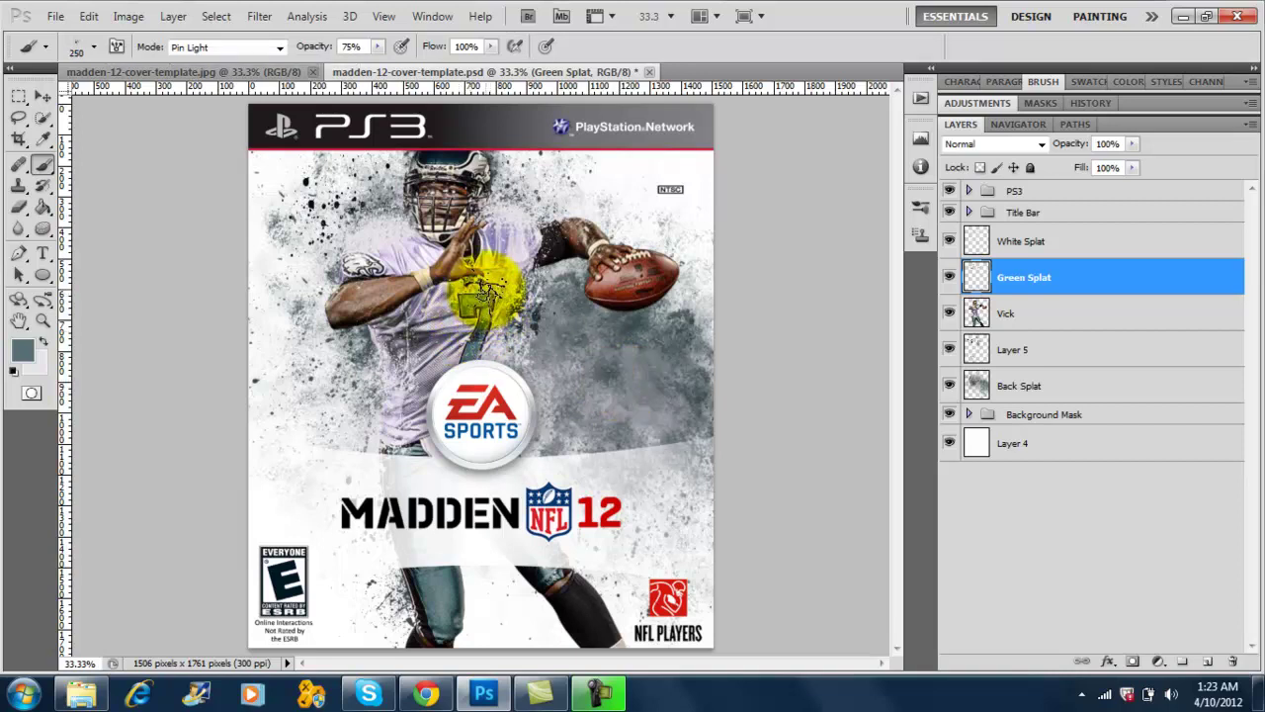
# Choose the 895 splatter brush and raise the brush opacity to 92%
pyautogui.click(42, 340)
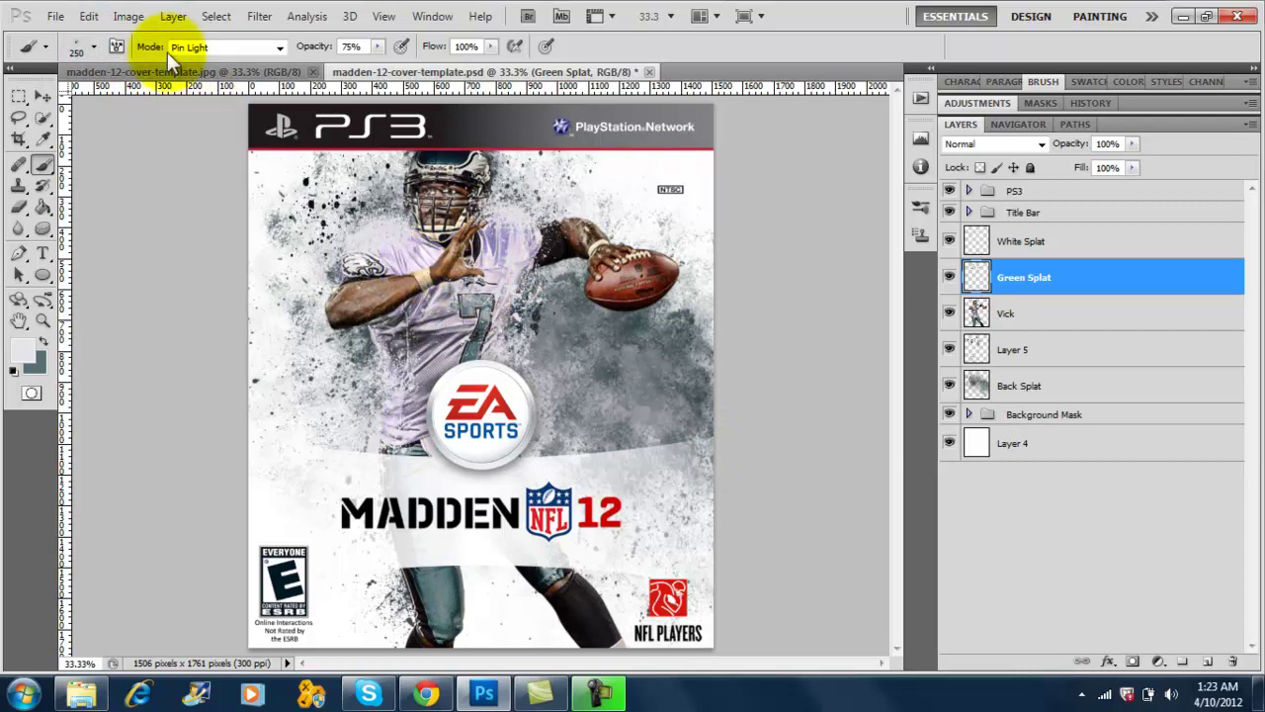
pyautogui.click(93, 46)
pyautogui.click(71, 239)
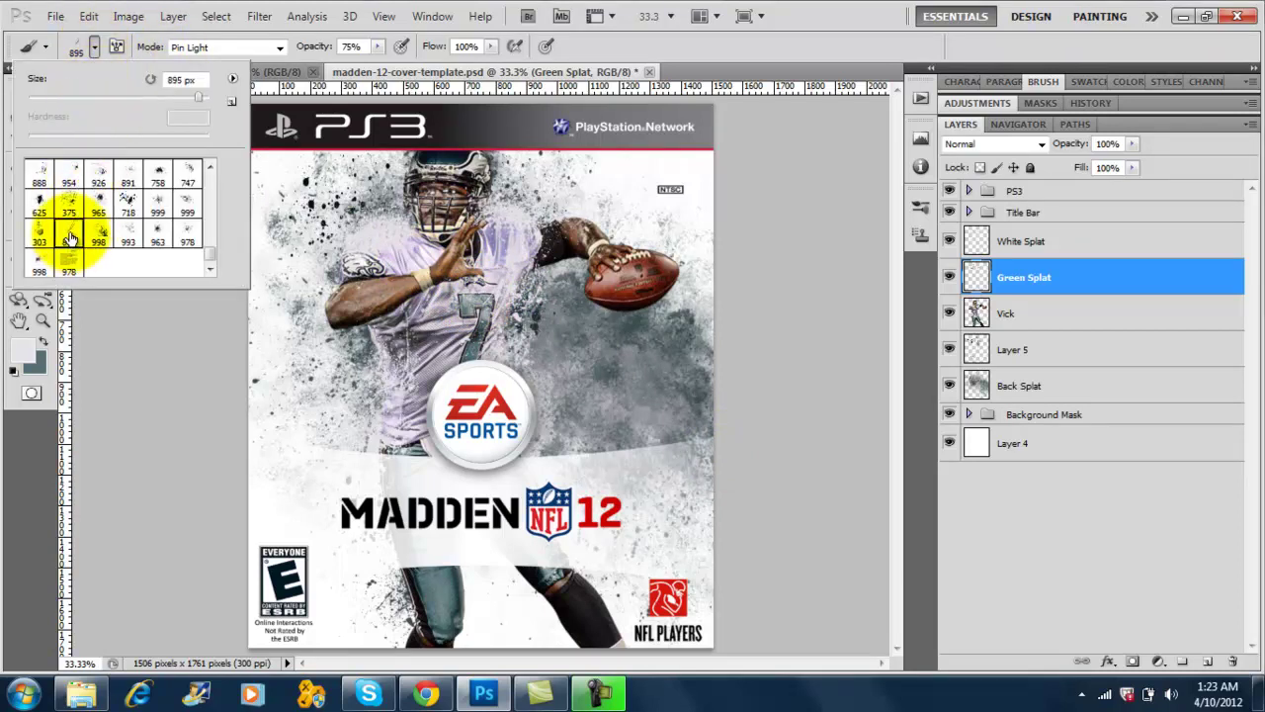
pyautogui.click(96, 44)
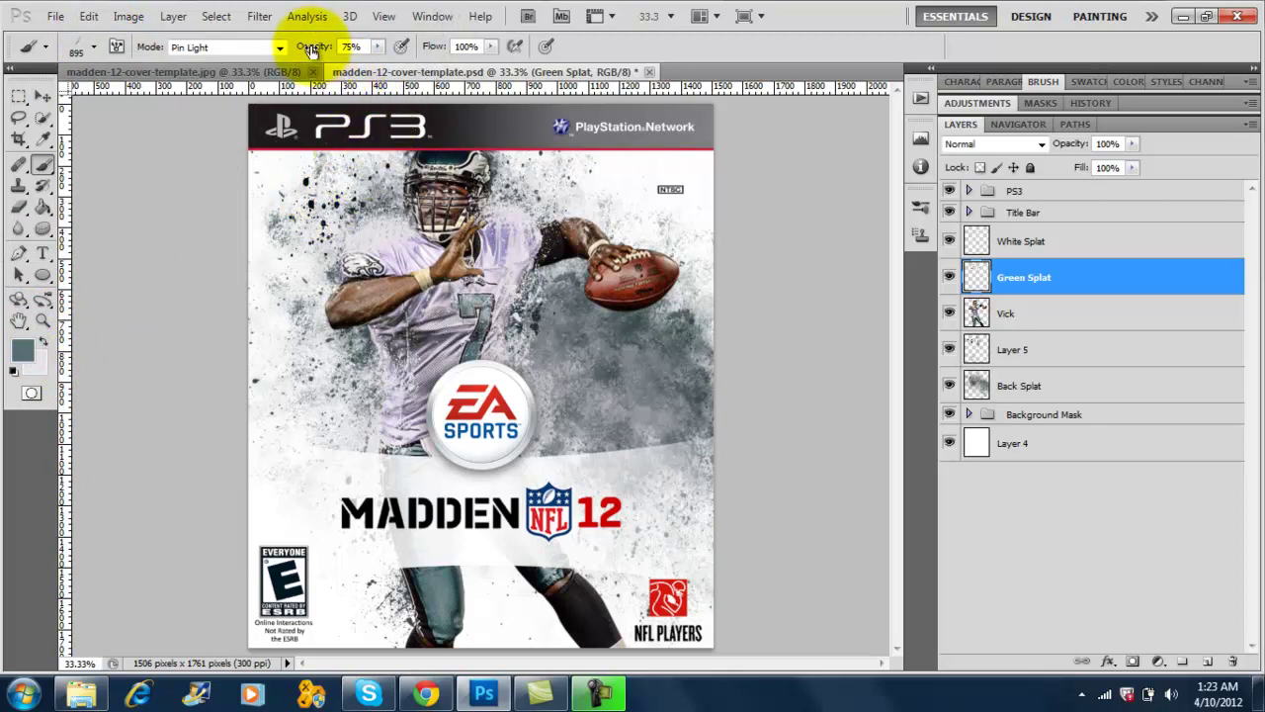
pyautogui.moveTo(310, 49); pyautogui.dragTo(327, 49)
# On Layer 5, sample the helmet's dark green as the foreground colour and brush dark splatter beside the player's elbow and near the cover's right edge
pyautogui.click(1015, 346)
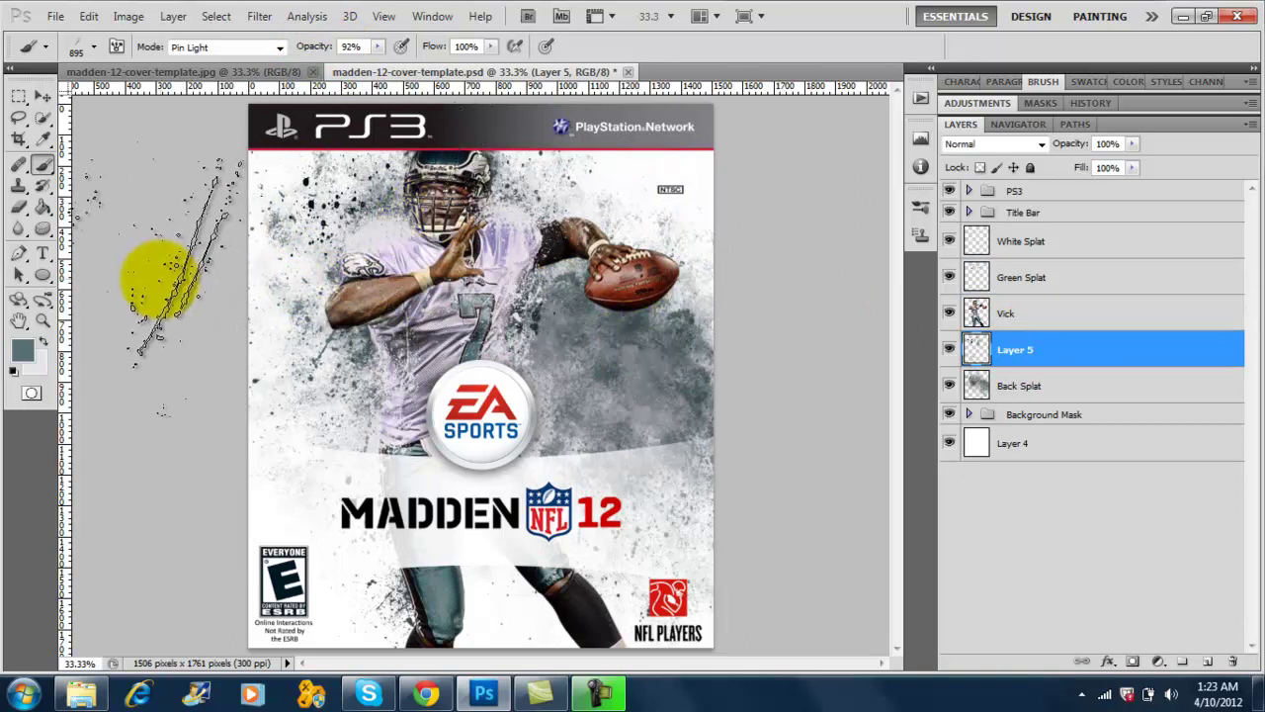
pyautogui.click(41, 137)
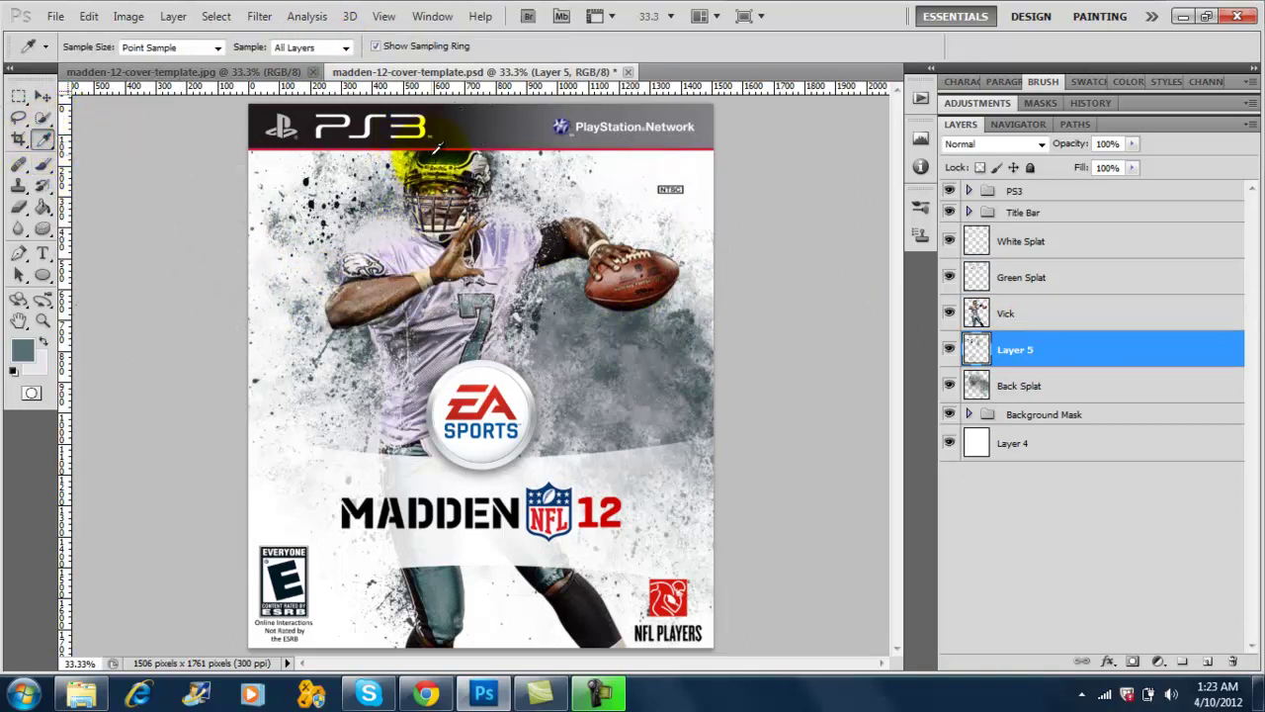
pyautogui.click(435, 148)
pyautogui.click(41, 166)
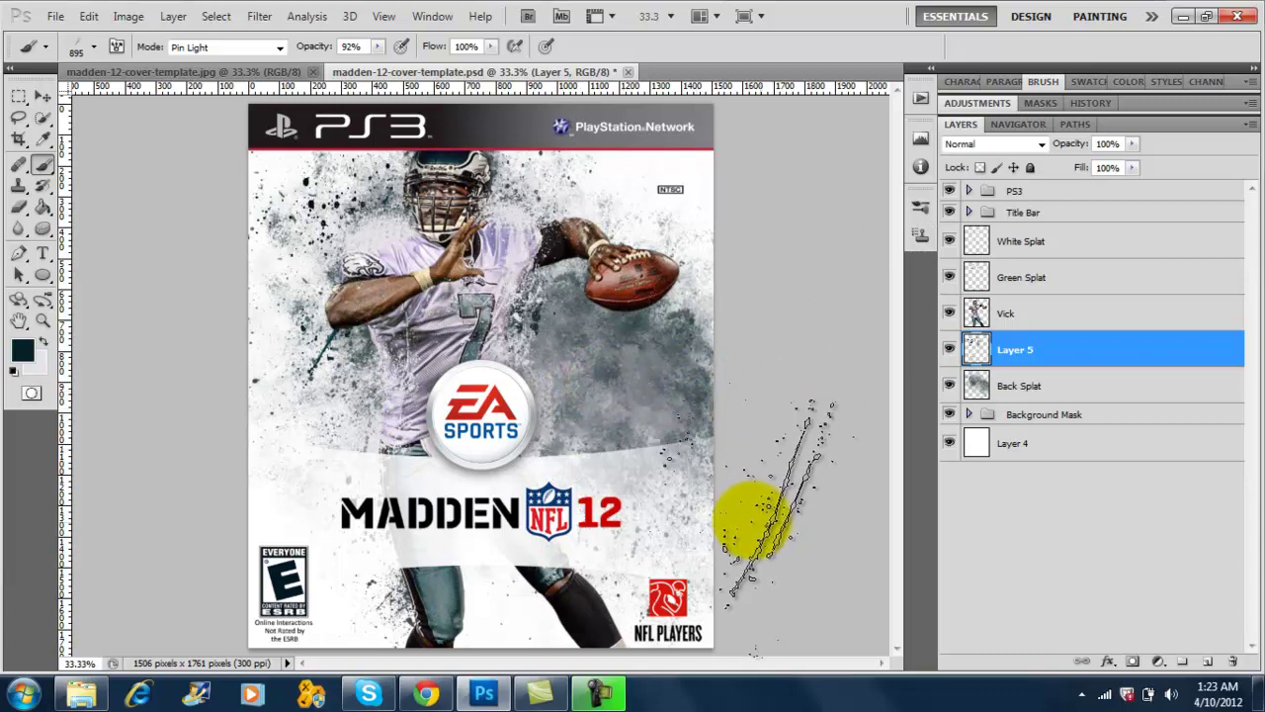
pyautogui.click(41, 97)
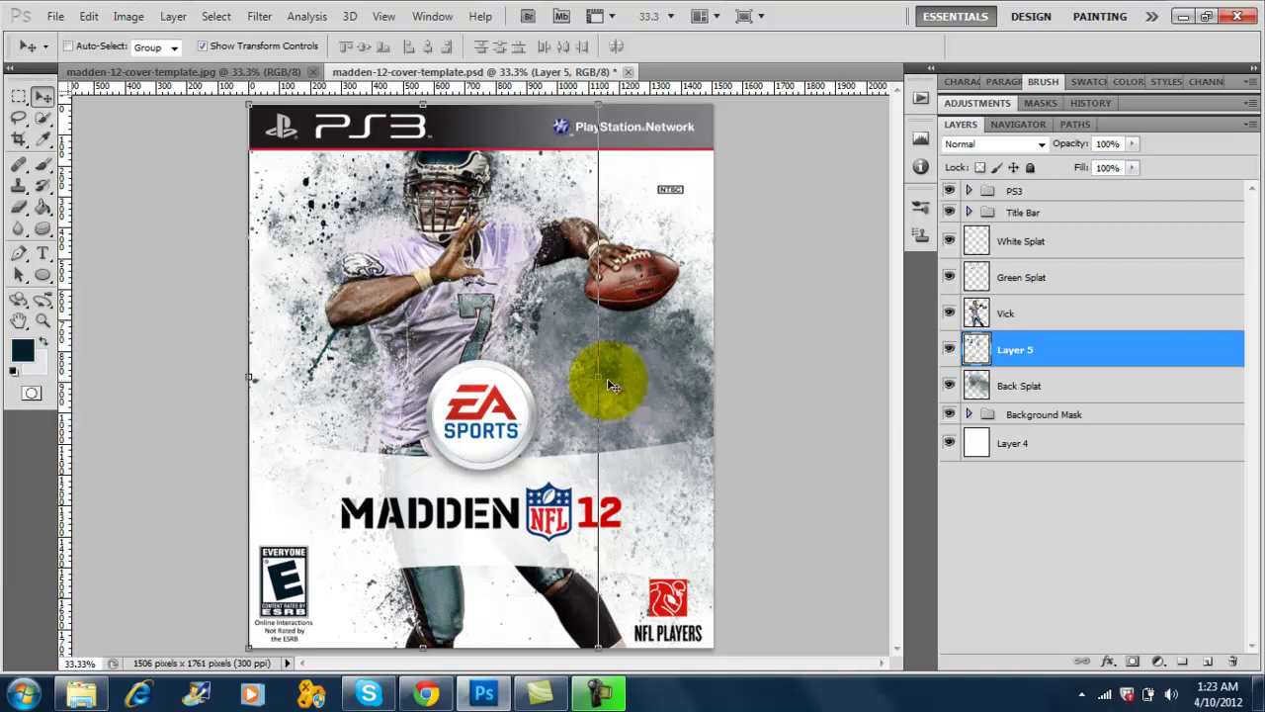
pyautogui.click(44, 163)
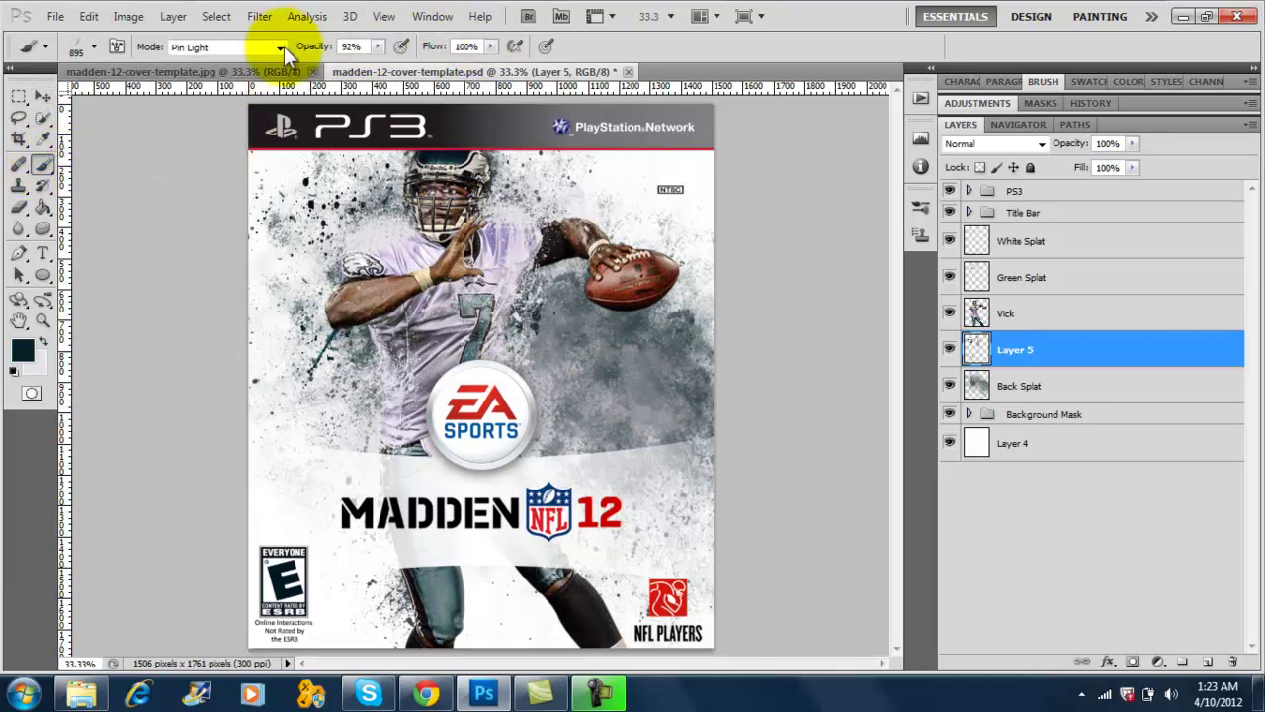
# Open the player cut-out Michael-Vick-psd70366.psd from the Game covers folder
pyautogui.click(55, 18)
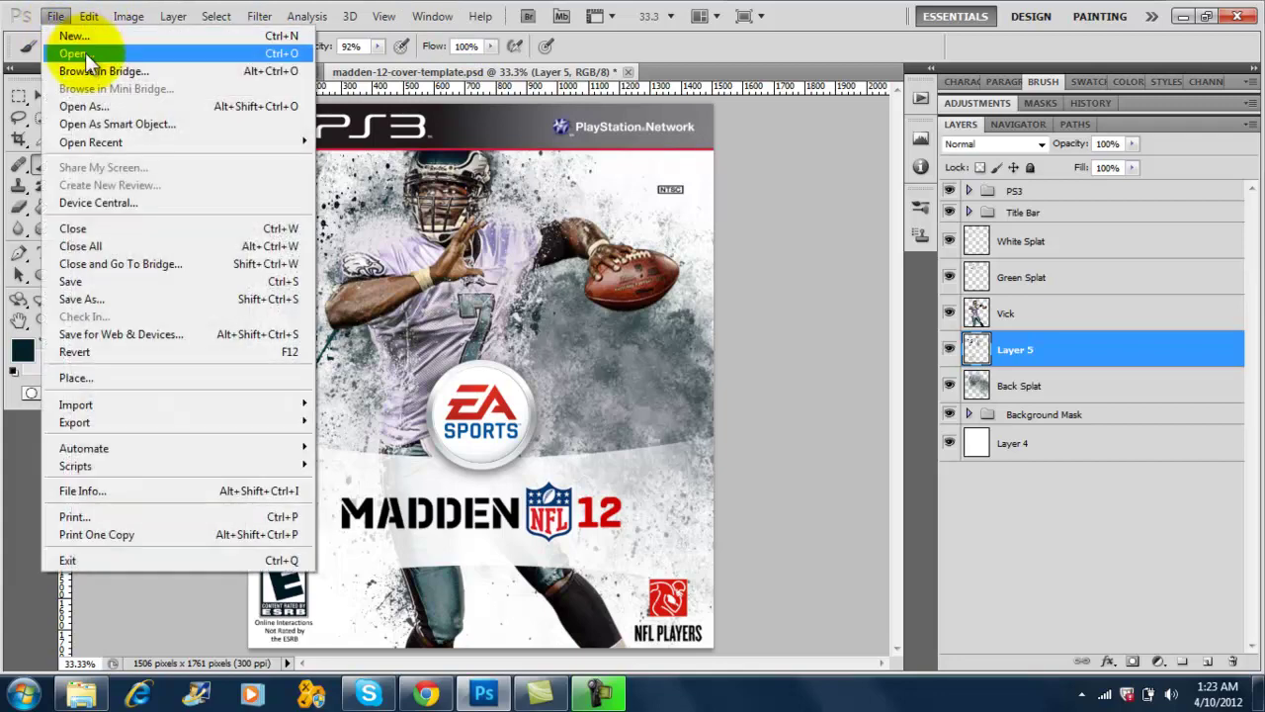
pyautogui.click(85, 54)
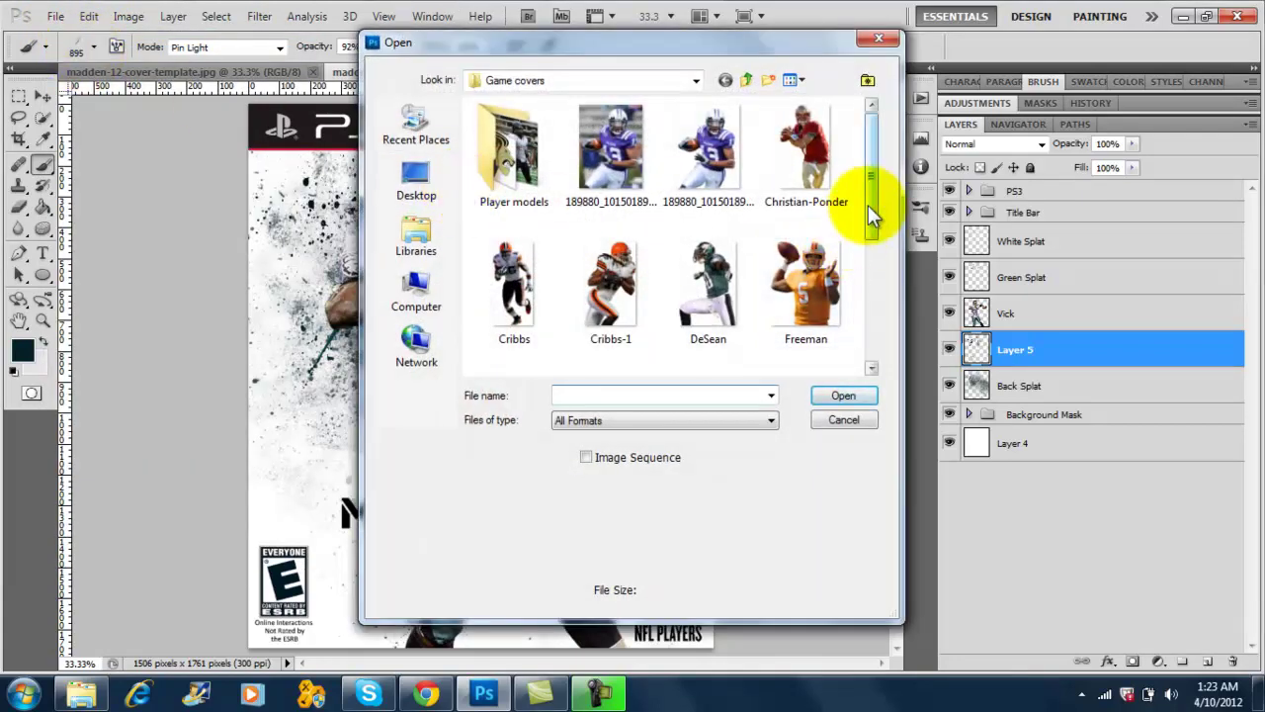
pyautogui.moveTo(869, 215); pyautogui.dragTo(878, 333)
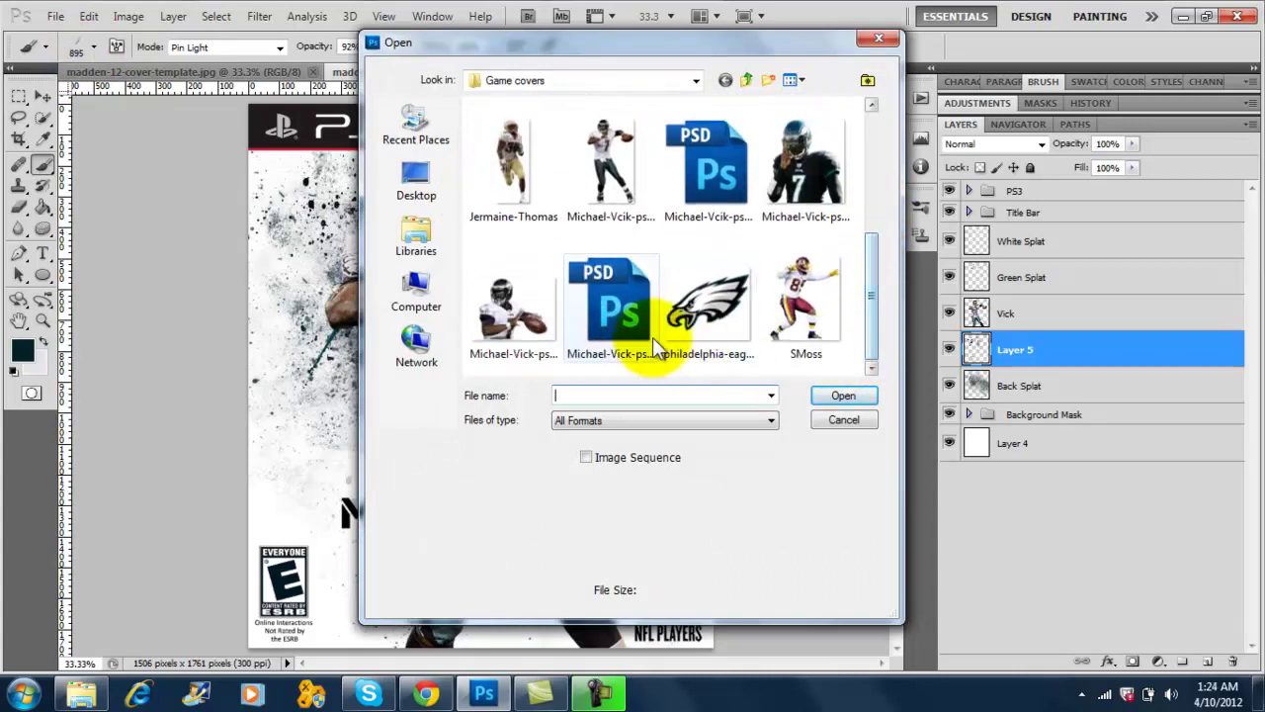
pyautogui.click(608, 326)
pyautogui.click(843, 396)
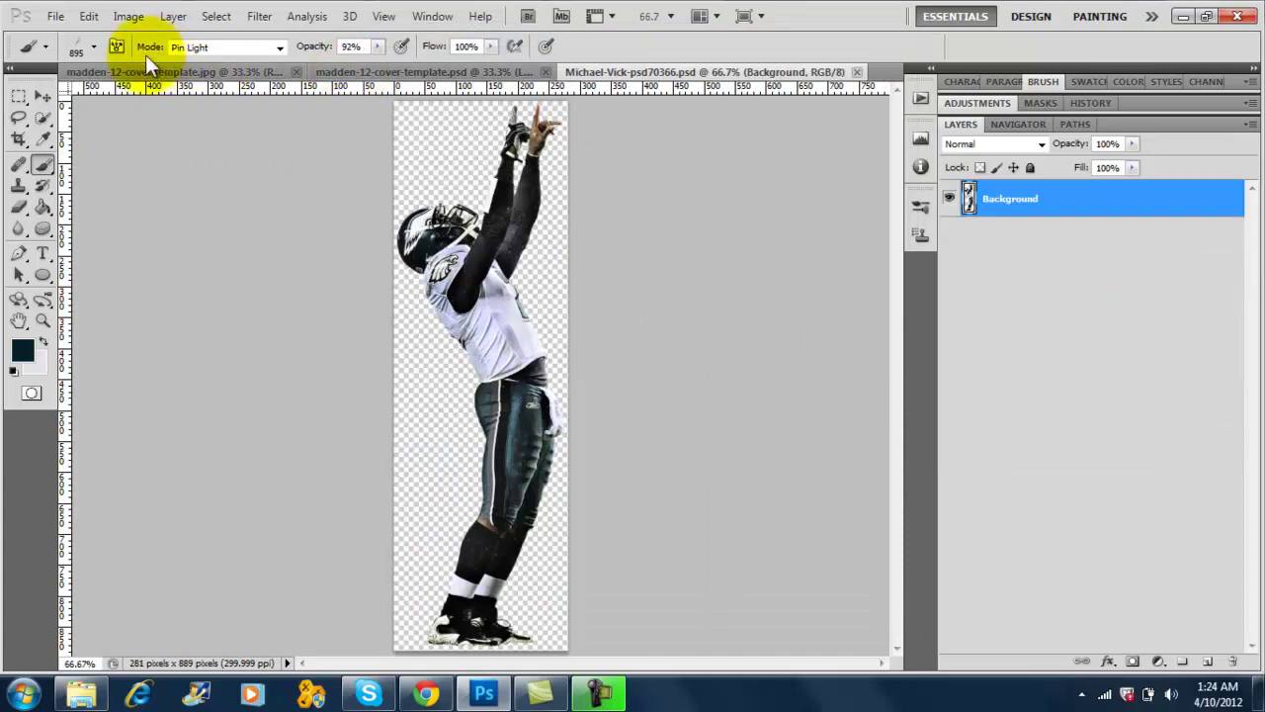
# Copy the arms-raised player cut-out into the madden-12-cover-template.psd document and close its source file
pyautogui.click(41, 100)
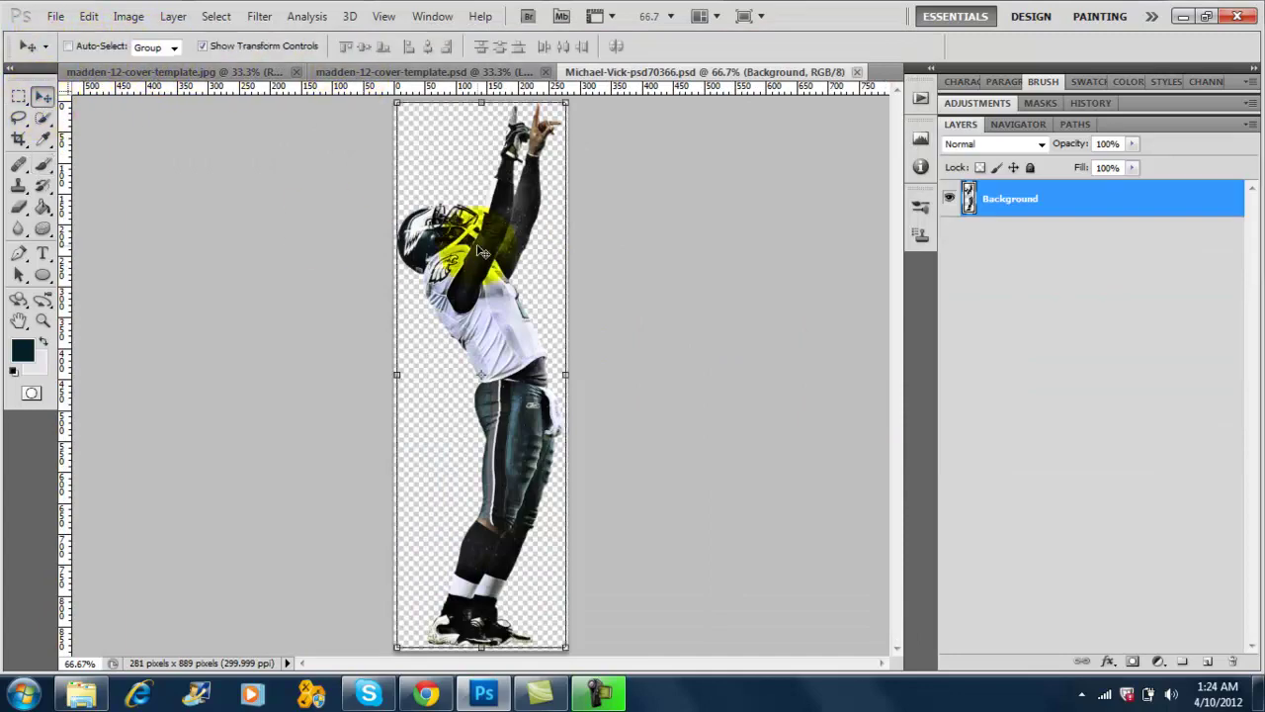
pyautogui.moveTo(465, 212); pyautogui.dragTo(593, 336)
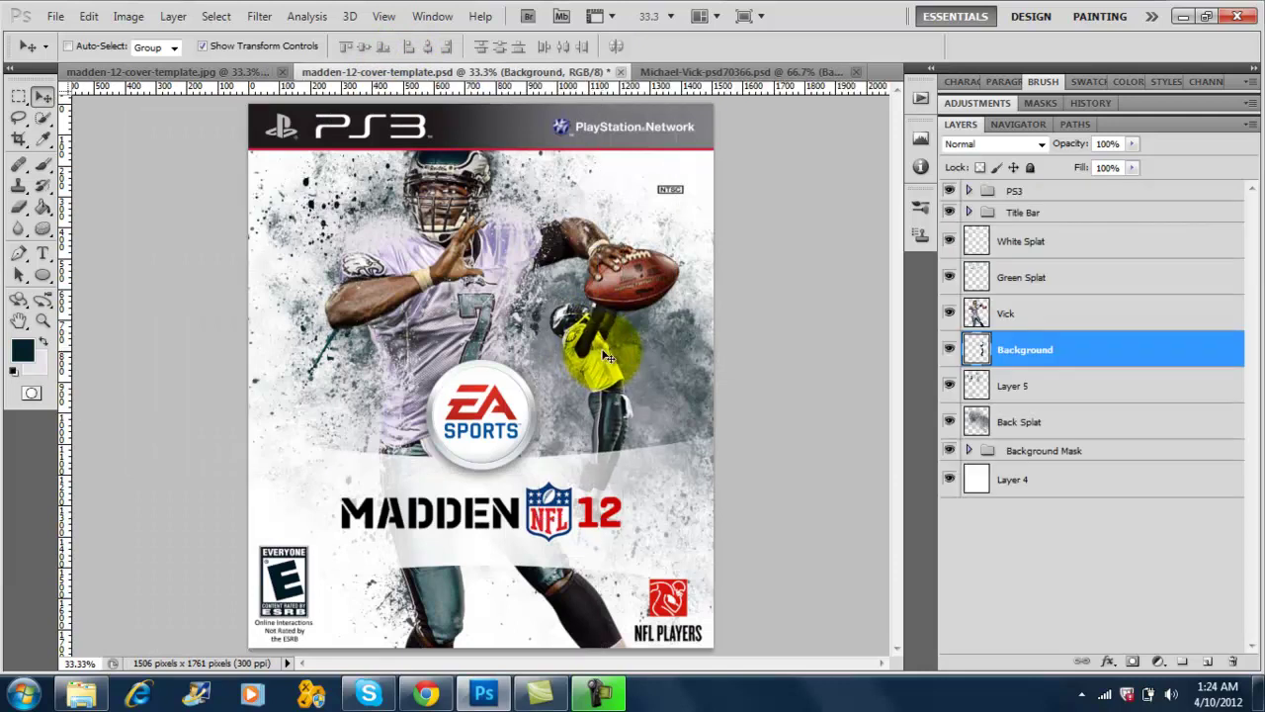
pyautogui.click(856, 73)
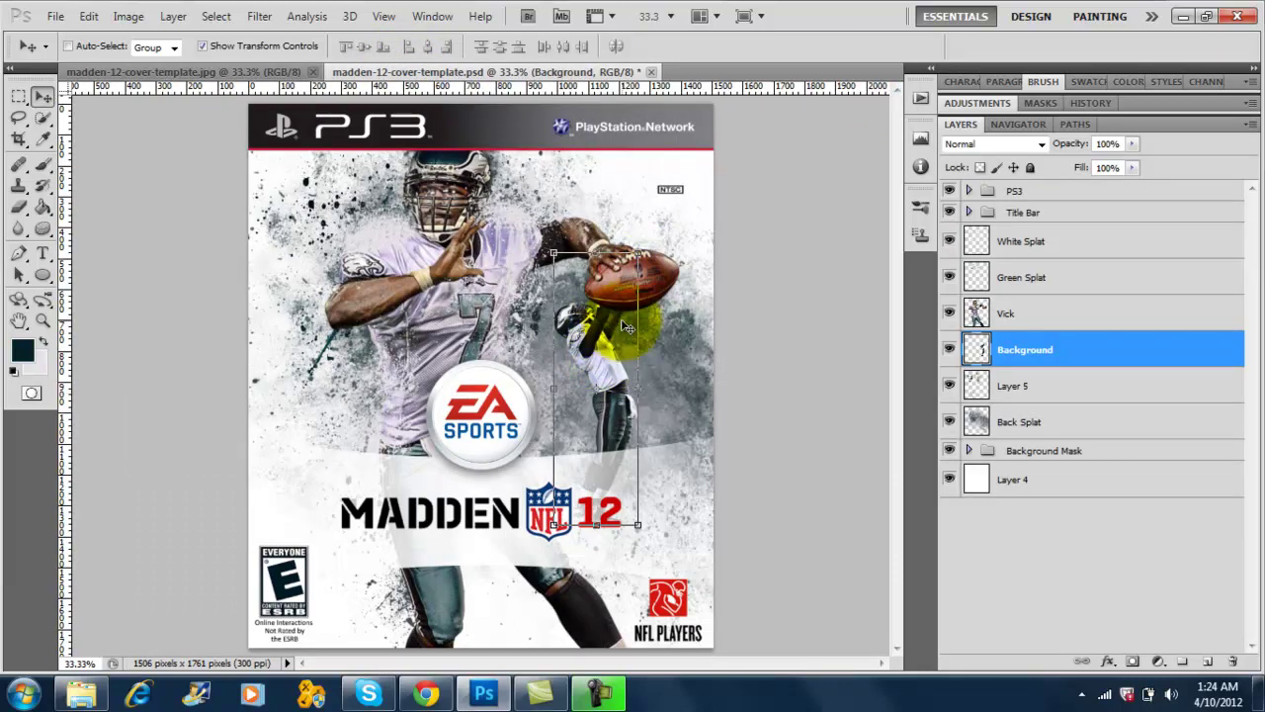
# Position the arms-raised player below the football near the cover's right edge and place its layer between Layer 5 and Back Splat
pyautogui.moveTo(599, 373); pyautogui.dragTo(664, 369)
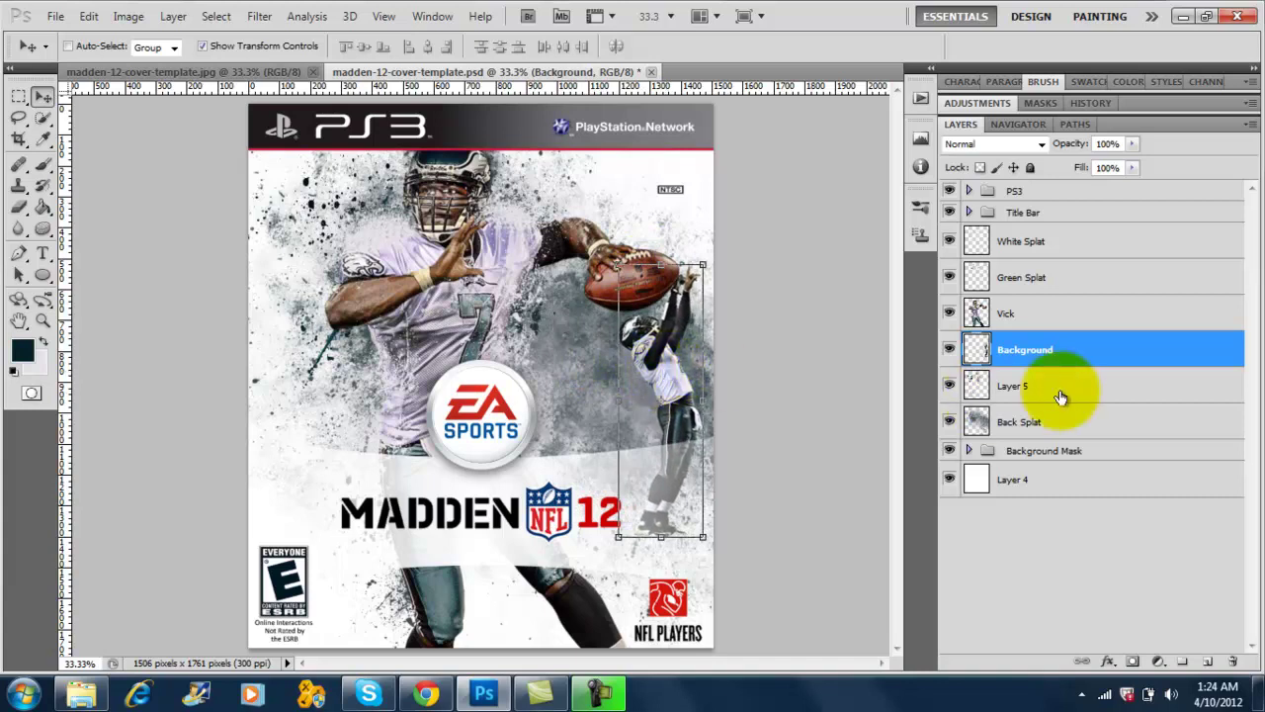
pyautogui.moveTo(1042, 354); pyautogui.dragTo(1038, 402)
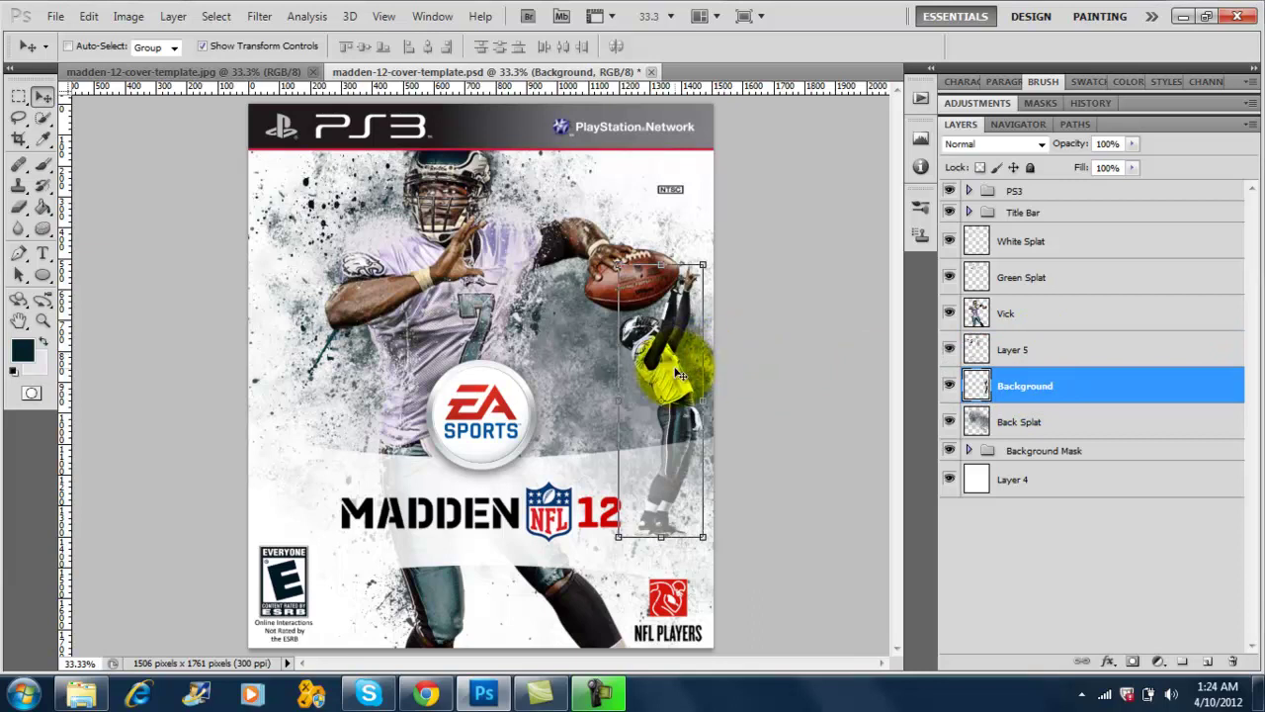
pyautogui.moveTo(680, 359); pyautogui.dragTo(669, 367)
# Clip the arms-raised player's layer to Back Splat with a clipping mask and nudge the figure slightly right
pyautogui.rightClick(1041, 385)
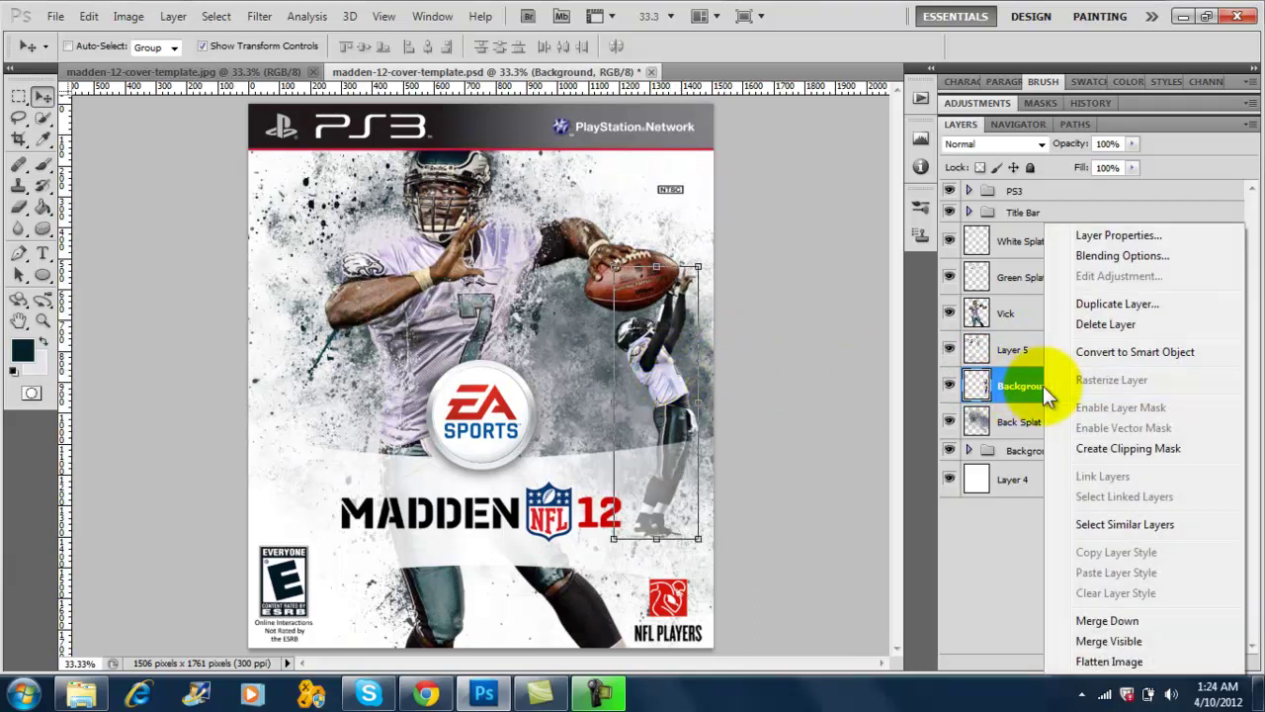
pyautogui.click(1121, 453)
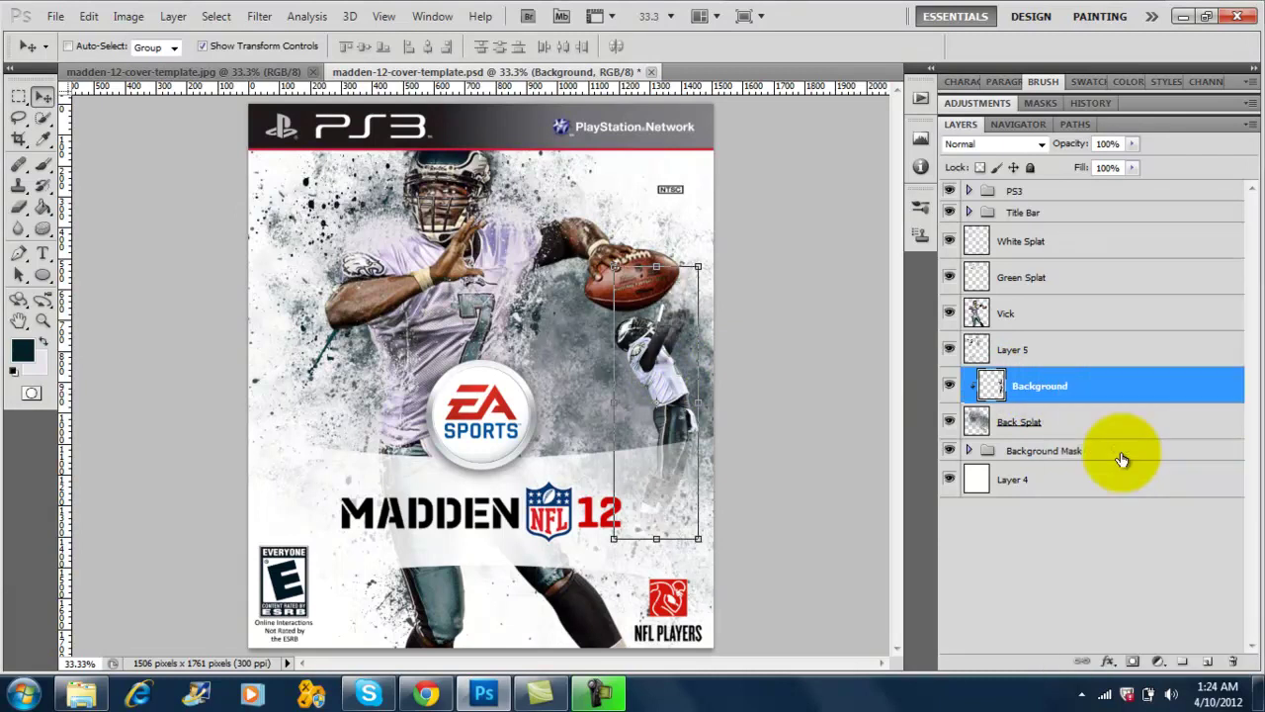
pyautogui.moveTo(677, 378)
pyautogui.mouseDown()
pyautogui.moveTo(694, 372)
pyautogui.moveTo(686, 352)
pyautogui.moveTo(698, 354)
pyautogui.moveTo(682, 375)
pyautogui.mouseUp()
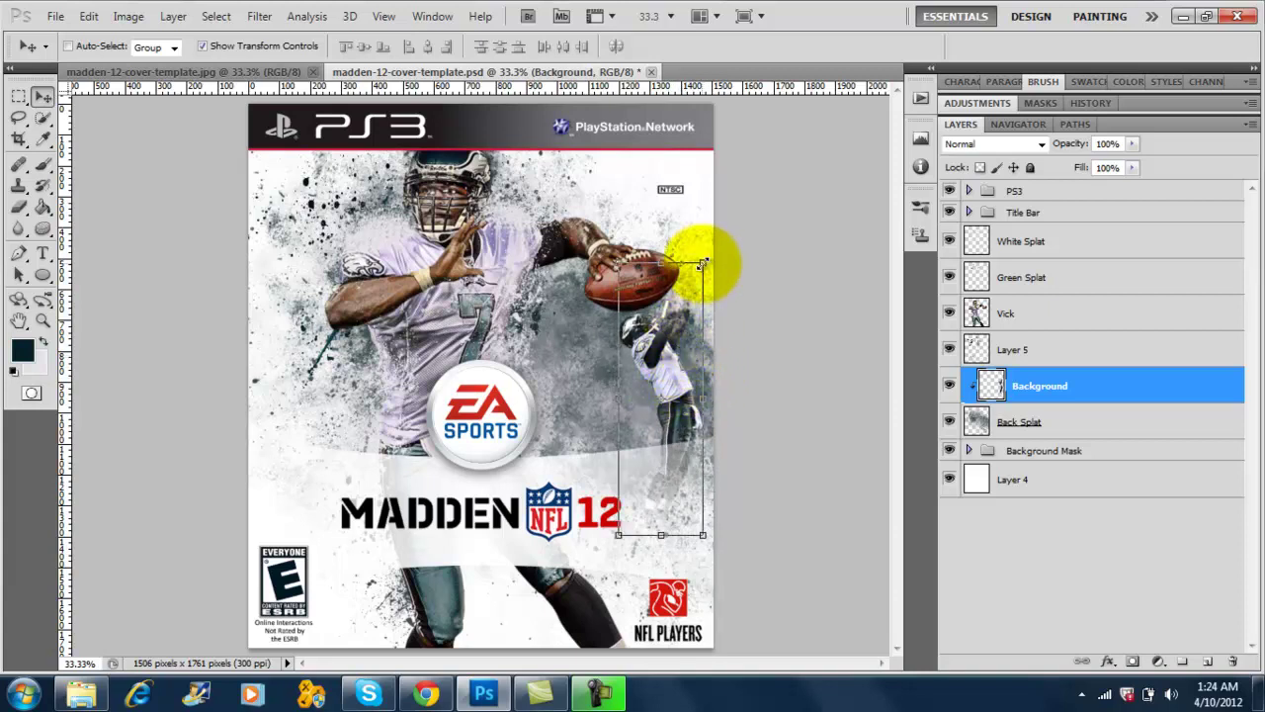
# Scale the clipped arms-raised player to 80.79% and reposition it against the cover's right edge
pyautogui.hotkey('ctrl', 't')
pyautogui.moveTo(697, 281); pyautogui.dragTo(683, 314)
pyautogui.moveTo(664, 400); pyautogui.dragTo(680, 369)
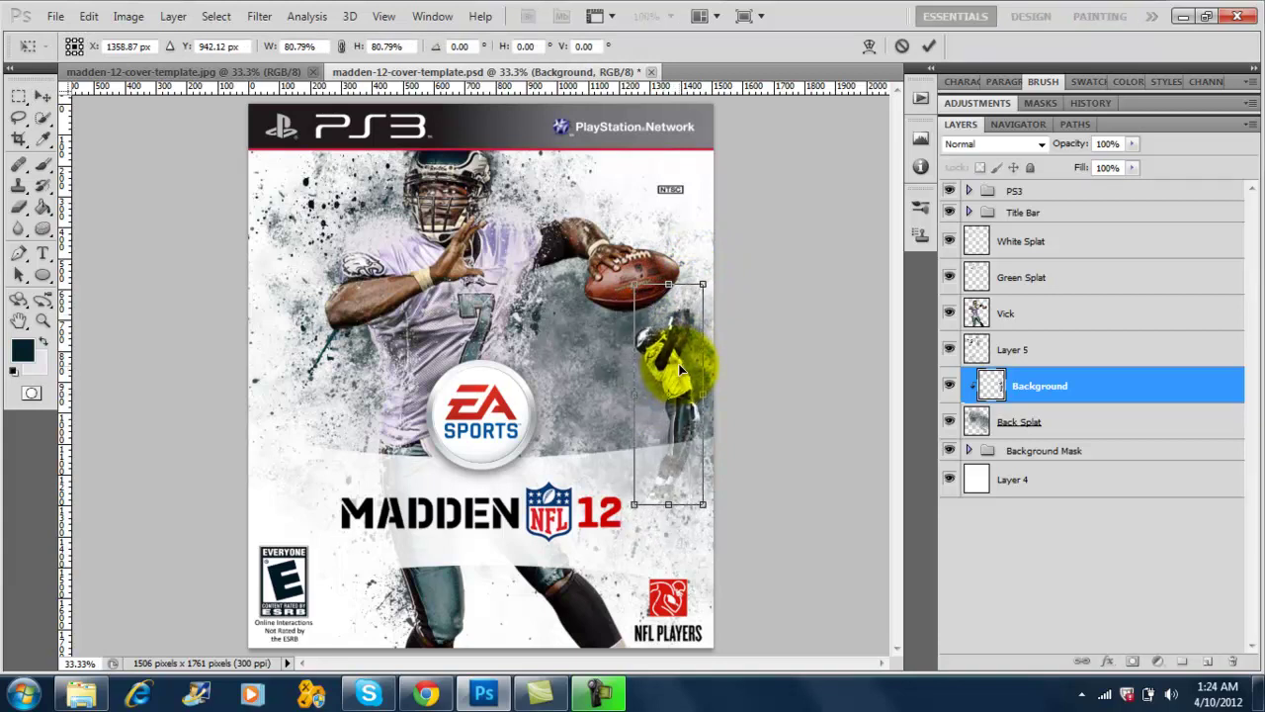
pyautogui.press('Return')
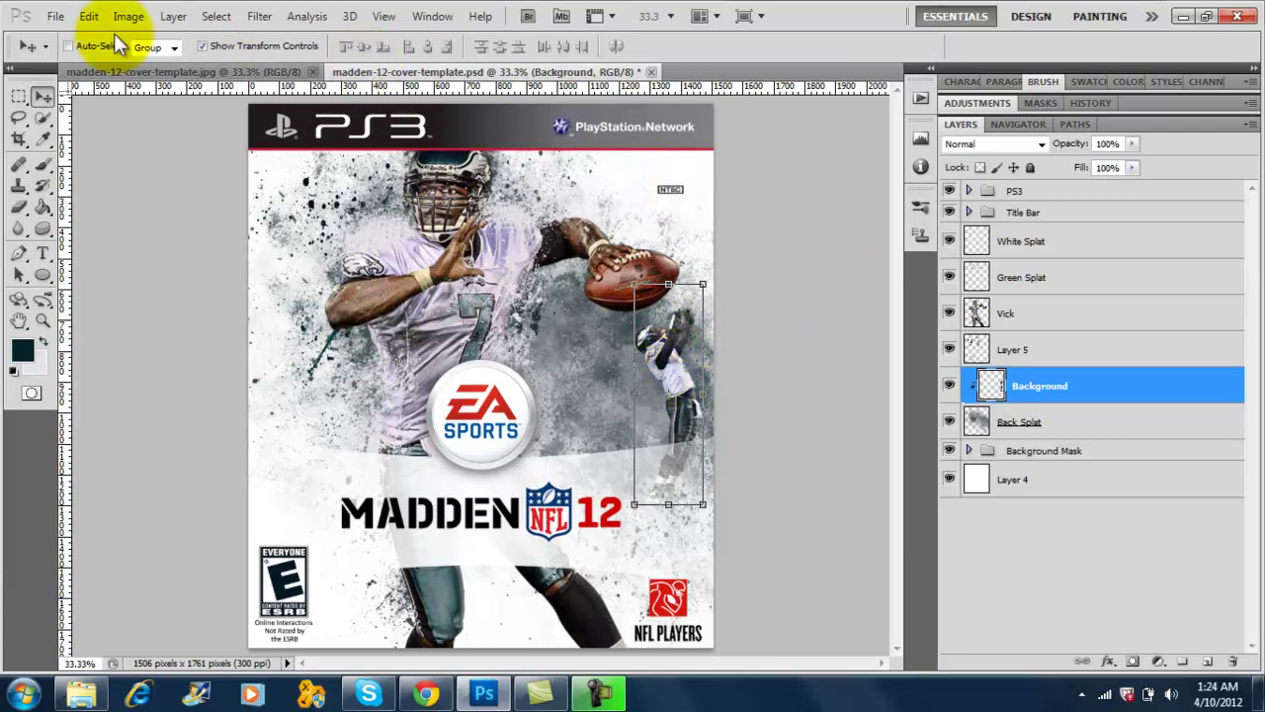
# Open the dark-jersey player cut-out Michael-Vick-psd52711.png from the Game covers folder
pyautogui.click(62, 19)
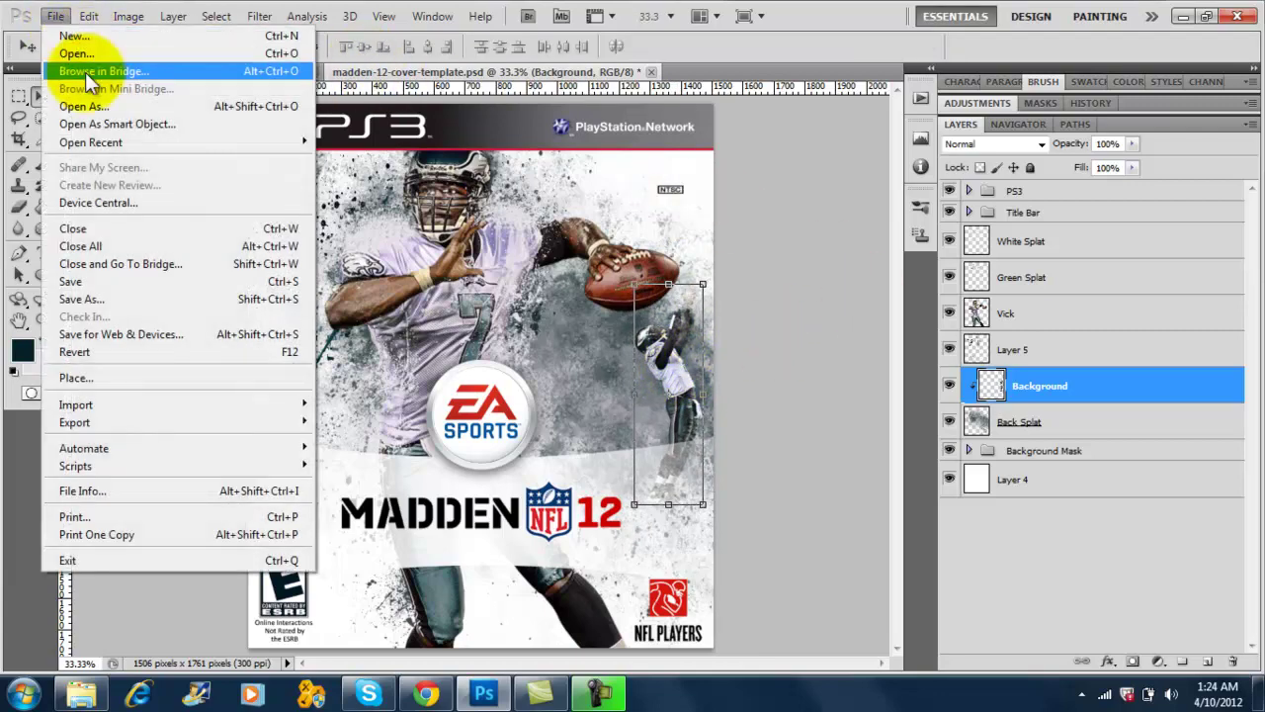
pyautogui.click(83, 55)
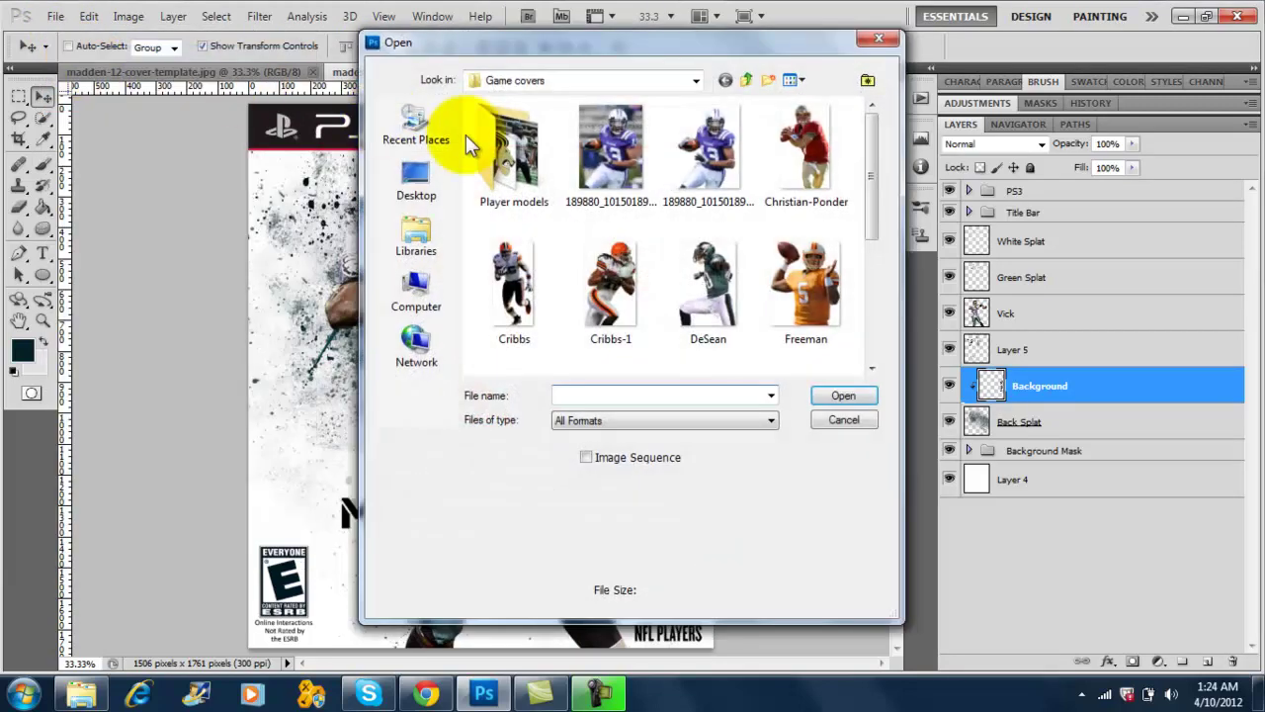
pyautogui.moveTo(870, 177); pyautogui.dragTo(860, 262)
pyautogui.click(804, 269)
pyautogui.click(843, 395)
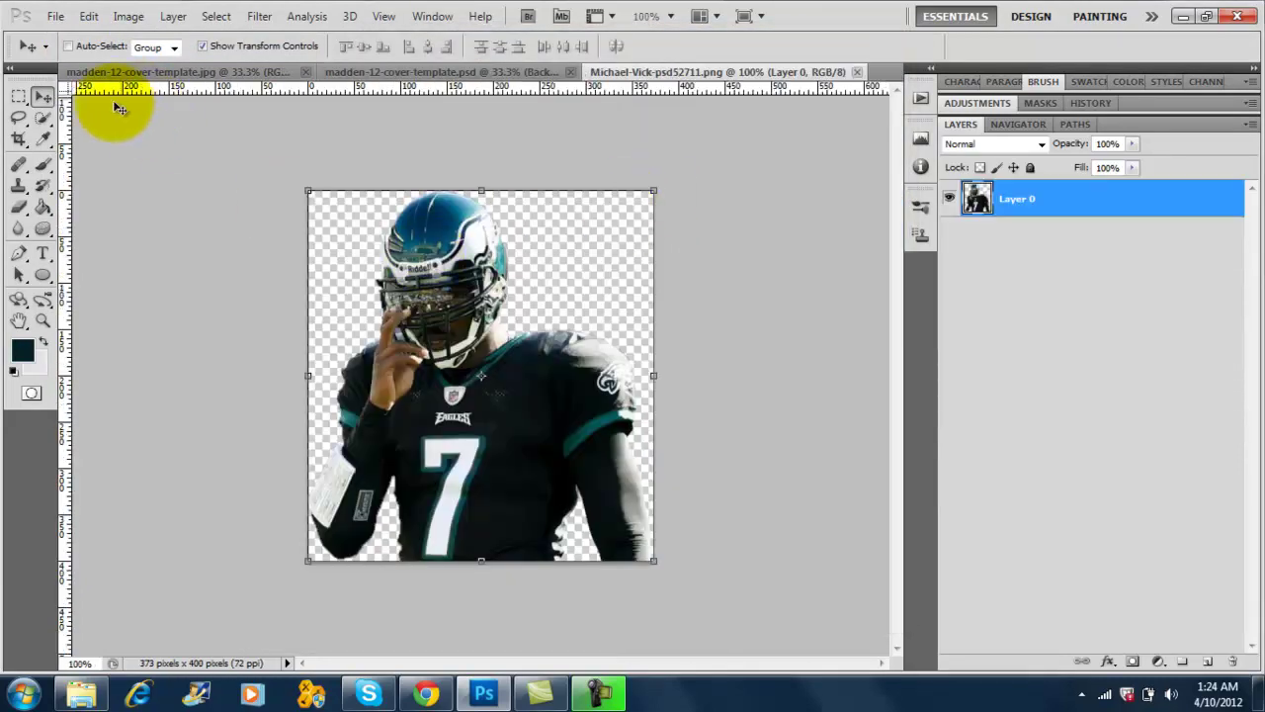
# Add the dark-jersey player to the cover below the football, clipped to Back Splat beneath the Background layer, and close its source file
pyautogui.moveTo(436, 283); pyautogui.dragTo(593, 337)
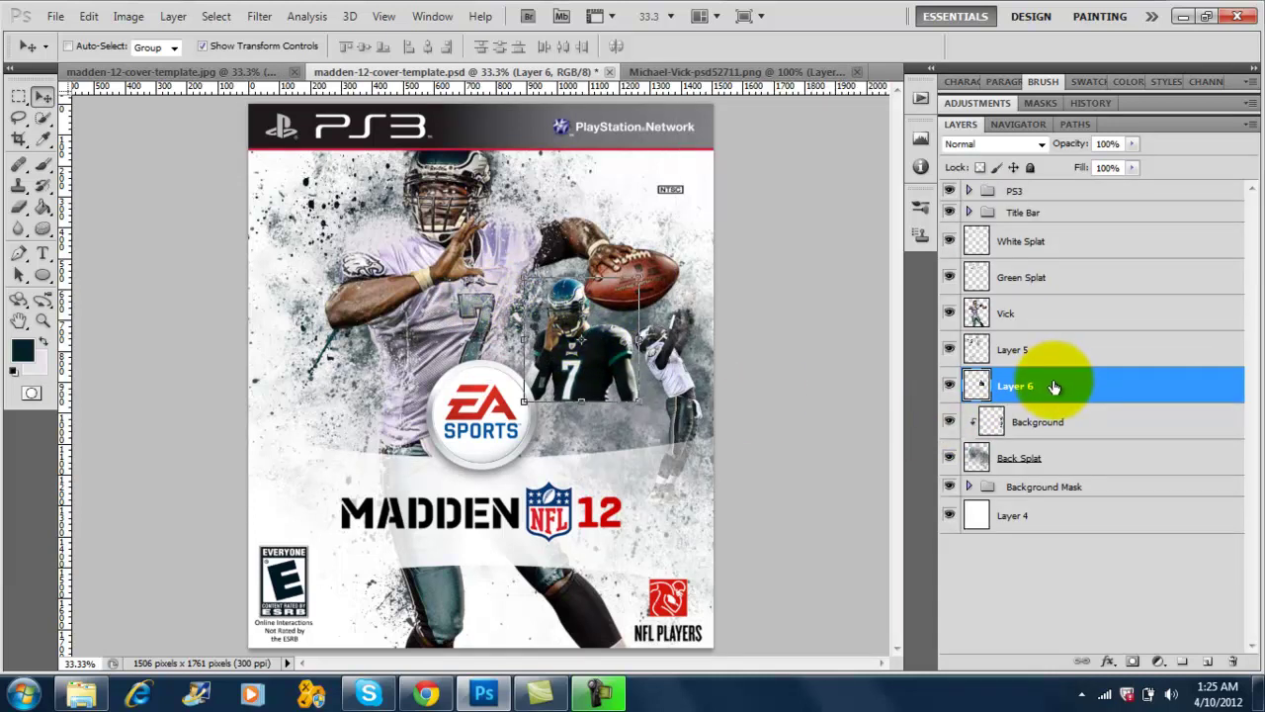
pyautogui.moveTo(1044, 386); pyautogui.dragTo(1067, 427)
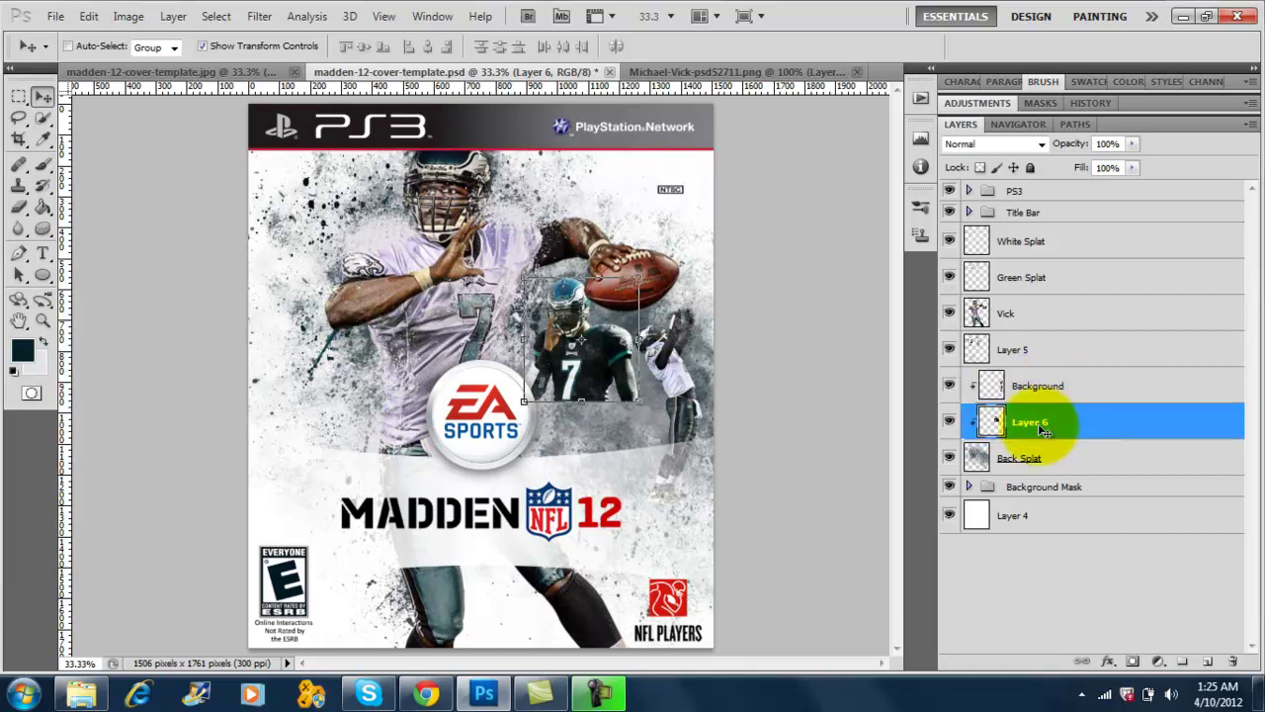
pyautogui.moveTo(632, 356); pyautogui.dragTo(617, 345)
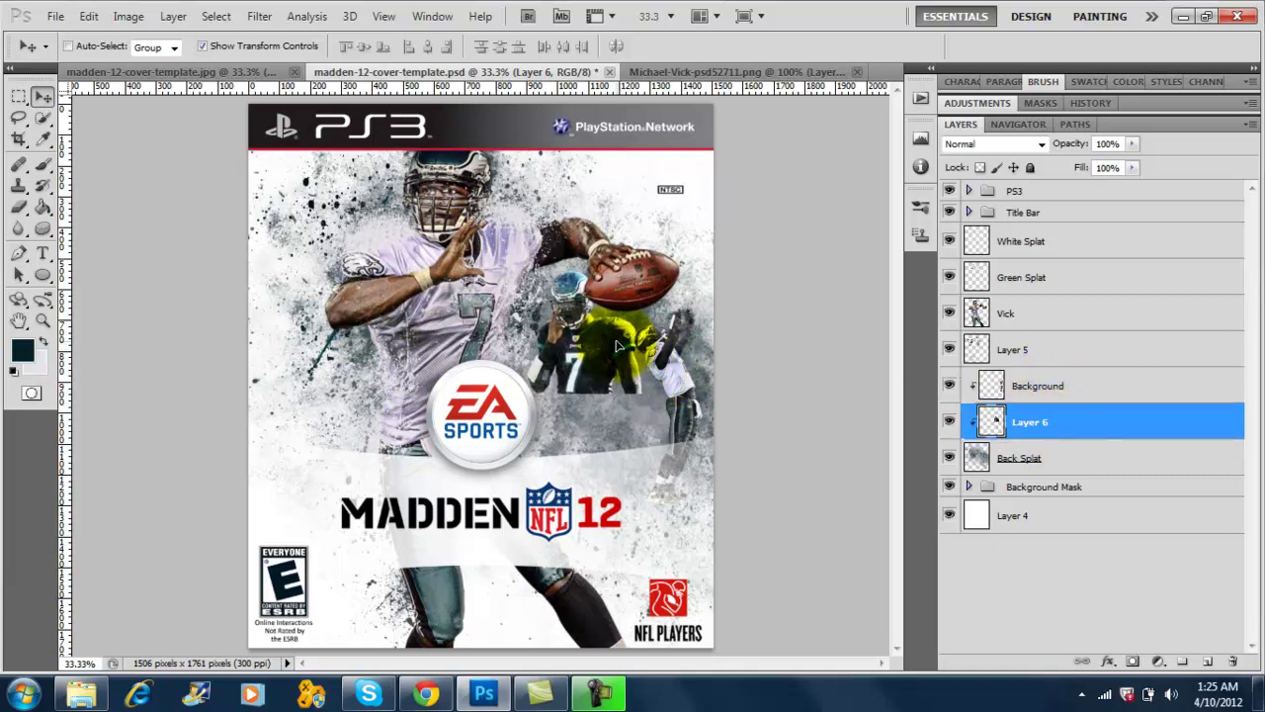
pyautogui.click(728, 71)
pyautogui.click(856, 71)
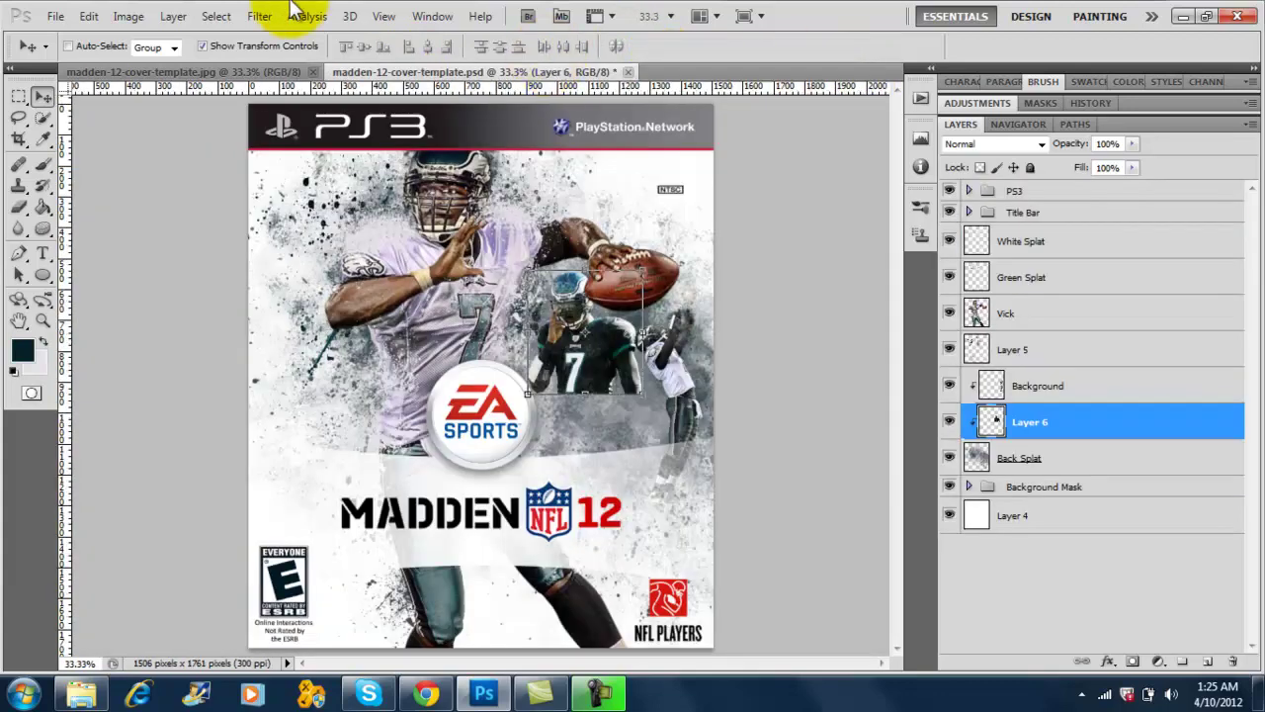
# Open stadium.jpg from the Stuff for game cover folder inside PhotoShop Files > Football Graphics
pyautogui.click(55, 16)
pyautogui.click(59, 54)
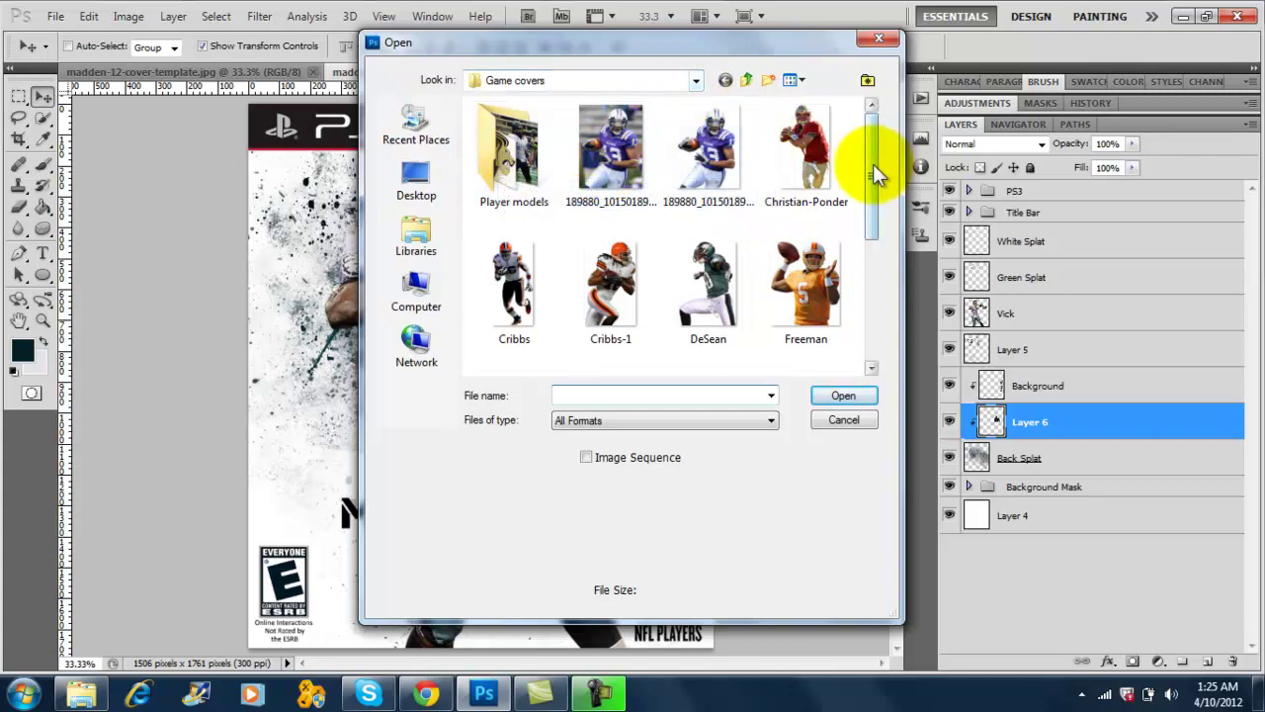
pyautogui.moveTo(873, 175); pyautogui.dragTo(873, 268)
pyautogui.click(695, 83)
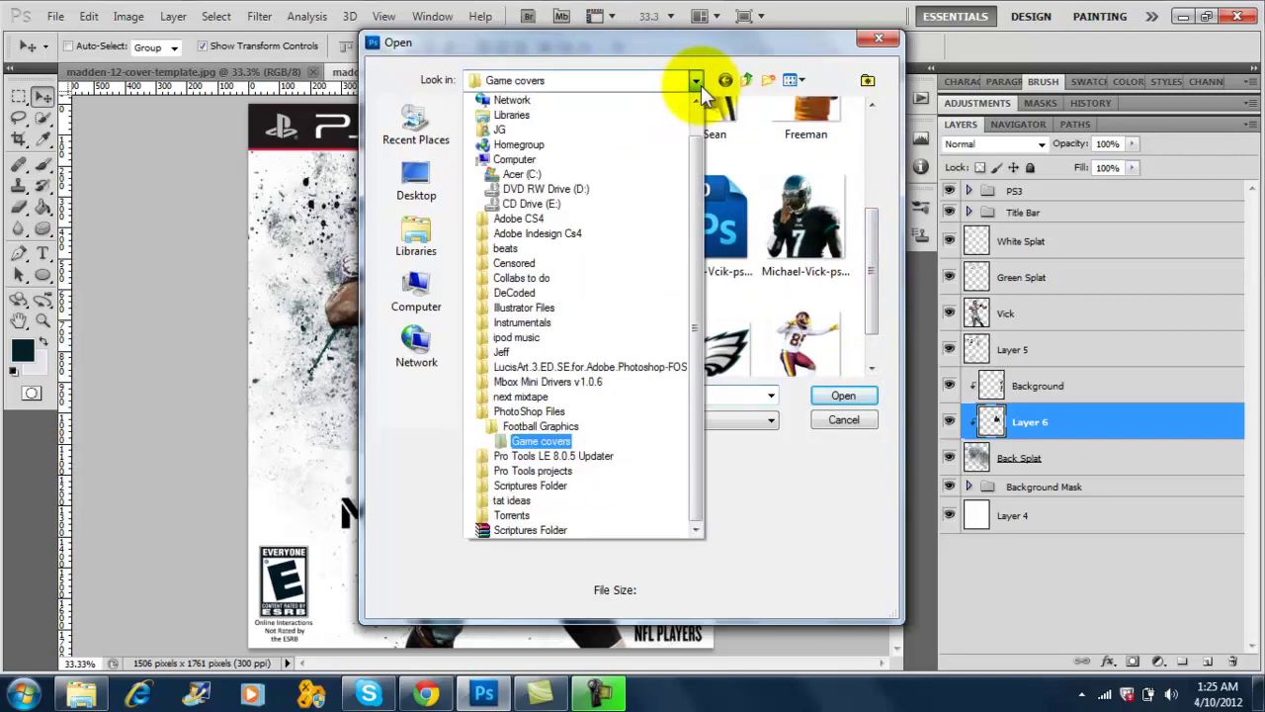
pyautogui.click(558, 412)
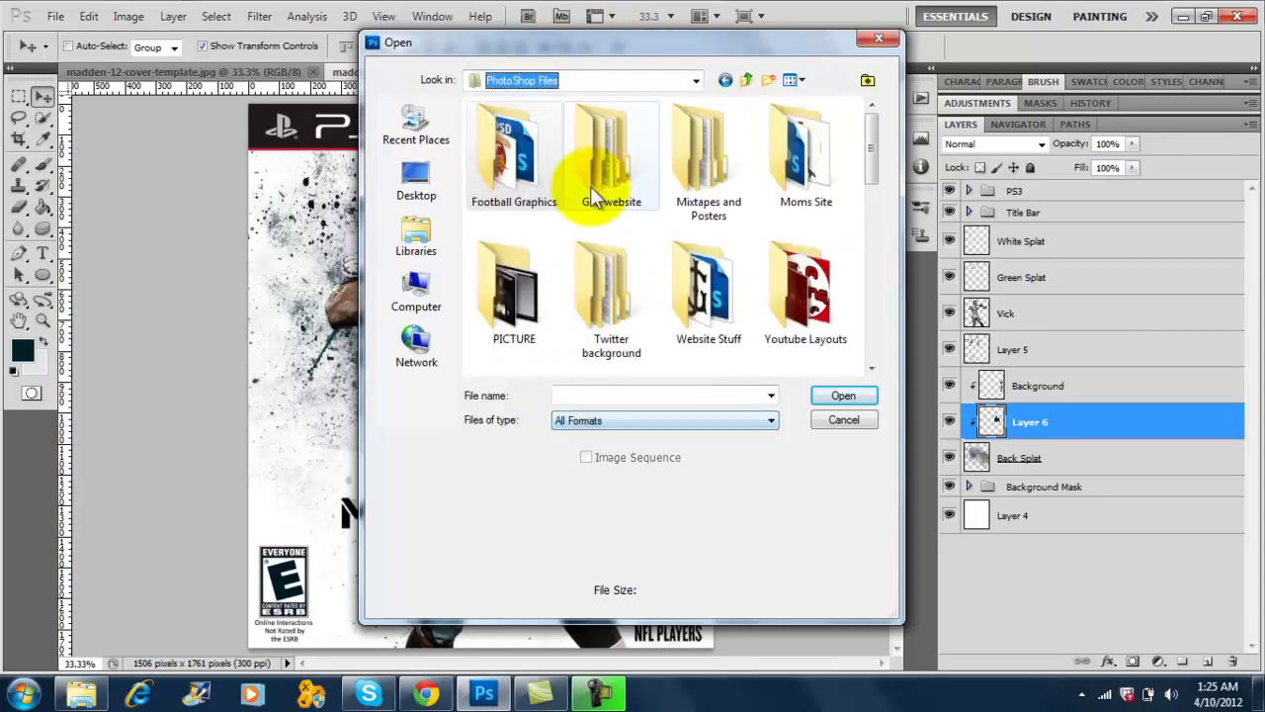
pyautogui.doubleClick(526, 163)
pyautogui.moveTo(870, 192); pyautogui.dragTo(870, 333)
pyautogui.click(716, 170)
pyautogui.doubleClick(717, 170)
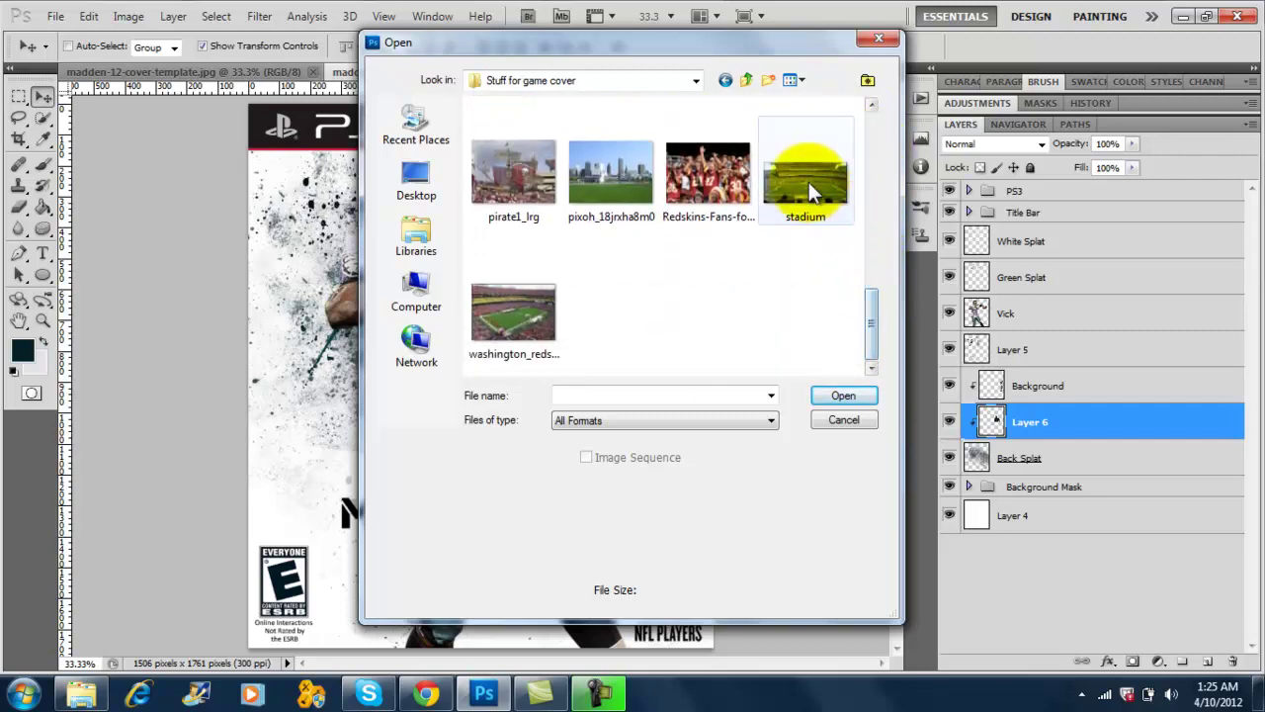
pyautogui.click(809, 182)
pyautogui.click(829, 392)
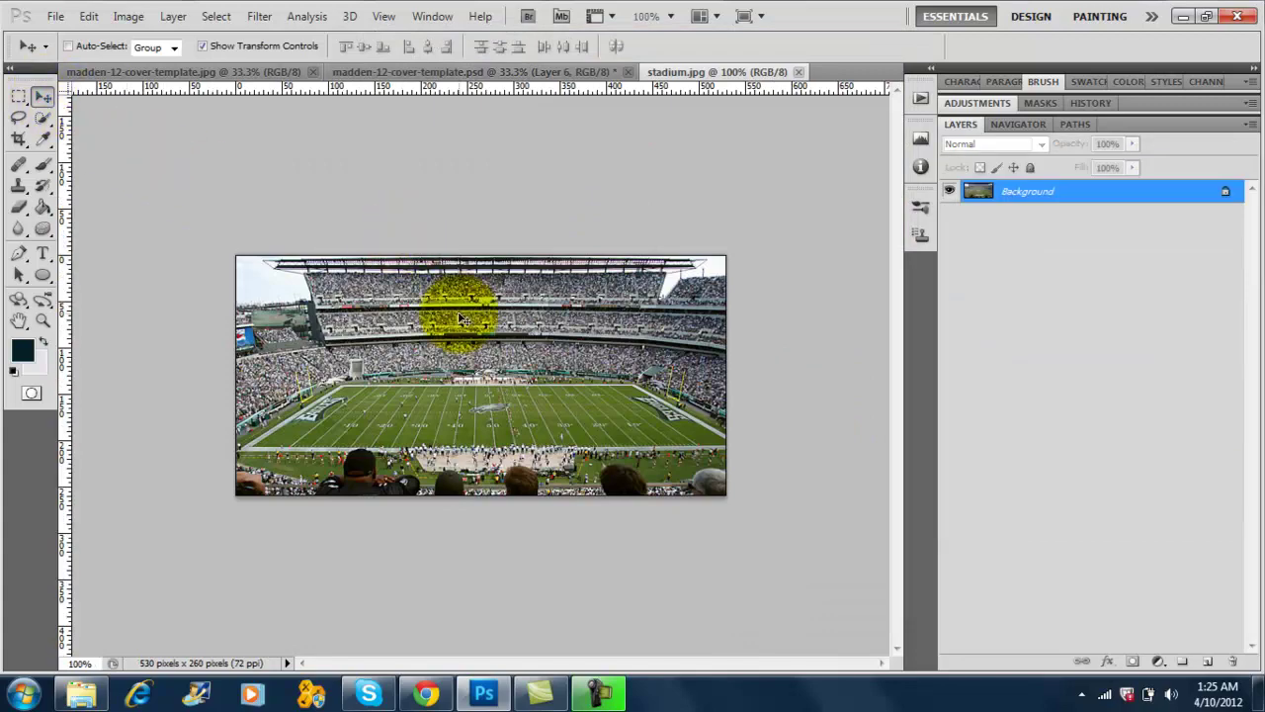
# Add the stadium photo to the cover, clipped to Back Splat beneath Layer 6, close stadium.jpg, and shift the photo left behind the main player
pyautogui.moveTo(477, 70); pyautogui.dragTo(573, 316)
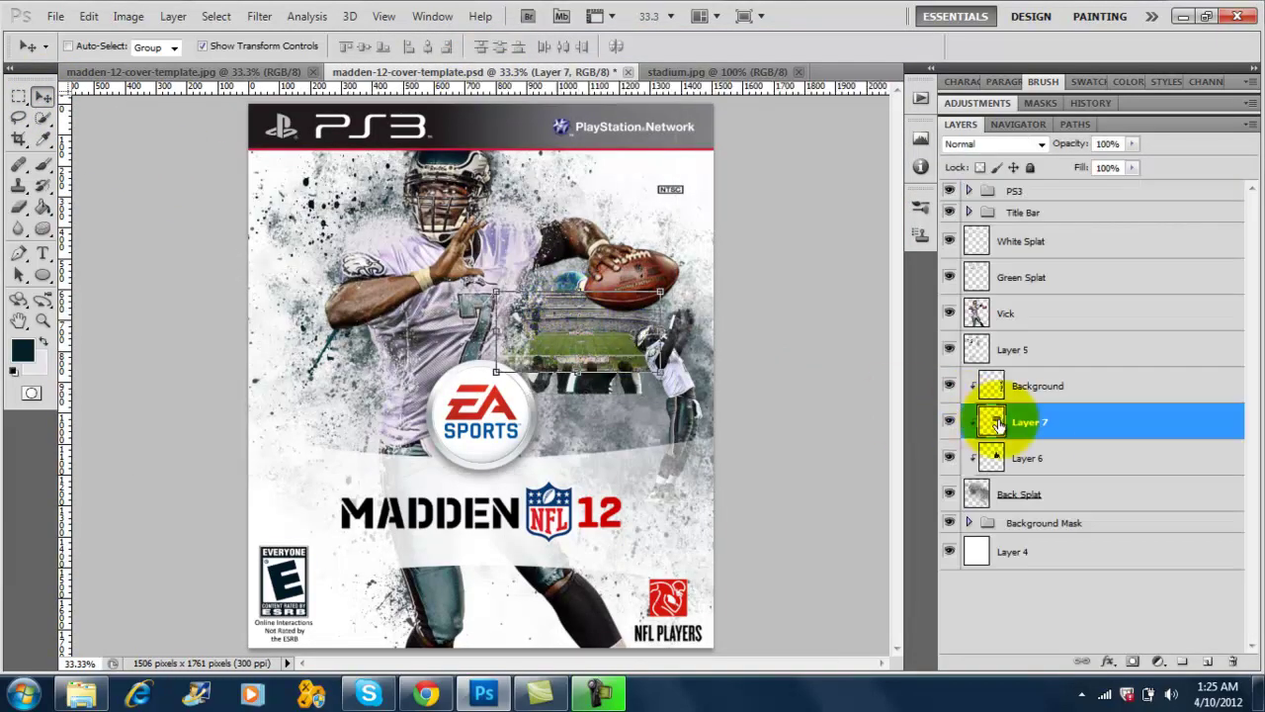
pyautogui.moveTo(988, 420); pyautogui.dragTo(1028, 466)
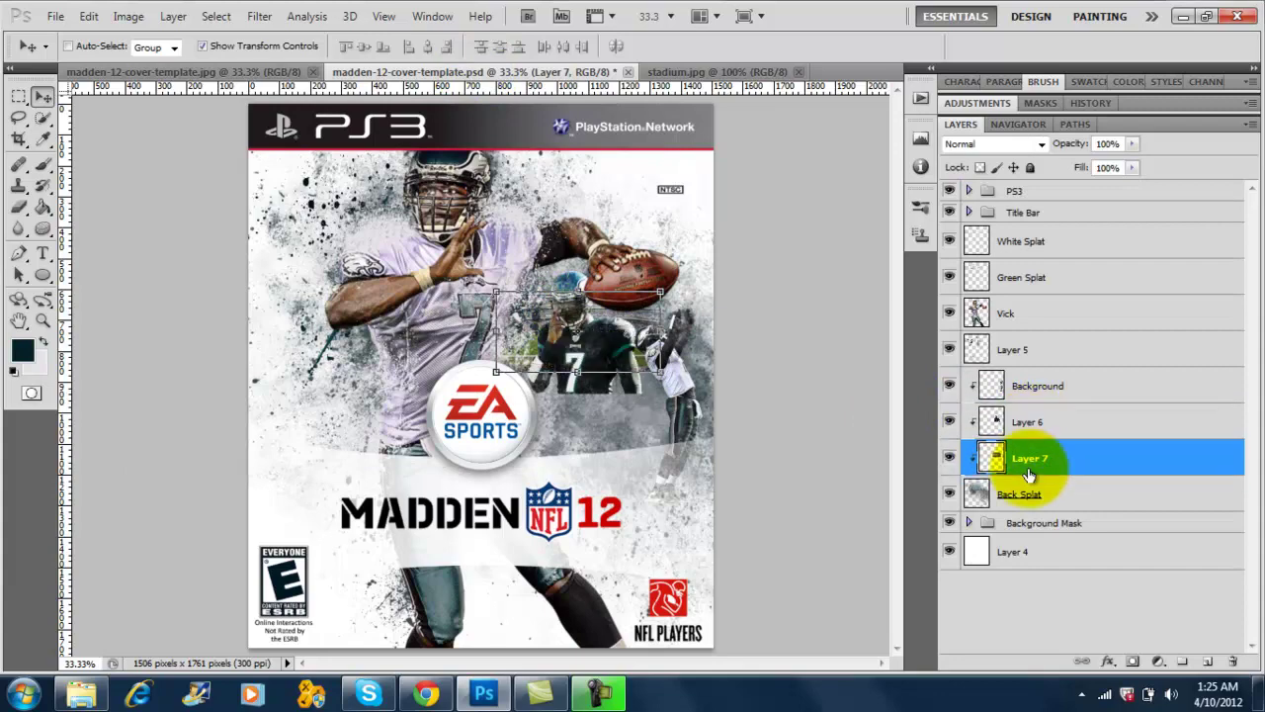
pyautogui.click(731, 71)
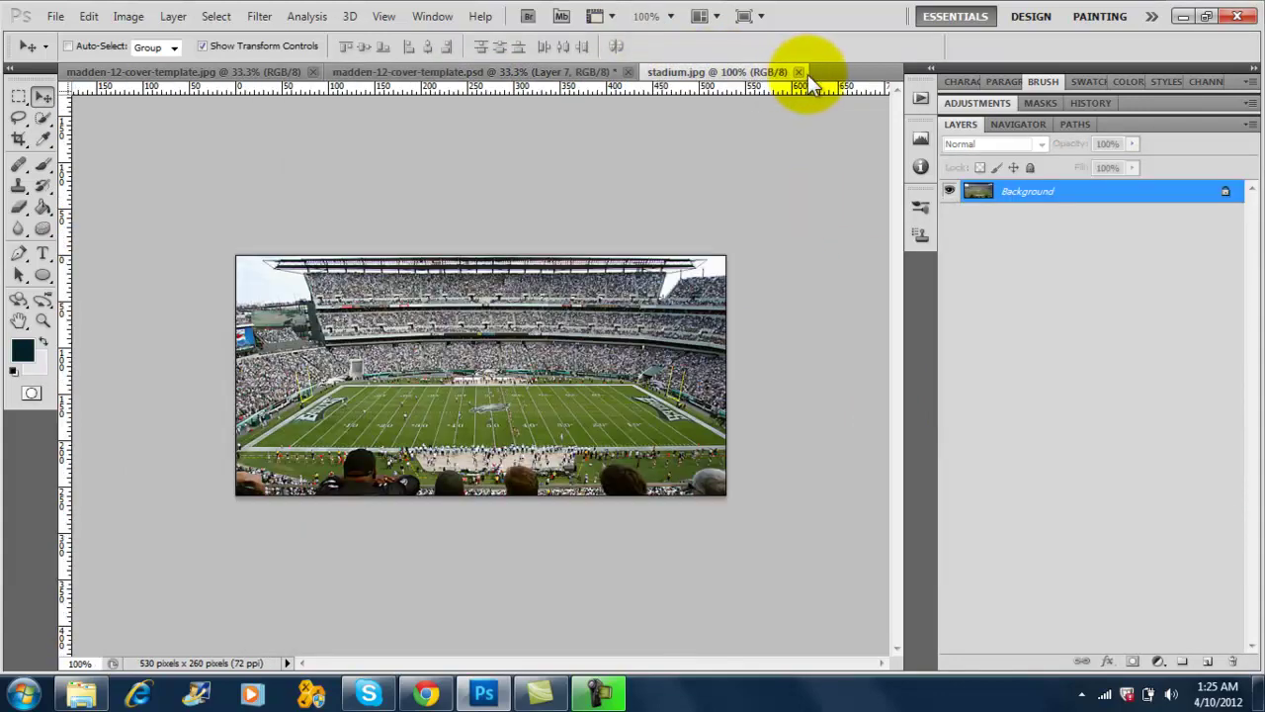
pyautogui.click(799, 72)
pyautogui.moveTo(541, 312); pyautogui.dragTo(462, 292)
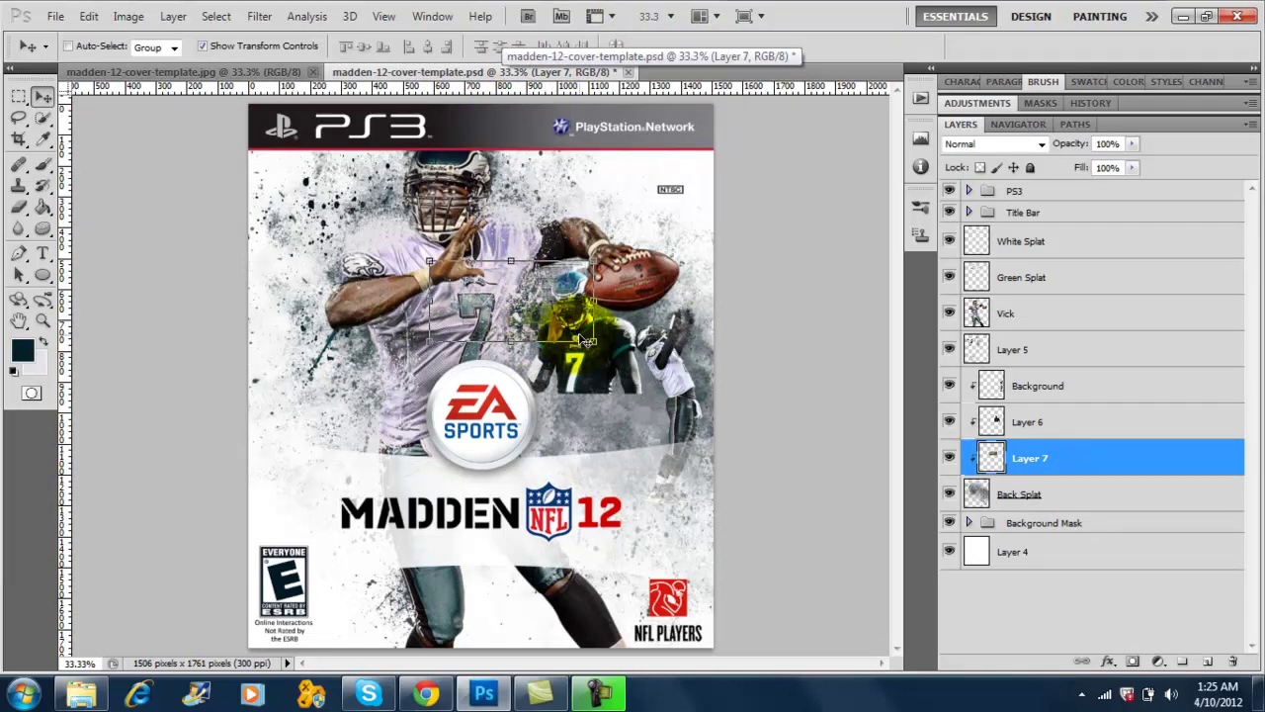
# Enlarge the stadium photo proportionally and move it down so the stands fill the splatter area behind the two smaller players
pyautogui.moveTo(593, 341); pyautogui.dragTo(778, 479)
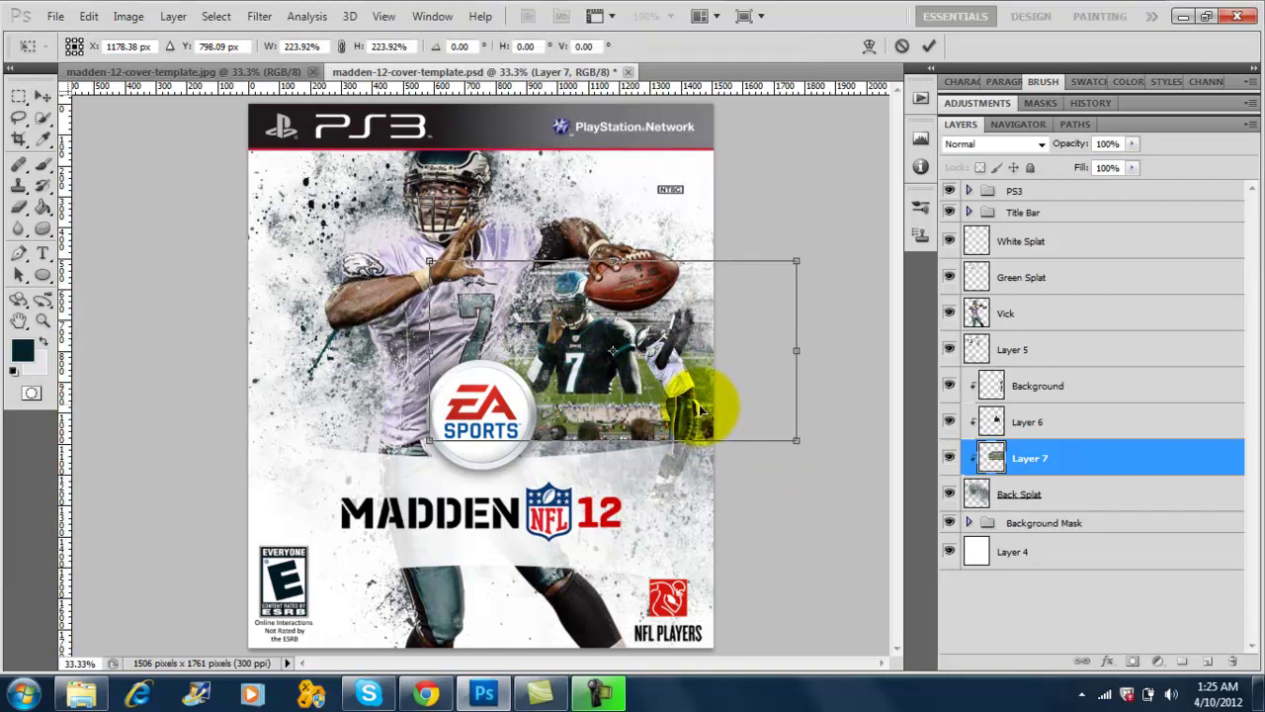
pyautogui.moveTo(692, 408); pyautogui.dragTo(636, 474)
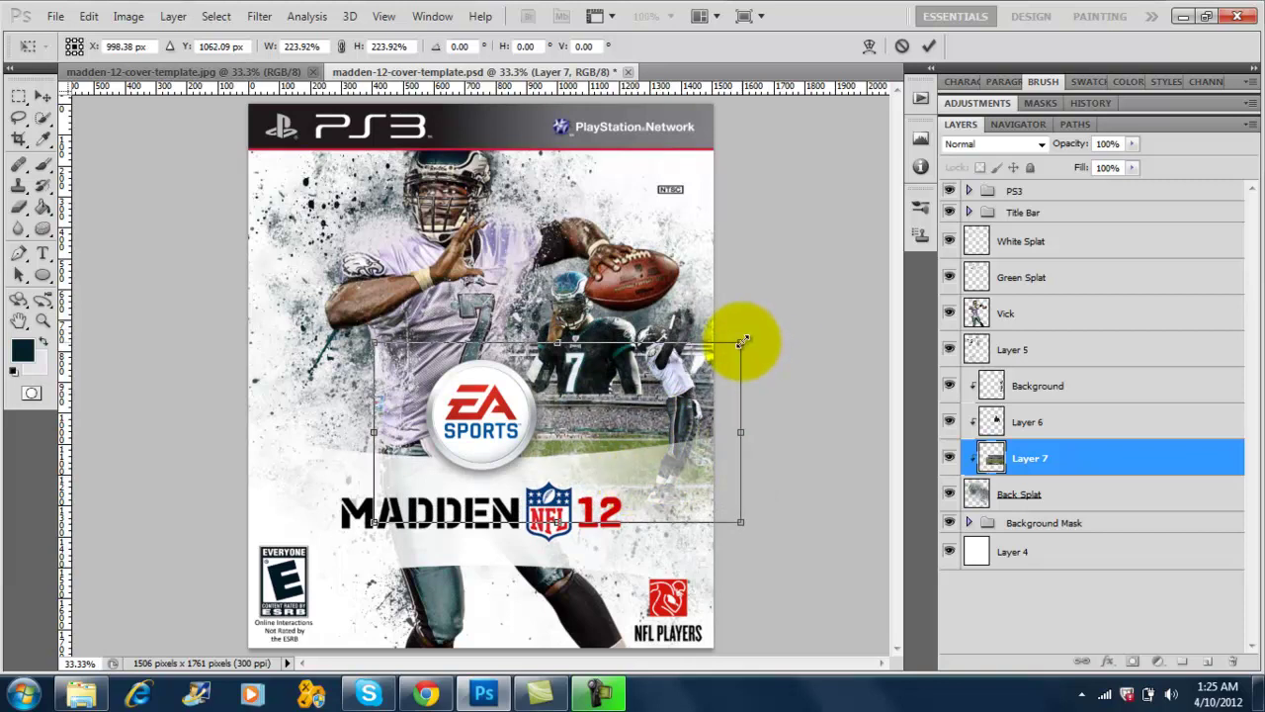
pyautogui.moveTo(743, 341); pyautogui.dragTo(779, 301)
pyautogui.moveTo(648, 401); pyautogui.dragTo(649, 410)
pyautogui.press('Return')
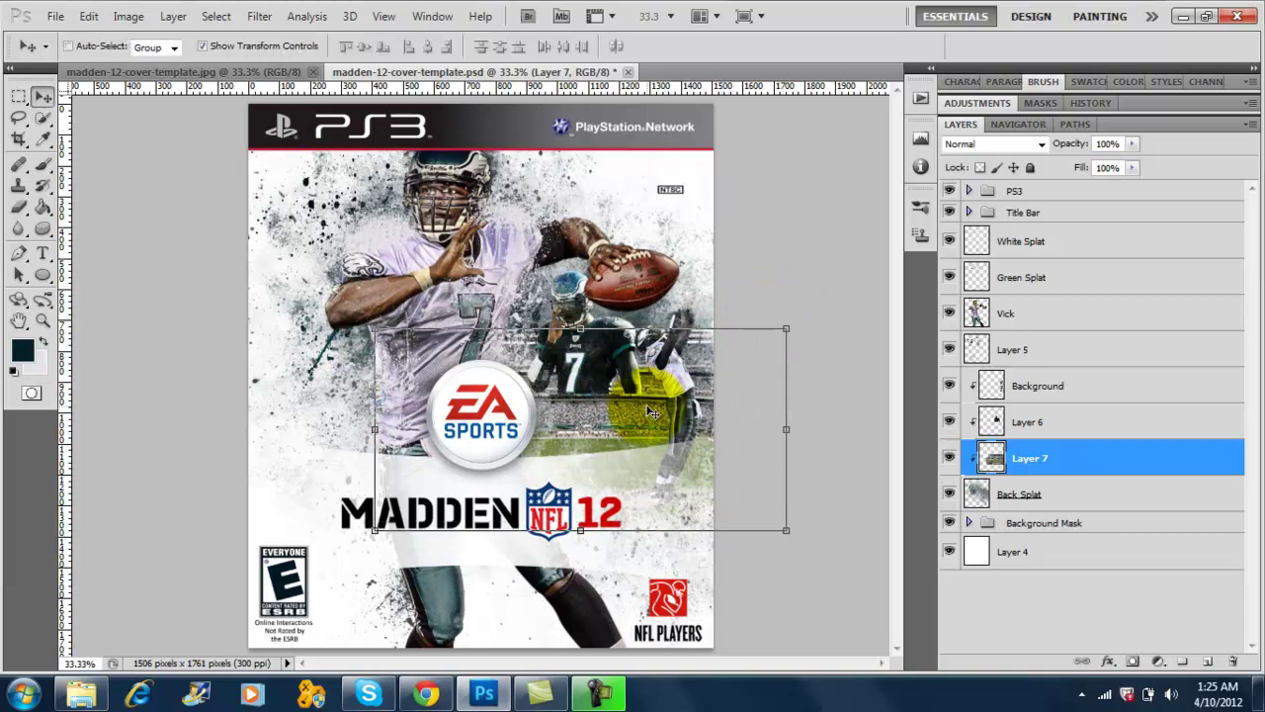
# Set the stadium layer's blend mode to Soft Light after trying Overlay
pyautogui.click(18, 96)
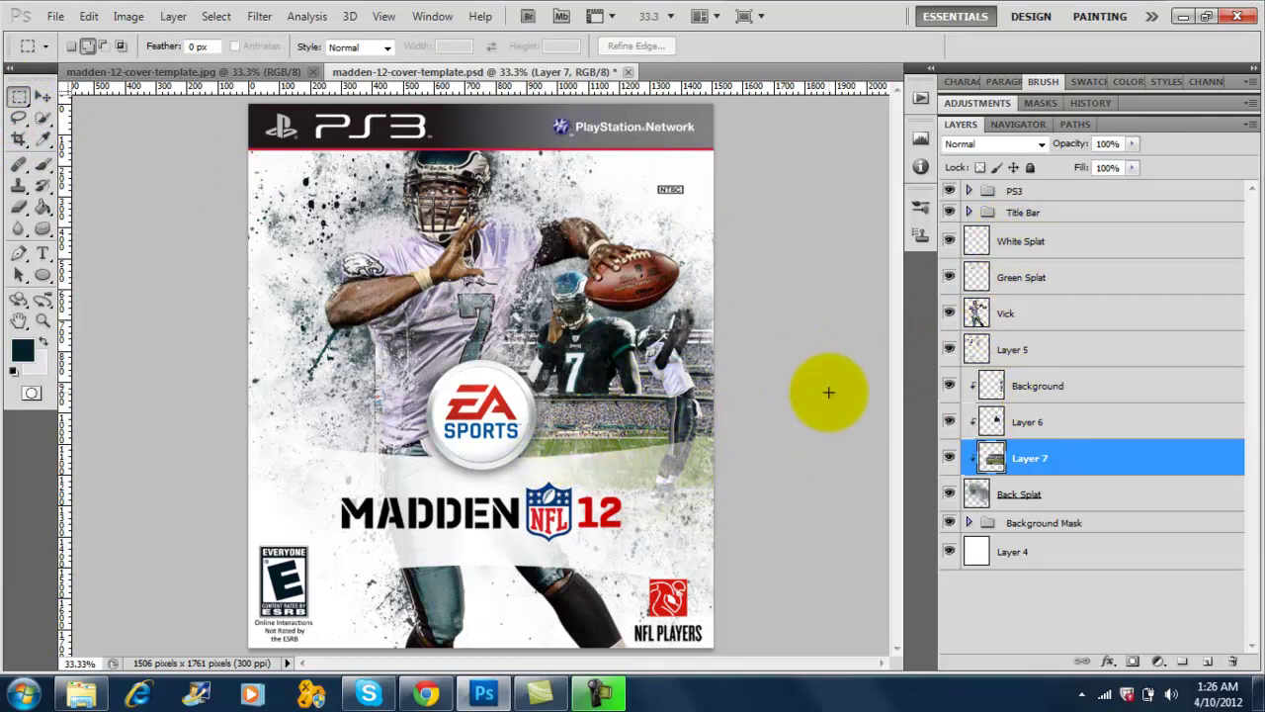
pyautogui.click(1044, 151)
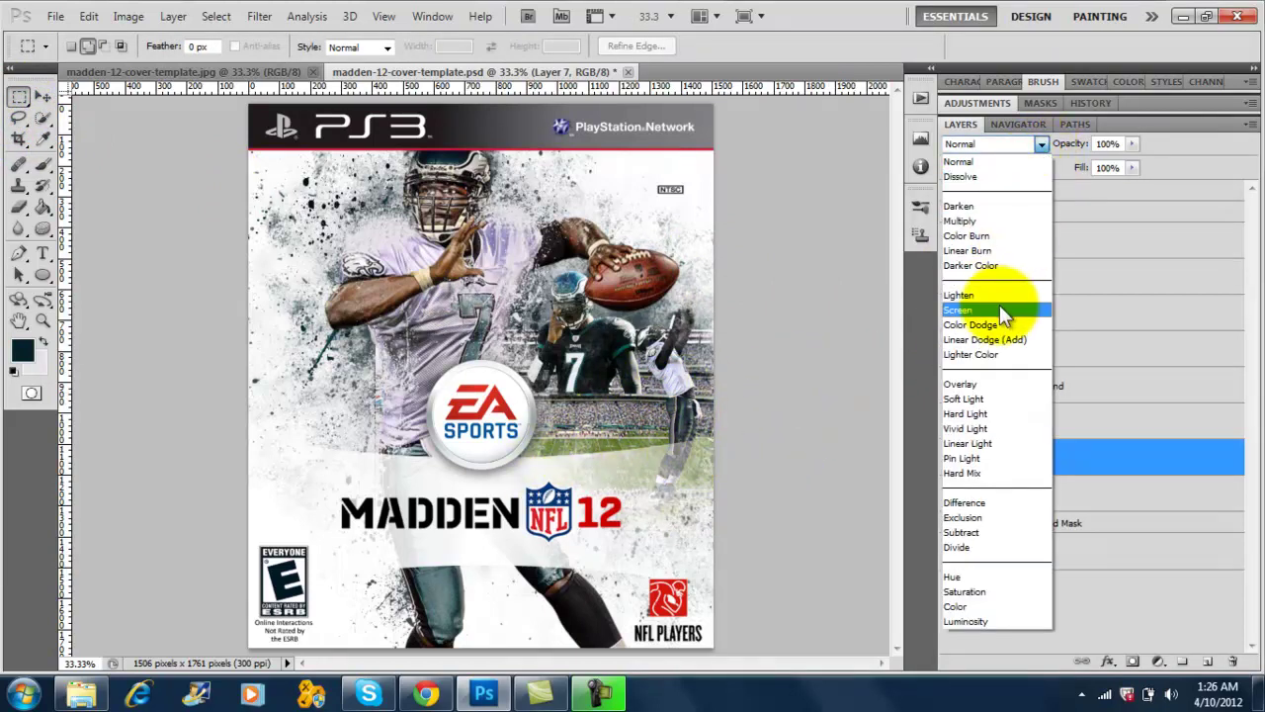
pyautogui.click(972, 381)
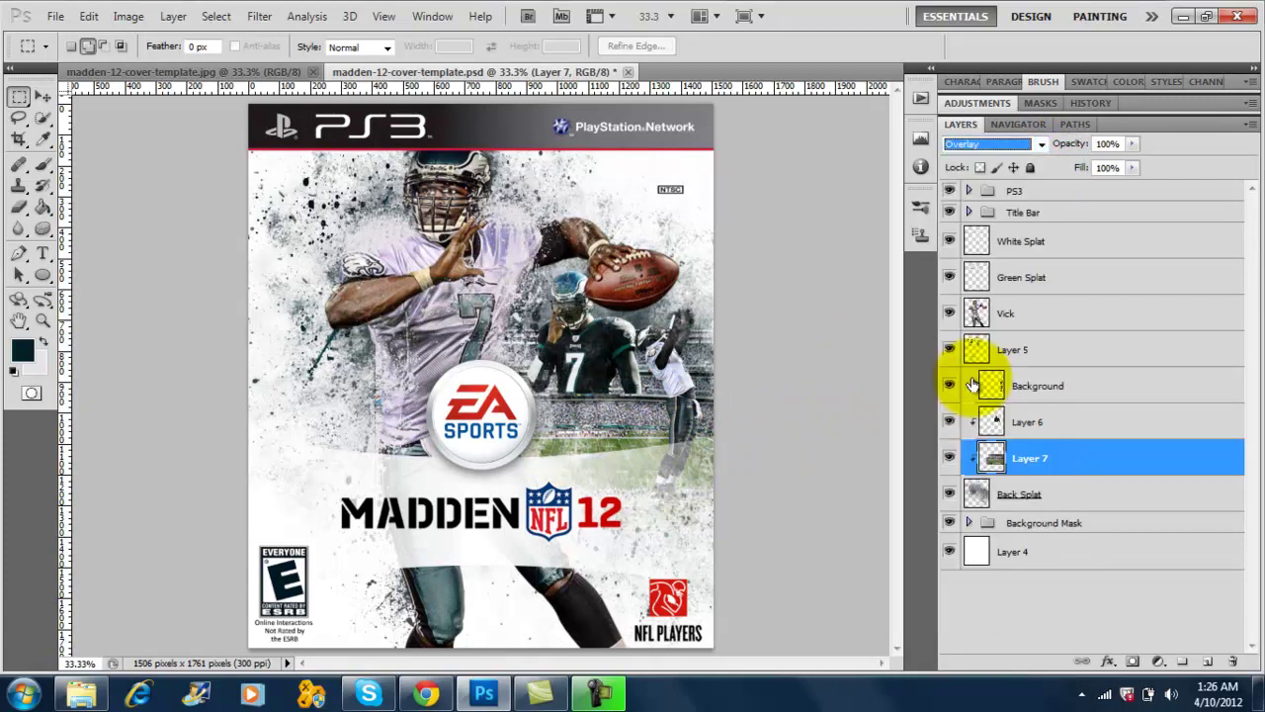
pyautogui.press('Down')
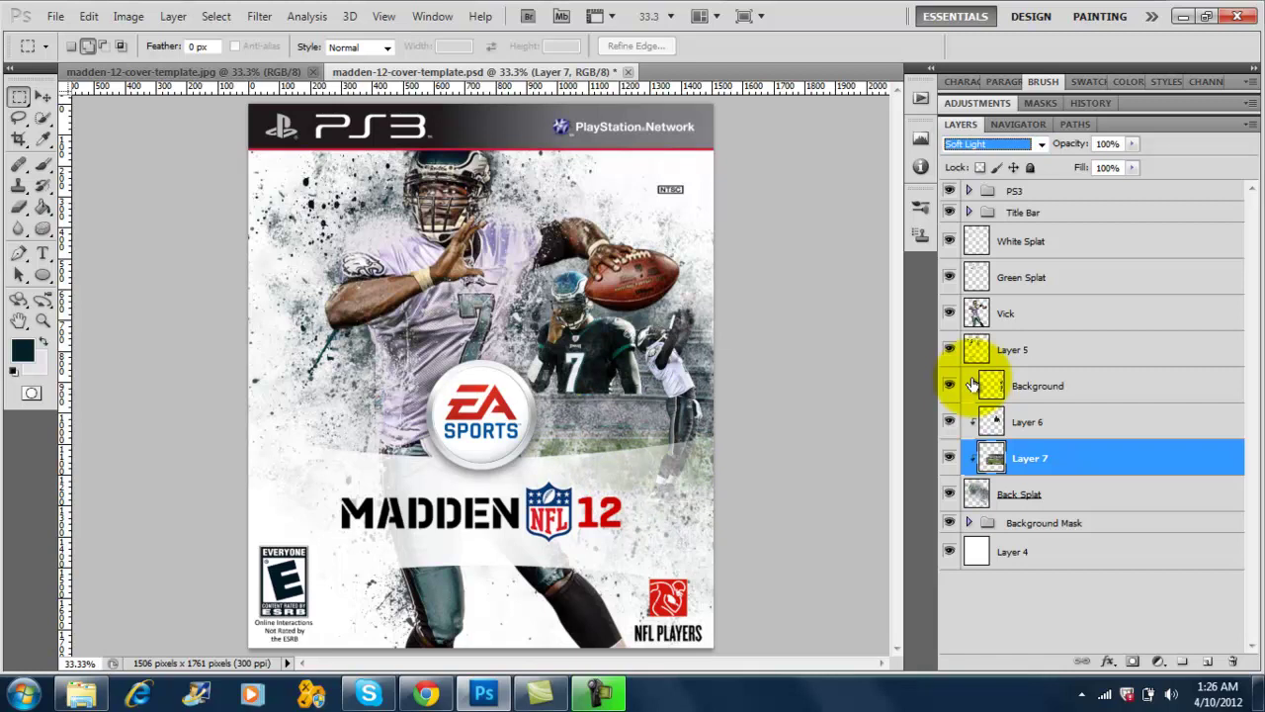
# Compare blend modes such as Lighten, Screen, Linear Dodge and Soft Light on the Background layer, settling on Overlay
pyautogui.click(1037, 385)
pyautogui.click(1043, 144)
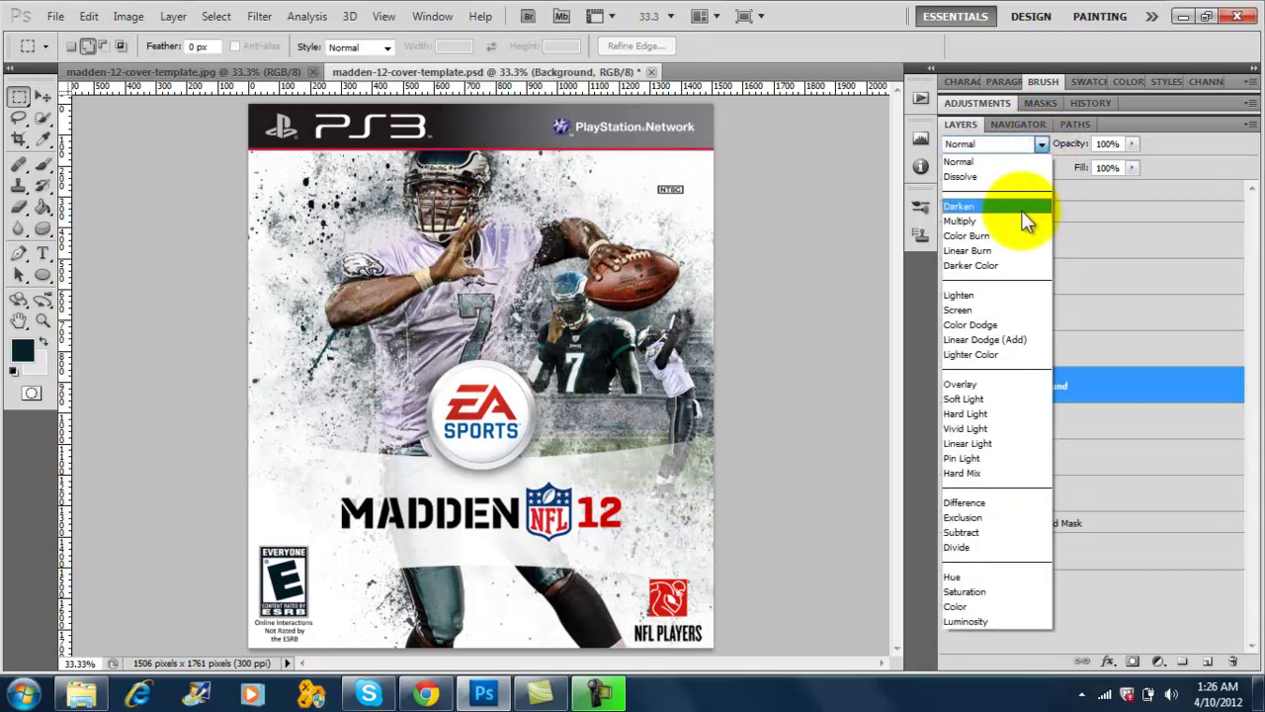
pyautogui.click(970, 385)
pyautogui.keyDown('alt'); pyautogui.click(971, 386); pyautogui.keyUp('alt')
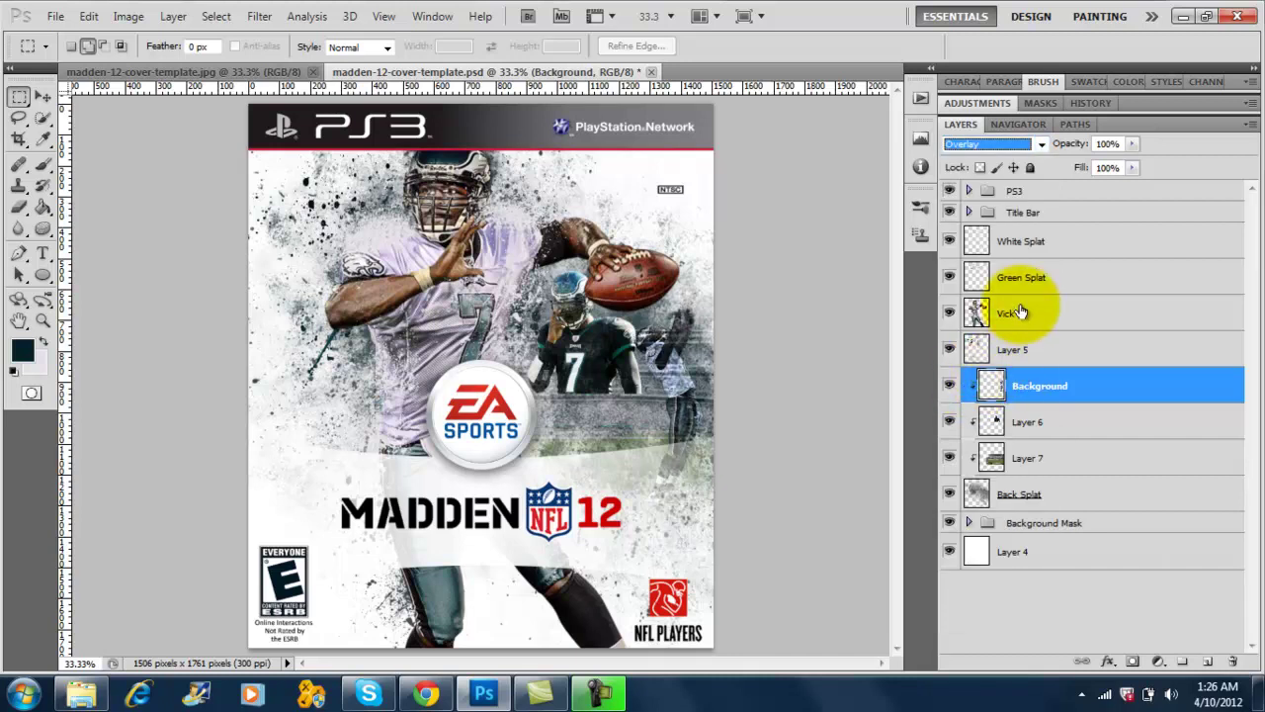
pyautogui.press('Down')
pyautogui.press('Up')
pyautogui.press('Up')
pyautogui.press('Up')
pyautogui.press('Down')
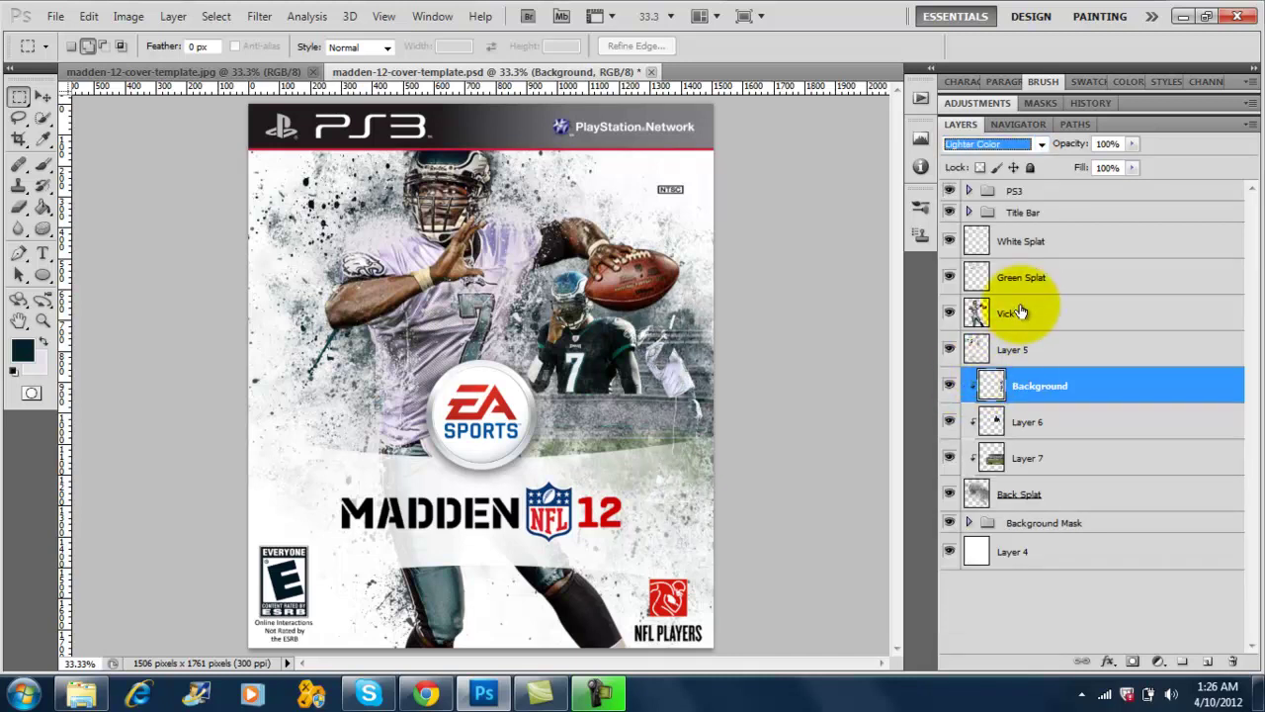
pyautogui.press('Down')
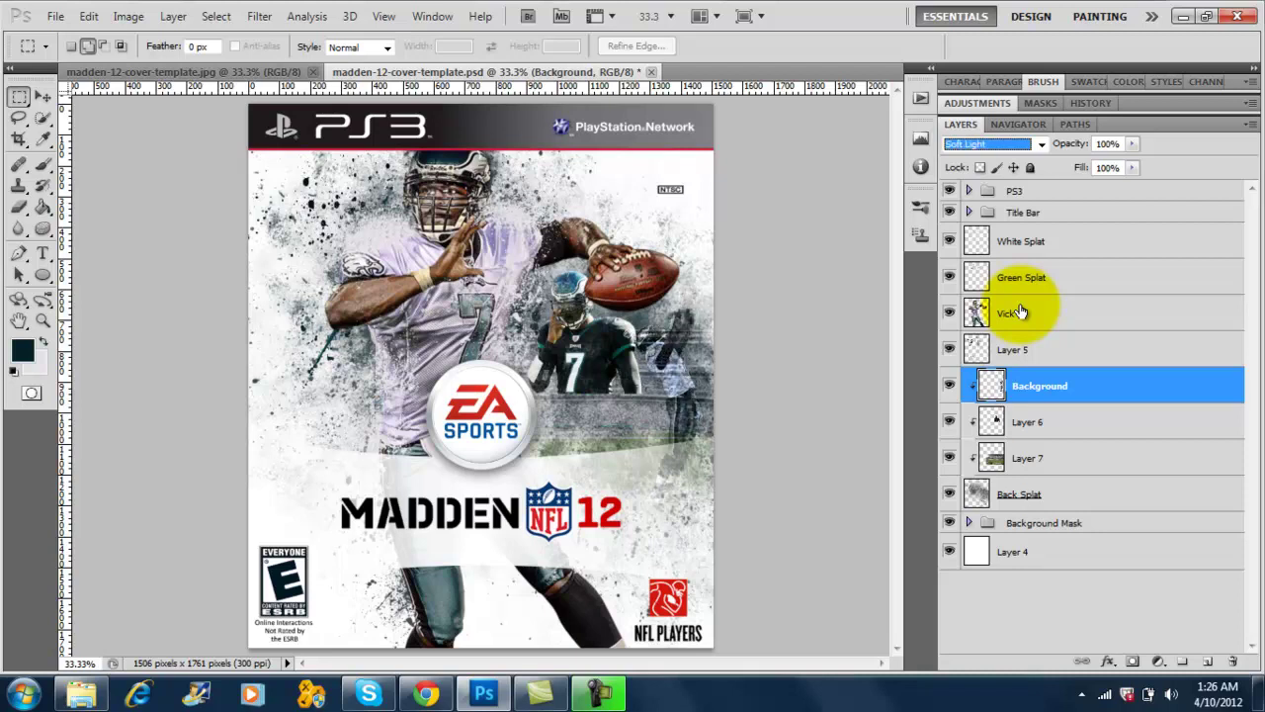
pyautogui.press('Up')
pyautogui.press('Up')
pyautogui.press('Up')
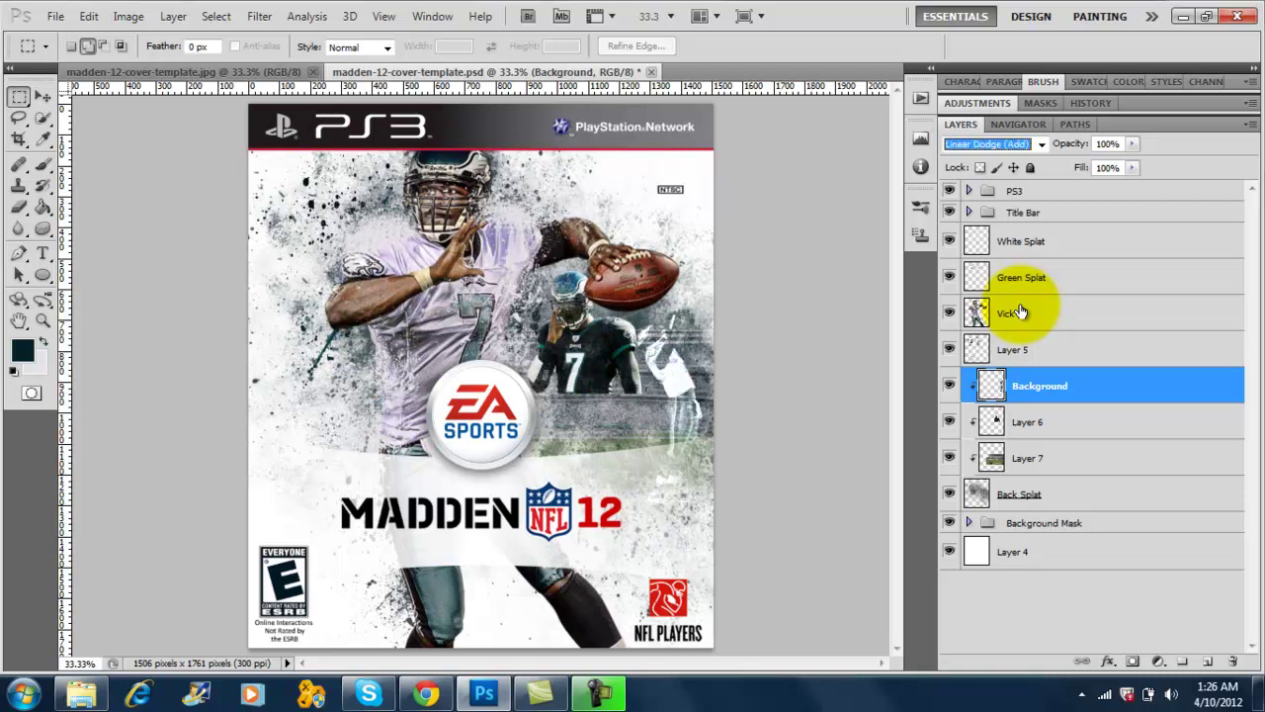
pyautogui.press('Up')
pyautogui.press('Down')
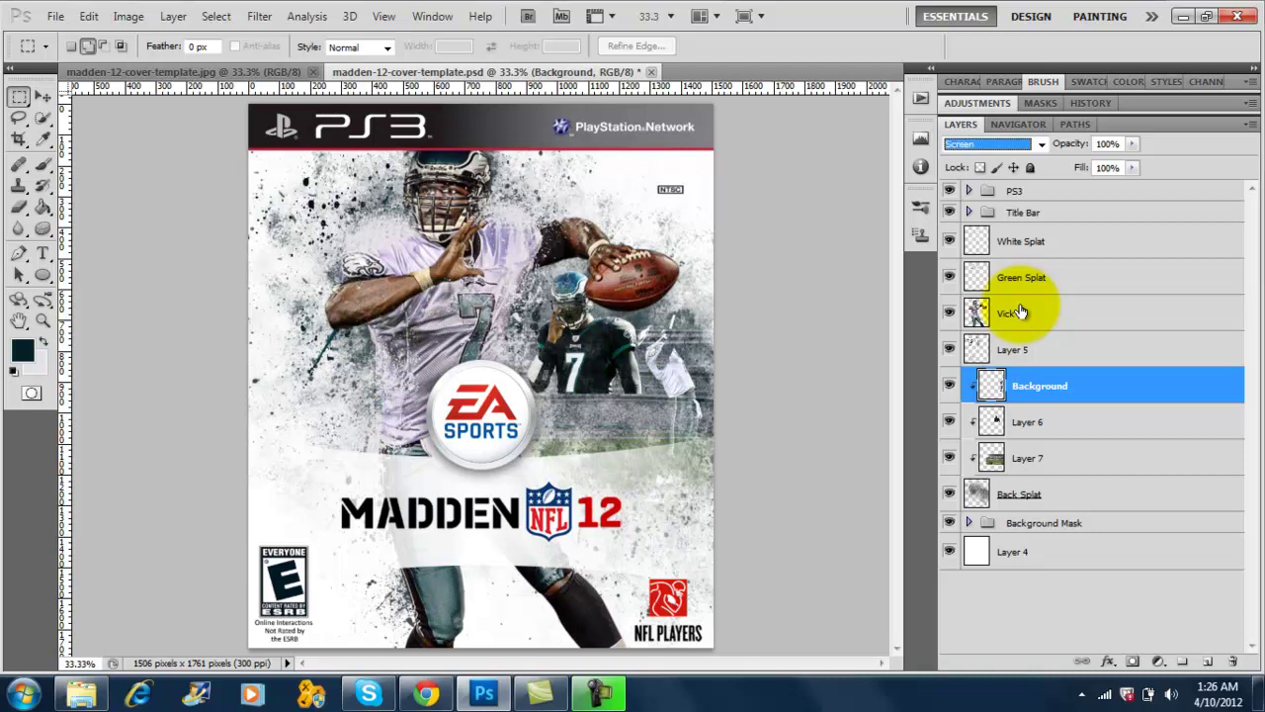
pyautogui.press('Up')
pyautogui.press('Up')
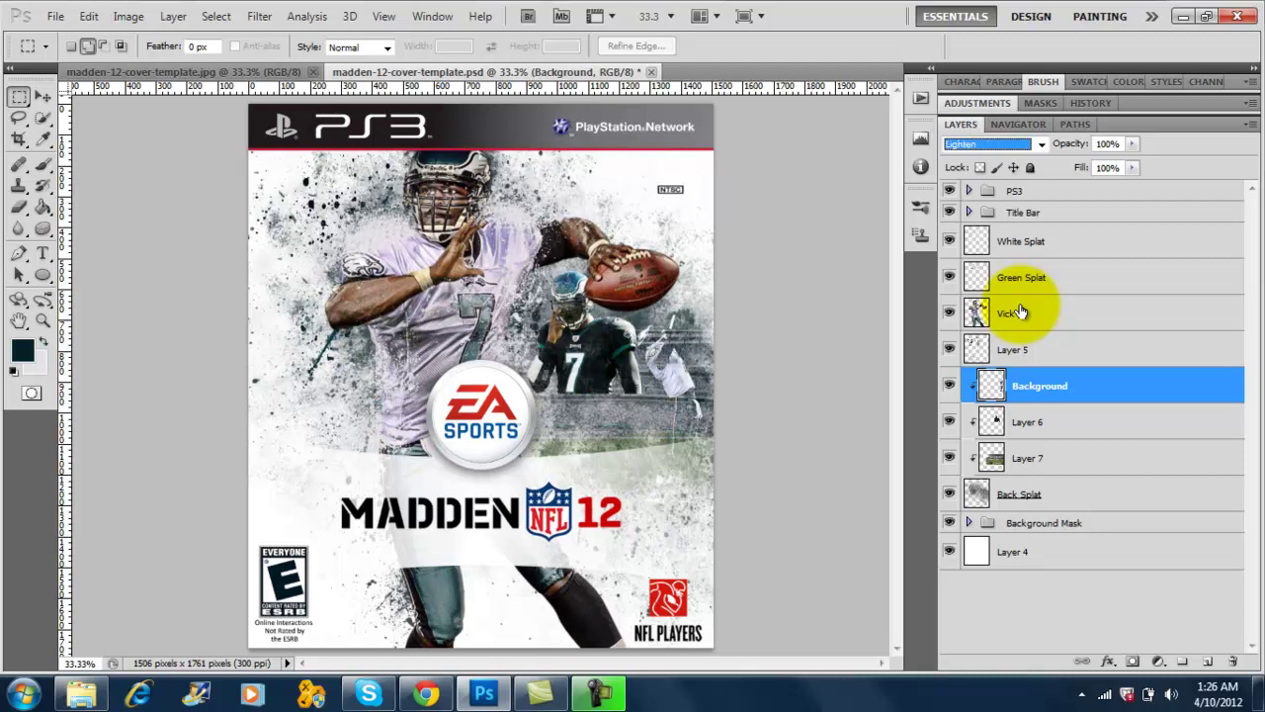
pyautogui.press('Down')
pyautogui.press('Down')
pyautogui.press('Down')
pyautogui.press('Down')
pyautogui.press('Down')
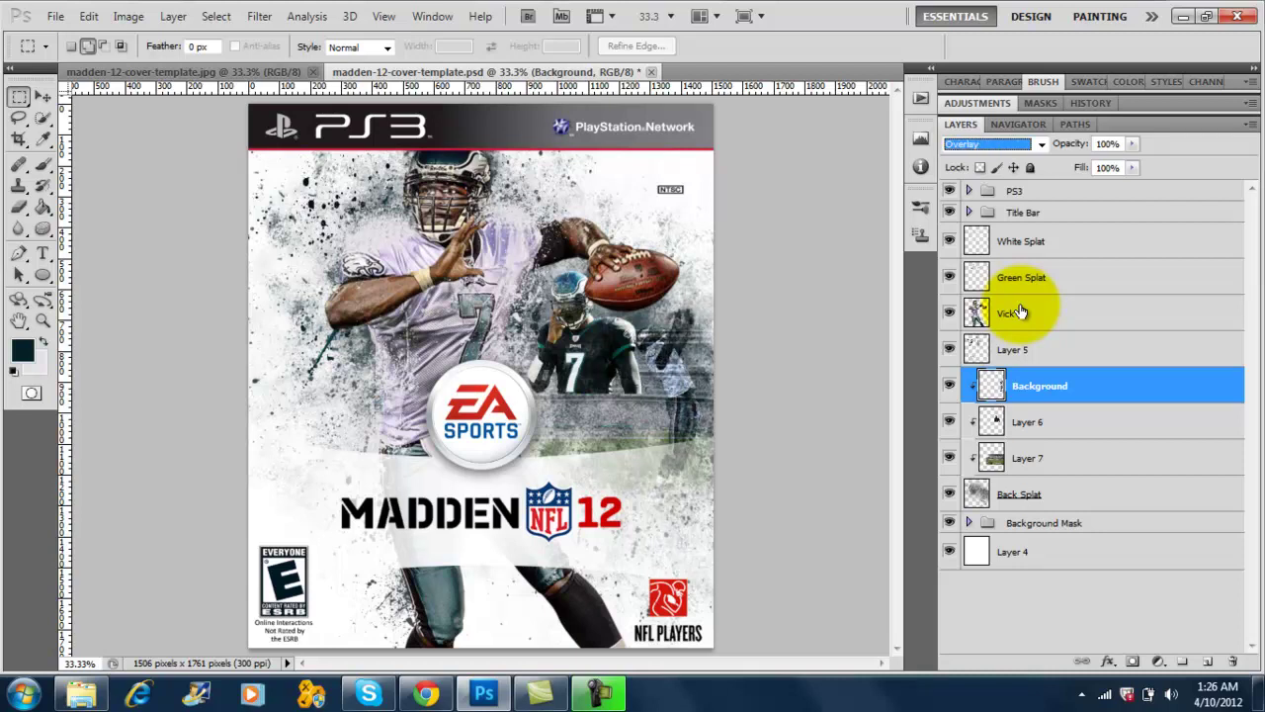
pyautogui.press('Down')
pyautogui.press('Up')
# Compare Soft Light and Overlay on Layer 6, the dark-jersey player, settling on Overlay
pyautogui.click(1013, 422)
pyautogui.click(1043, 144)
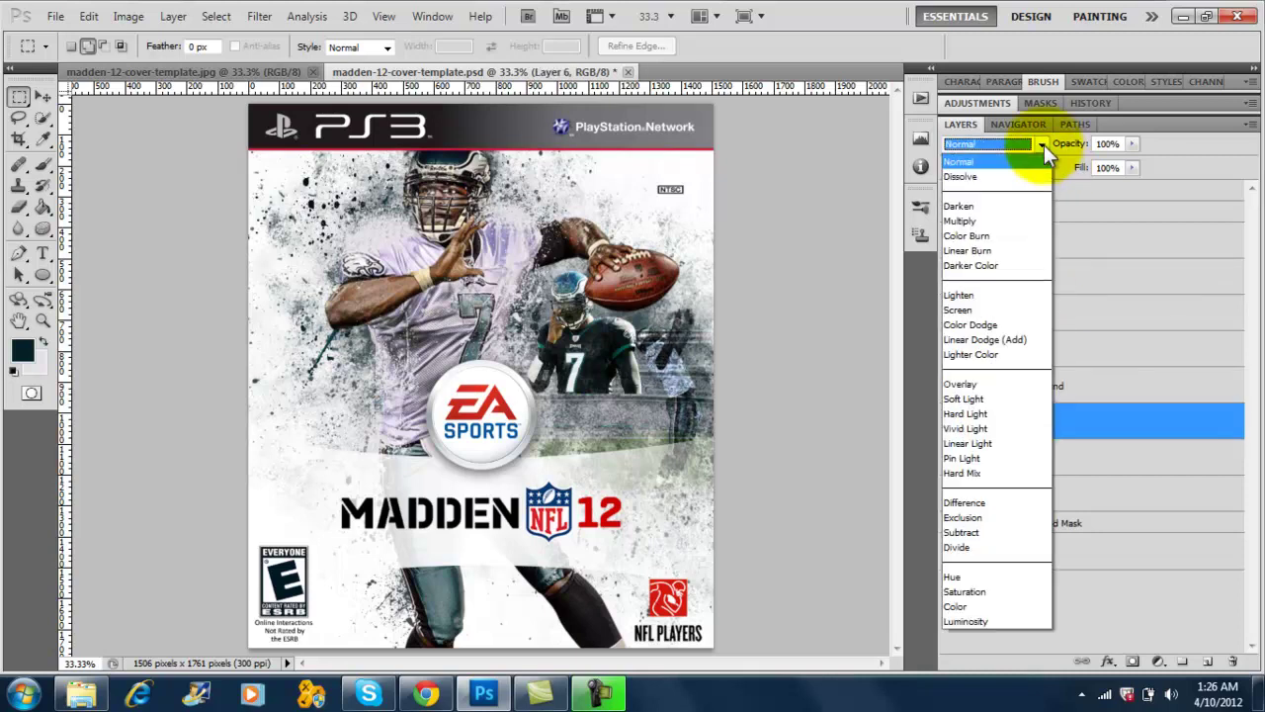
pyautogui.click(980, 383)
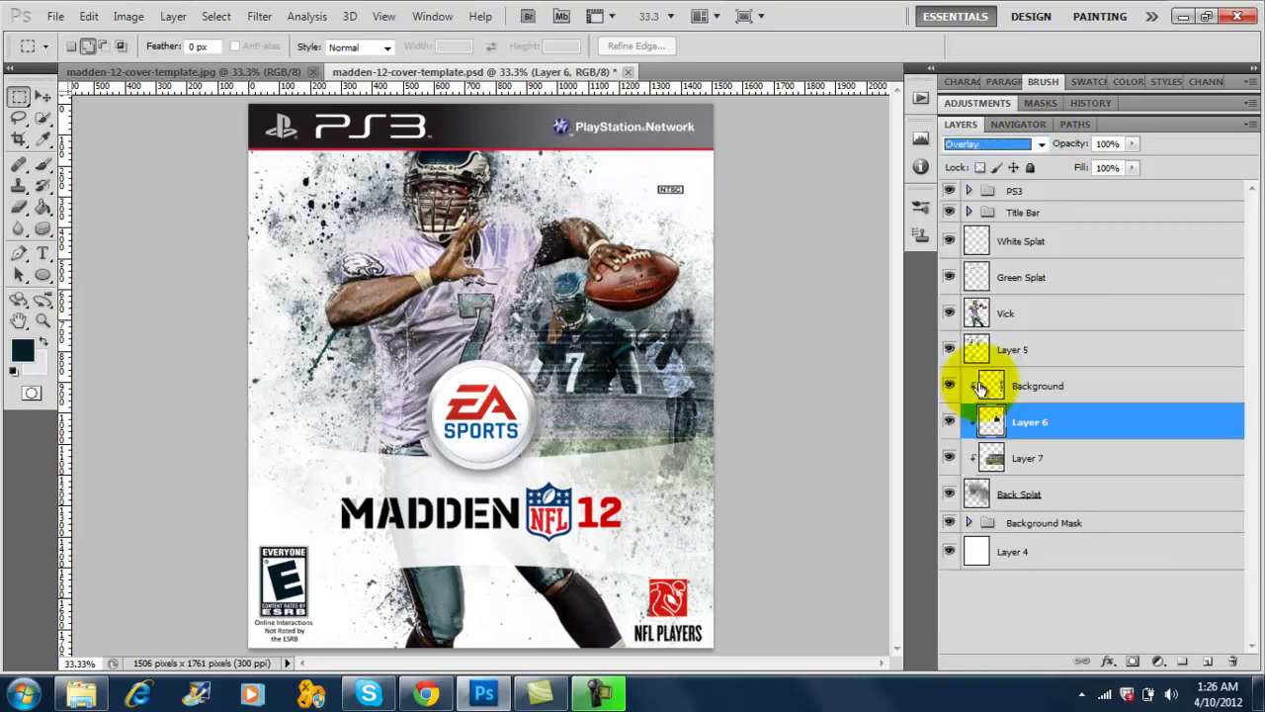
pyautogui.press('Down')
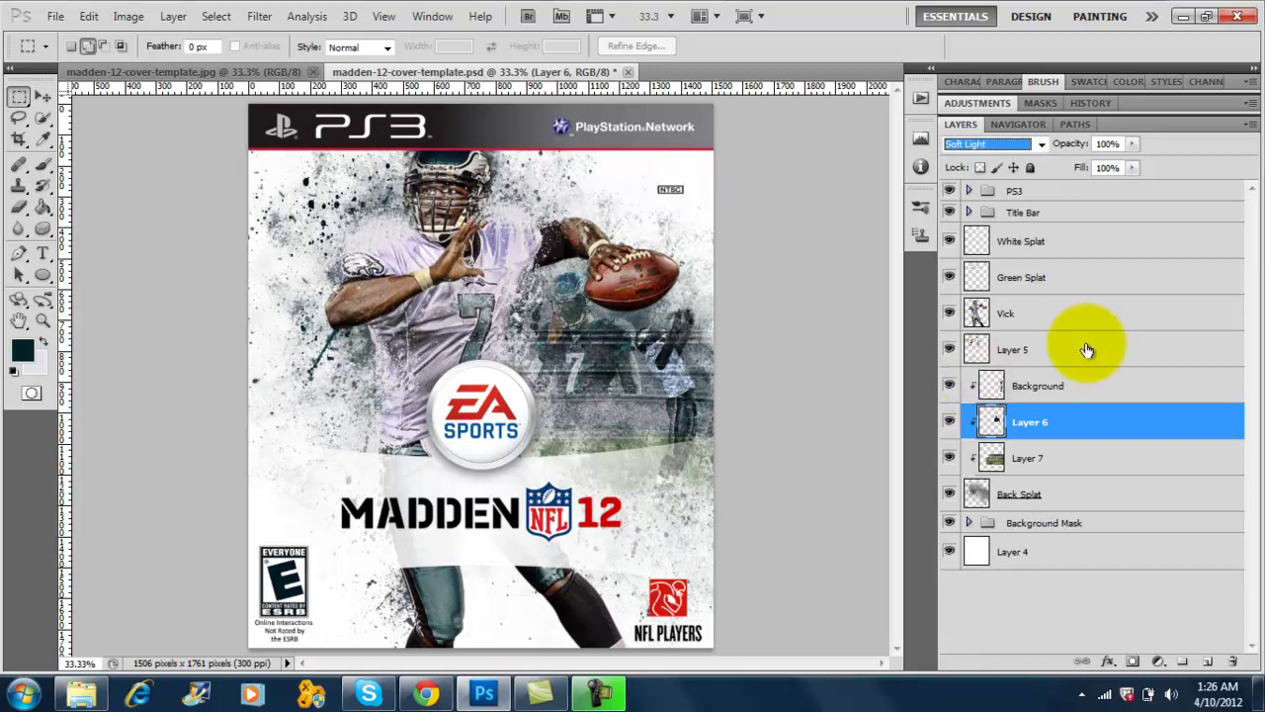
pyautogui.click(1028, 458)
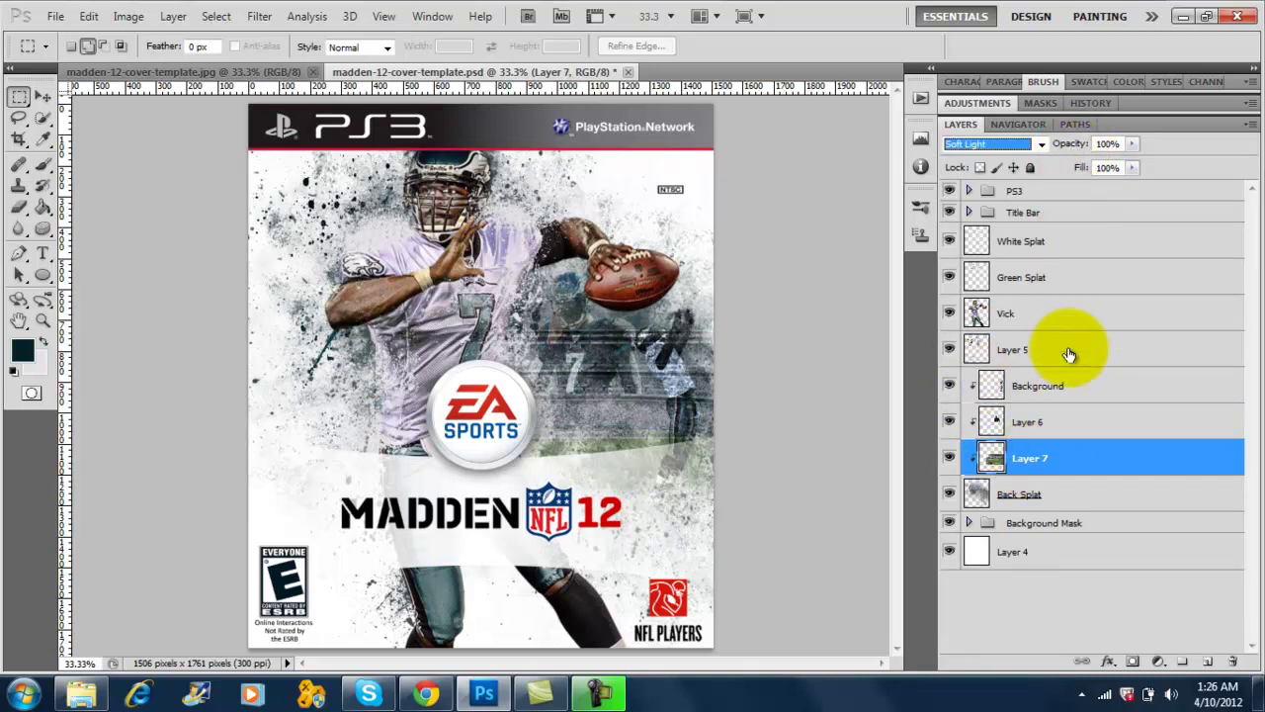
pyautogui.click(1038, 385)
pyautogui.click(1023, 423)
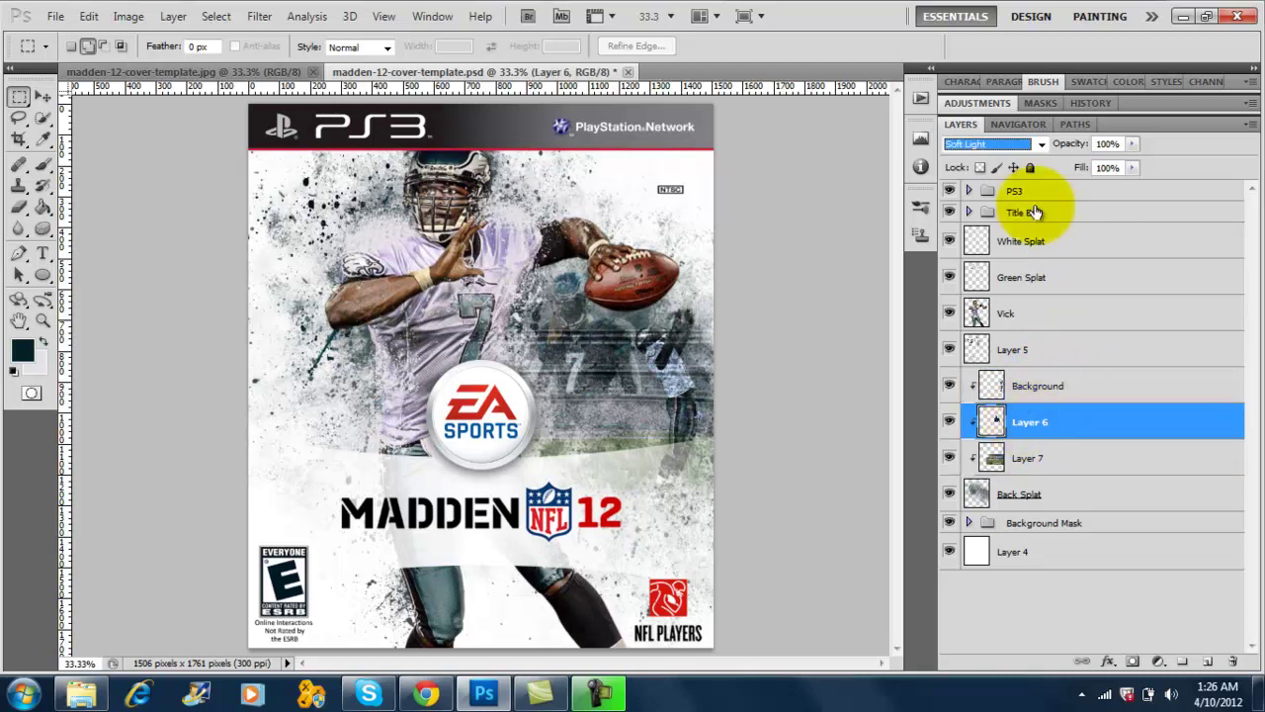
pyautogui.click(1042, 143)
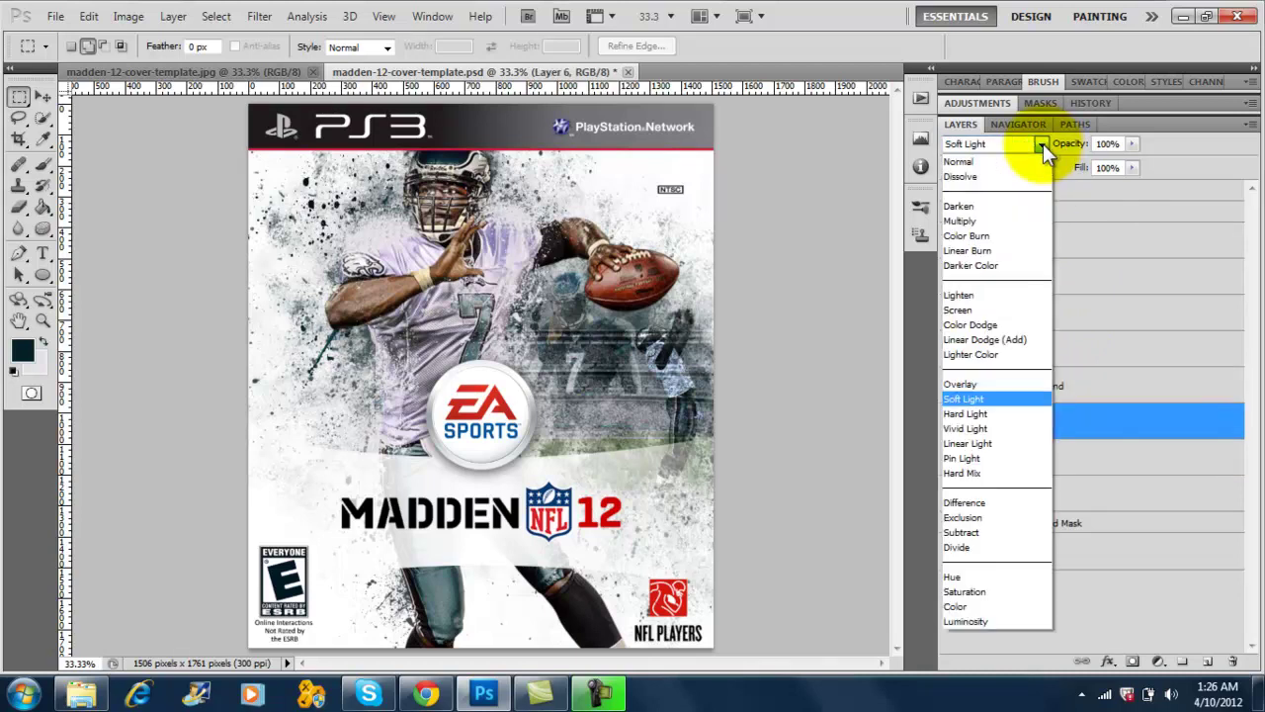
pyautogui.click(972, 382)
# Lower the opacity of Layer 6 to 74%, the Background layer to about 91% and Layer 7 to 93%
pyautogui.moveTo(1082, 145); pyautogui.dragTo(1075, 149)
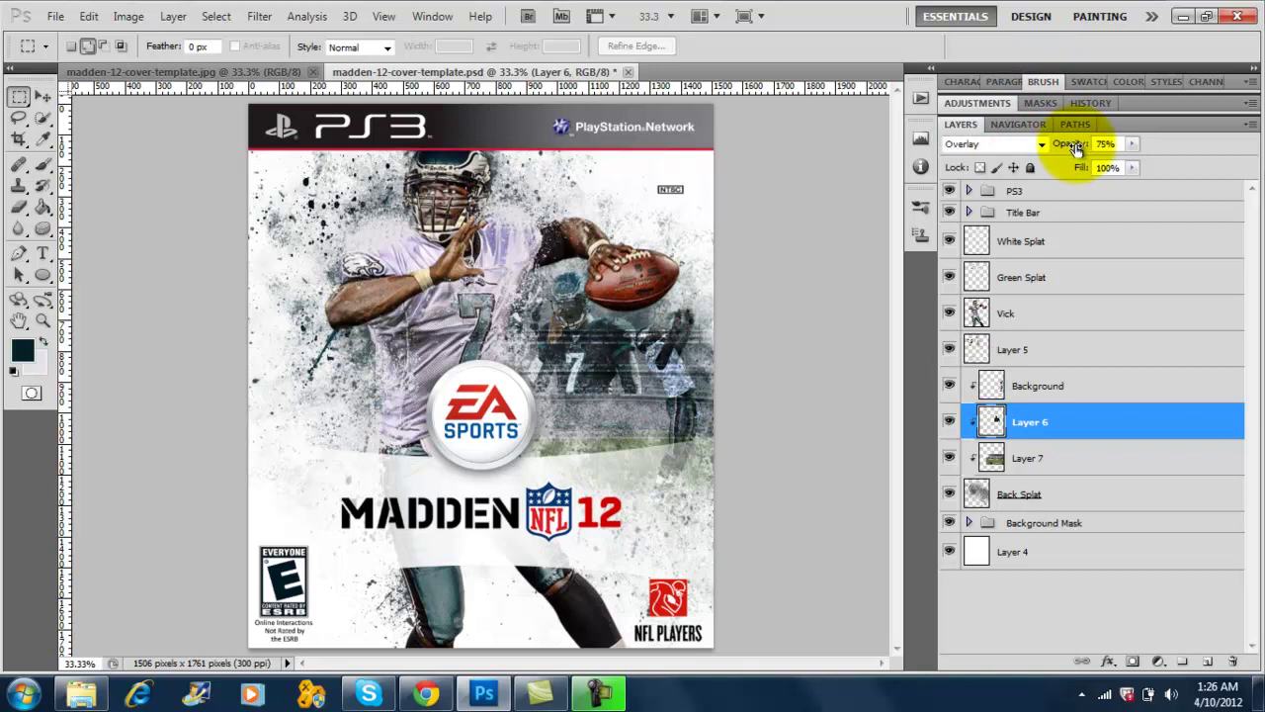
pyautogui.click(1084, 387)
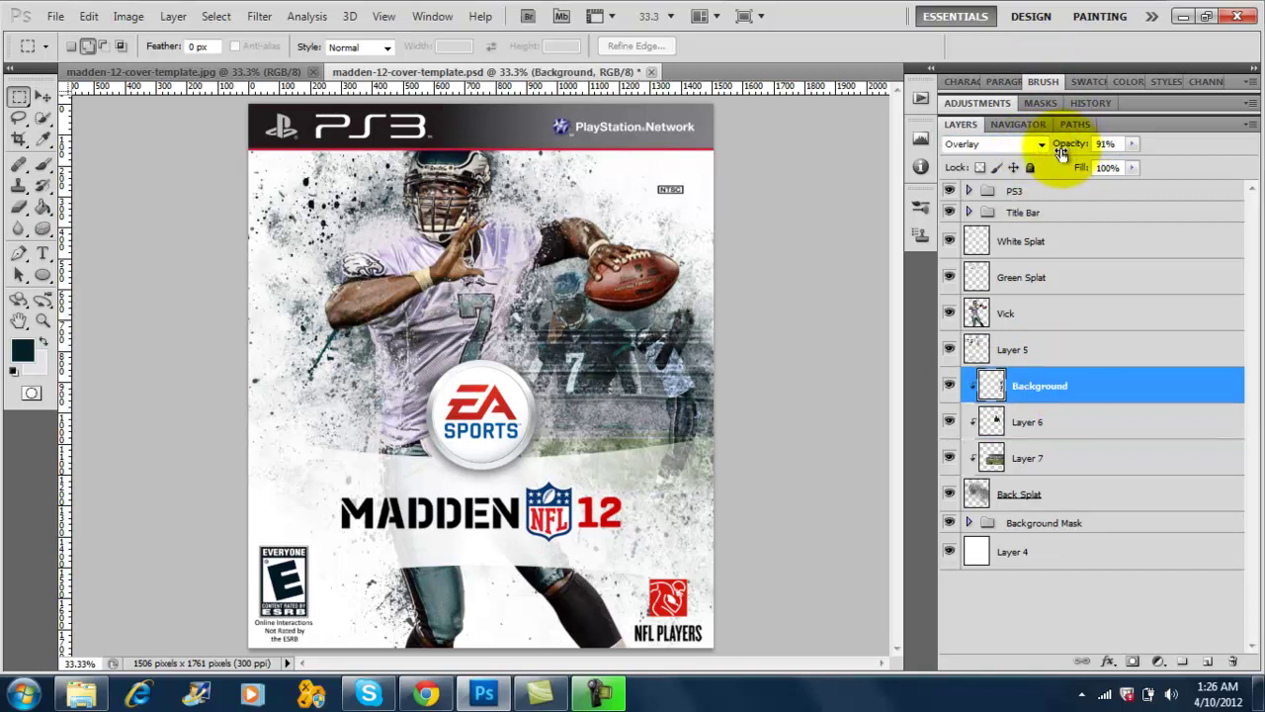
pyautogui.click(1042, 454)
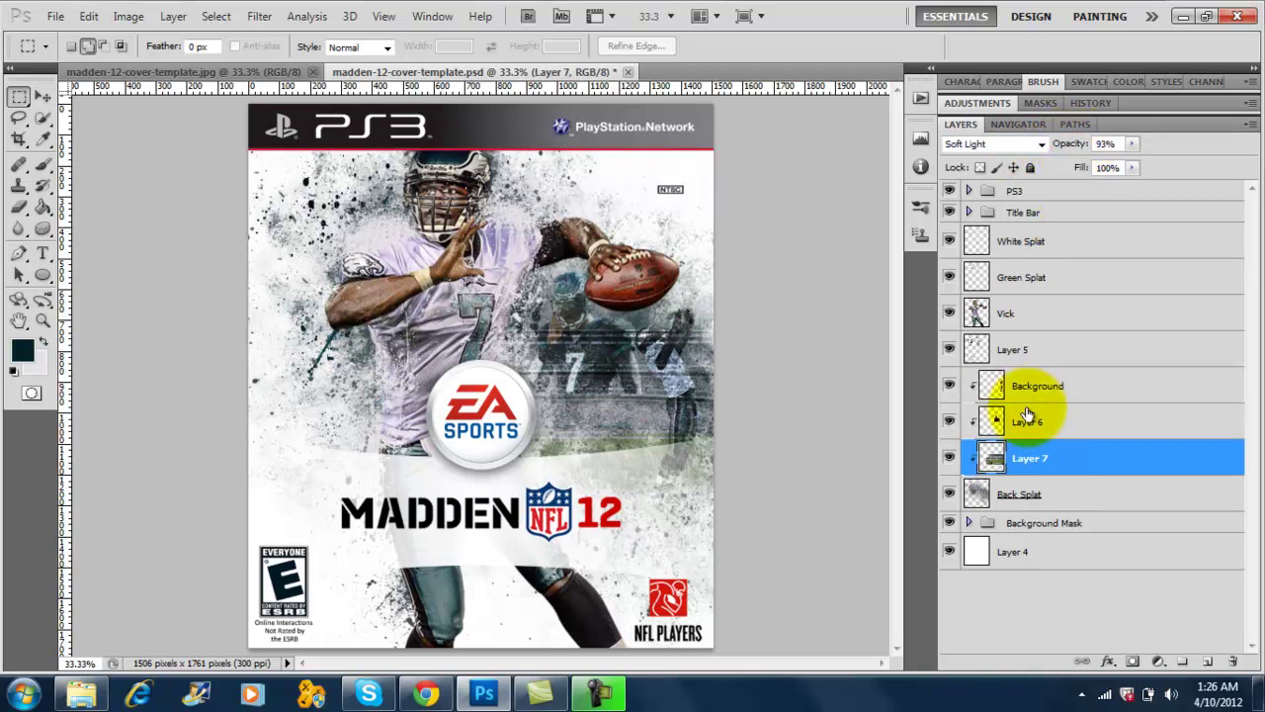
# With Layer 6 temporarily hidden, soften the stadium photo's upper edge on Layer 7 using a soft 90 to 100 px Eraser at 27% opacity
pyautogui.click(950, 423)
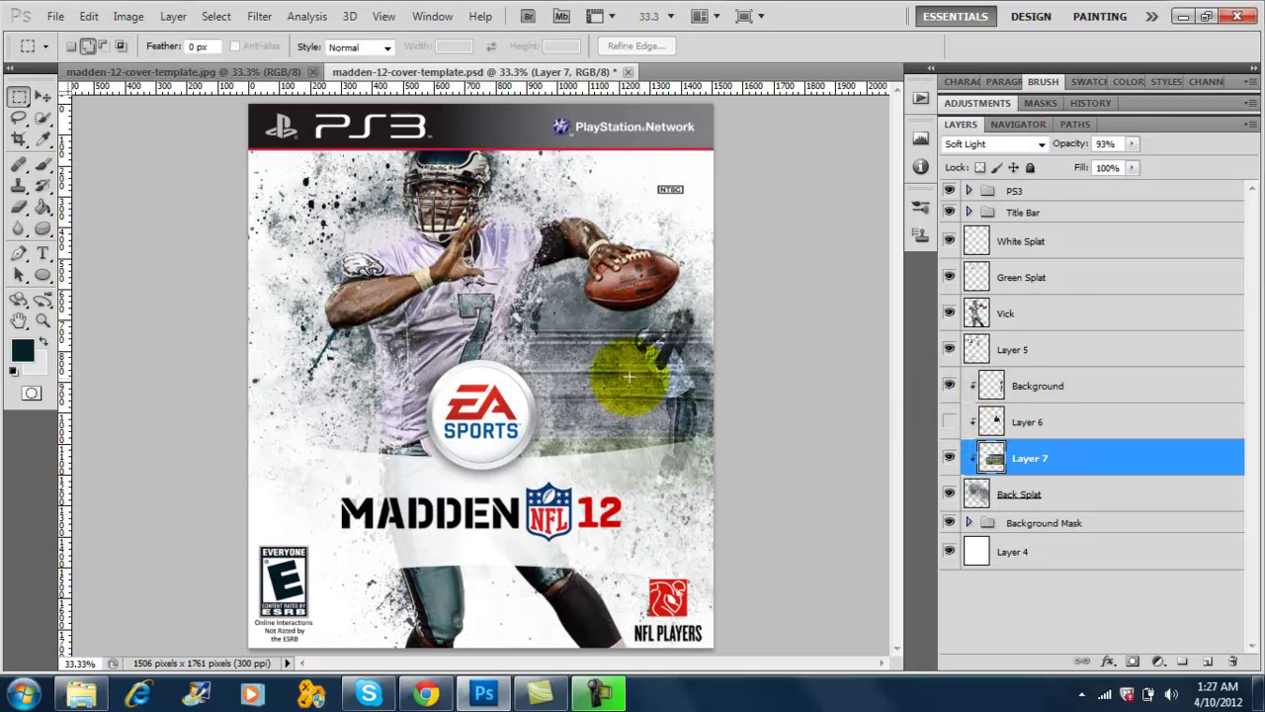
pyautogui.click(18, 207)
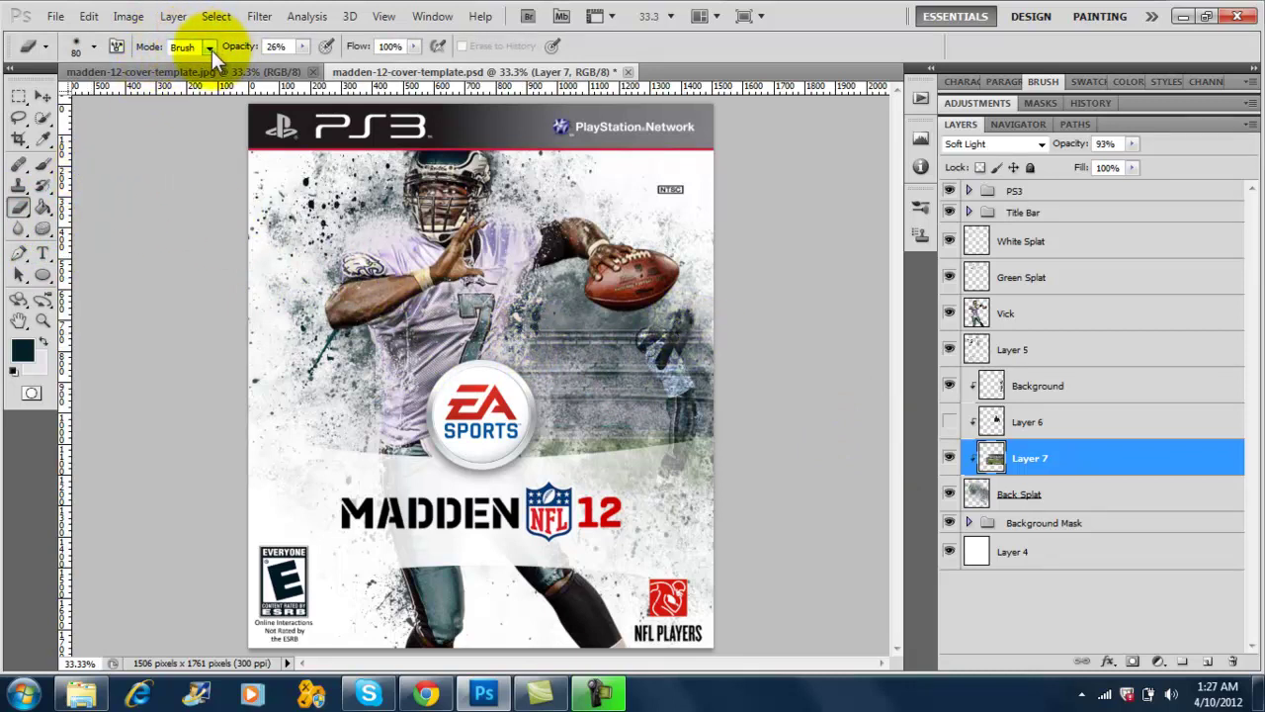
pyautogui.click(95, 46)
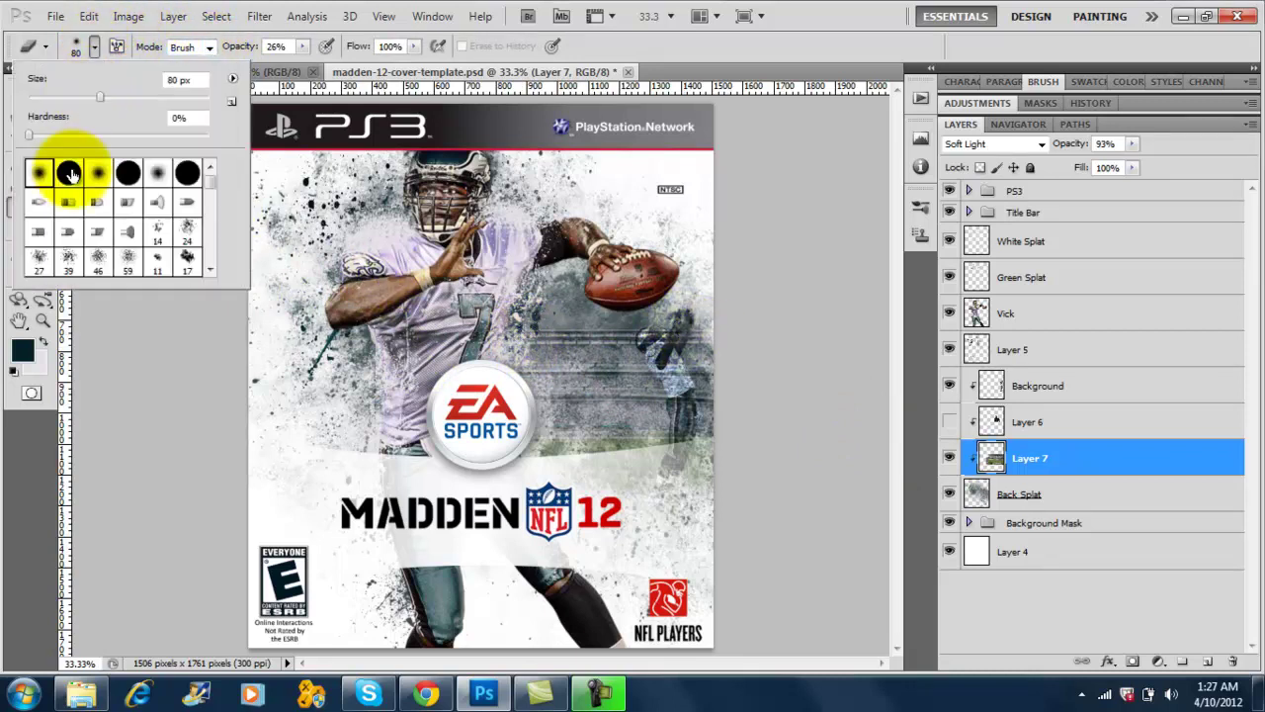
pyautogui.click(94, 51)
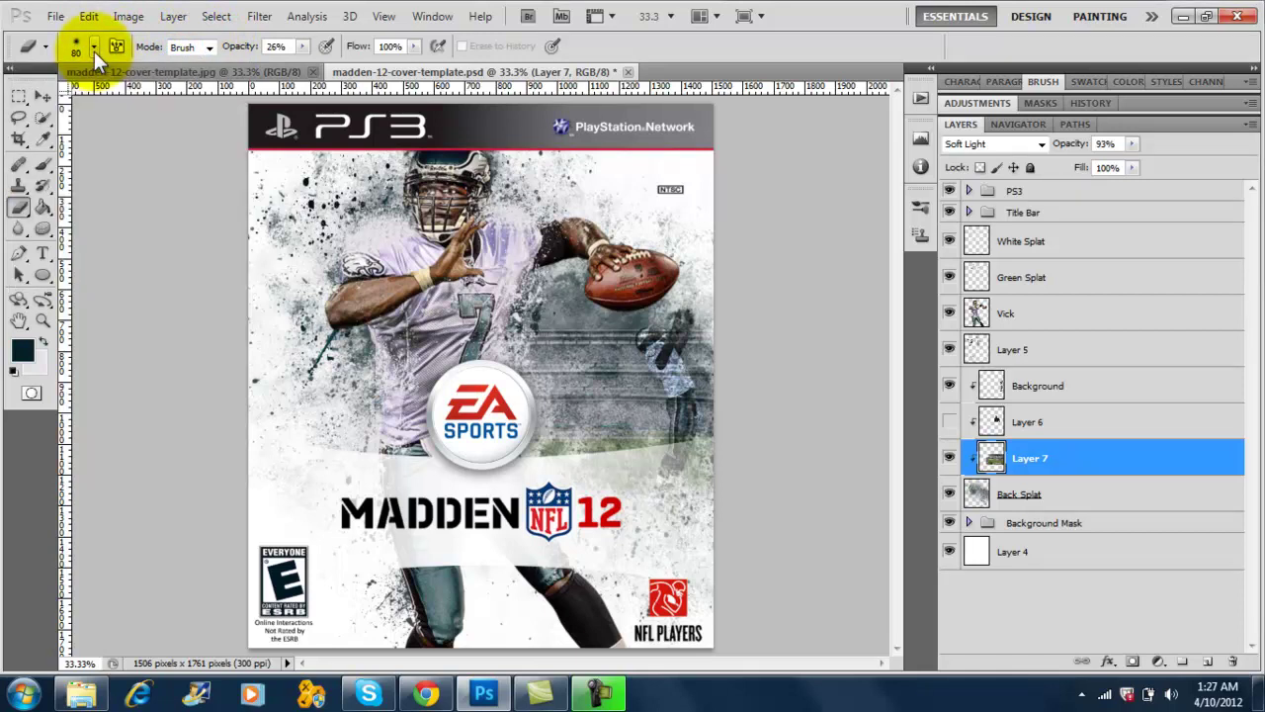
pyautogui.moveTo(241, 49); pyautogui.dragTo(242, 49)
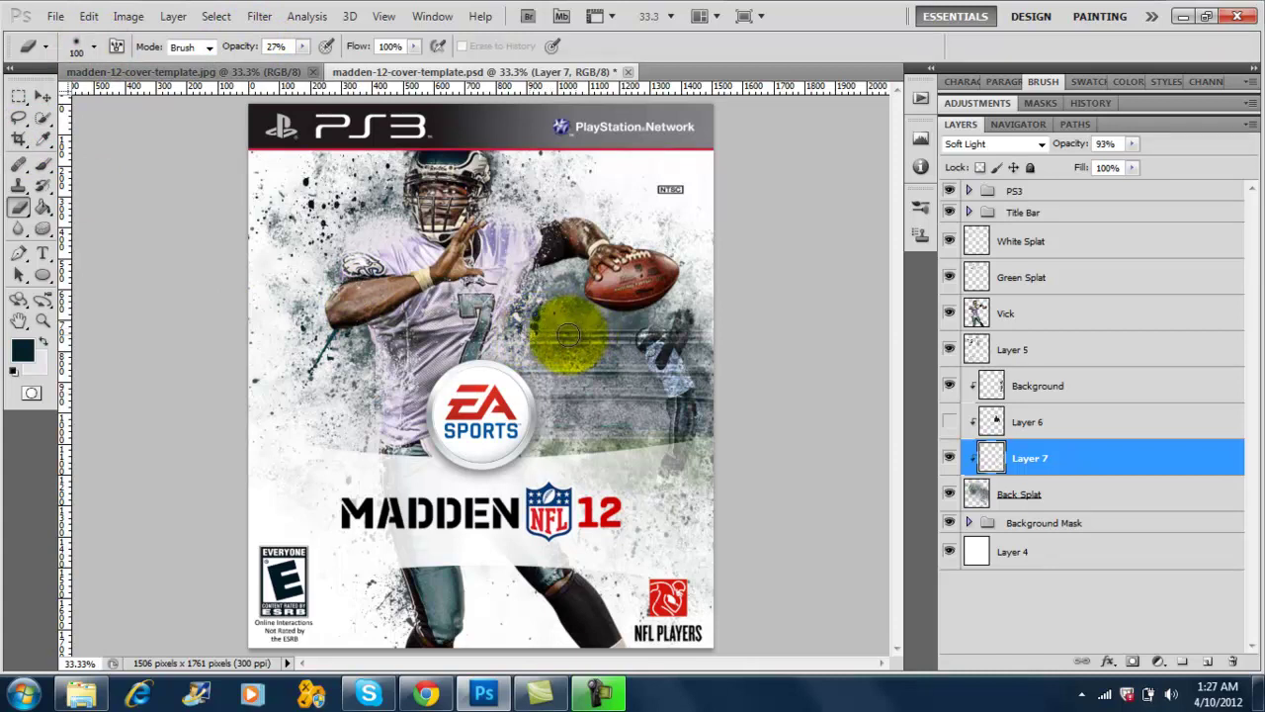
pyautogui.moveTo(599, 329)
pyautogui.mouseDown()
pyautogui.moveTo(710, 327)
pyautogui.moveTo(665, 326)
pyautogui.mouseUp()
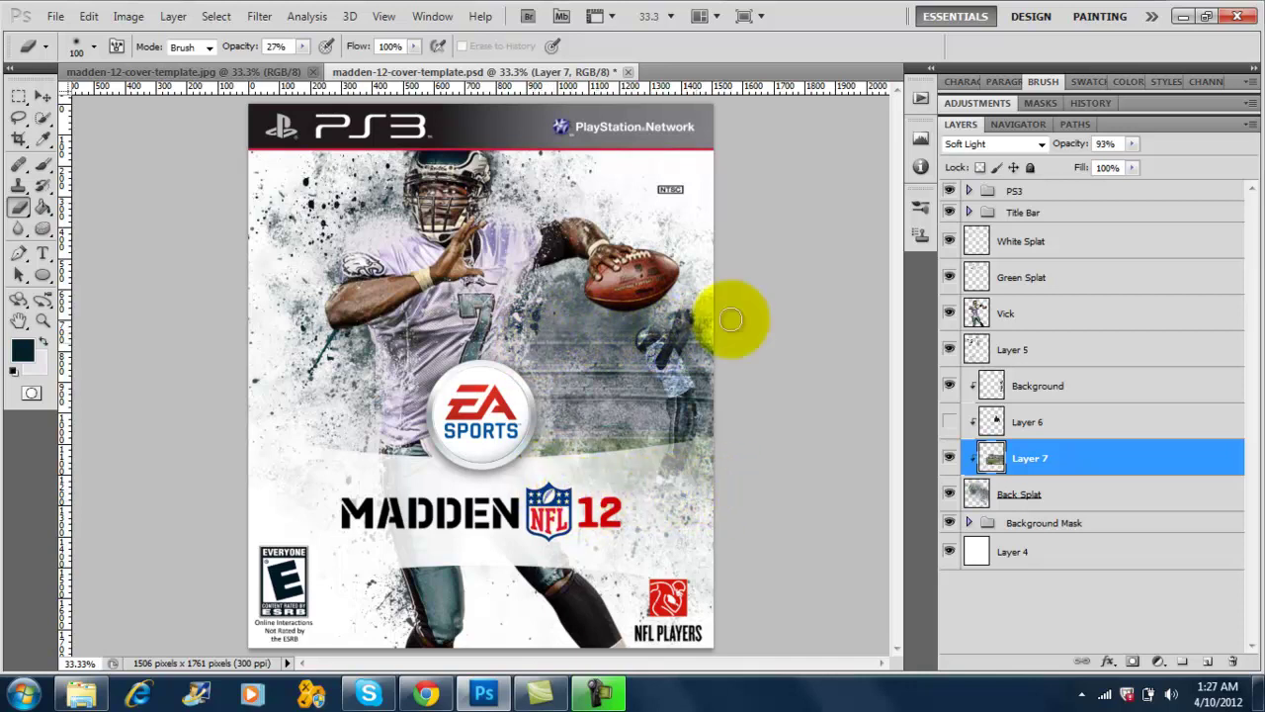
pyautogui.moveTo(591, 328); pyautogui.dragTo(548, 332)
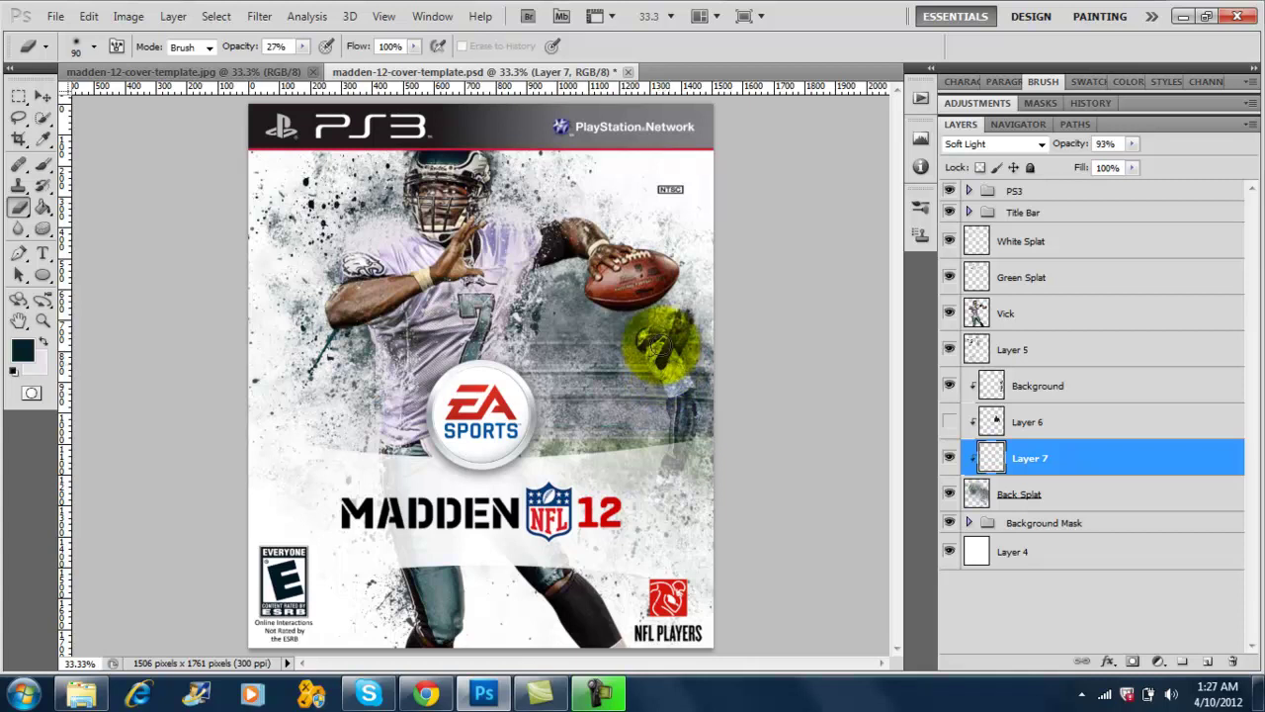
pyautogui.moveTo(663, 360)
pyautogui.mouseDown()
pyautogui.moveTo(692, 439)
pyautogui.moveTo(680, 384)
pyautogui.moveTo(659, 388)
pyautogui.moveTo(680, 451)
pyautogui.moveTo(667, 481)
pyautogui.moveTo(689, 429)
pyautogui.moveTo(679, 384)
pyautogui.moveTo(684, 460)
pyautogui.moveTo(684, 385)
pyautogui.moveTo(656, 346)
pyautogui.mouseUp()
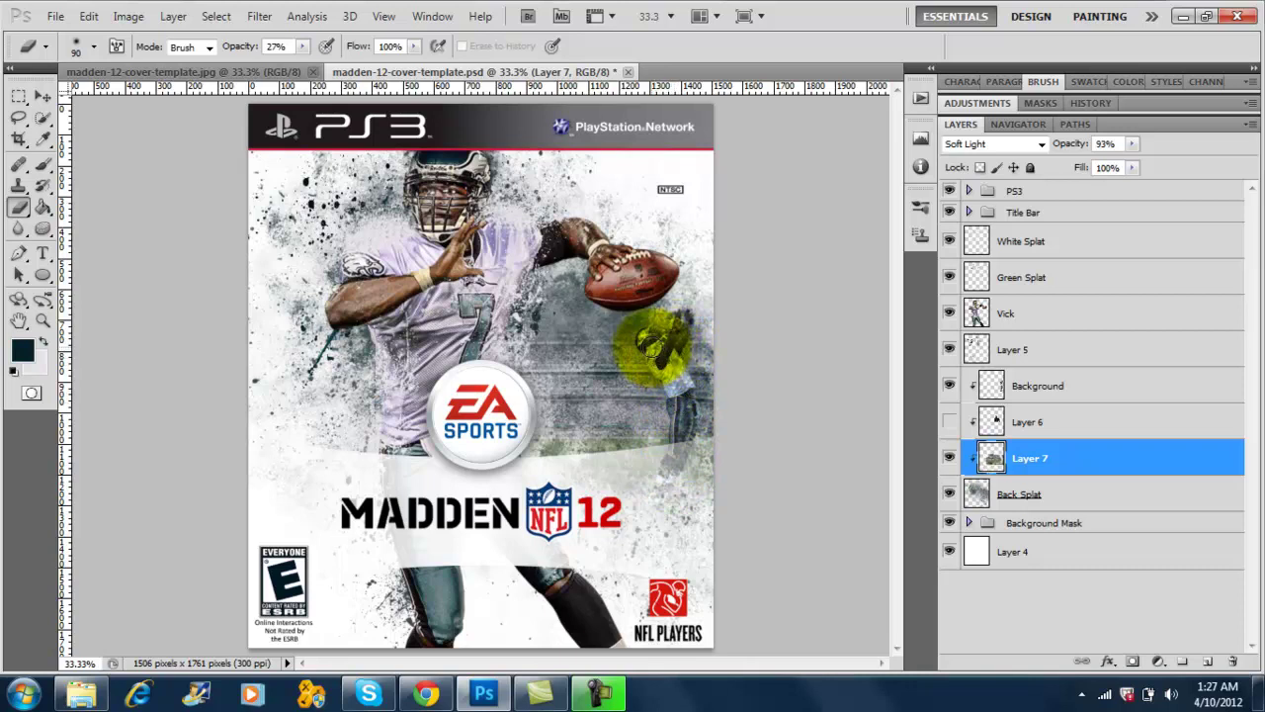
pyautogui.click(949, 422)
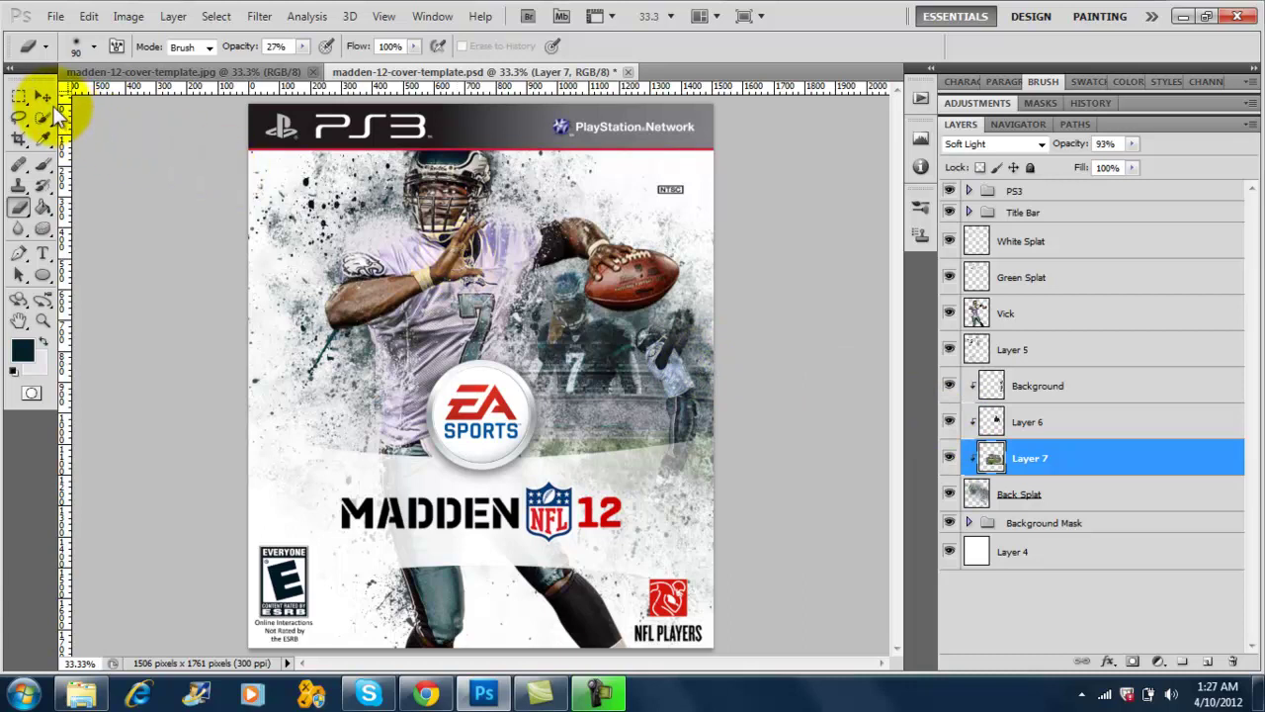
# Enlarge Layer 6, the dark-jersey player, to 104.25%, reposition it just beside the EA Sports logo, and apply the transformation
pyautogui.click(43, 96)
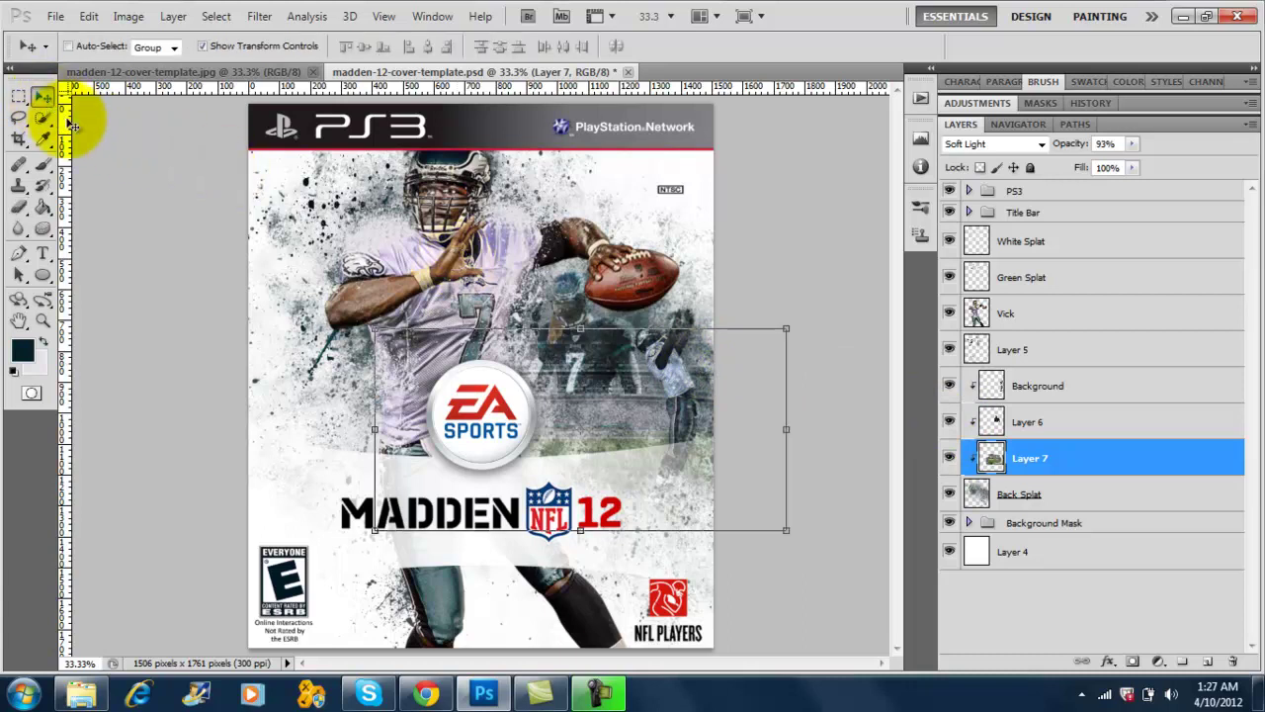
pyautogui.click(1033, 422)
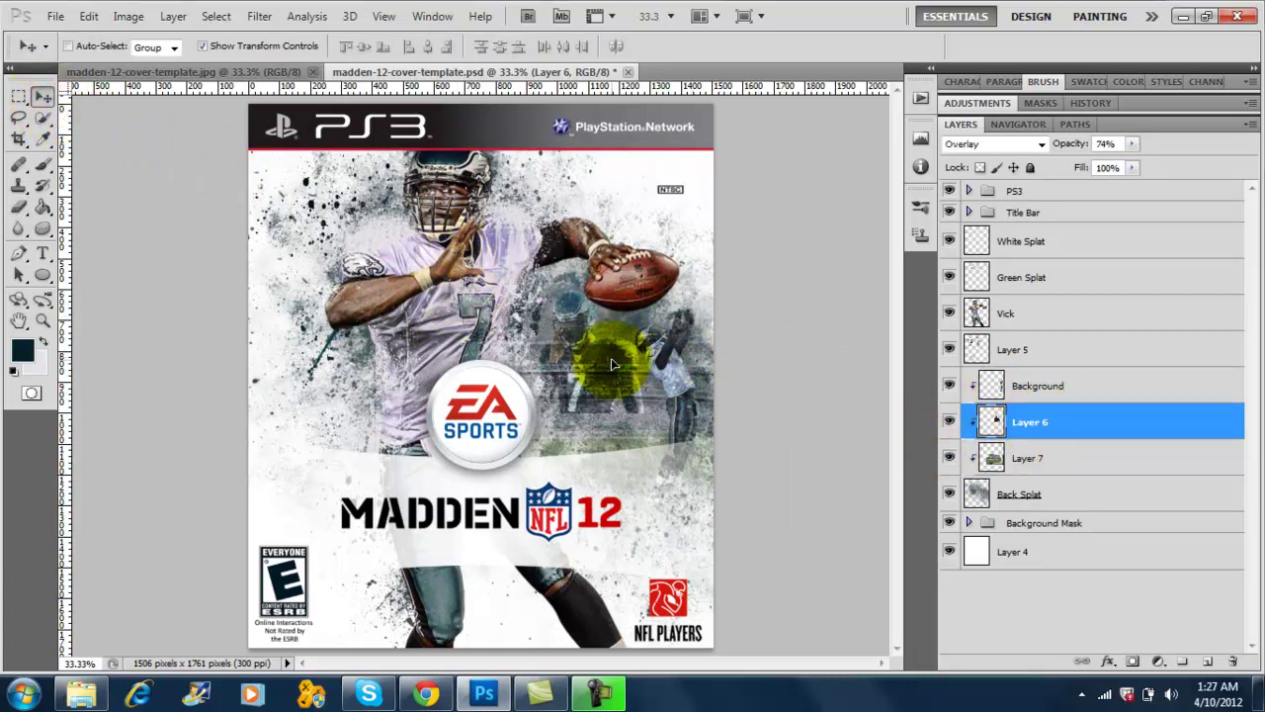
pyautogui.moveTo(612, 374); pyautogui.dragTo(653, 428)
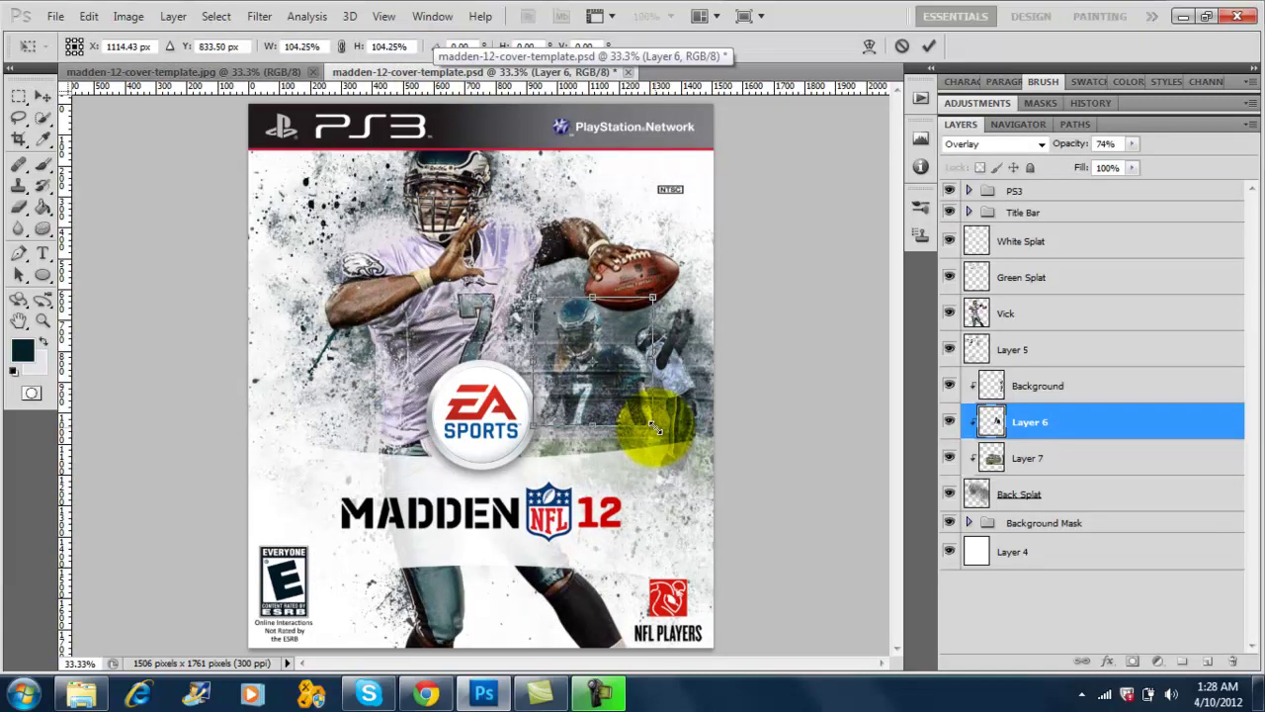
pyautogui.moveTo(617, 375); pyautogui.dragTo(615, 376)
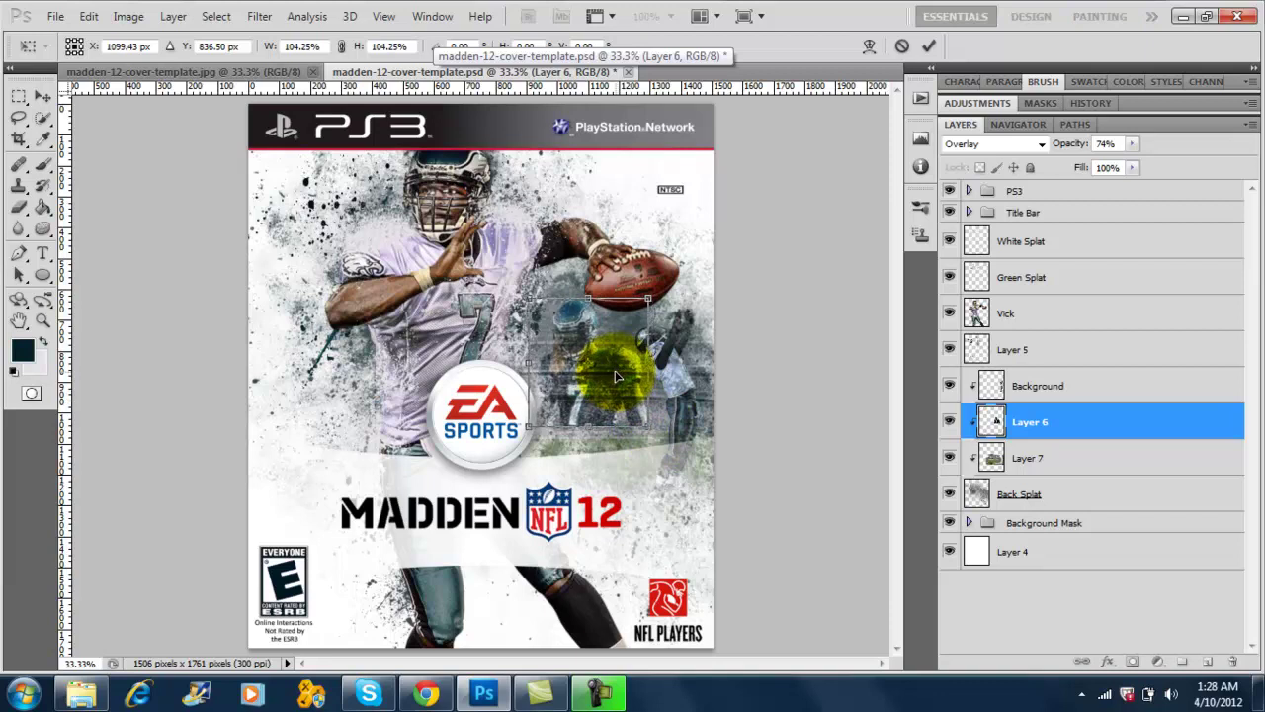
pyautogui.click(26, 97)
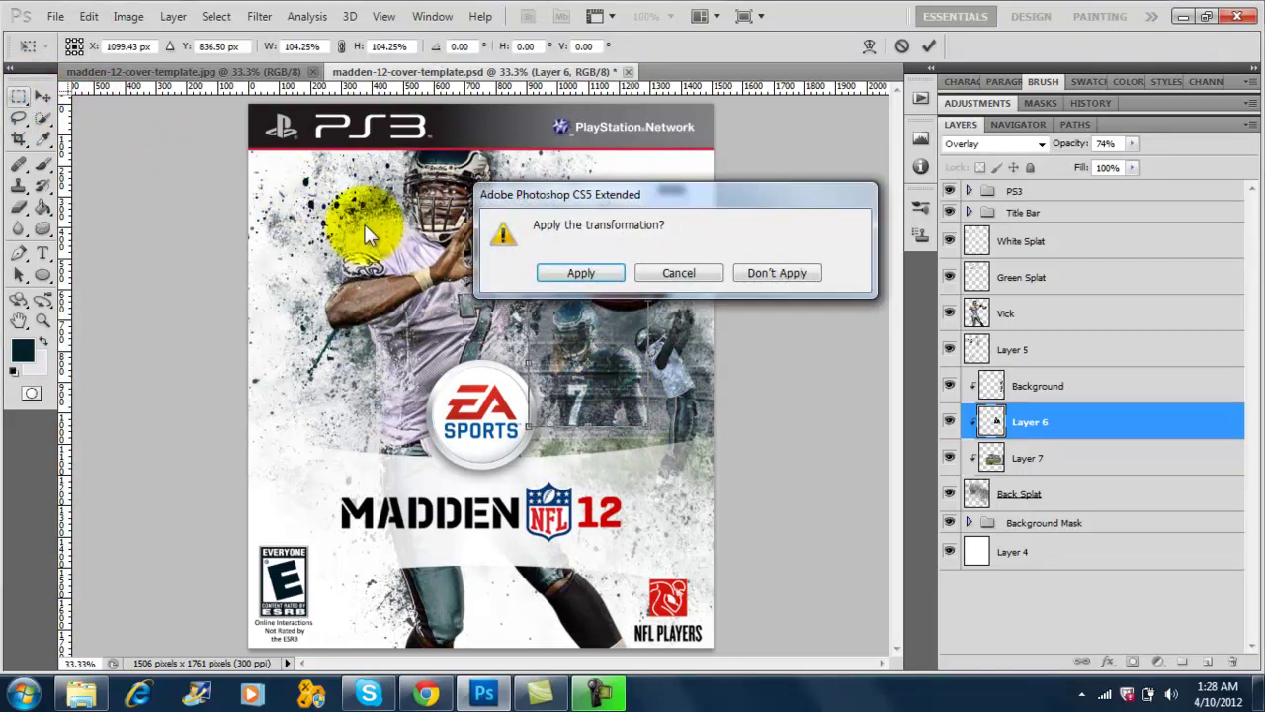
pyautogui.click(549, 271)
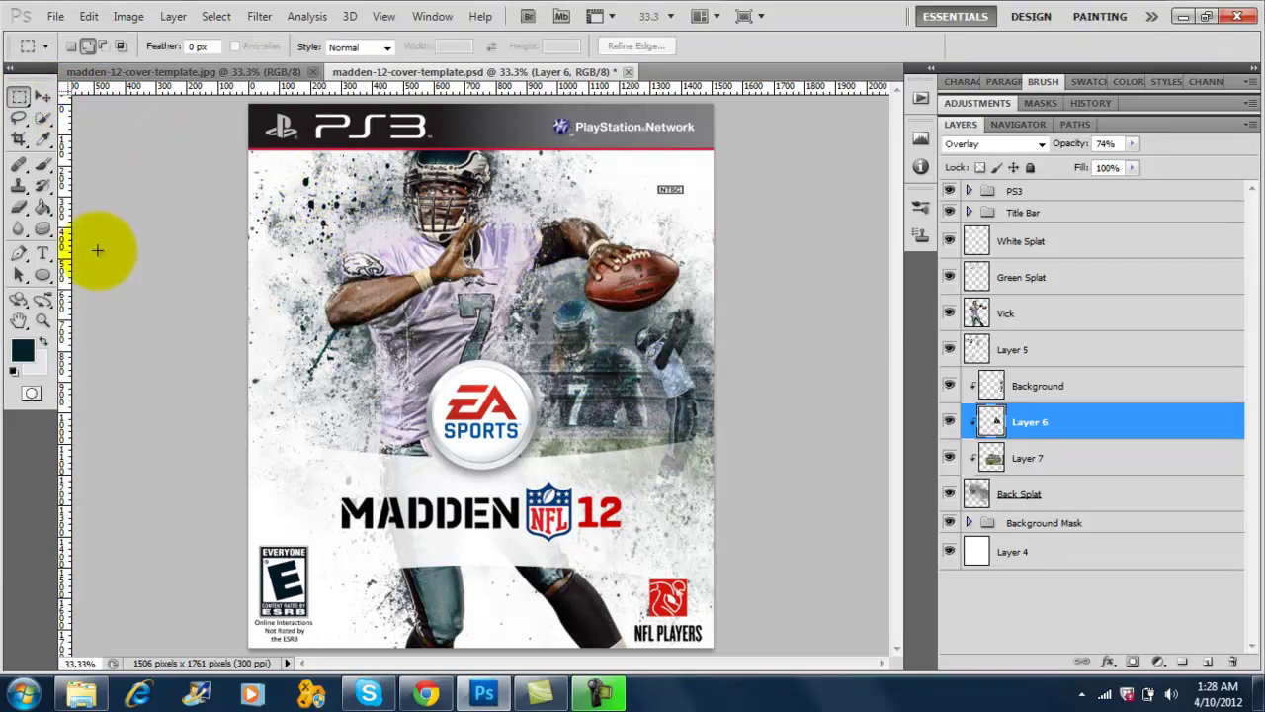
# With a 90 px Eraser, fade Layer 6's lower edge at 27% opacity and erase Layer 7's stadium around the dark-jersey player at 57%
pyautogui.click(19, 207)
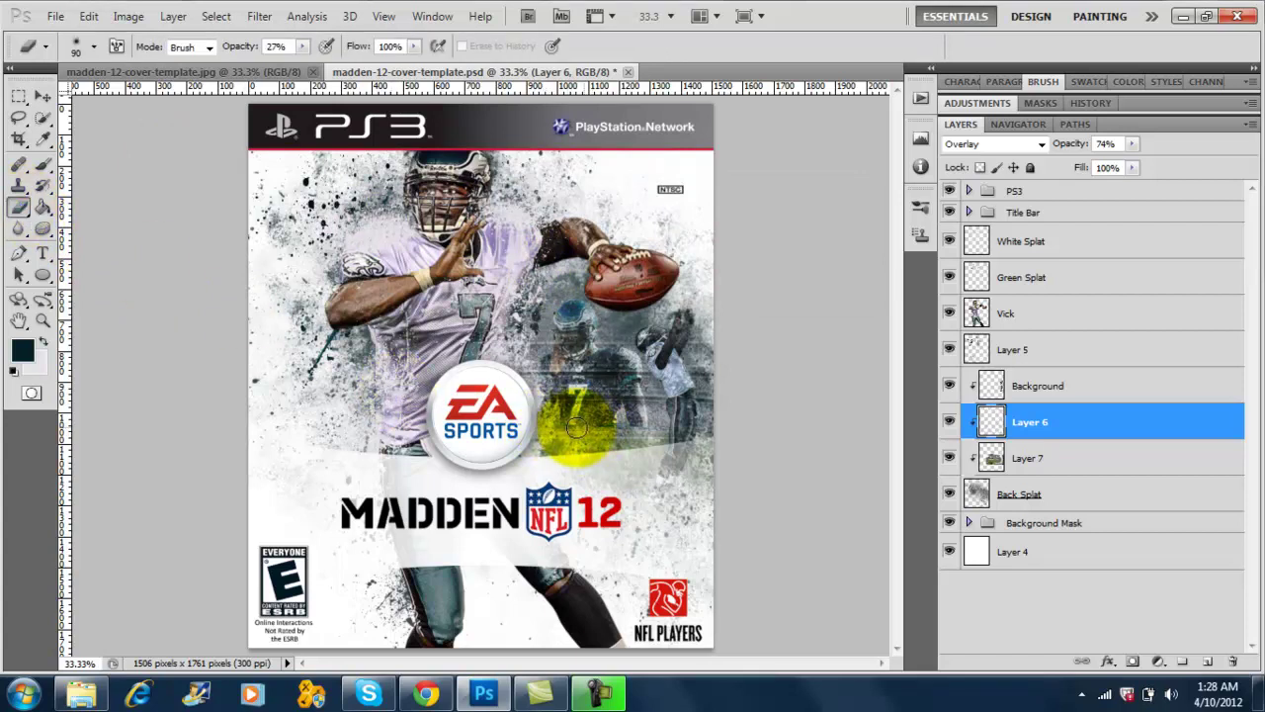
pyautogui.moveTo(604, 427)
pyautogui.mouseDown()
pyautogui.moveTo(655, 427)
pyautogui.moveTo(583, 417)
pyautogui.moveTo(561, 428)
pyautogui.moveTo(626, 430)
pyautogui.mouseUp()
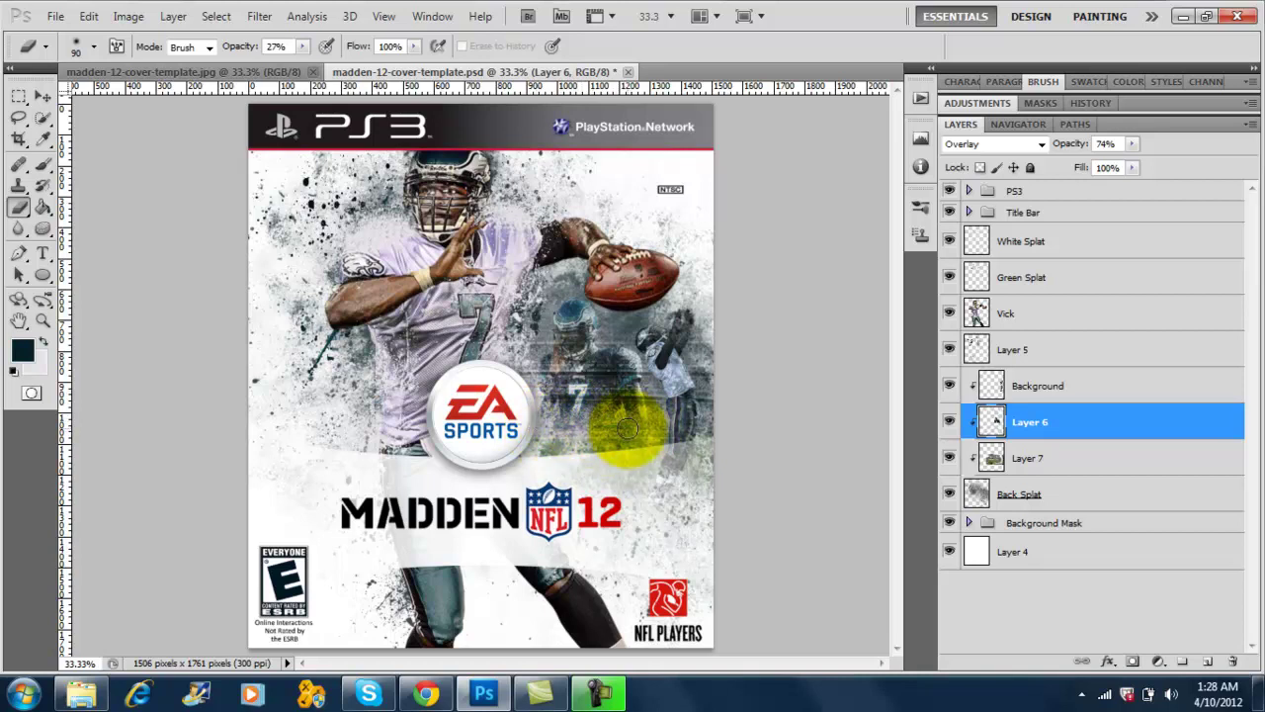
pyautogui.click(1024, 460)
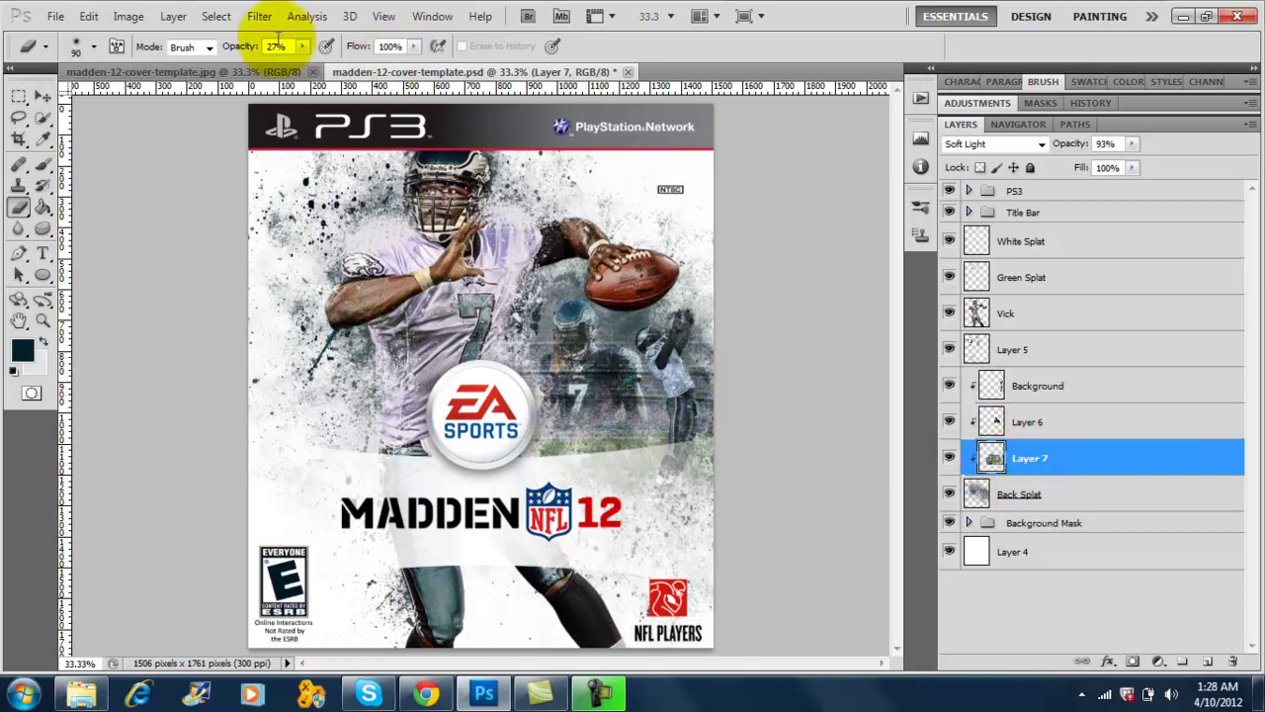
pyautogui.moveTo(247, 49); pyautogui.dragTo(284, 45)
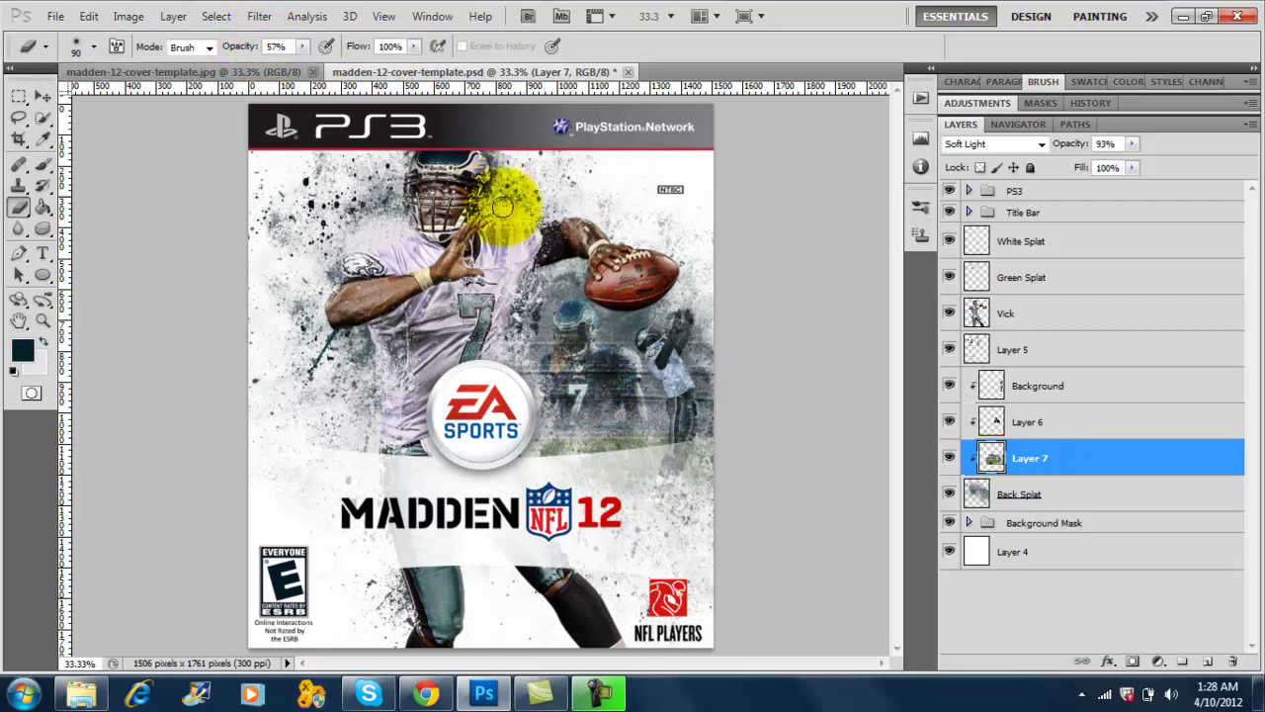
pyautogui.moveTo(572, 336)
pyautogui.mouseDown()
pyautogui.moveTo(578, 381)
pyautogui.moveTo(603, 395)
pyautogui.moveTo(610, 377)
pyautogui.moveTo(580, 403)
pyautogui.moveTo(561, 379)
pyautogui.moveTo(600, 379)
pyautogui.moveTo(619, 362)
pyautogui.moveTo(638, 401)
pyautogui.moveTo(624, 355)
pyautogui.moveTo(612, 368)
pyautogui.moveTo(559, 368)
pyautogui.moveTo(560, 379)
pyautogui.moveTo(556, 365)
pyautogui.moveTo(552, 388)
pyautogui.moveTo(581, 329)
pyautogui.moveTo(589, 405)
pyautogui.moveTo(623, 370)
pyautogui.mouseUp()
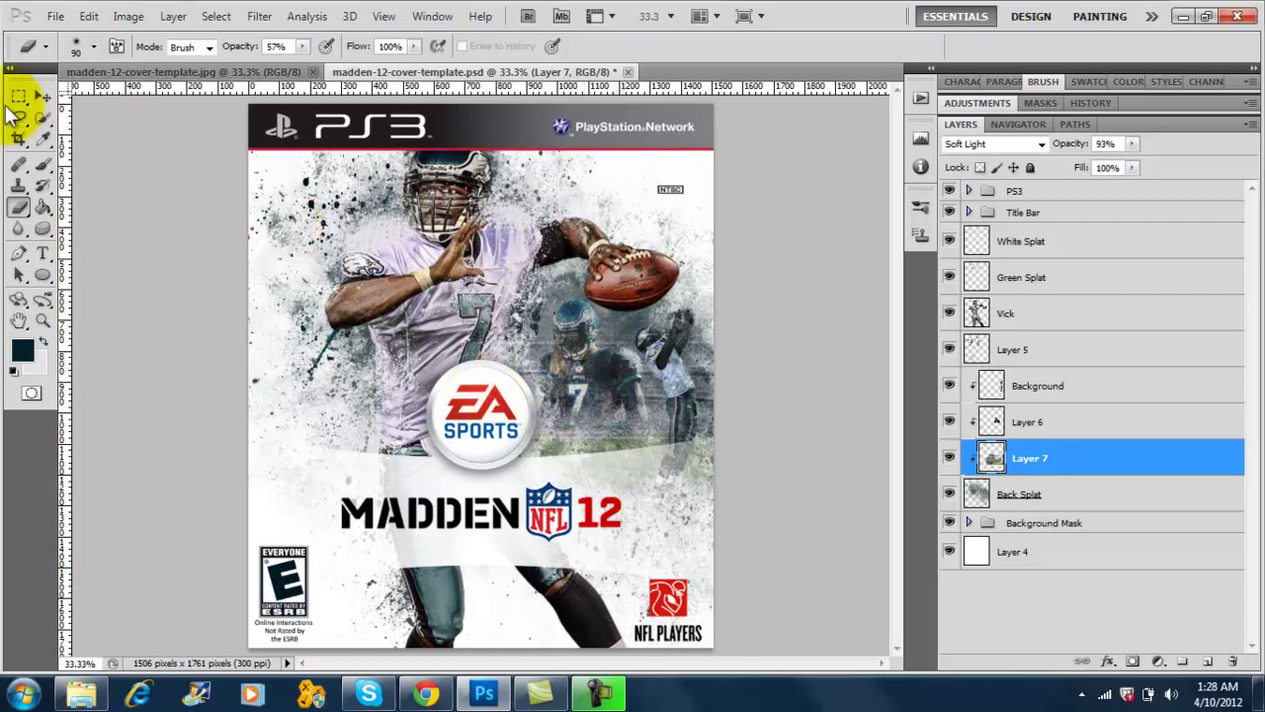
# Apply the LucisArt 3 ED filter with the HDR preset to the Background layer, the player with raised arms
pyautogui.click(19, 96)
pyautogui.click(1040, 389)
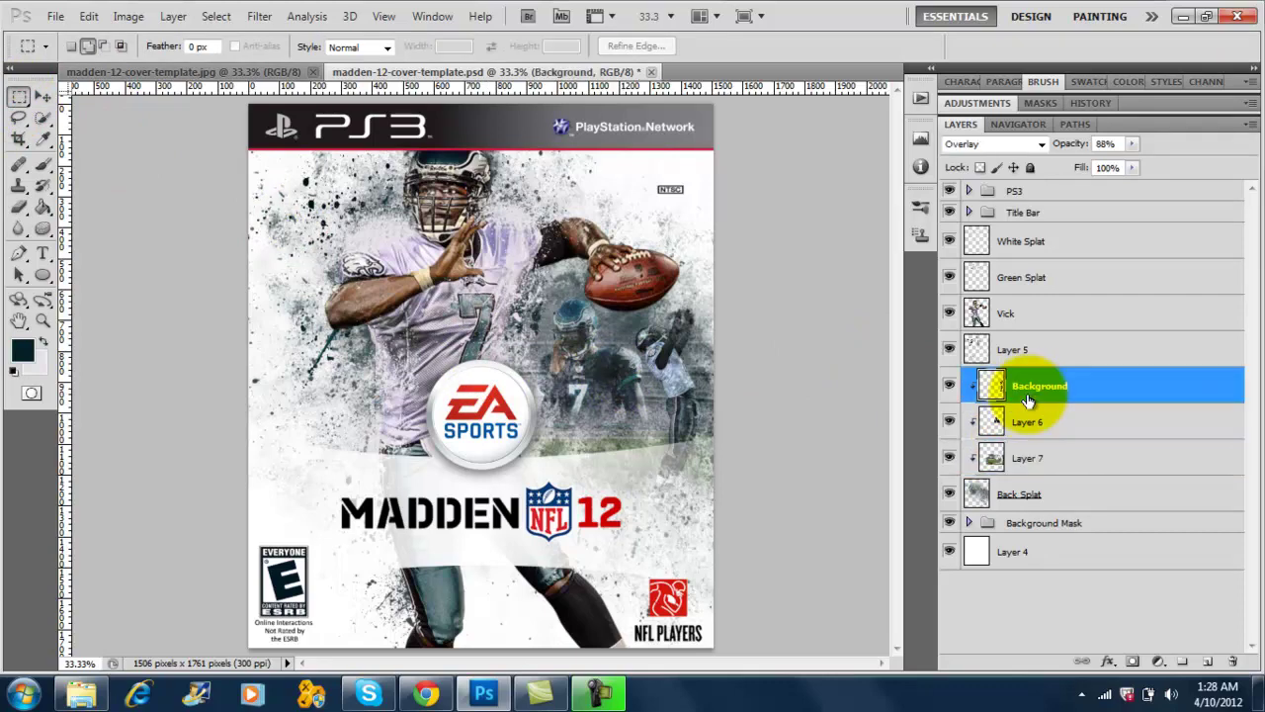
pyautogui.click(260, 17)
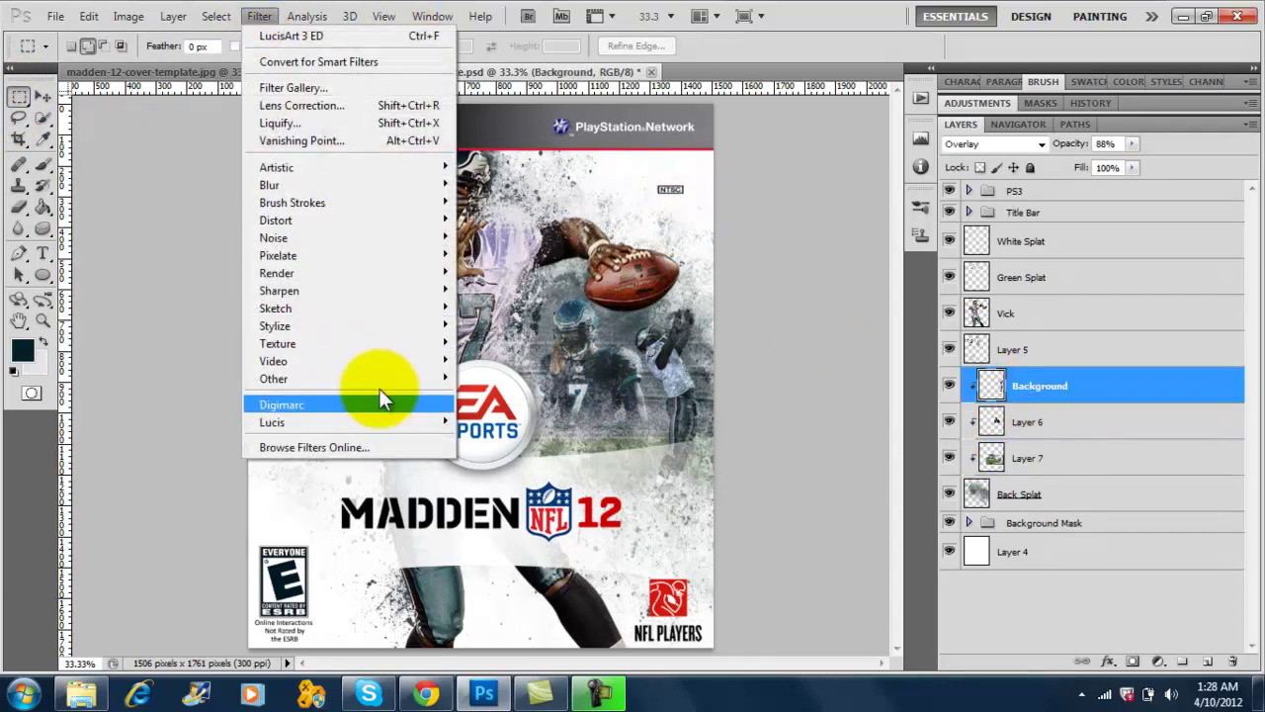
pyautogui.moveTo(447, 421)
pyautogui.click(505, 421)
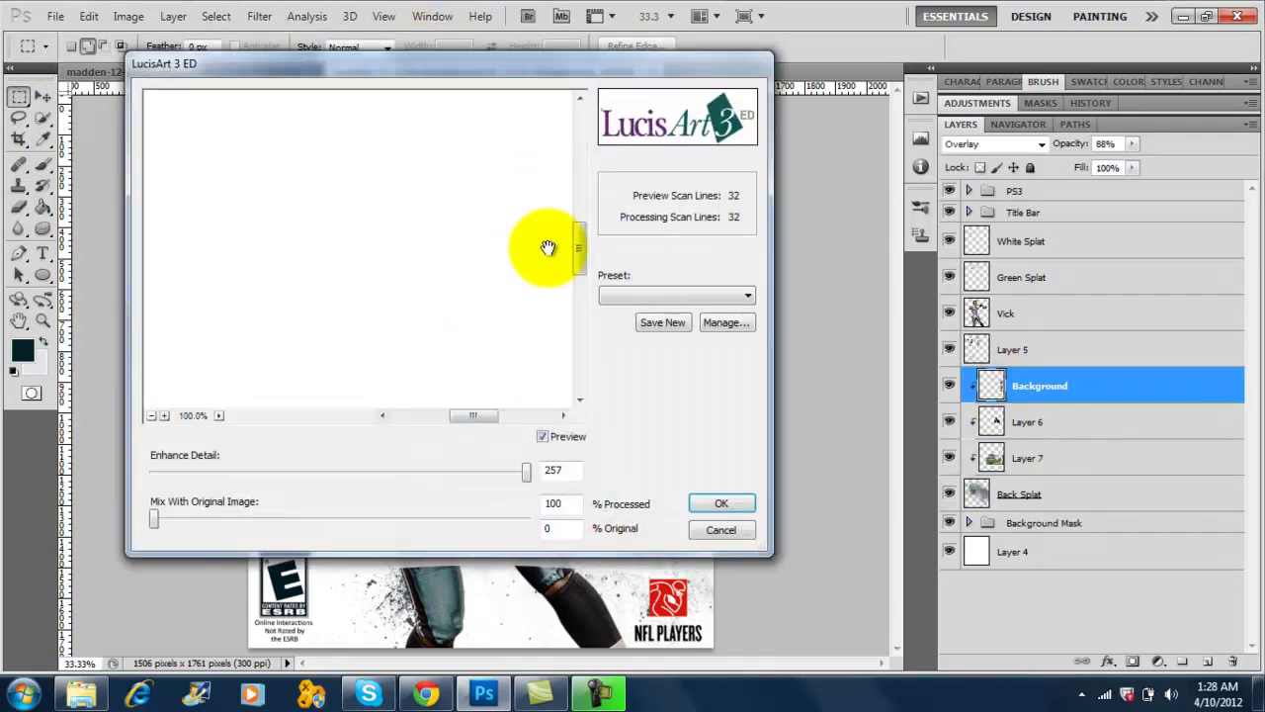
pyautogui.click(151, 416)
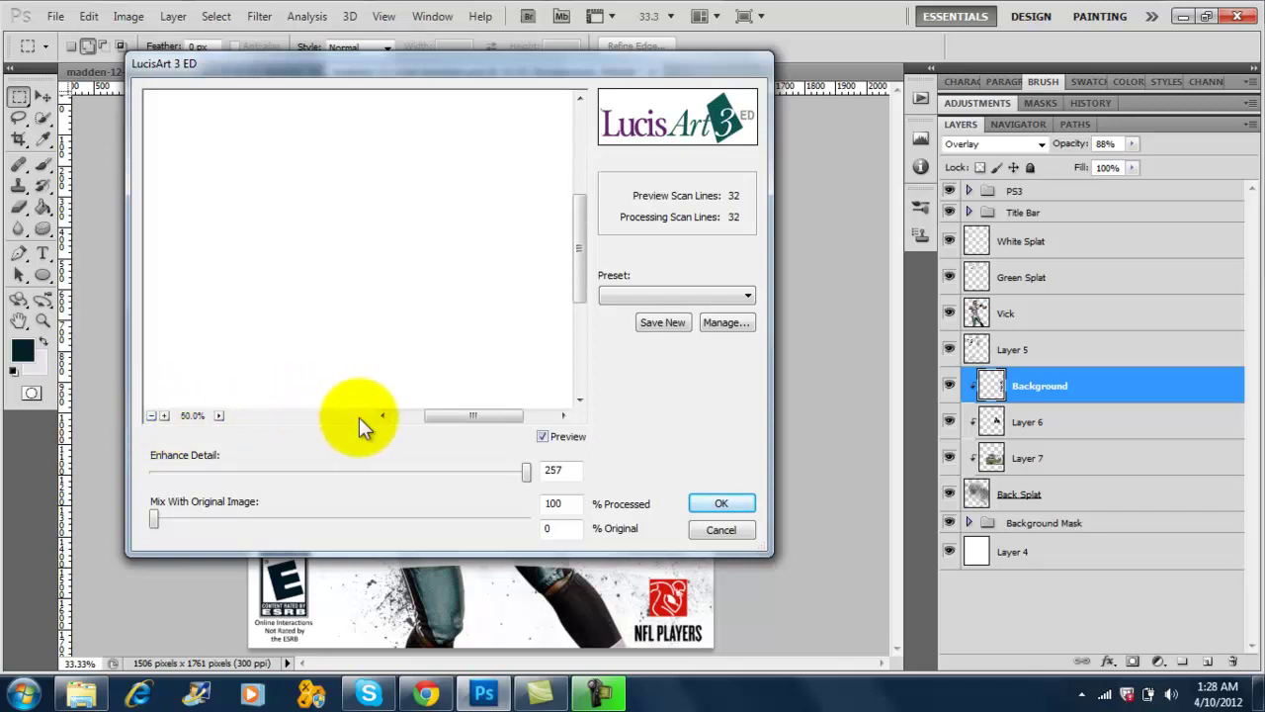
pyautogui.click(698, 295)
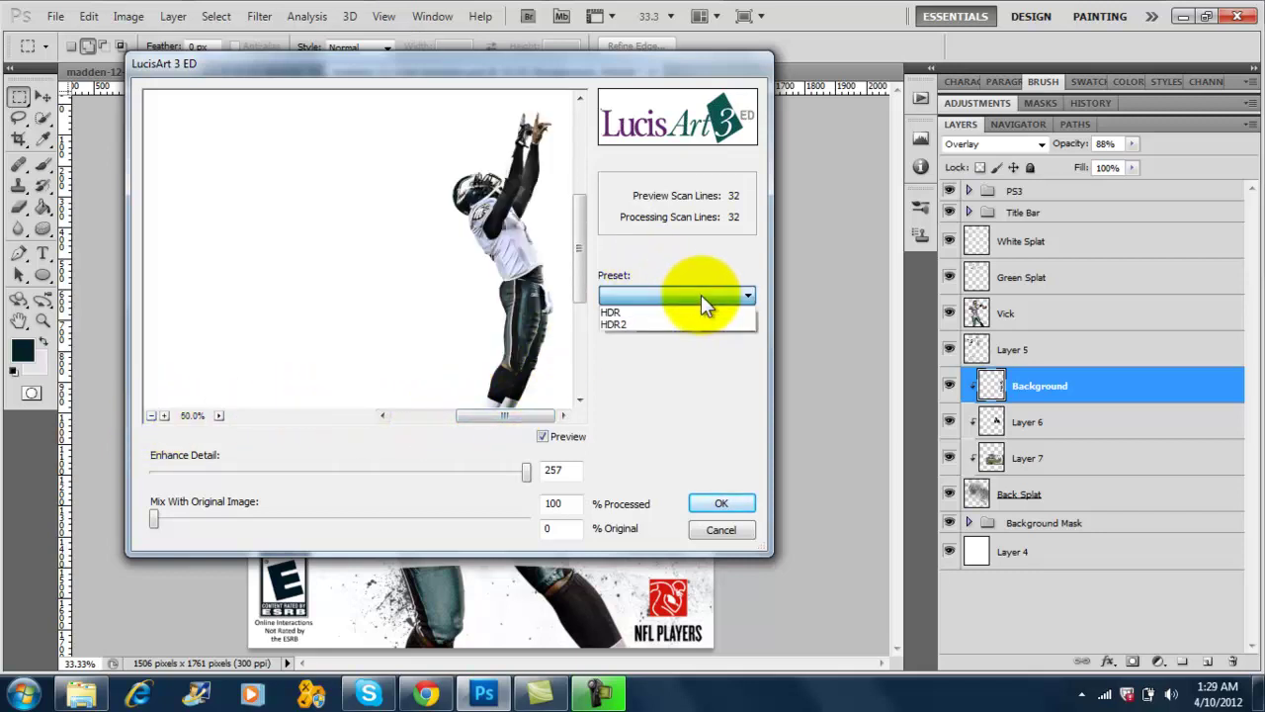
pyautogui.click(680, 305)
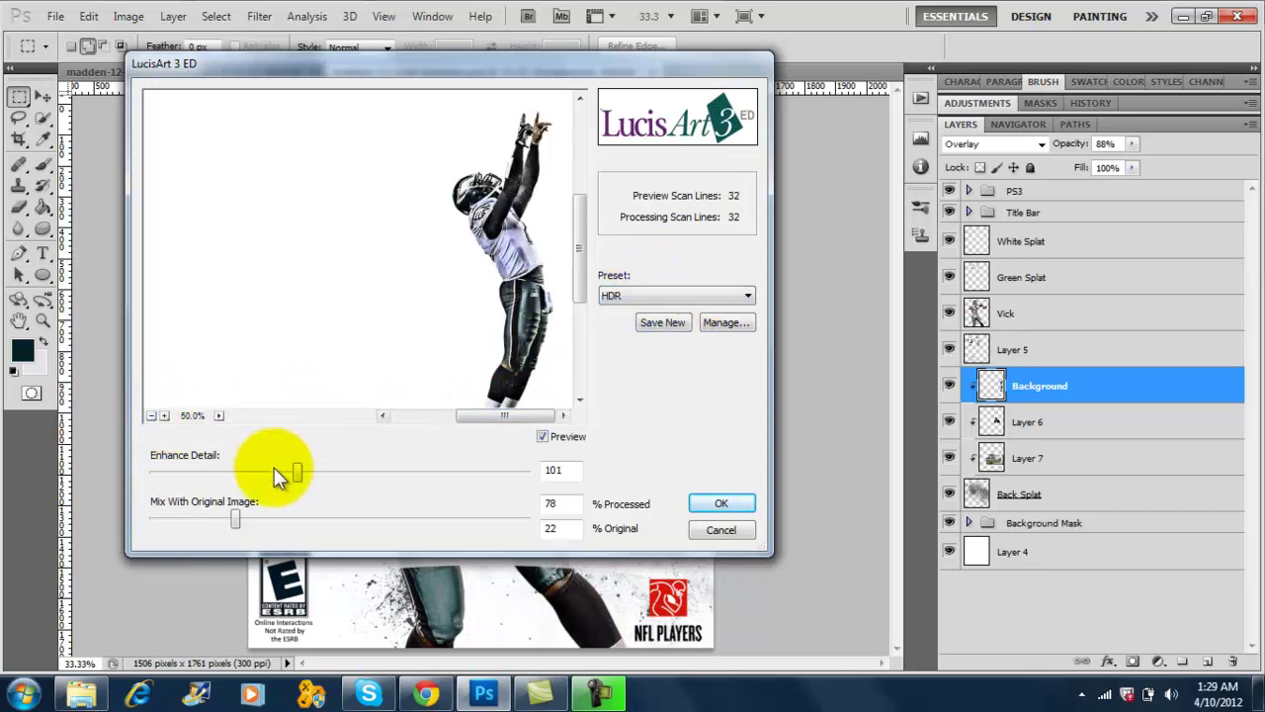
pyautogui.click(720, 502)
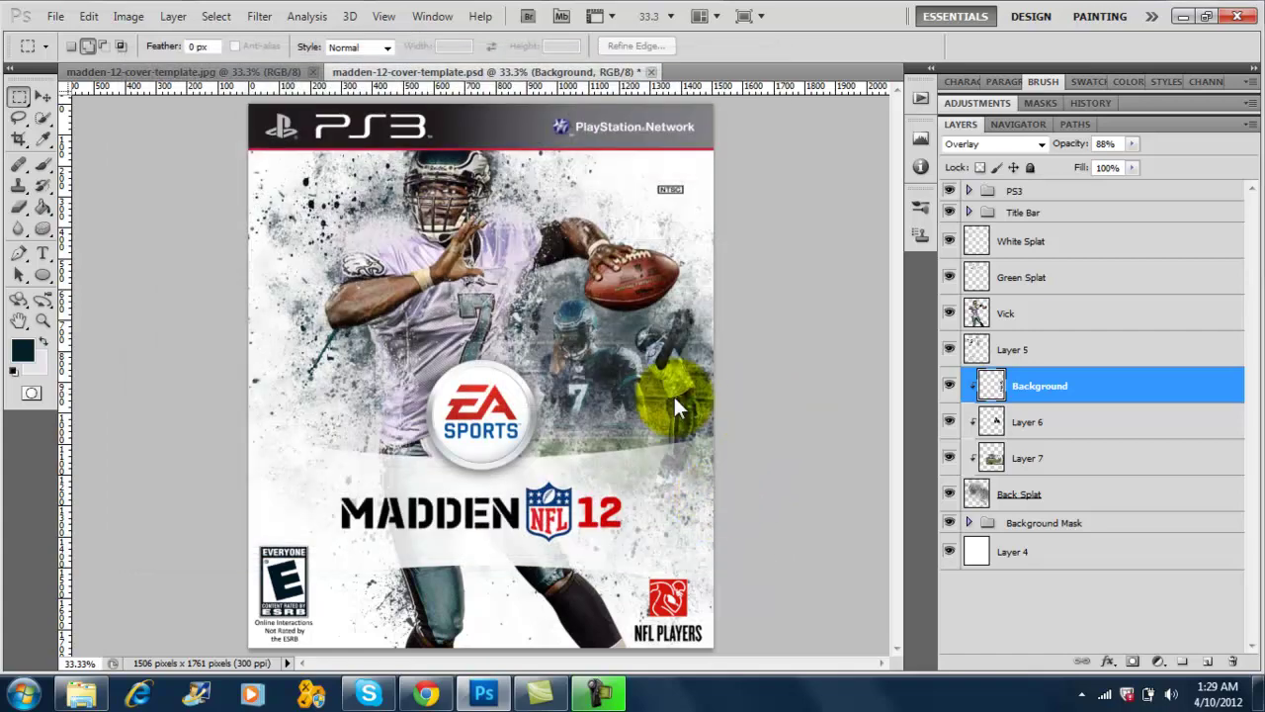
# Reapply the LucisArt 3 ED filter to Layer 6 and to the stadium photo on Layer 7
pyautogui.click(1008, 425)
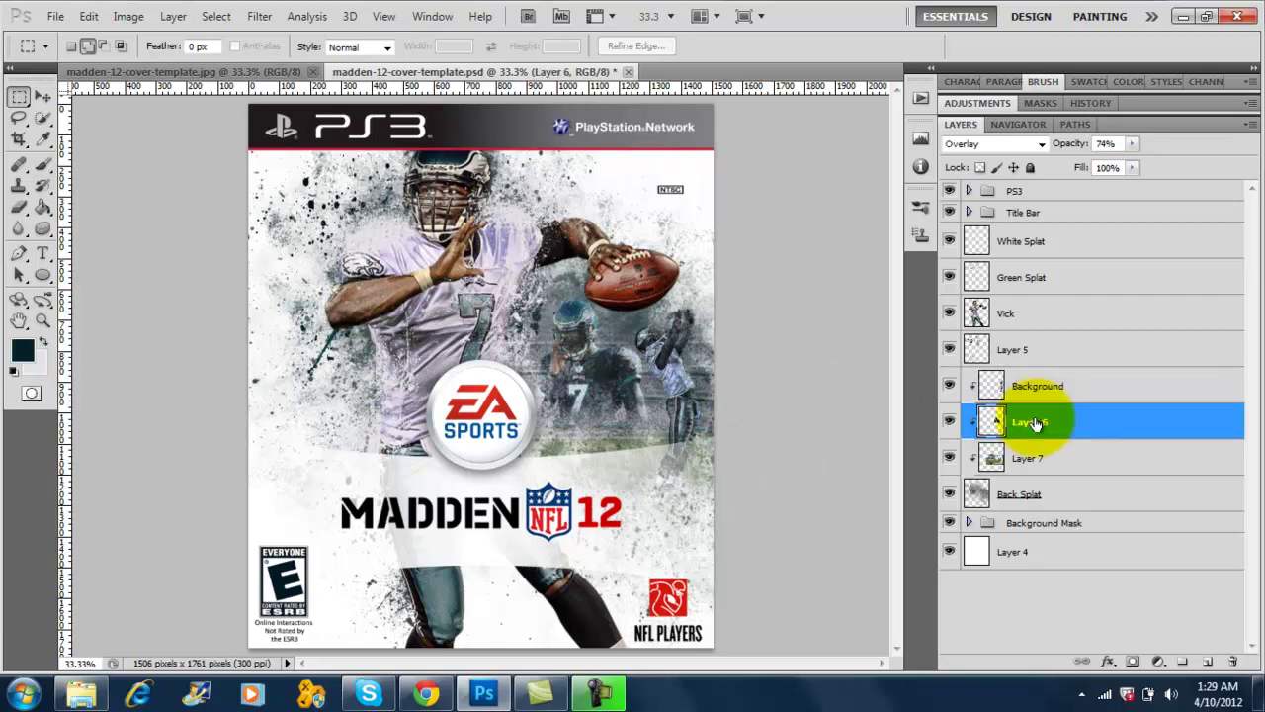
pyautogui.click(259, 17)
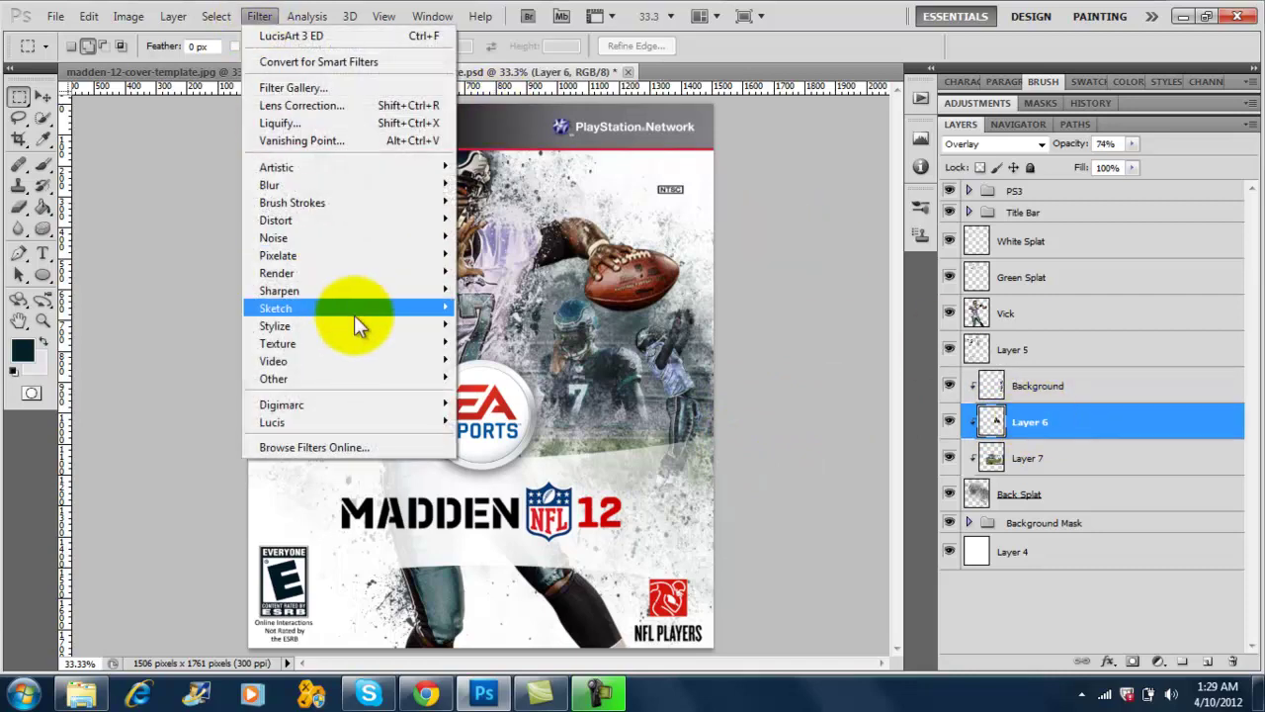
pyautogui.click(282, 34)
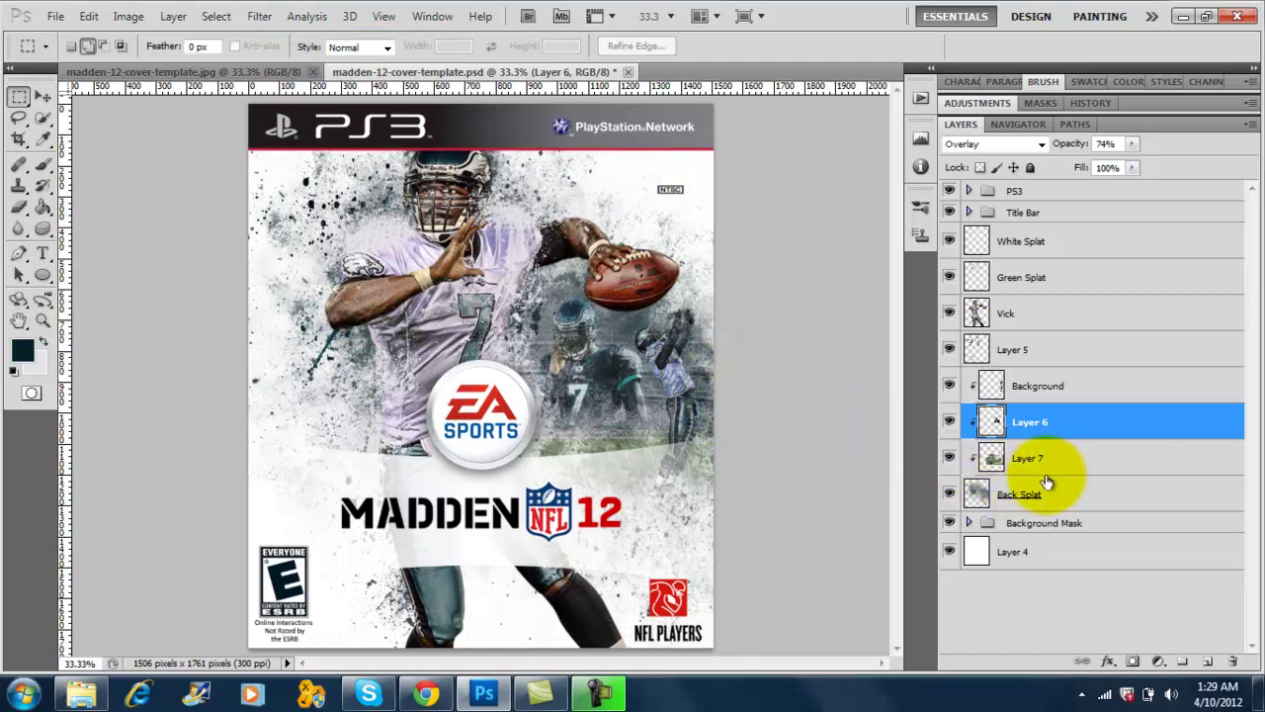
pyautogui.click(1077, 465)
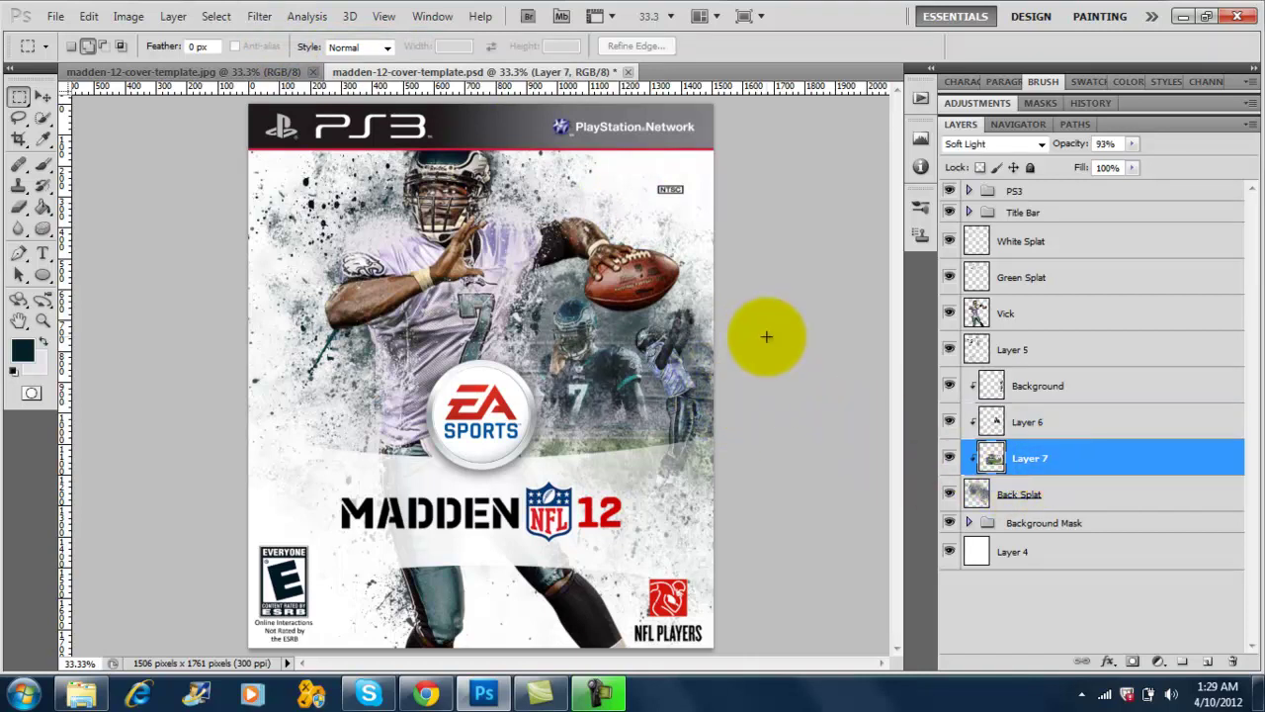
pyautogui.click(262, 20)
pyautogui.click(286, 37)
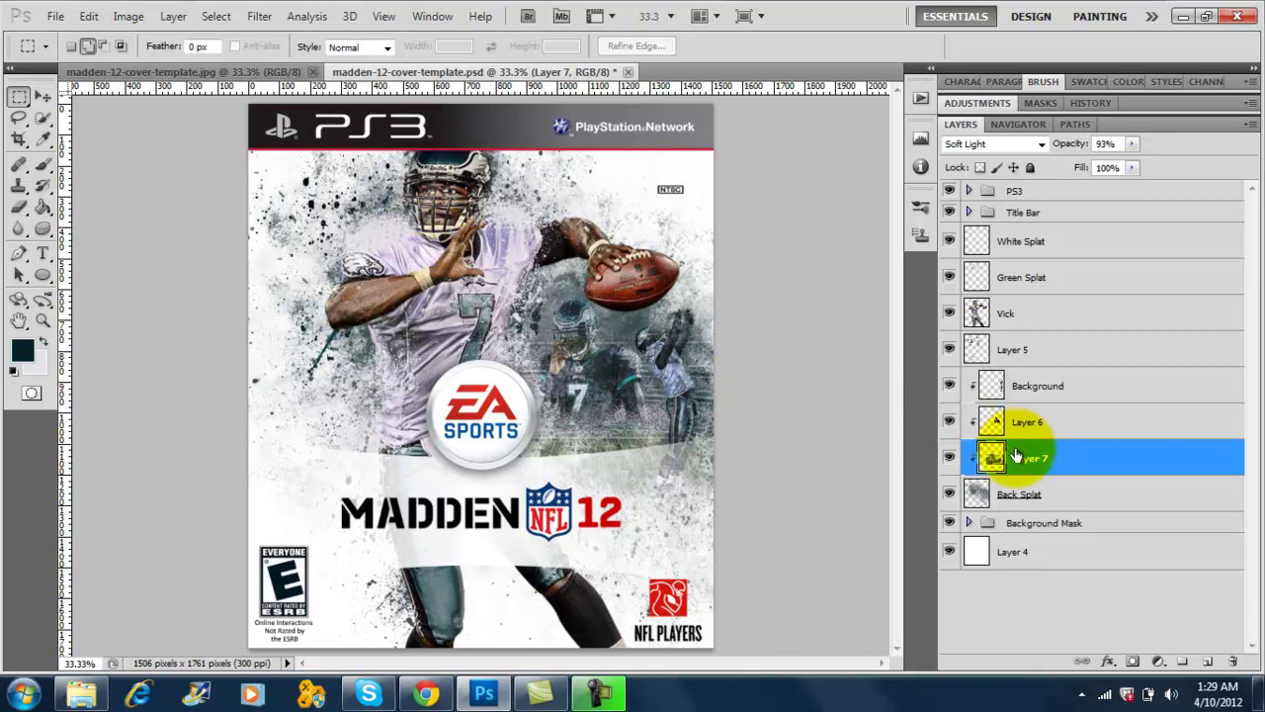
# On Layer 5, sample the grey-teal of Vick's lower leg and set up the 965 px splatter brush at 100% opacity
pyautogui.click(1000, 348)
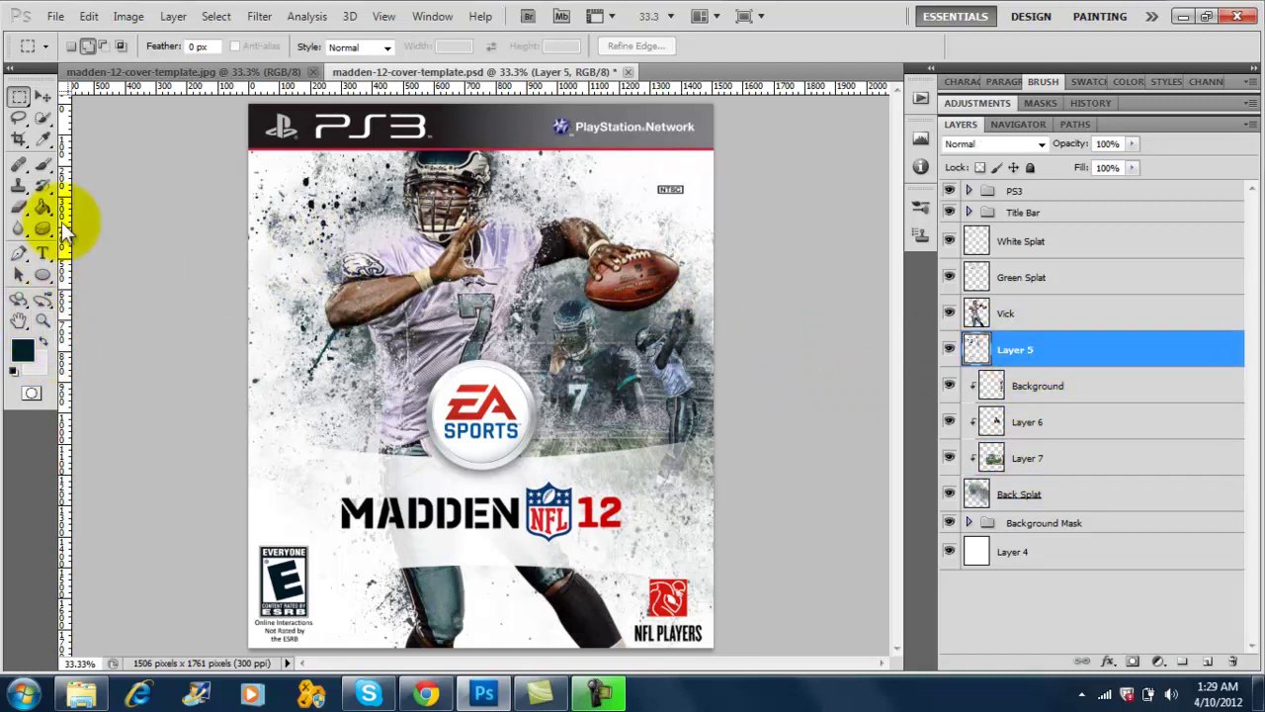
pyautogui.click(45, 142)
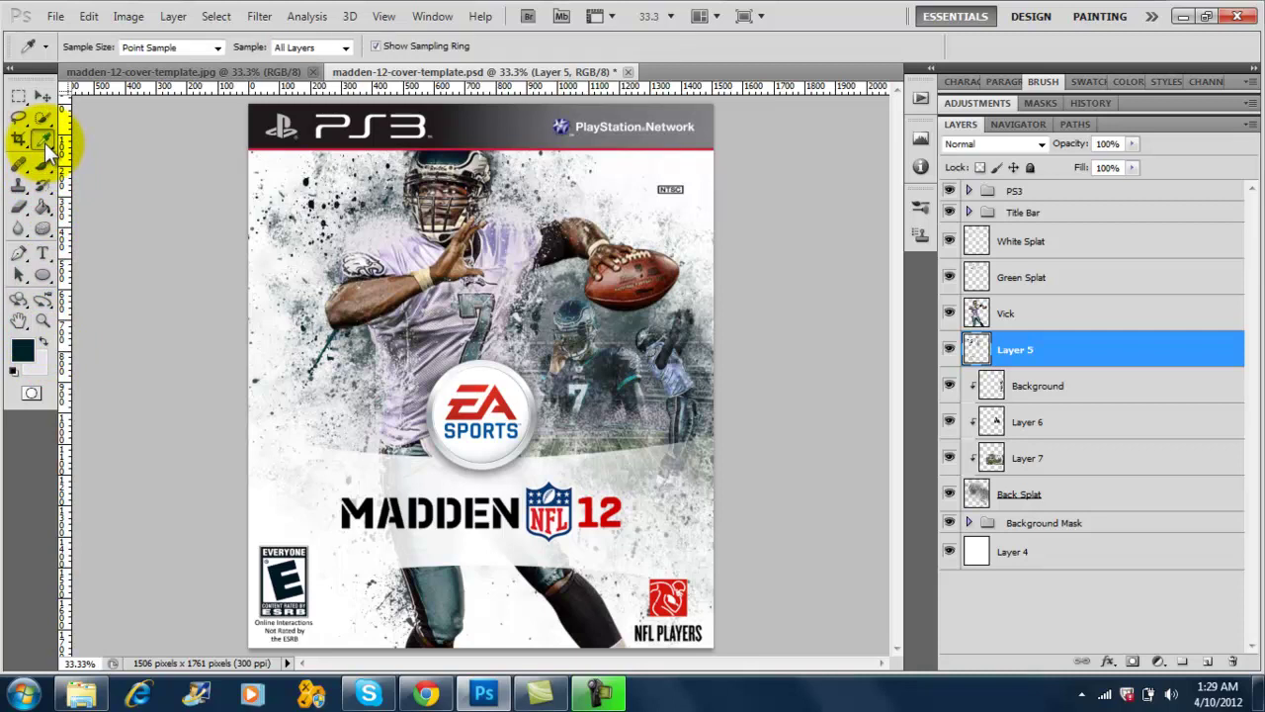
pyautogui.click(438, 568)
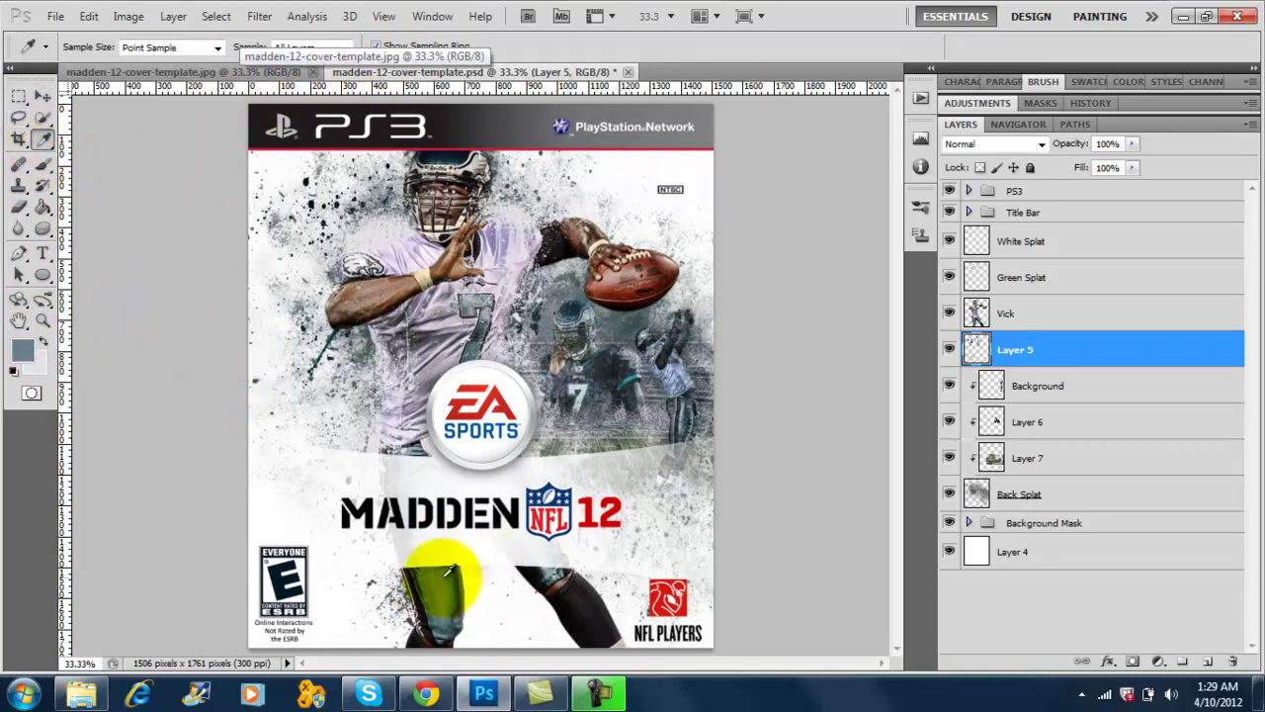
pyautogui.click(41, 166)
pyautogui.click(92, 47)
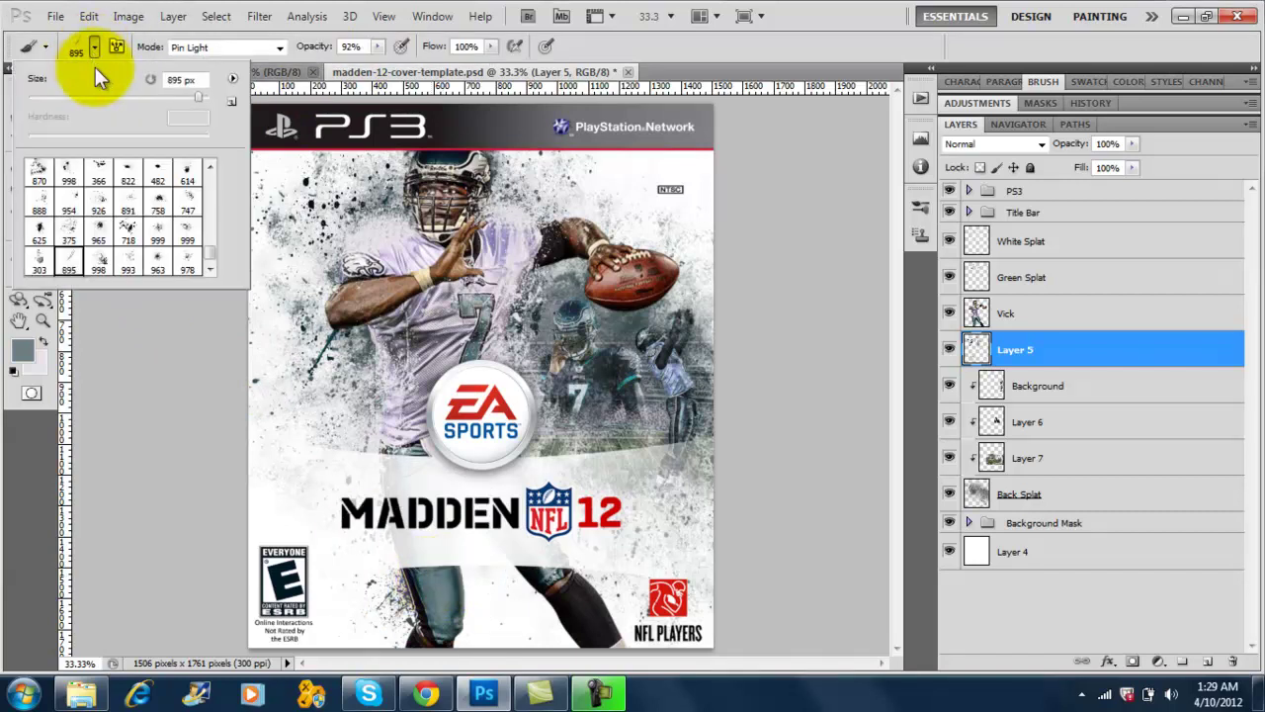
pyautogui.click(156, 205)
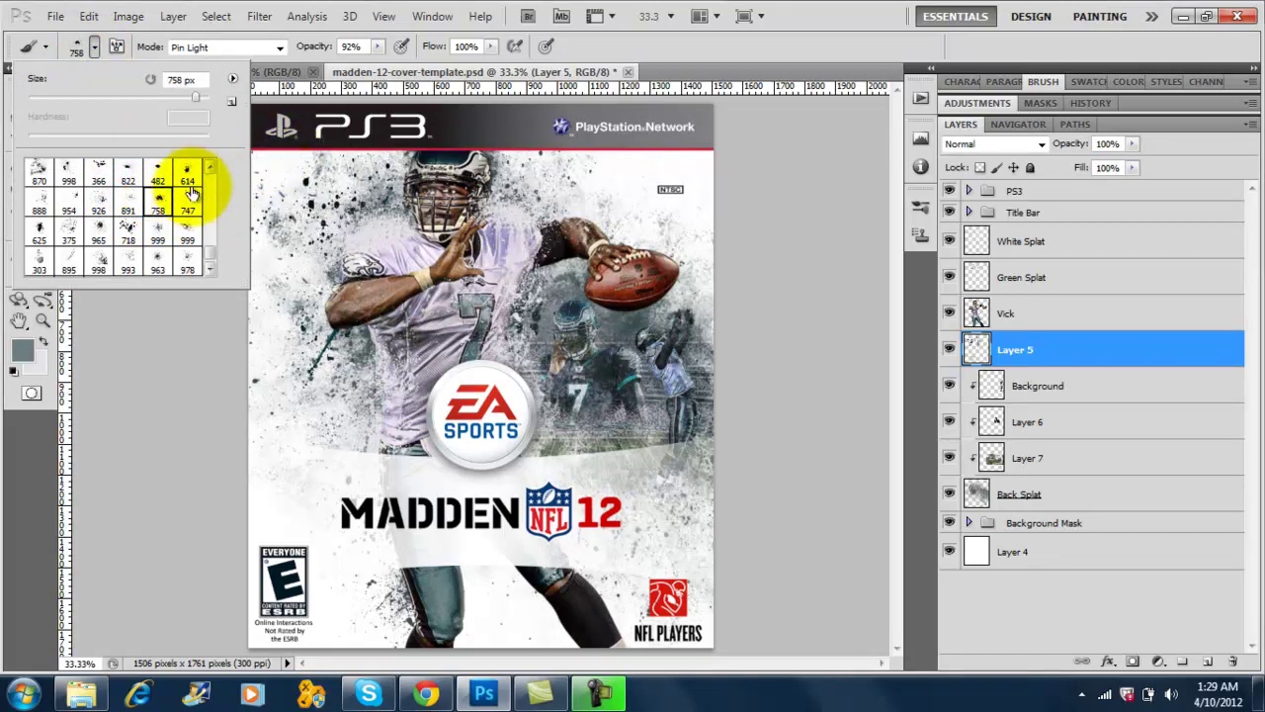
pyautogui.click(98, 234)
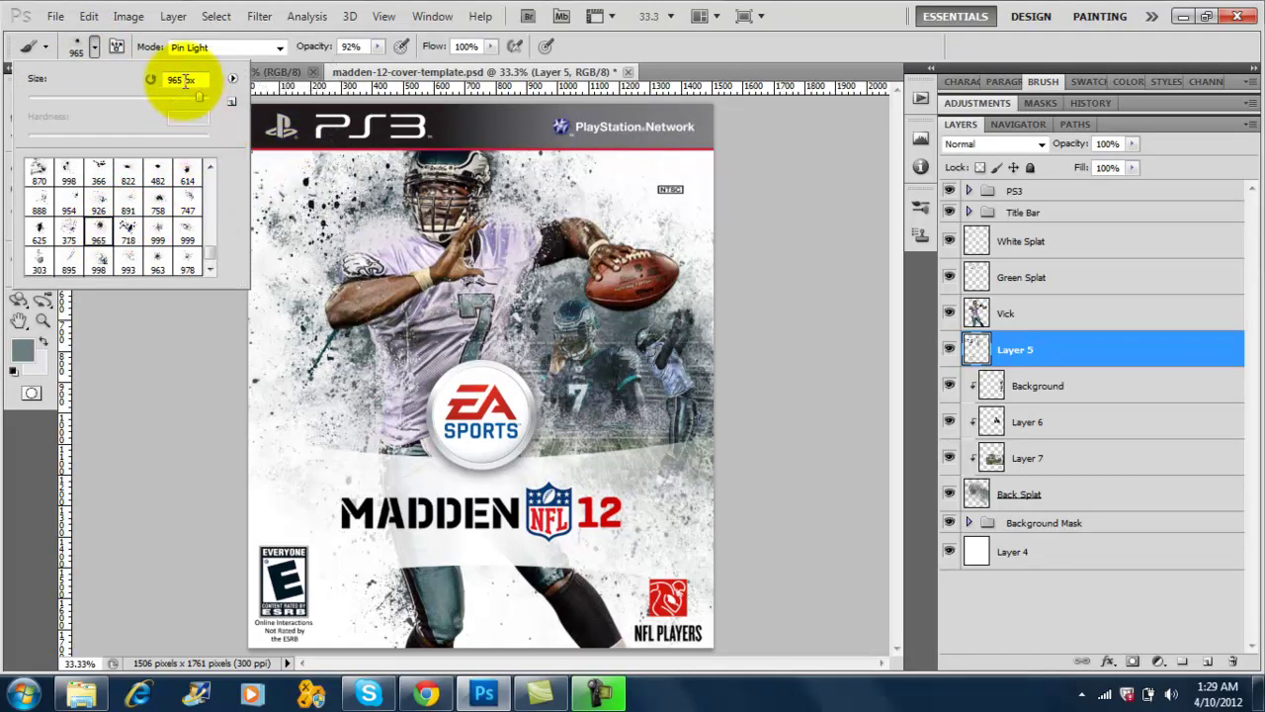
pyautogui.click(93, 47)
pyautogui.moveTo(314, 52); pyautogui.dragTo(395, 42)
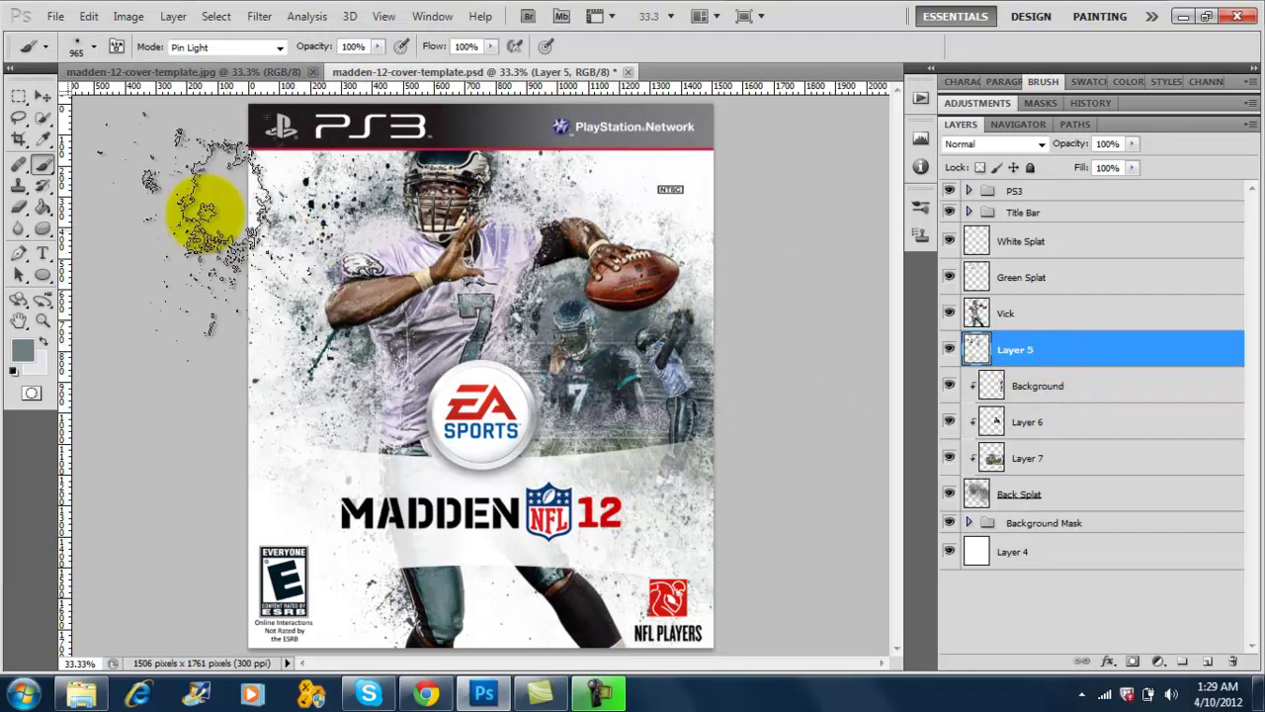
# Try stamping the 965 px splatter over the cover's upper-left edge on Layer 5, and undo it
pyautogui.click(213, 158)
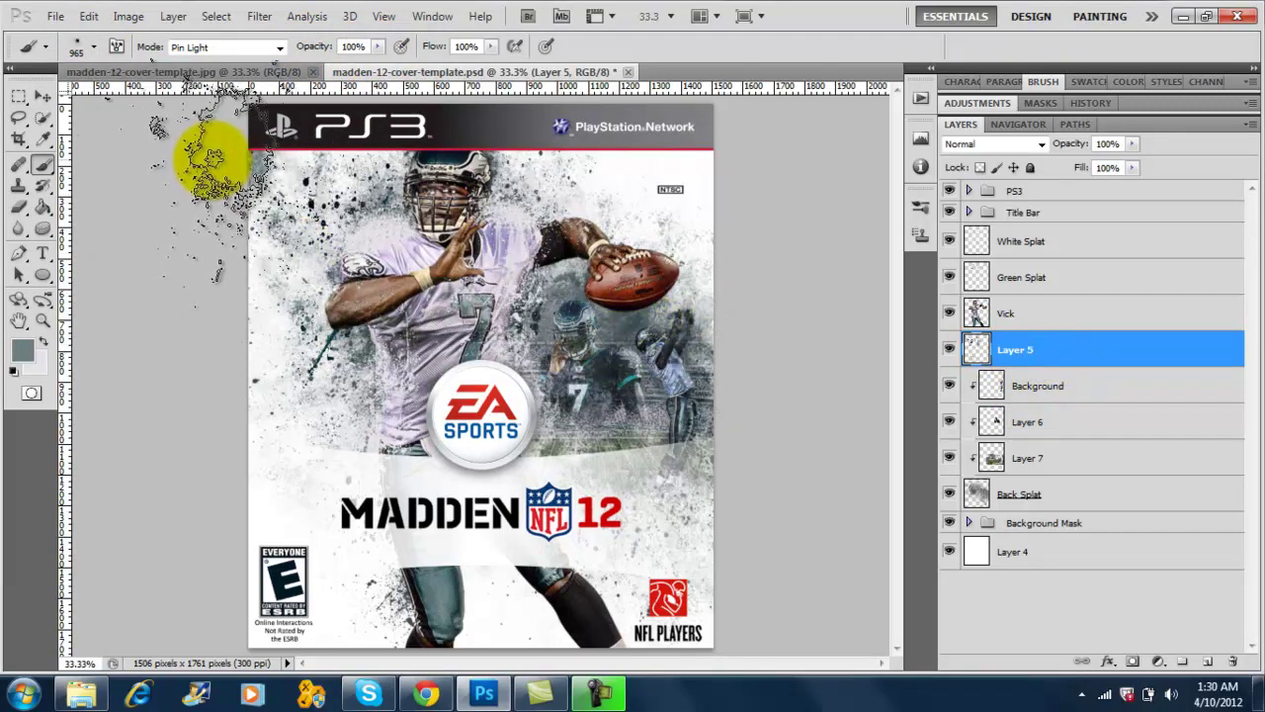
pyautogui.hotkey('ctrl', 'z')
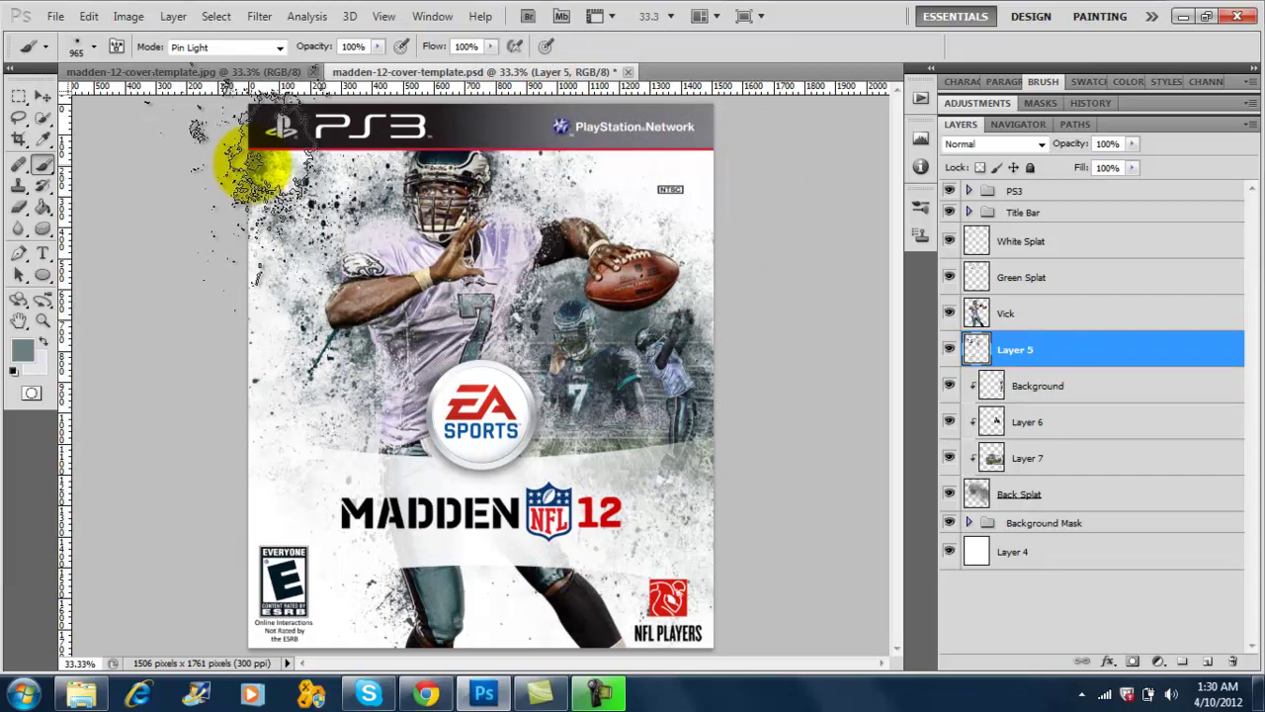
pyautogui.hotkey('ctrl', 'alt', 'z')
pyautogui.hotkey('ctrl', 'alt', 'z')
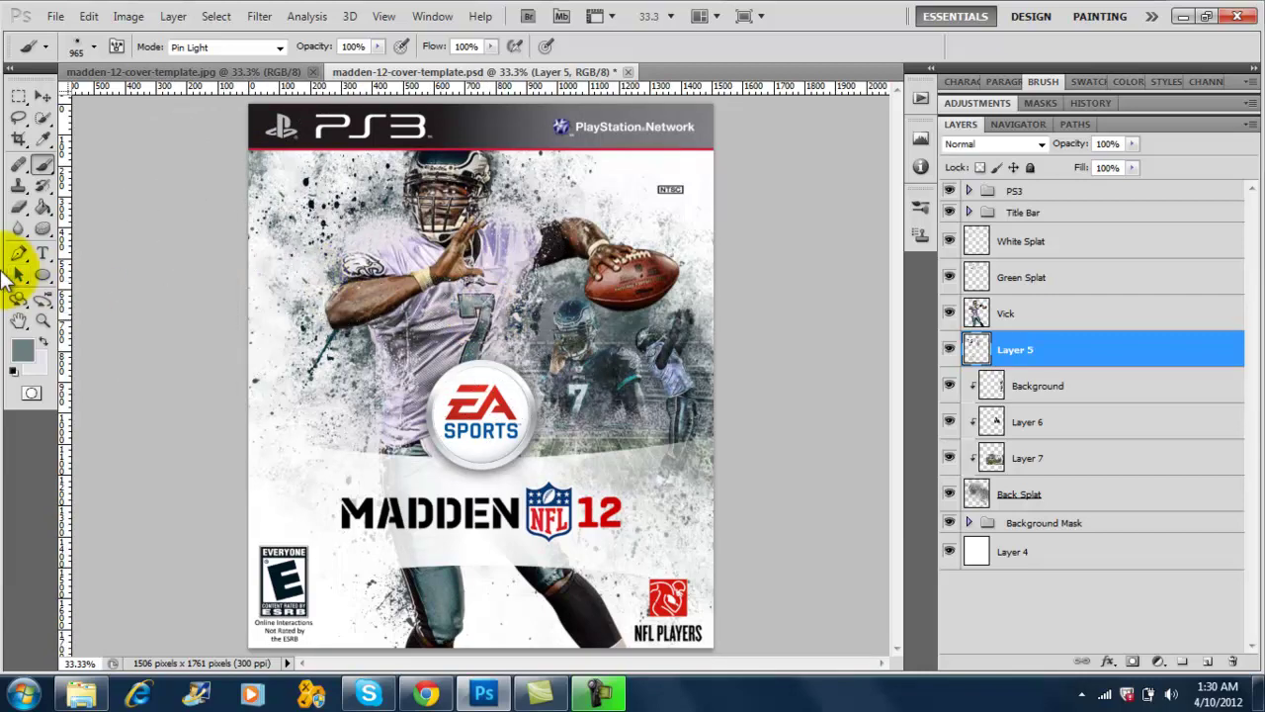
# Sample the helmet's teal, enlarge the splatter brush to 1100 px, and try stamping it around the cover's upper-right corner and football on Layer 5
pyautogui.click(42, 136)
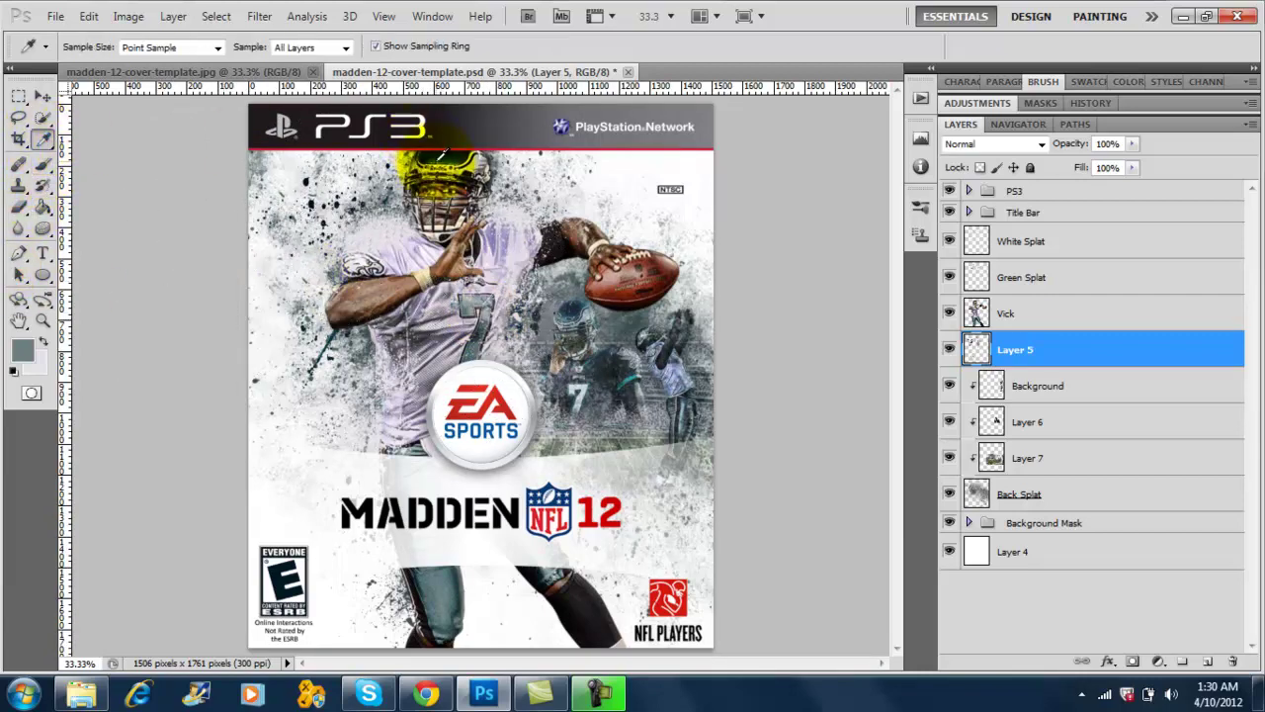
pyautogui.click(42, 164)
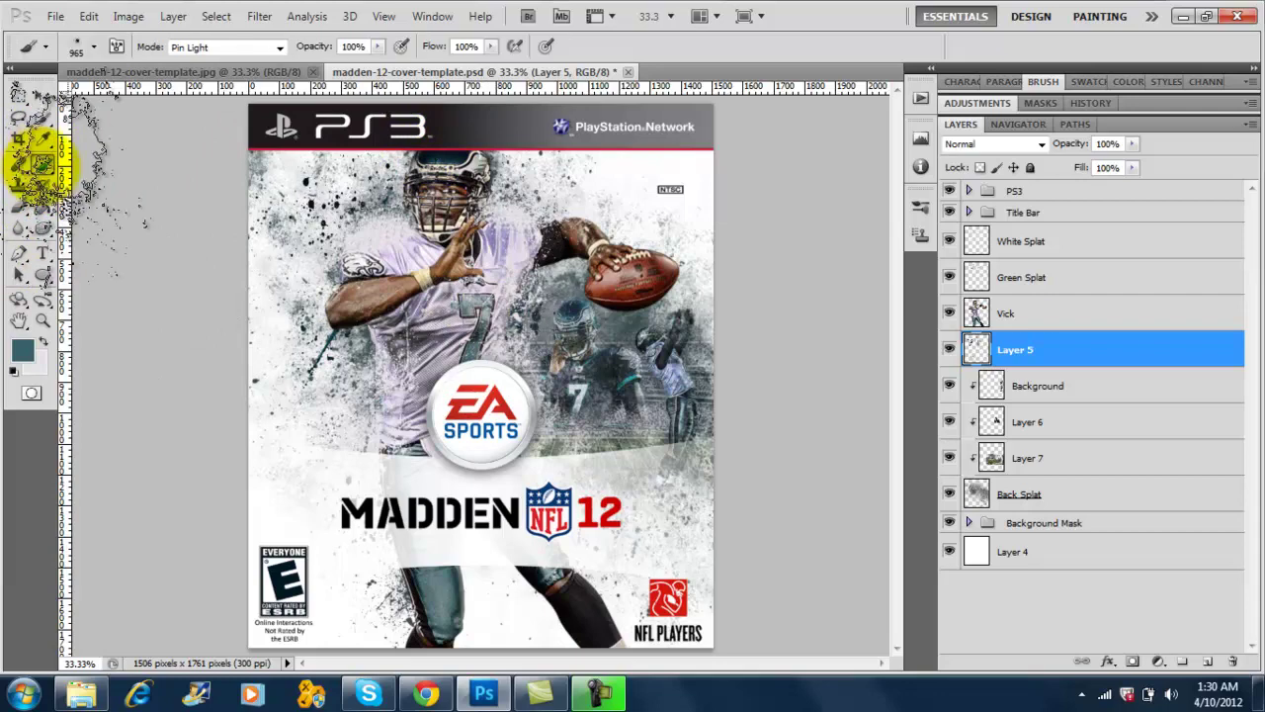
pyautogui.press(']')
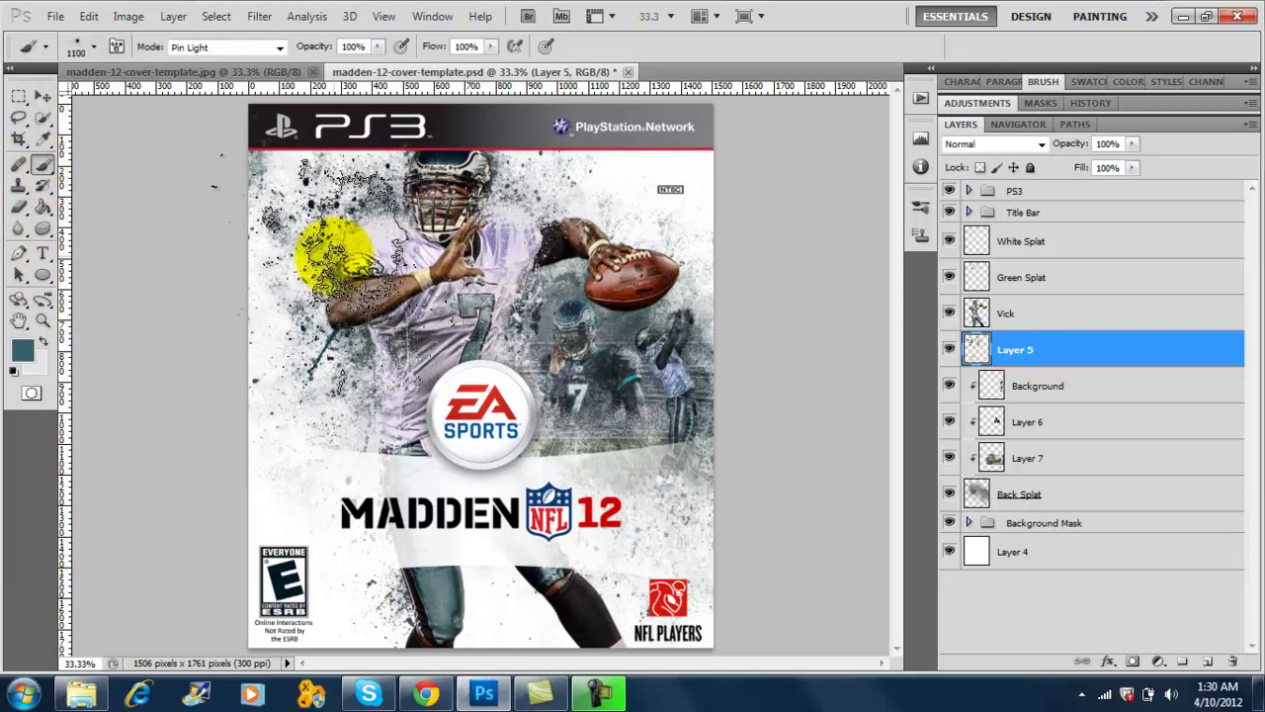
pyautogui.click(670, 187)
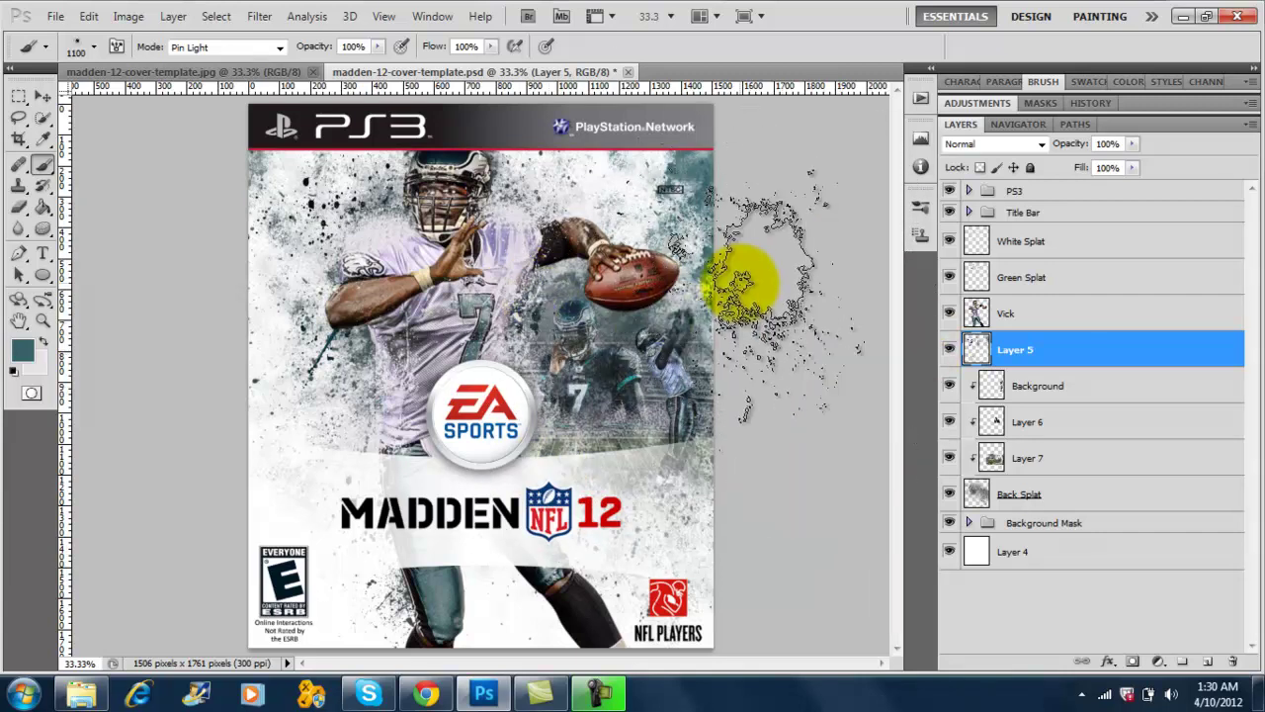
pyautogui.click(623, 286)
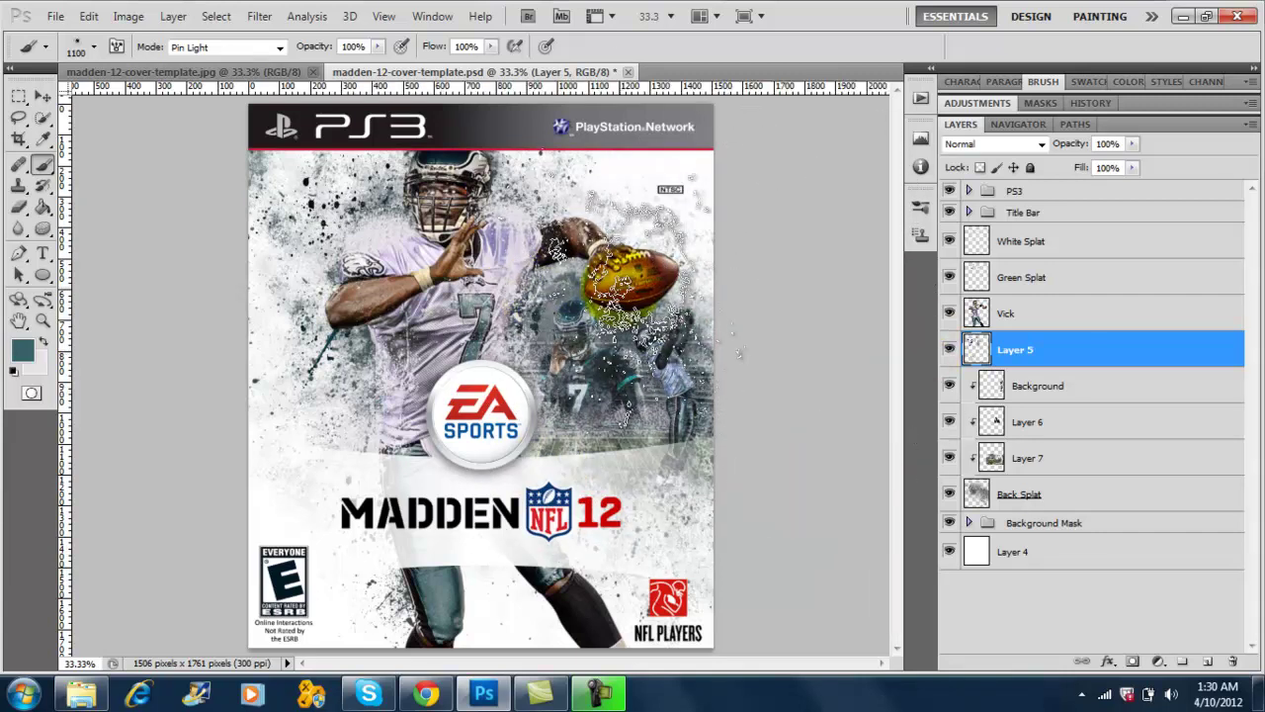